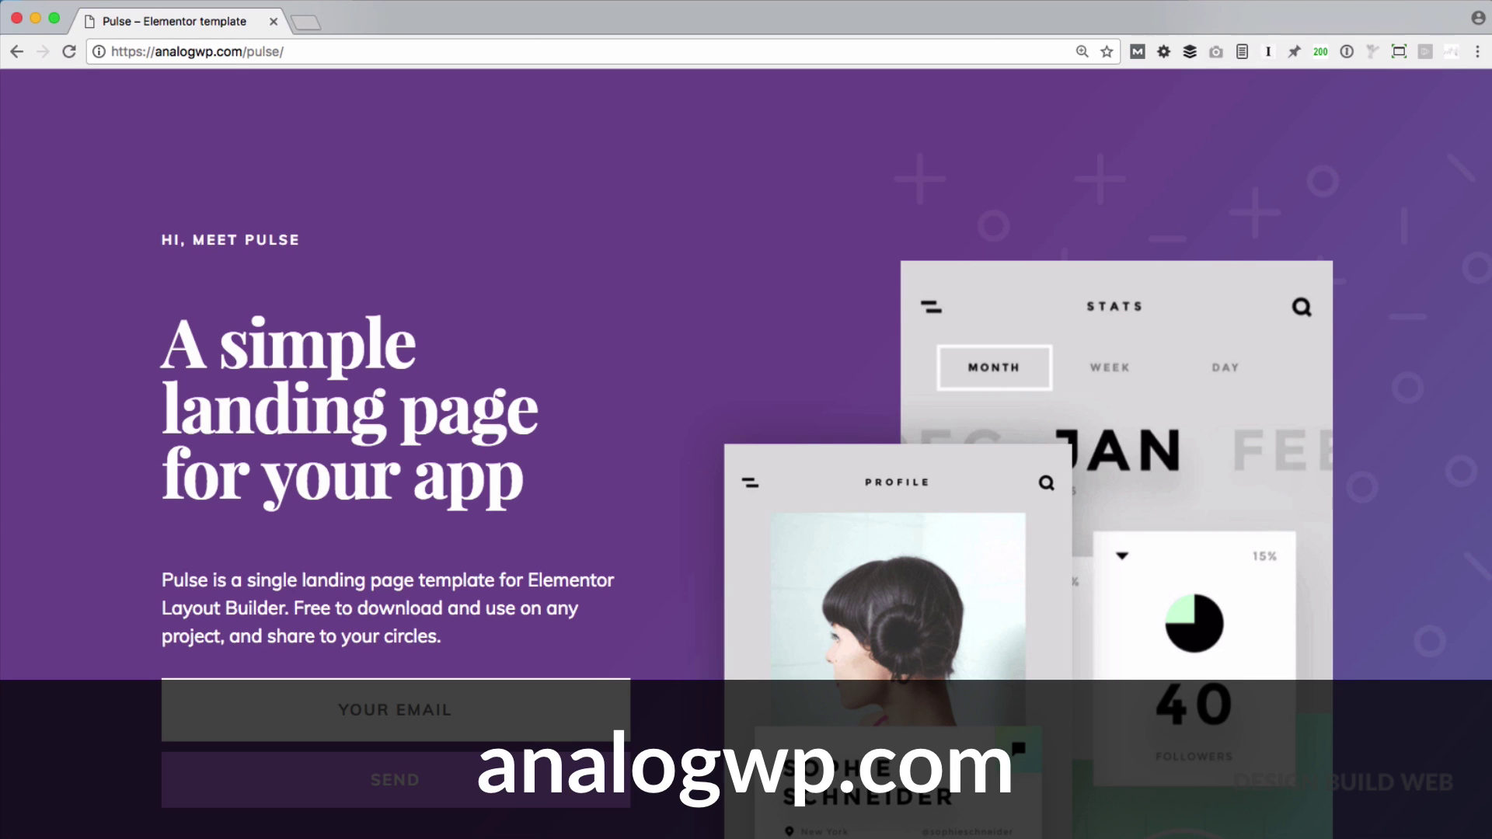
scroll(746, 455, "down", 3)
scroll(746, 455, "down", 1)
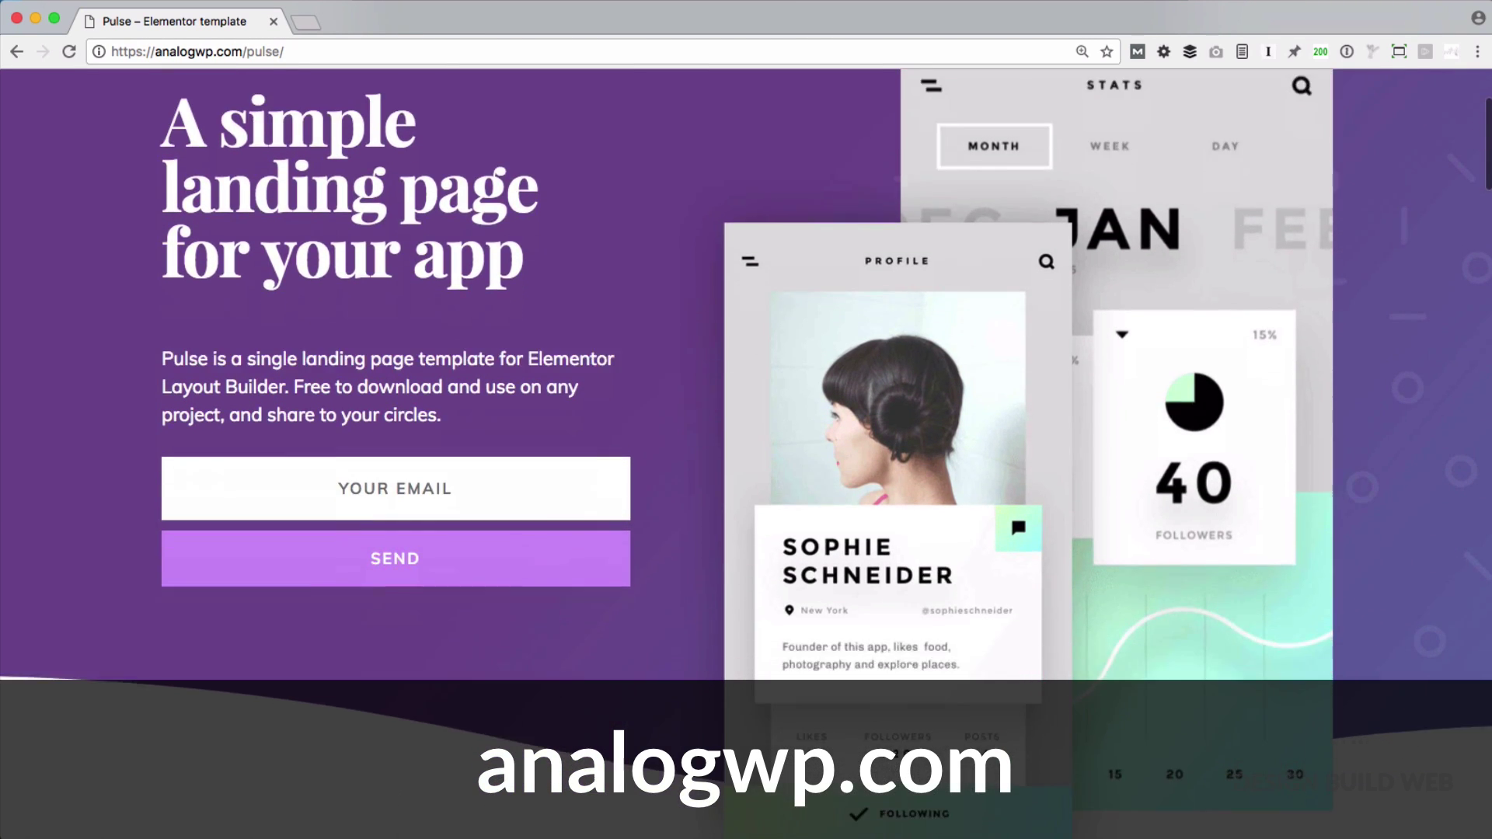
scroll(746, 456, "down", 1)
scroll(746, 455, "down", 1)
scroll(746, 454, "down", 1)
scroll(746, 455, "down", 1)
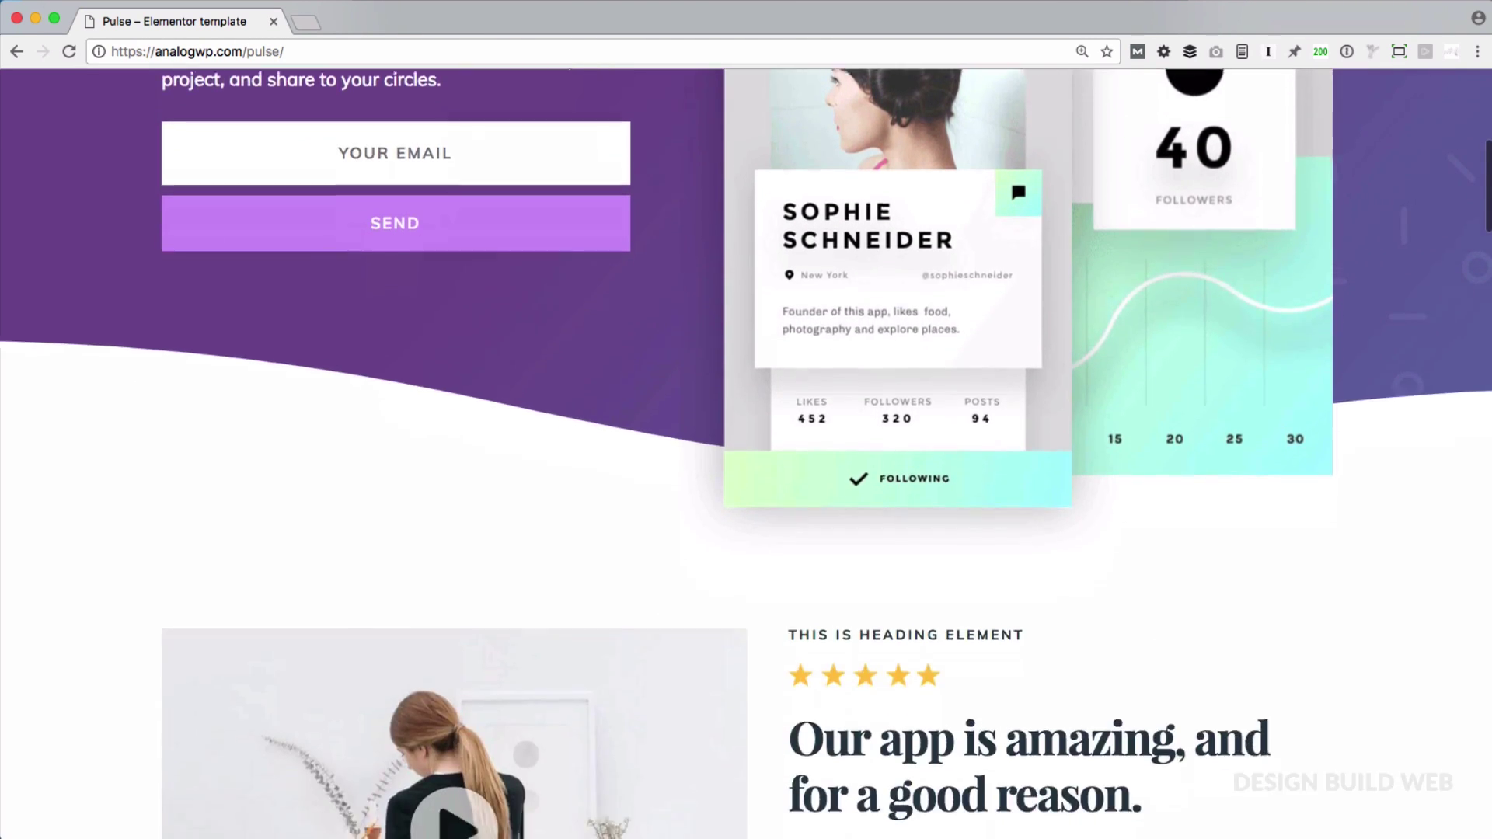
scroll(746, 455, "down", 1)
scroll(746, 455, "down", 1)
scroll(746, 456, "down", 1)
scroll(746, 454, "down", 1)
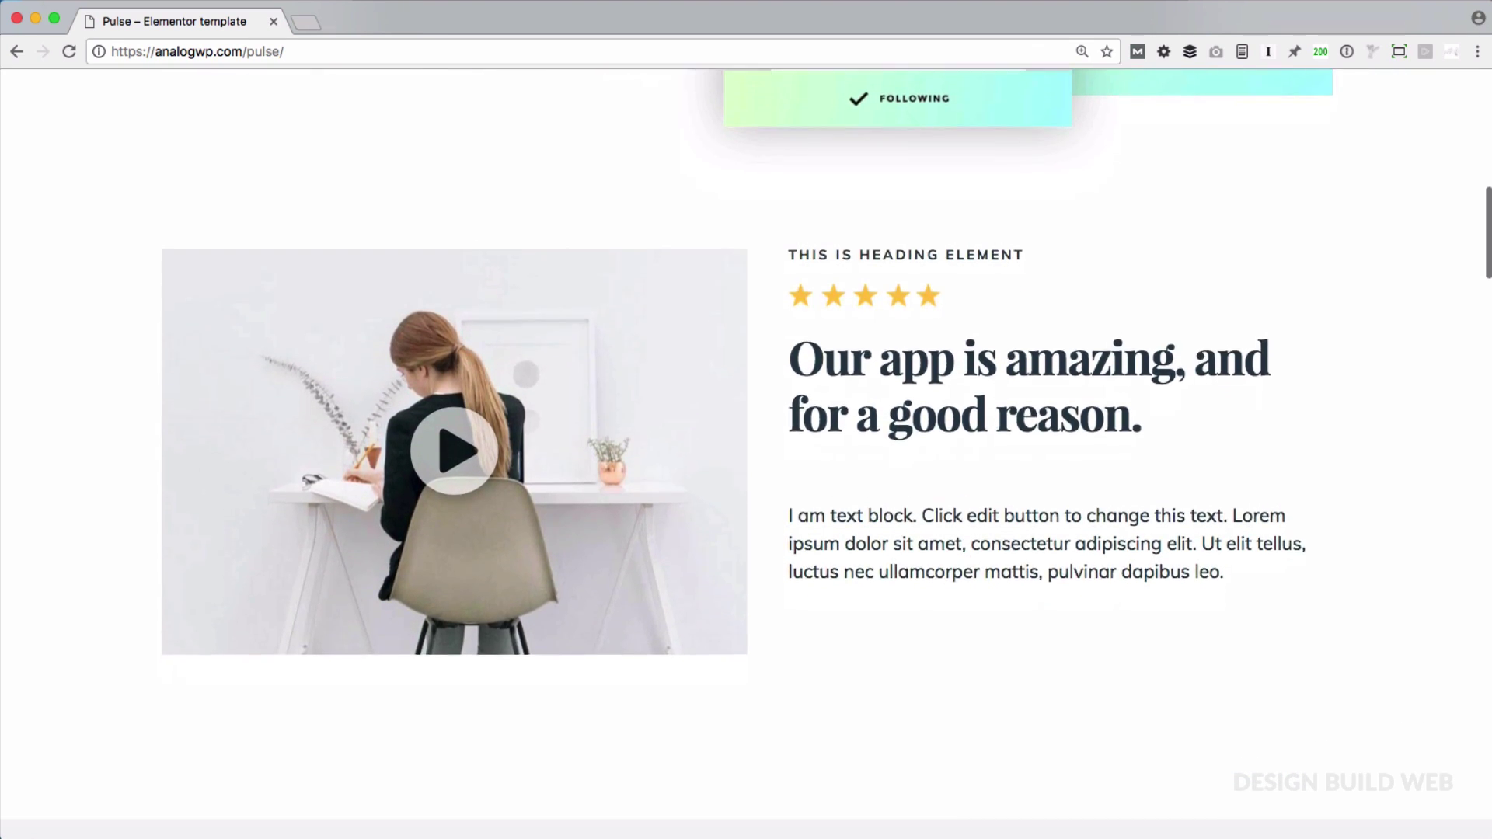
scroll(747, 455, "down", 1)
scroll(746, 455, "down", 1)
scroll(746, 456, "down", 1)
scroll(746, 455, "down", 1)
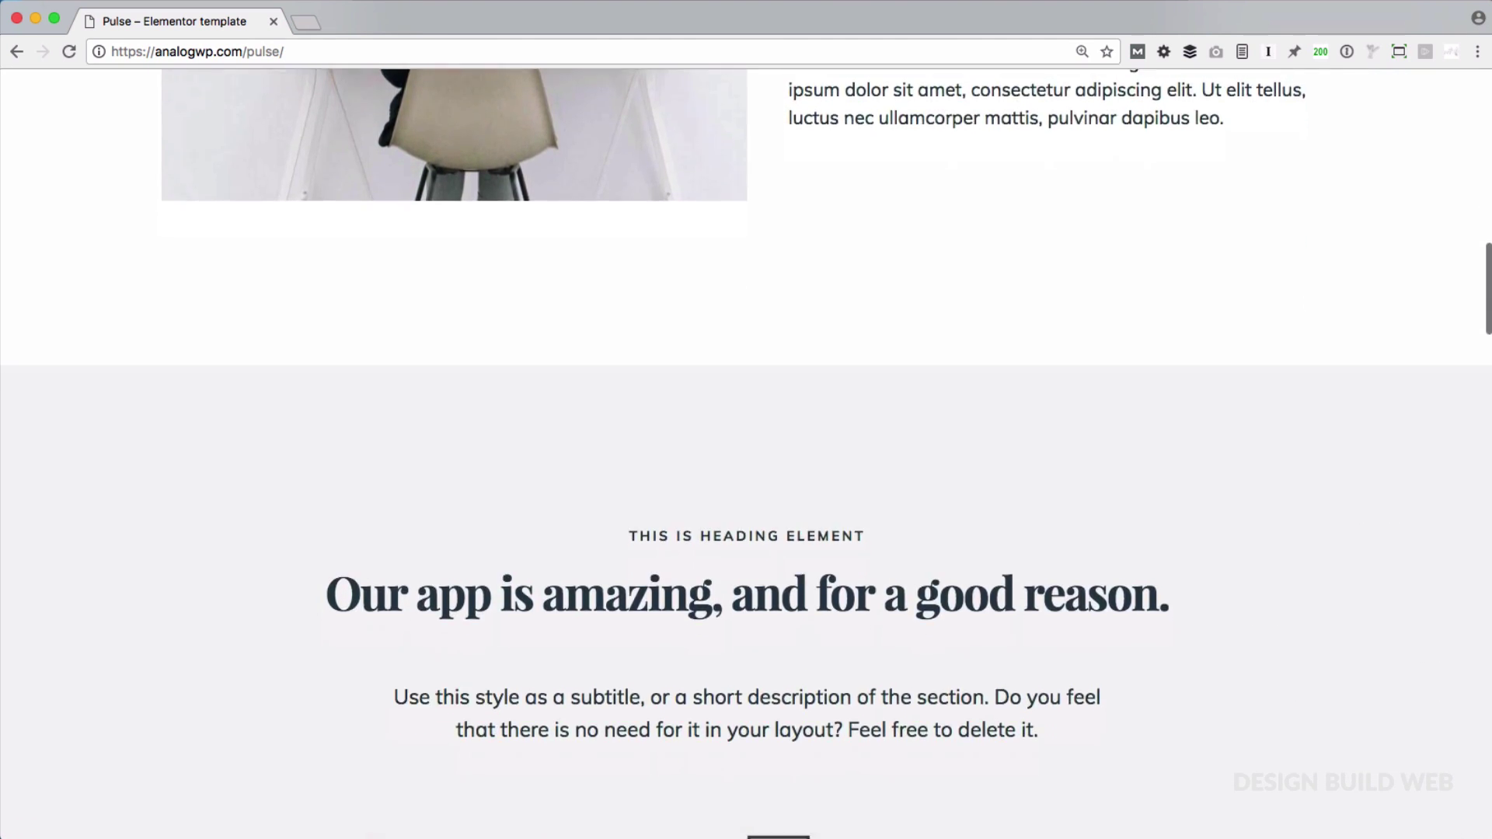
scroll(746, 454, "down", 1)
scroll(746, 455, "down", 1)
scroll(746, 455, "down", 1)
scroll(746, 456, "down", 1)
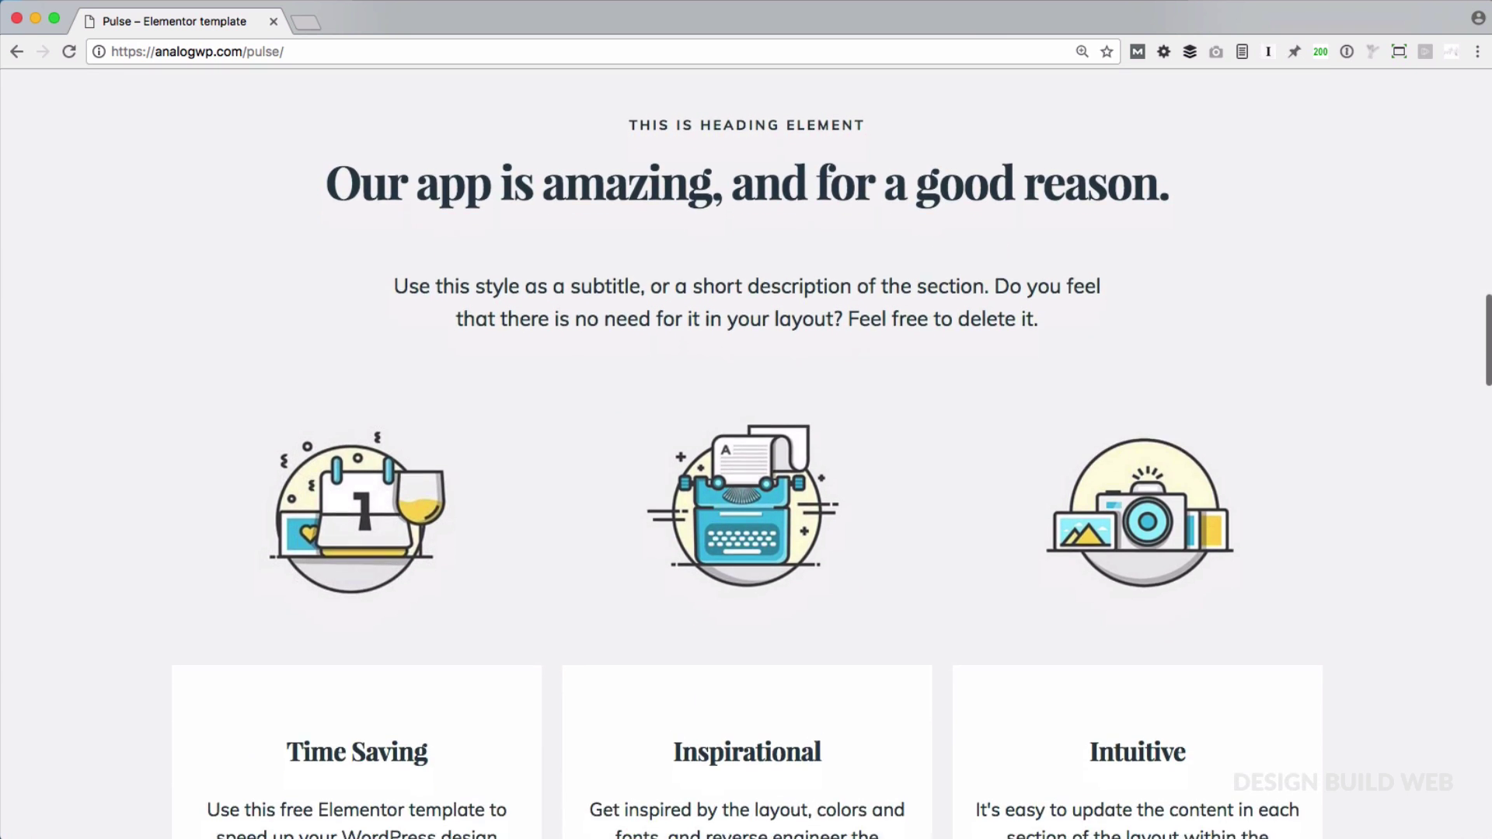
scroll(747, 454, "down", 1)
scroll(746, 455, "down", 1)
scroll(746, 455, "down", 1)
scroll(747, 454, "down", 1)
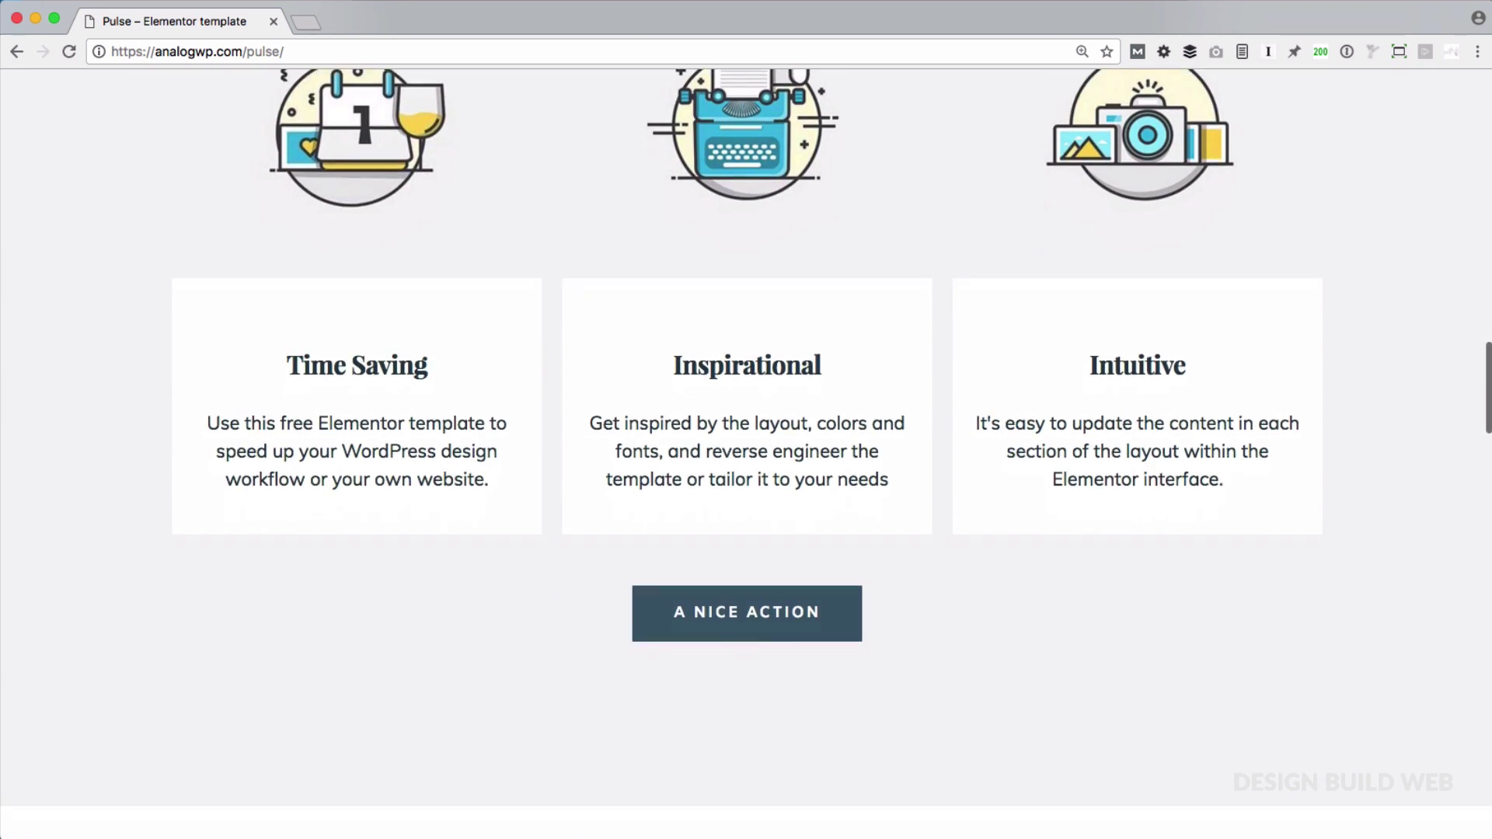
scroll(746, 454, "down", 1)
scroll(746, 454, "down", 1)
scroll(746, 456, "down", 1)
scroll(747, 454, "down", 1)
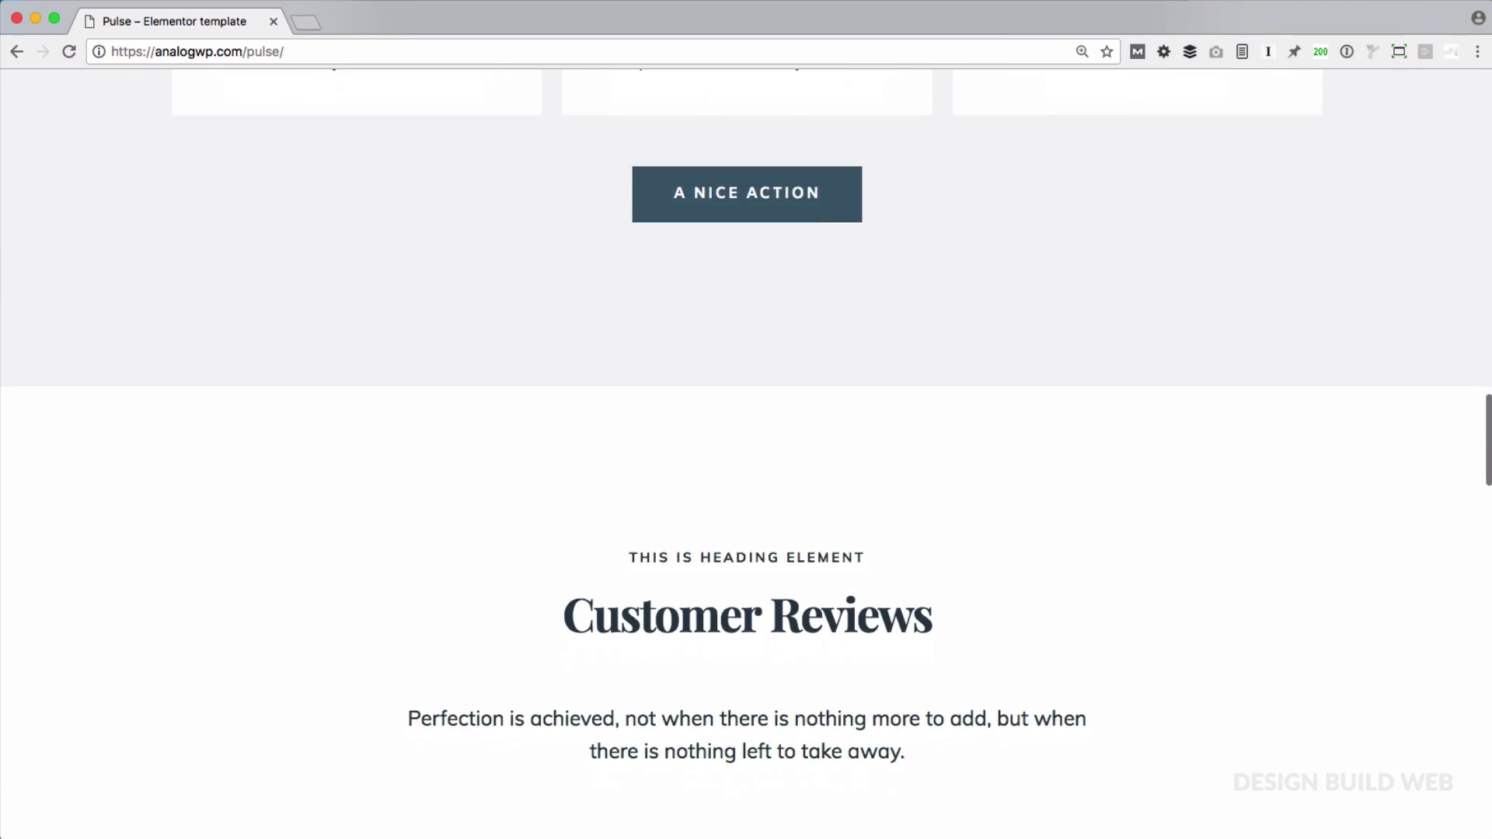
scroll(746, 455, "down", 1)
scroll(747, 455, "down", 1)
scroll(746, 454, "down", 1)
scroll(747, 454, "down", 1)
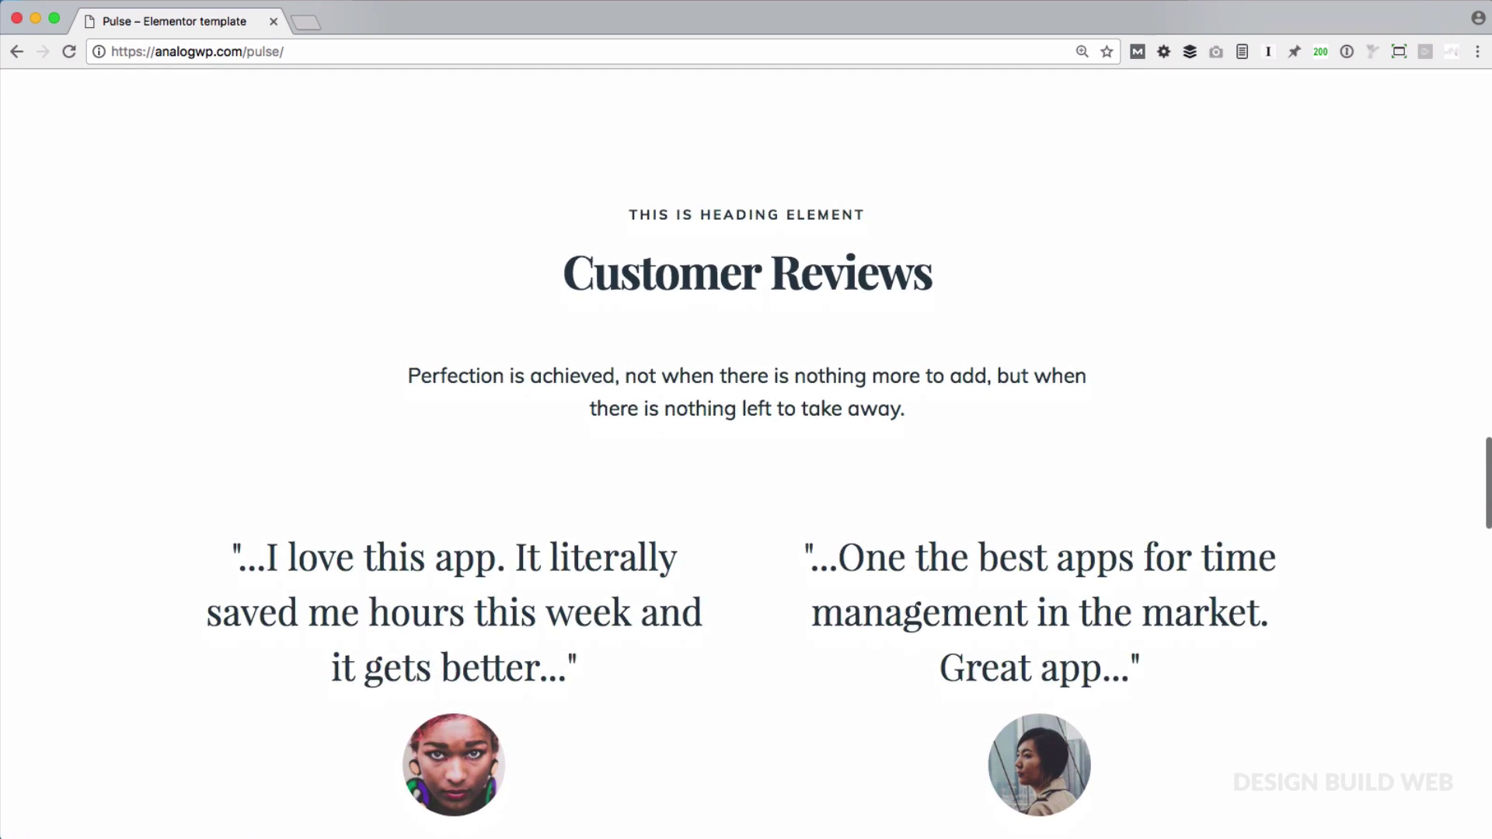
scroll(746, 455, "down", 1)
scroll(747, 455, "down", 1)
scroll(746, 455, "down", 1)
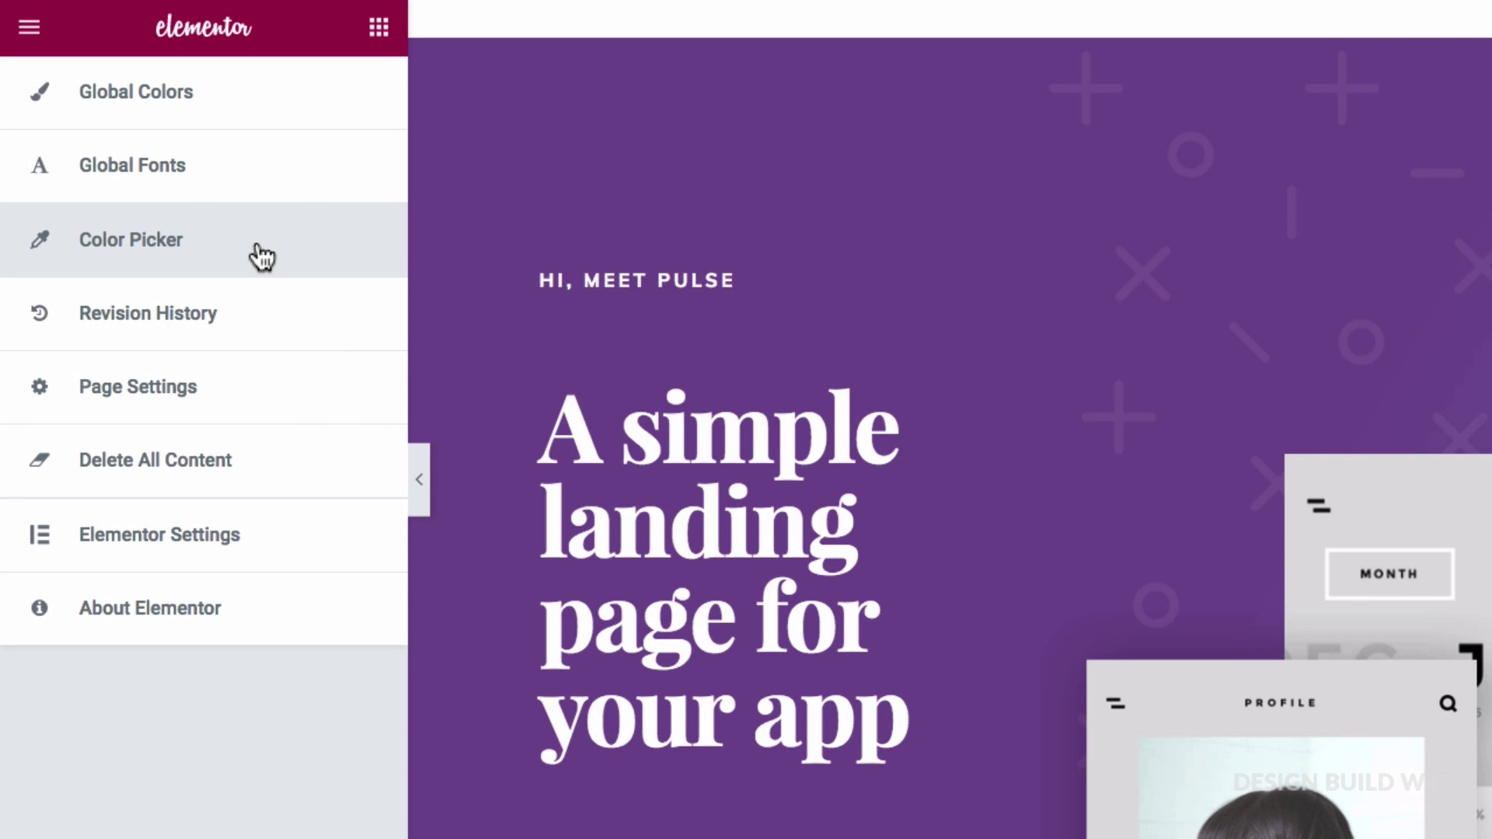
View the palette in Elementor's Color Picker settings
left_click(261, 257)
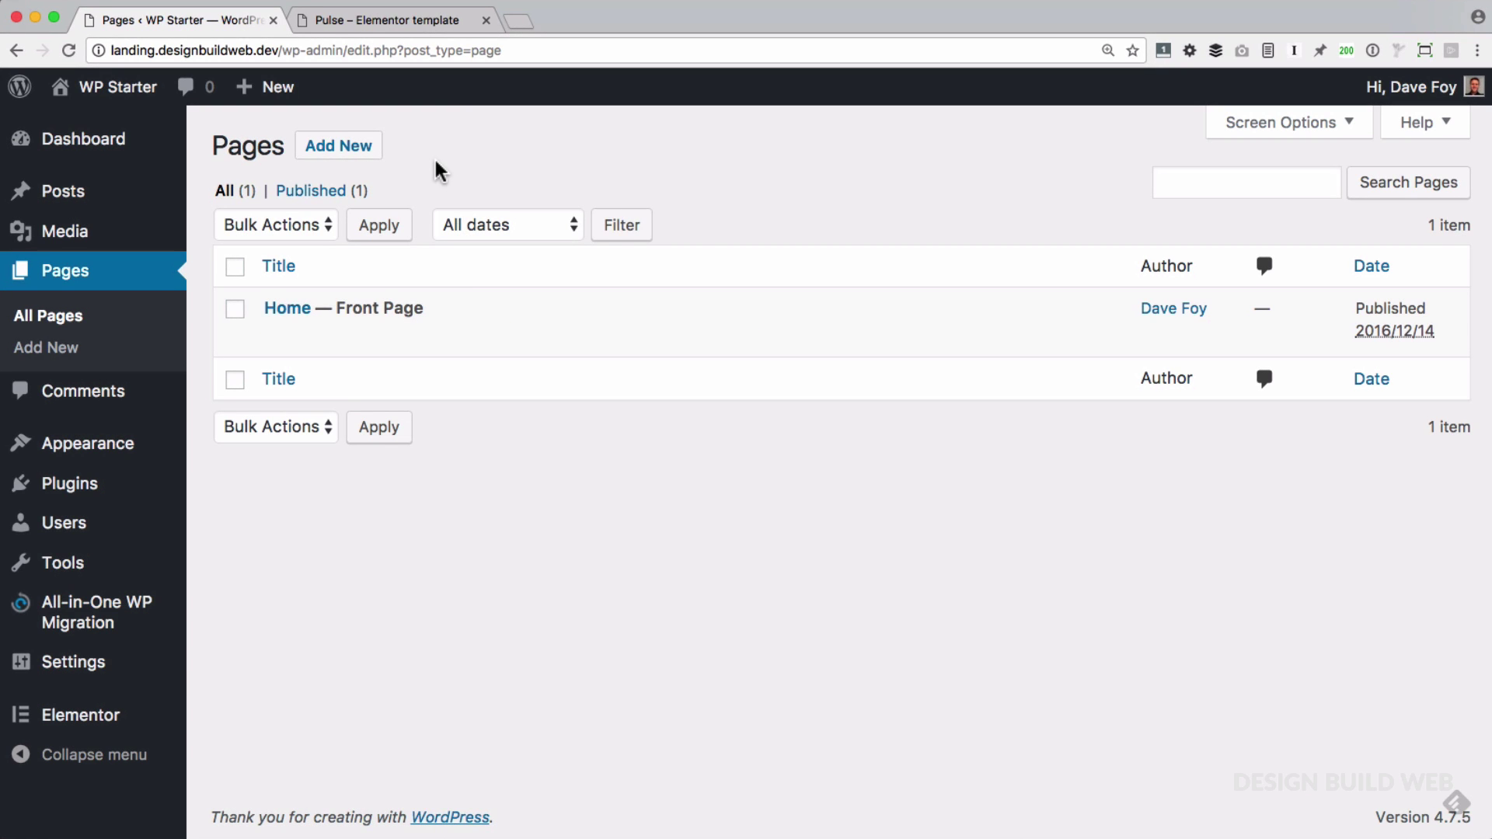
Publish a new page 'Landing Page - Pulse' using the Elementor Canvas template
left_click(328, 159)
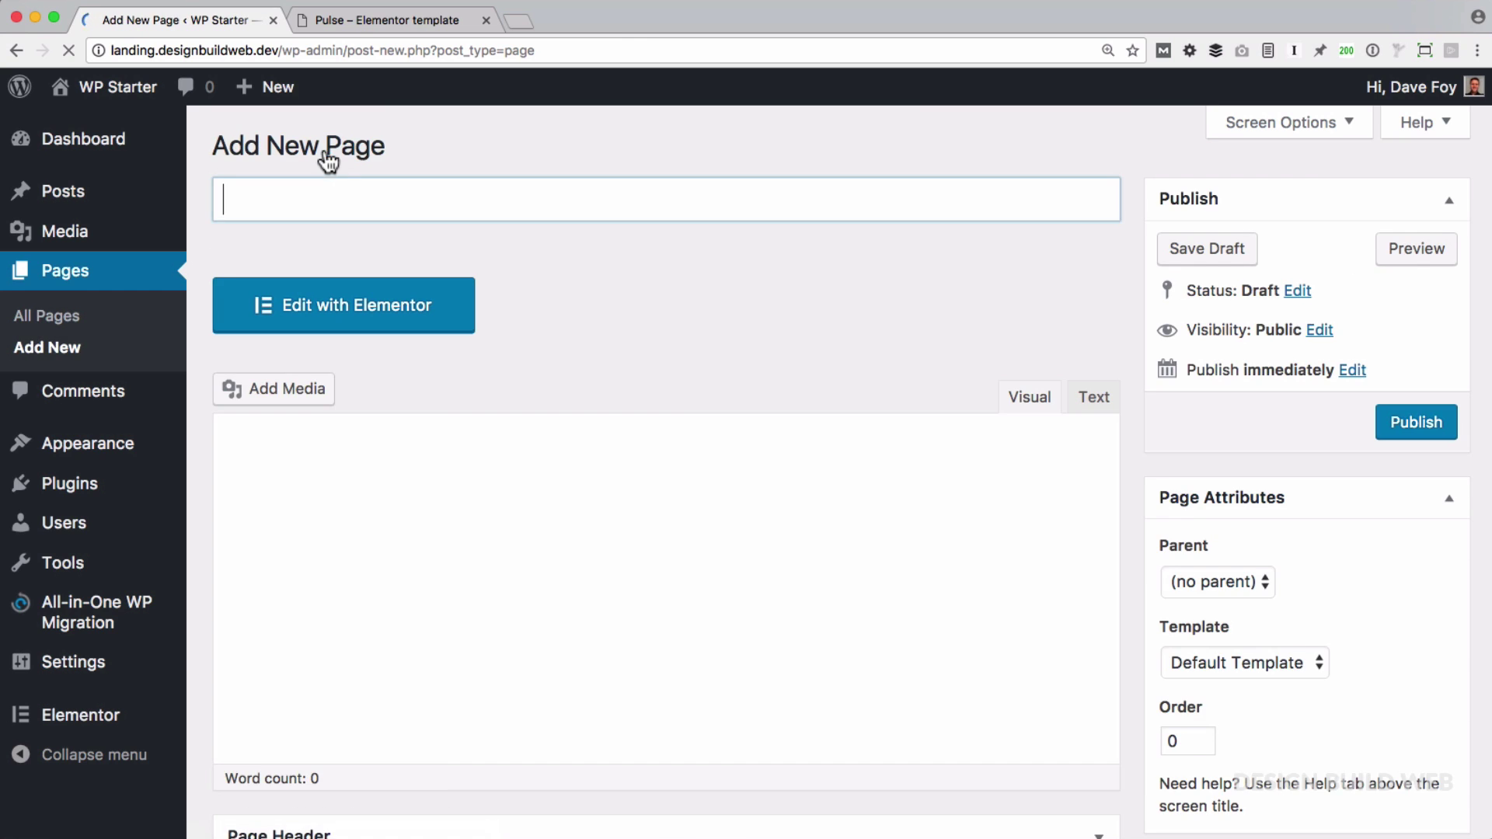
type("Landing Page -")
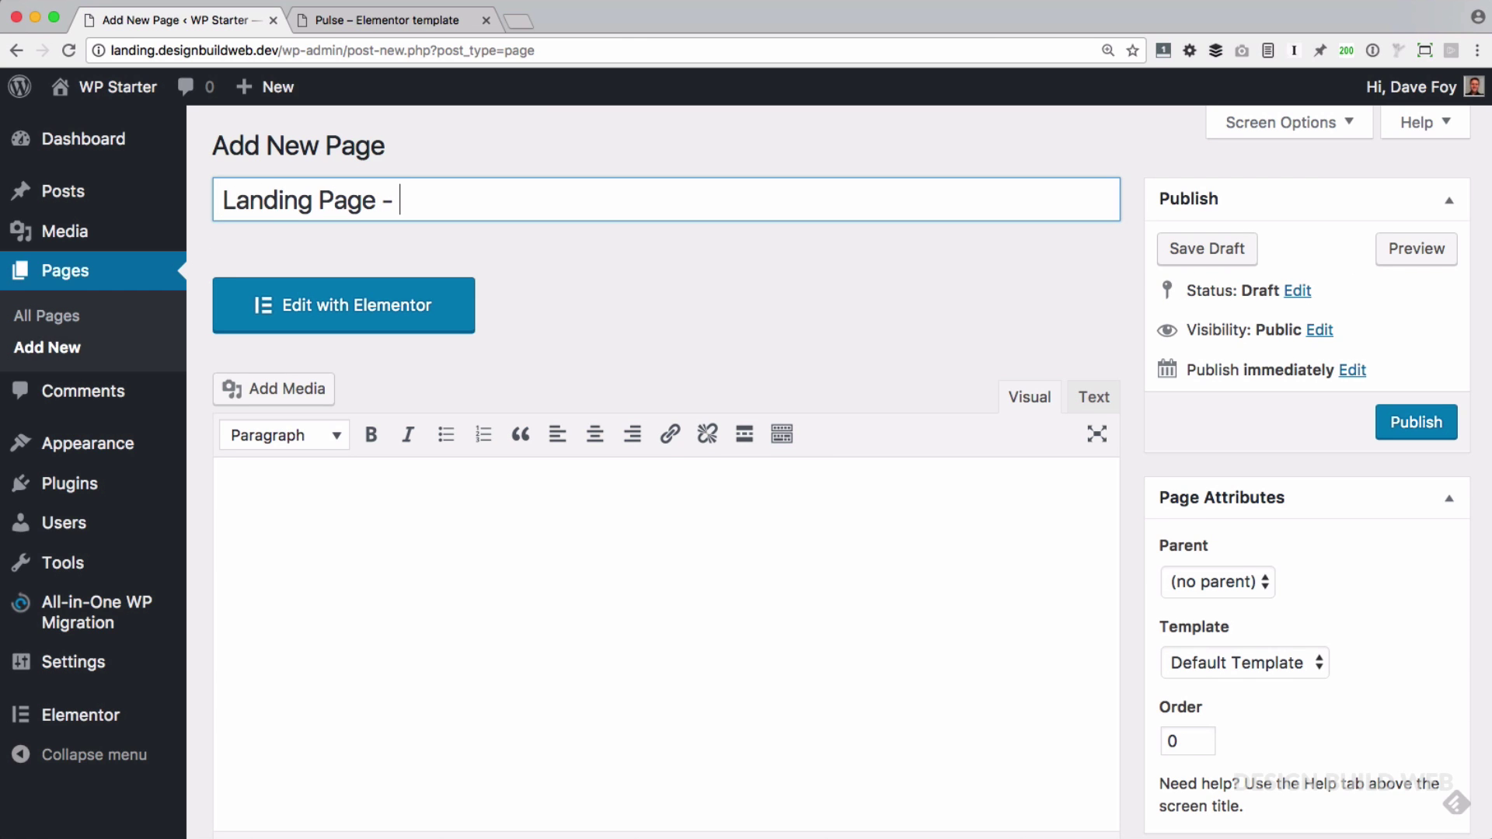
type("Pulse")
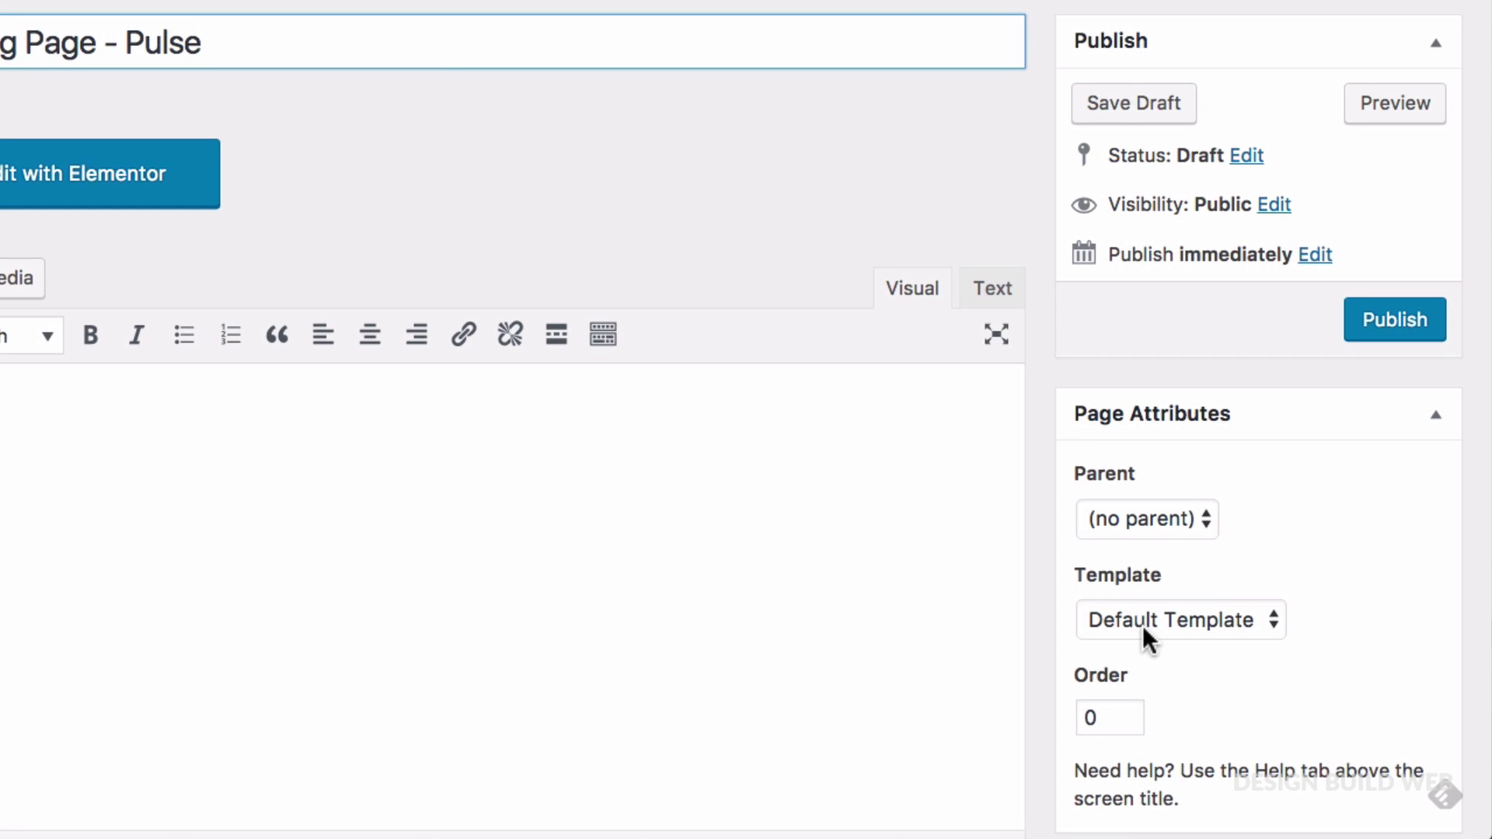
left_click(1142, 626)
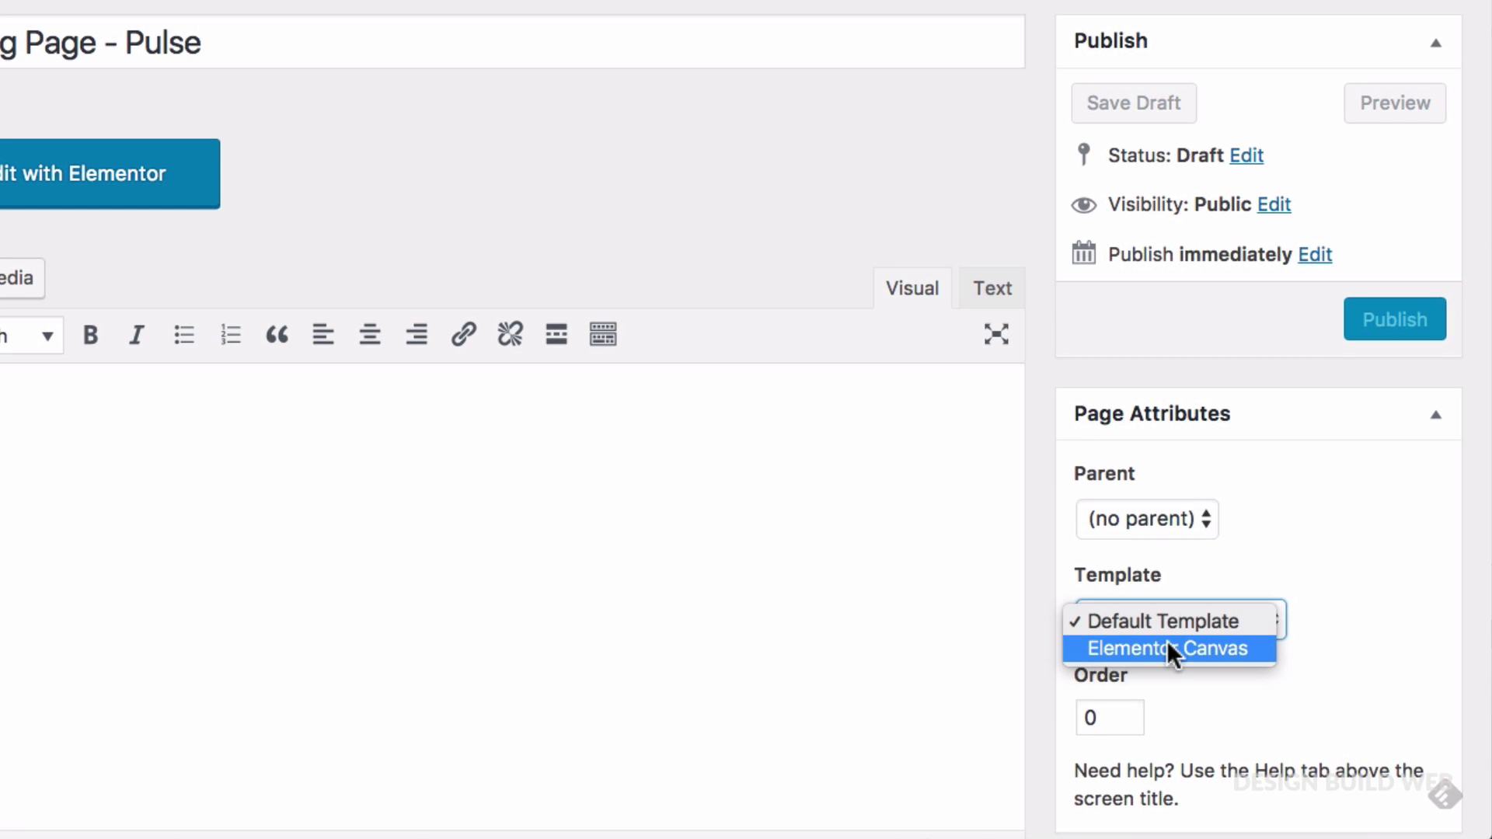
left_click(1235, 650)
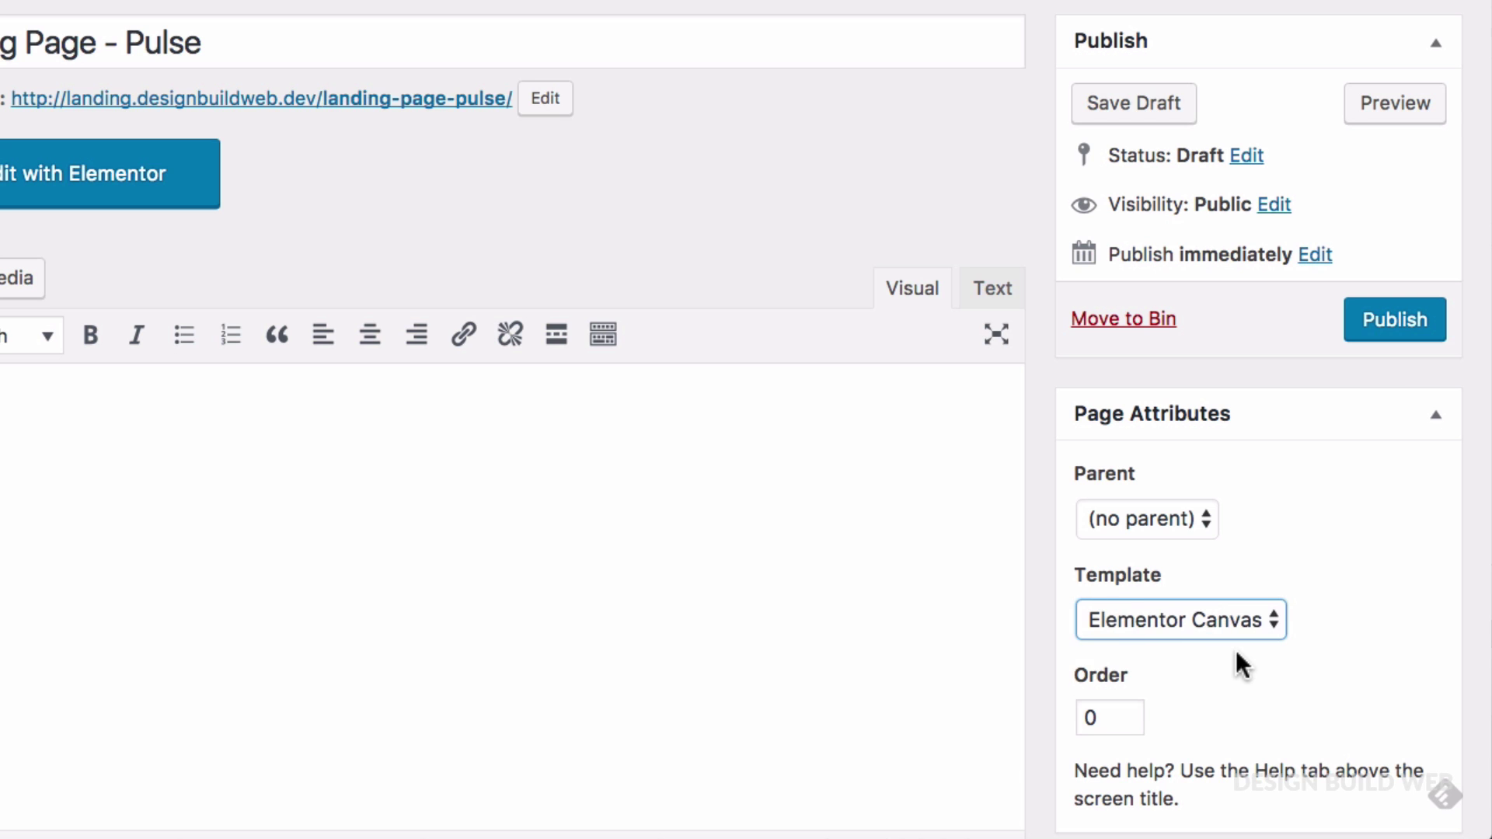
left_click(1390, 335)
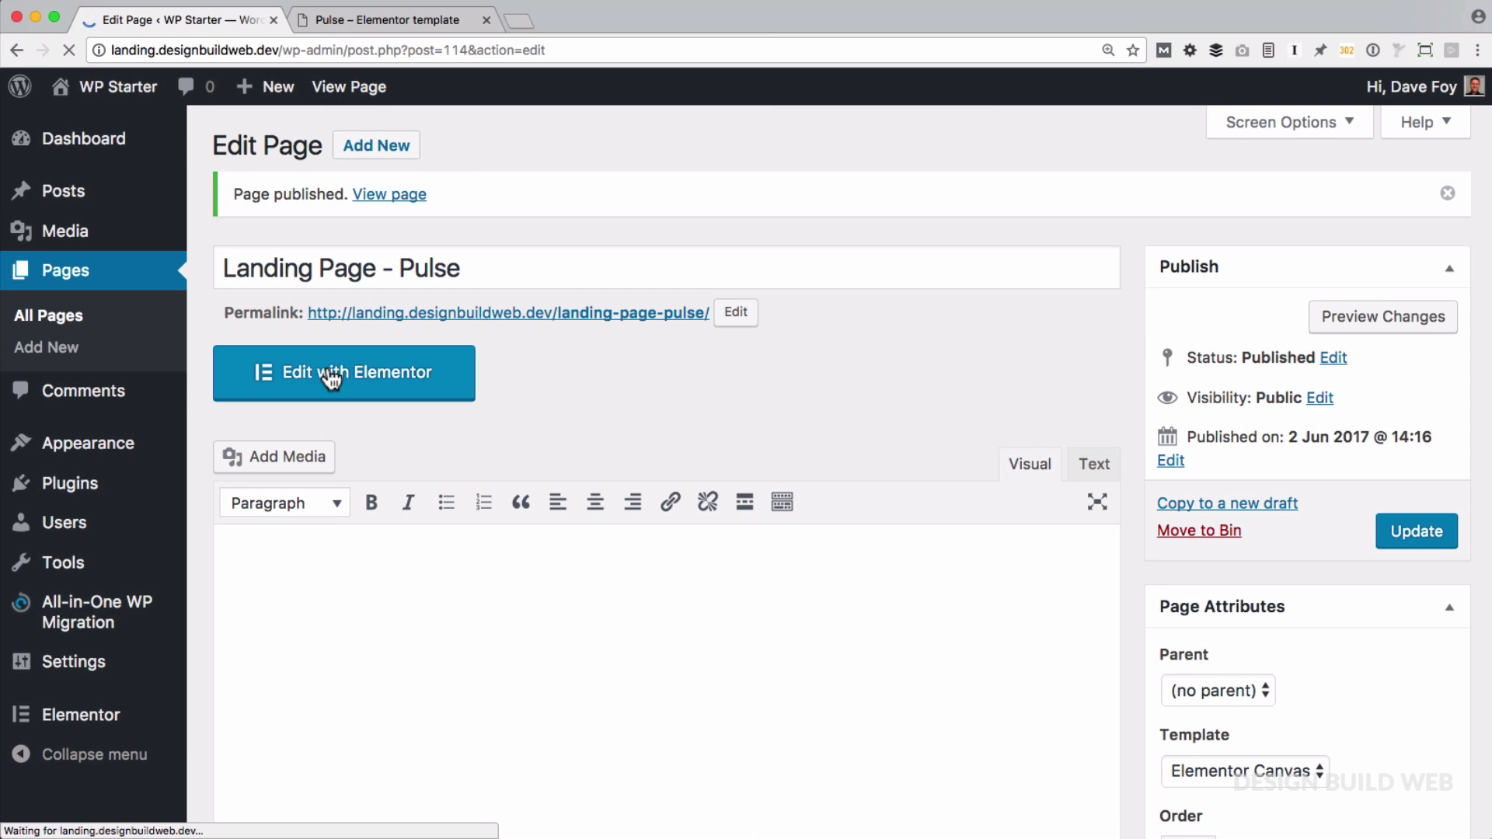
Reopen the blank Landing Page - Pulse in the Elementor editor
left_click(364, 382)
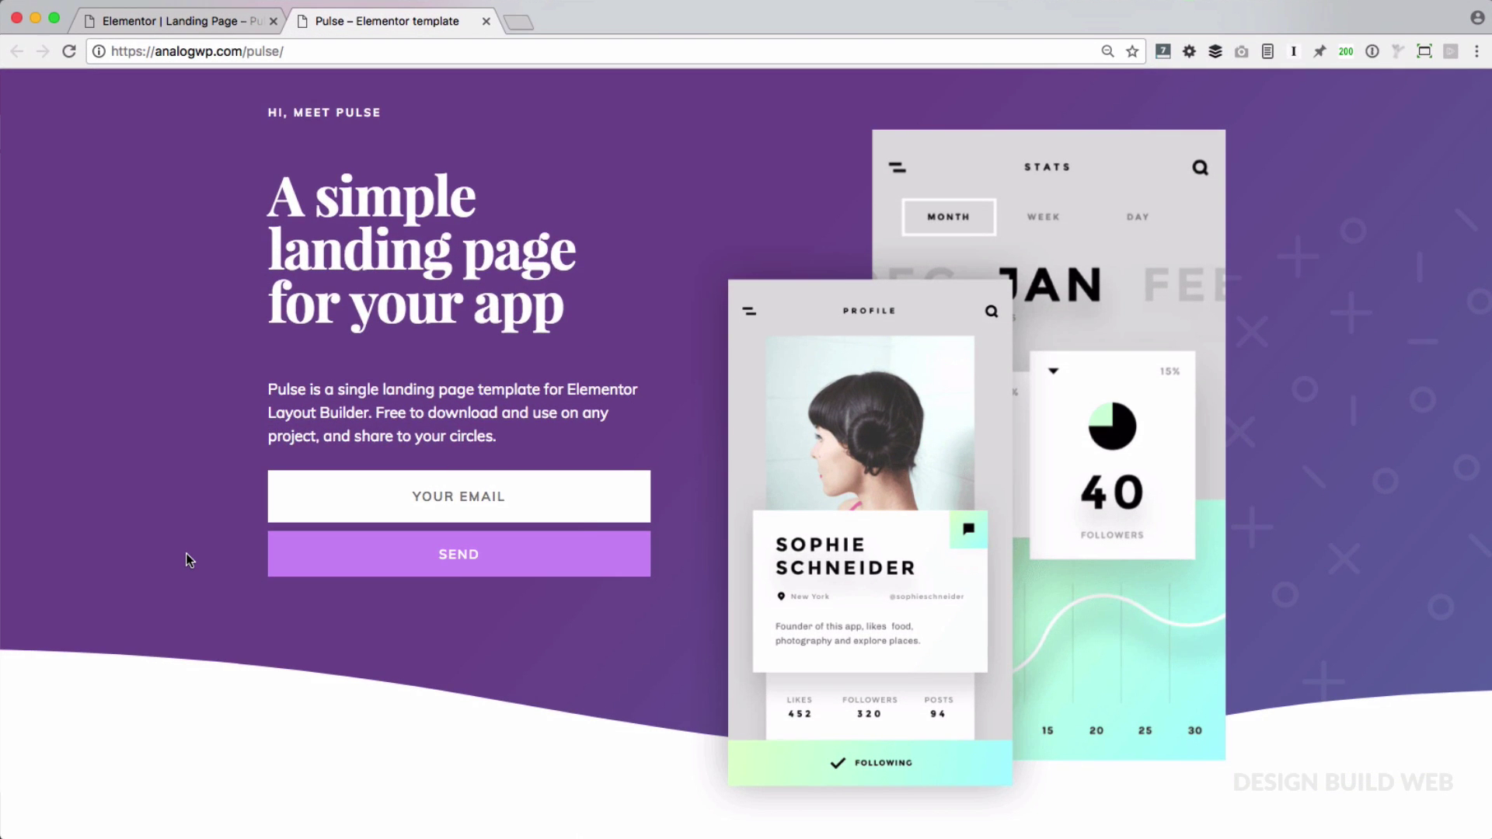
scroll(186, 553, "down", 5)
scroll(186, 561, "down", 1)
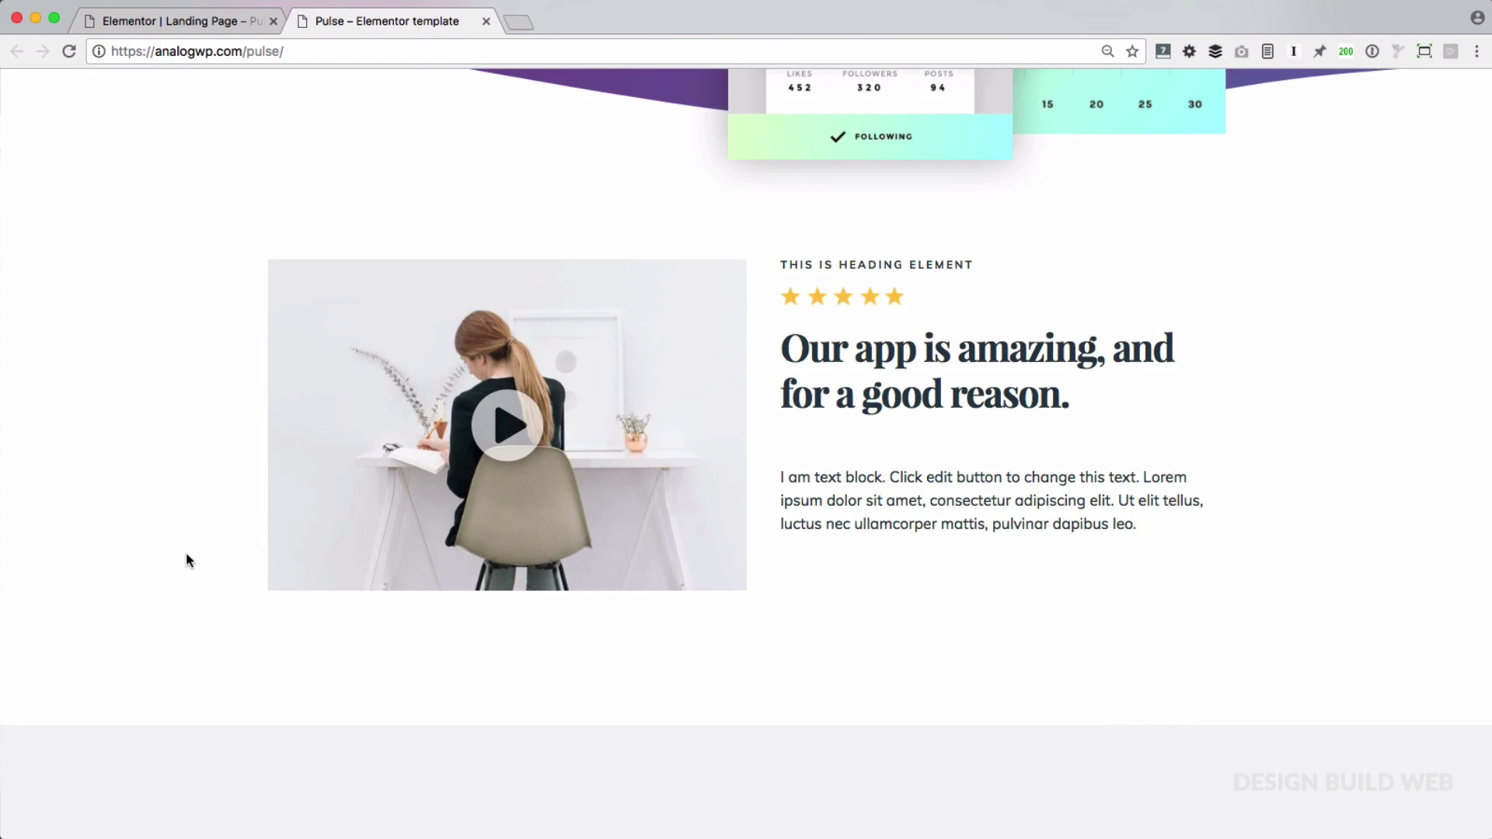
scroll(185, 561, "down", 5)
scroll(185, 561, "down", 1)
scroll(186, 561, "down", 1)
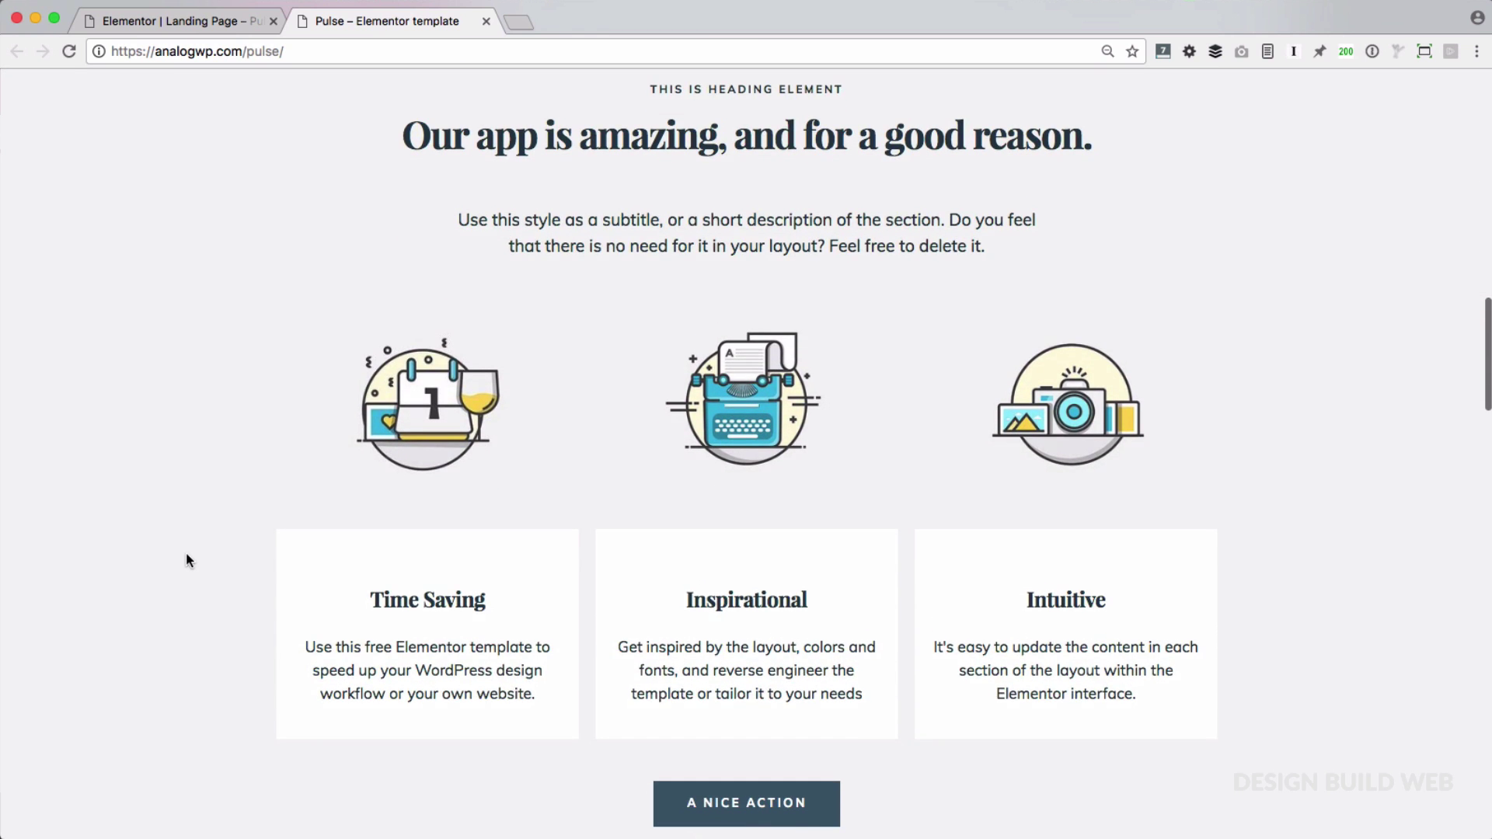
scroll(185, 561, "down", 5)
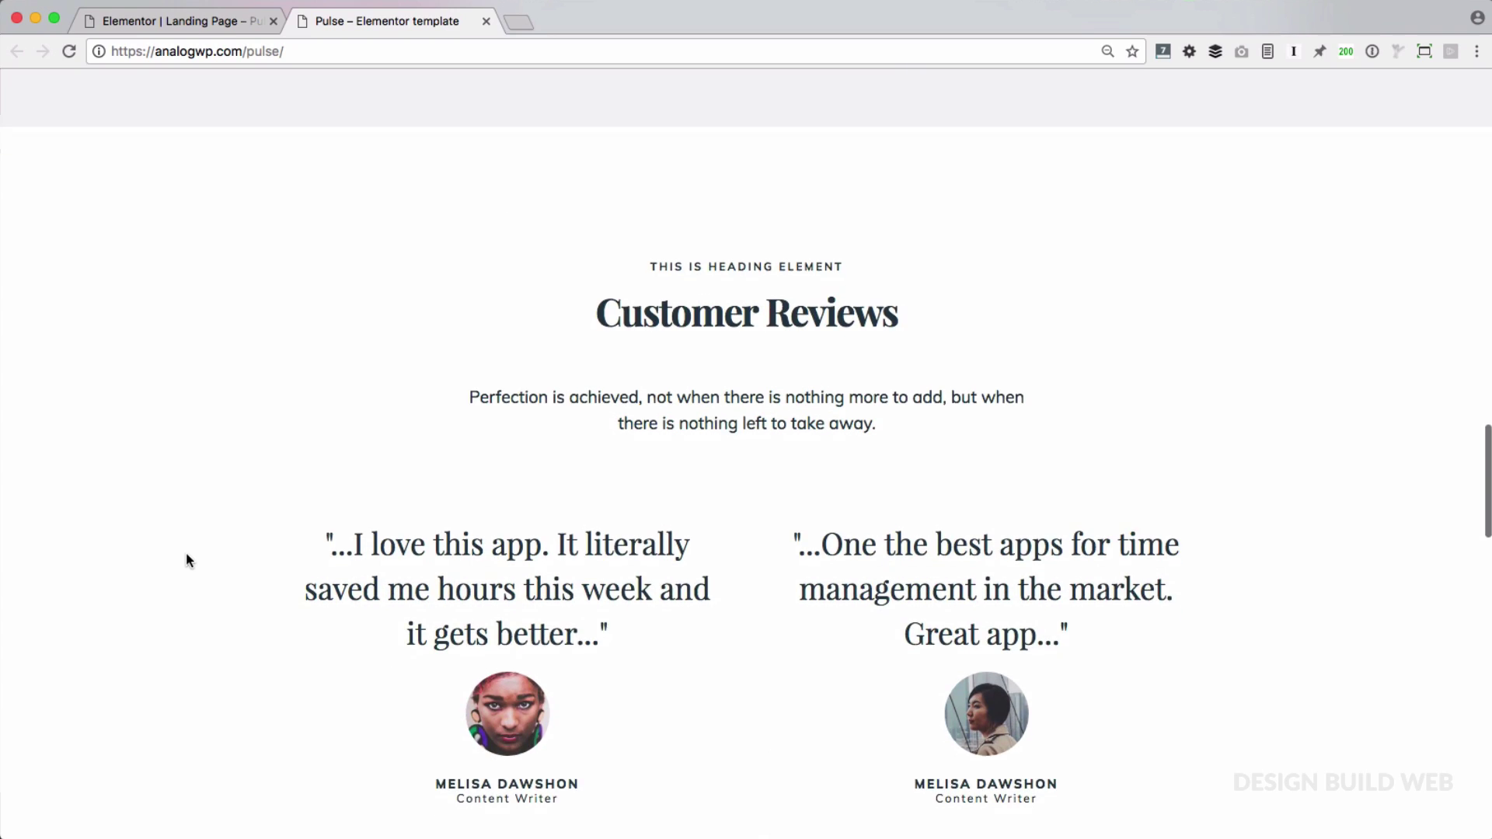
scroll(185, 561, "down", 1)
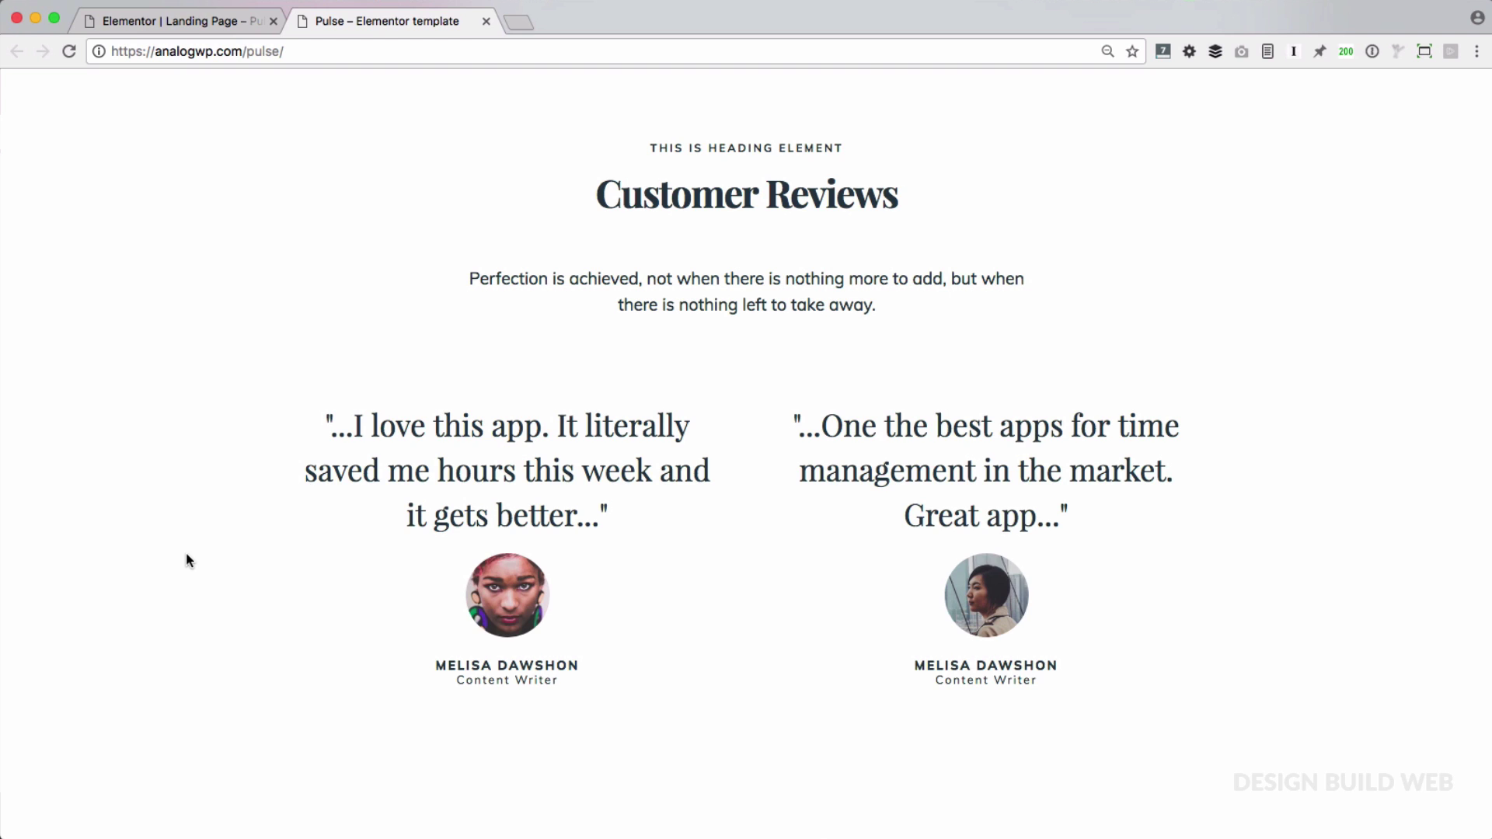
scroll(186, 561, "down", 4)
scroll(186, 561, "down", 2)
scroll(185, 561, "down", 3)
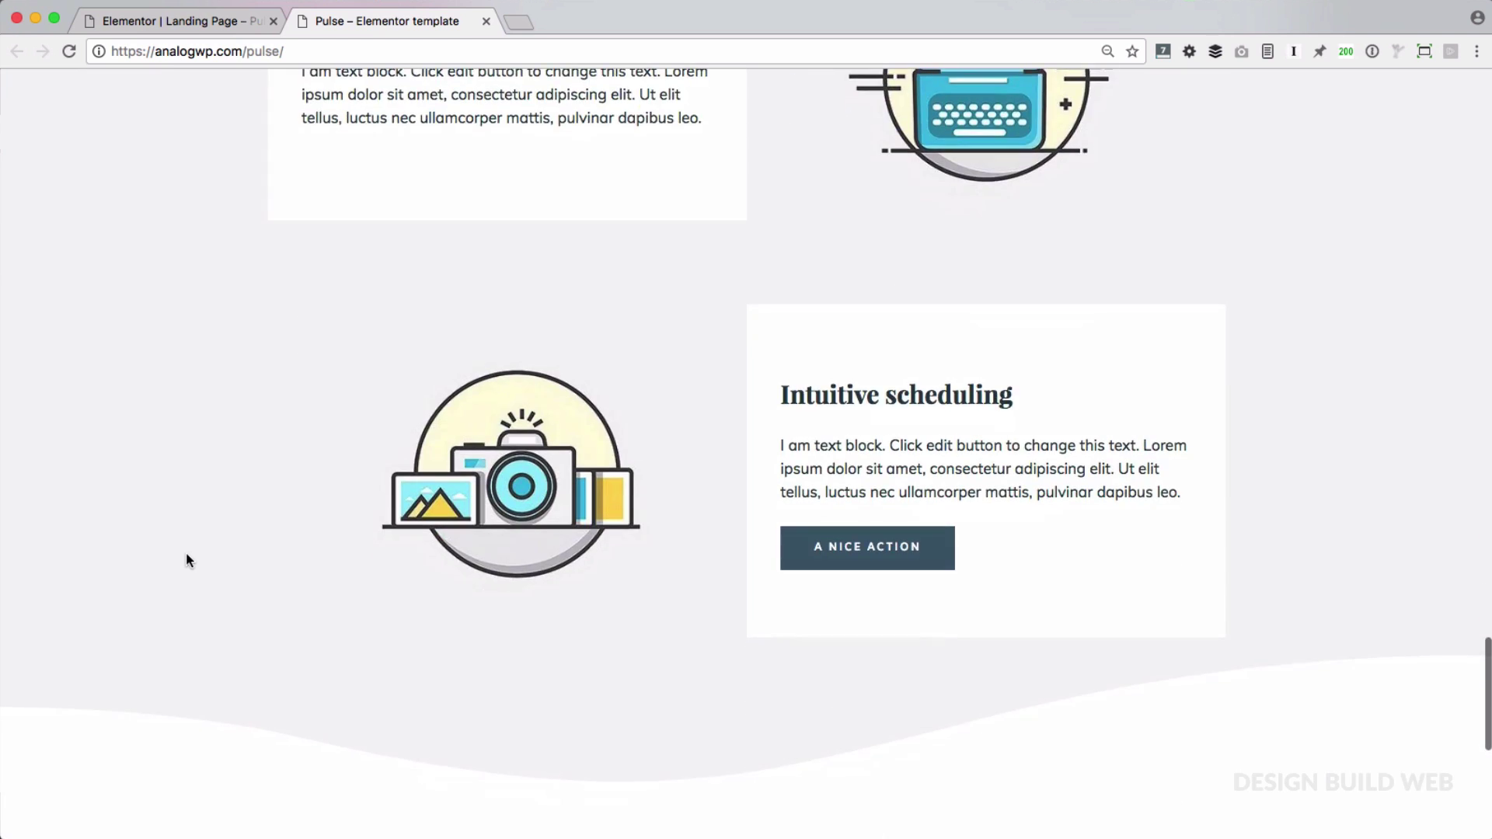
scroll(185, 560, "down", 3)
scroll(186, 561, "down", 1)
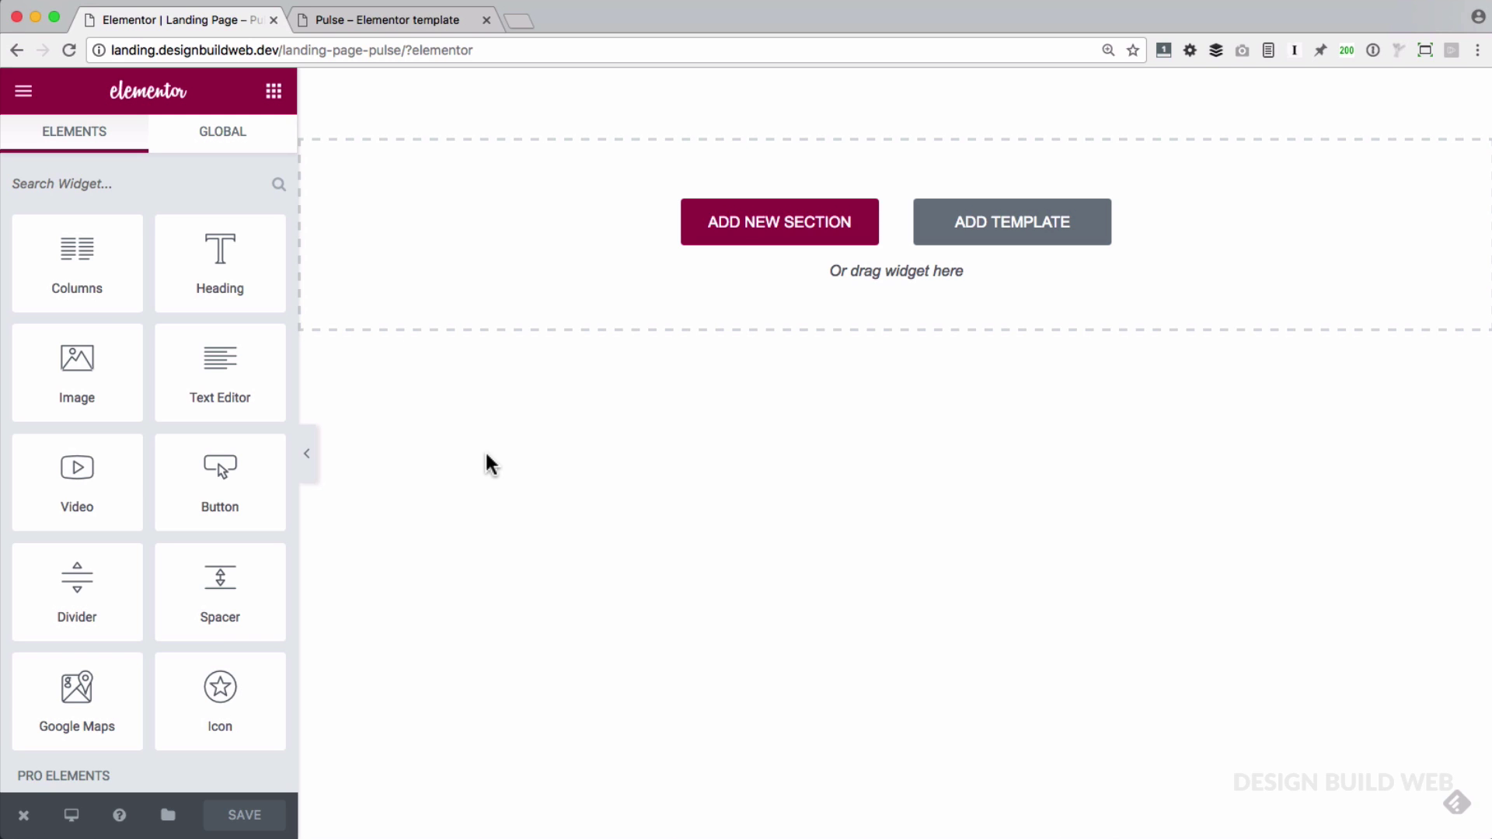
Add a 1/3–2/3 two-column section and bring up its Edit Section settings
left_click(763, 238)
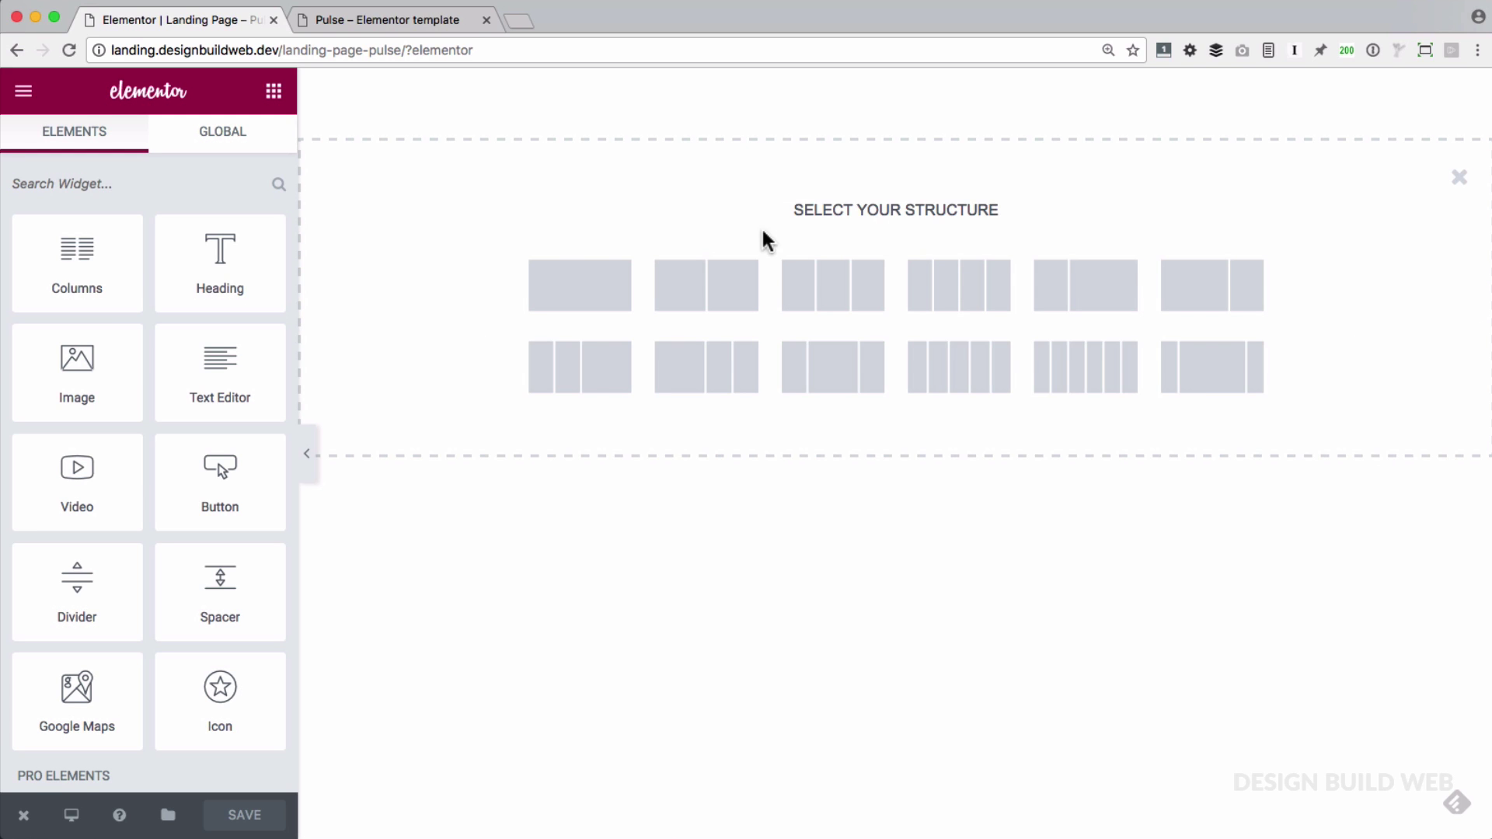
left_click(1097, 293)
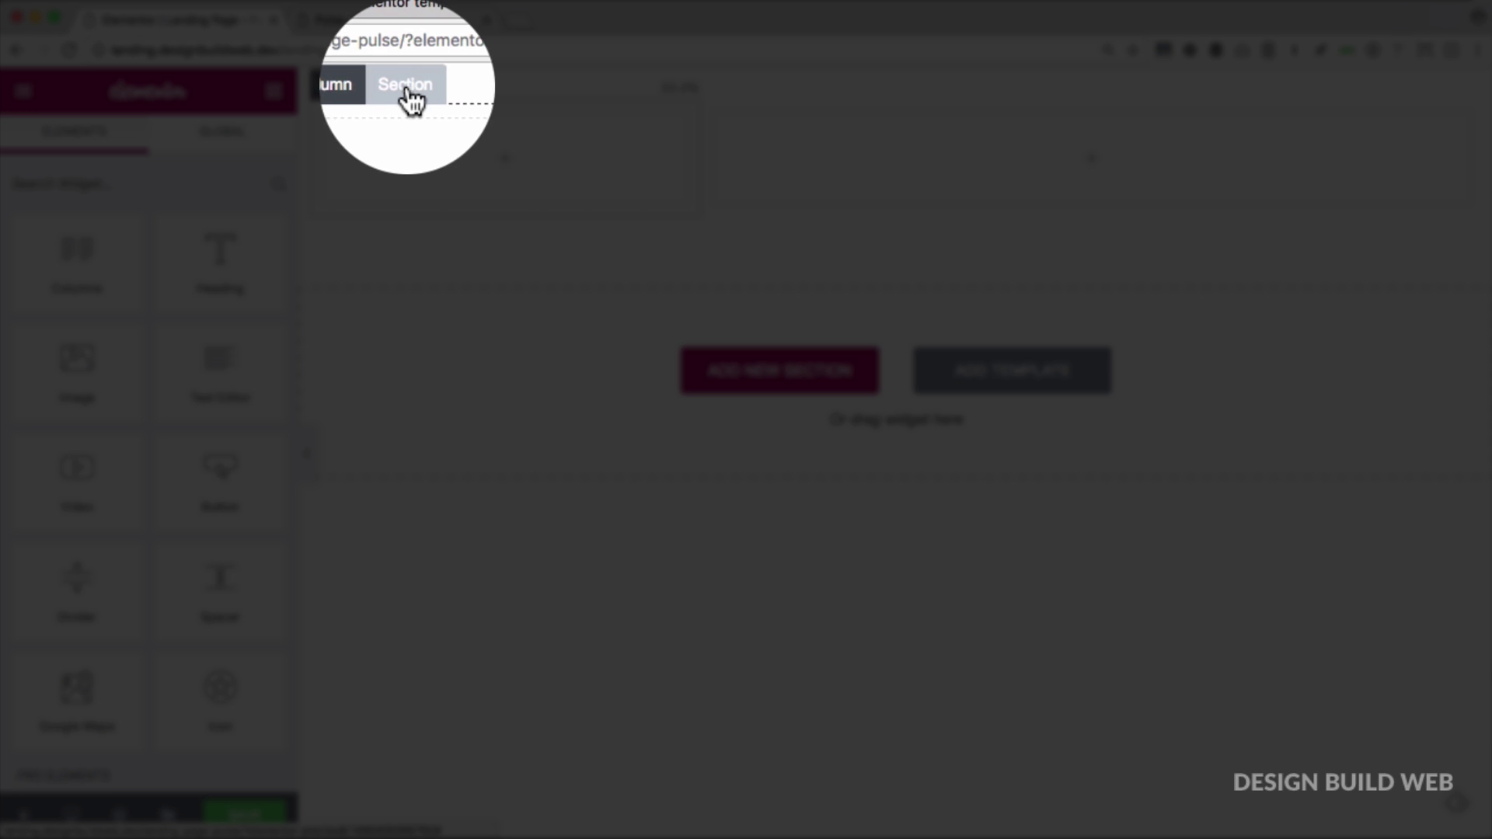
left_click(408, 100)
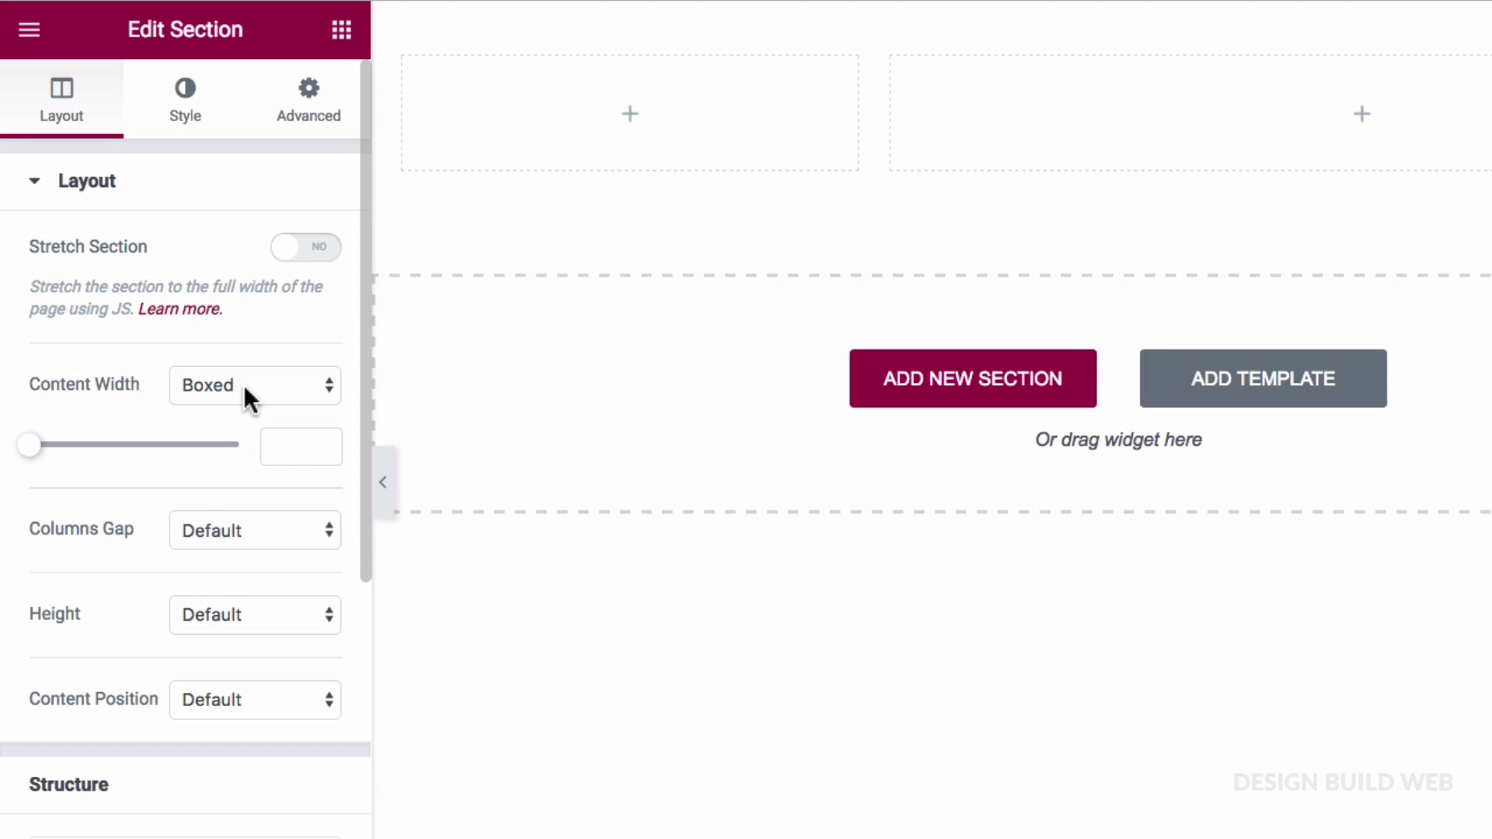
Set Content Position to Middle, keeping content width and column gap at Default
left_click(244, 385)
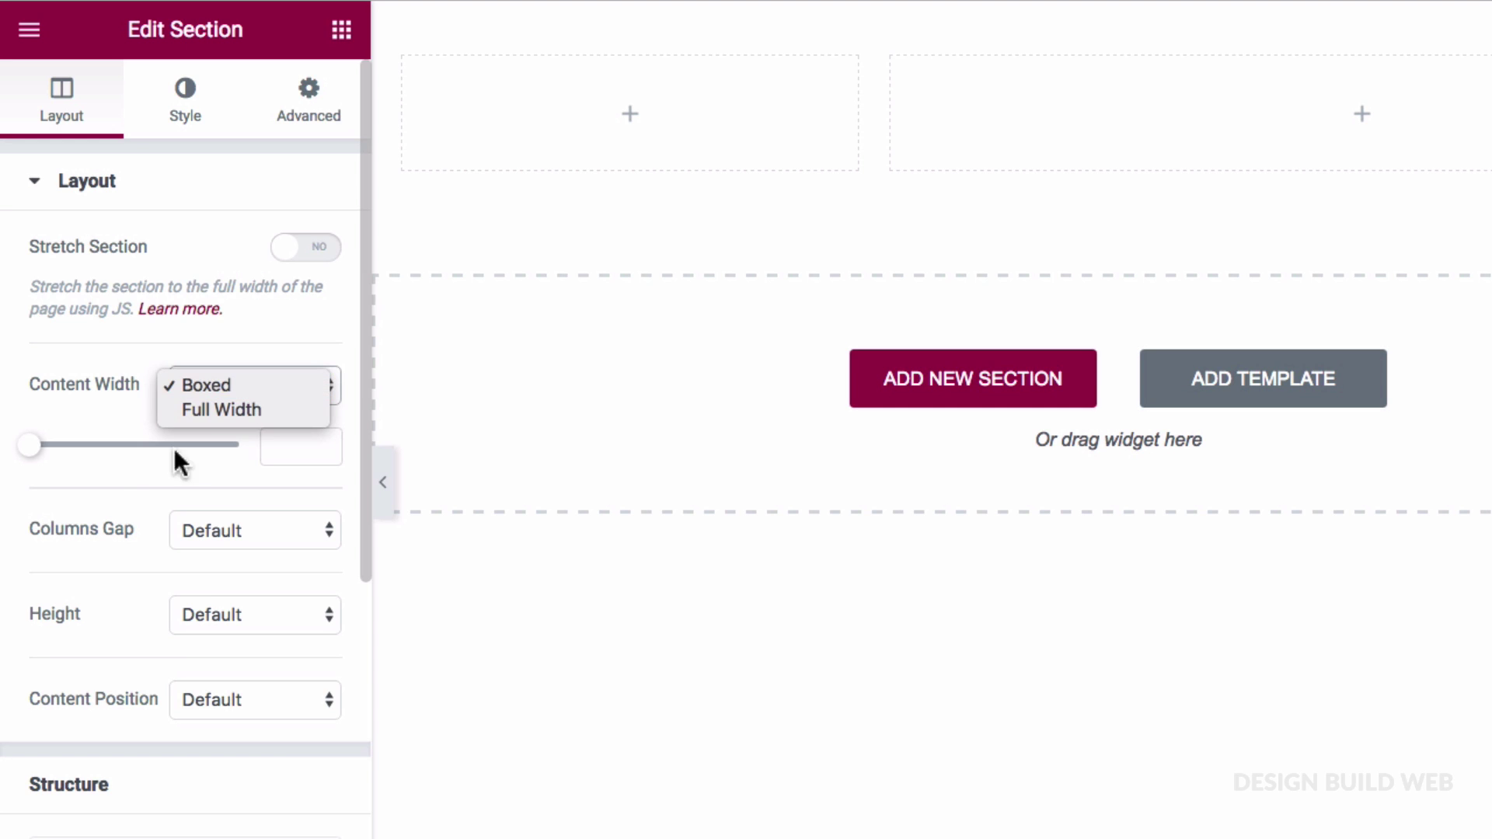
left_click(108, 536)
left_click(215, 531)
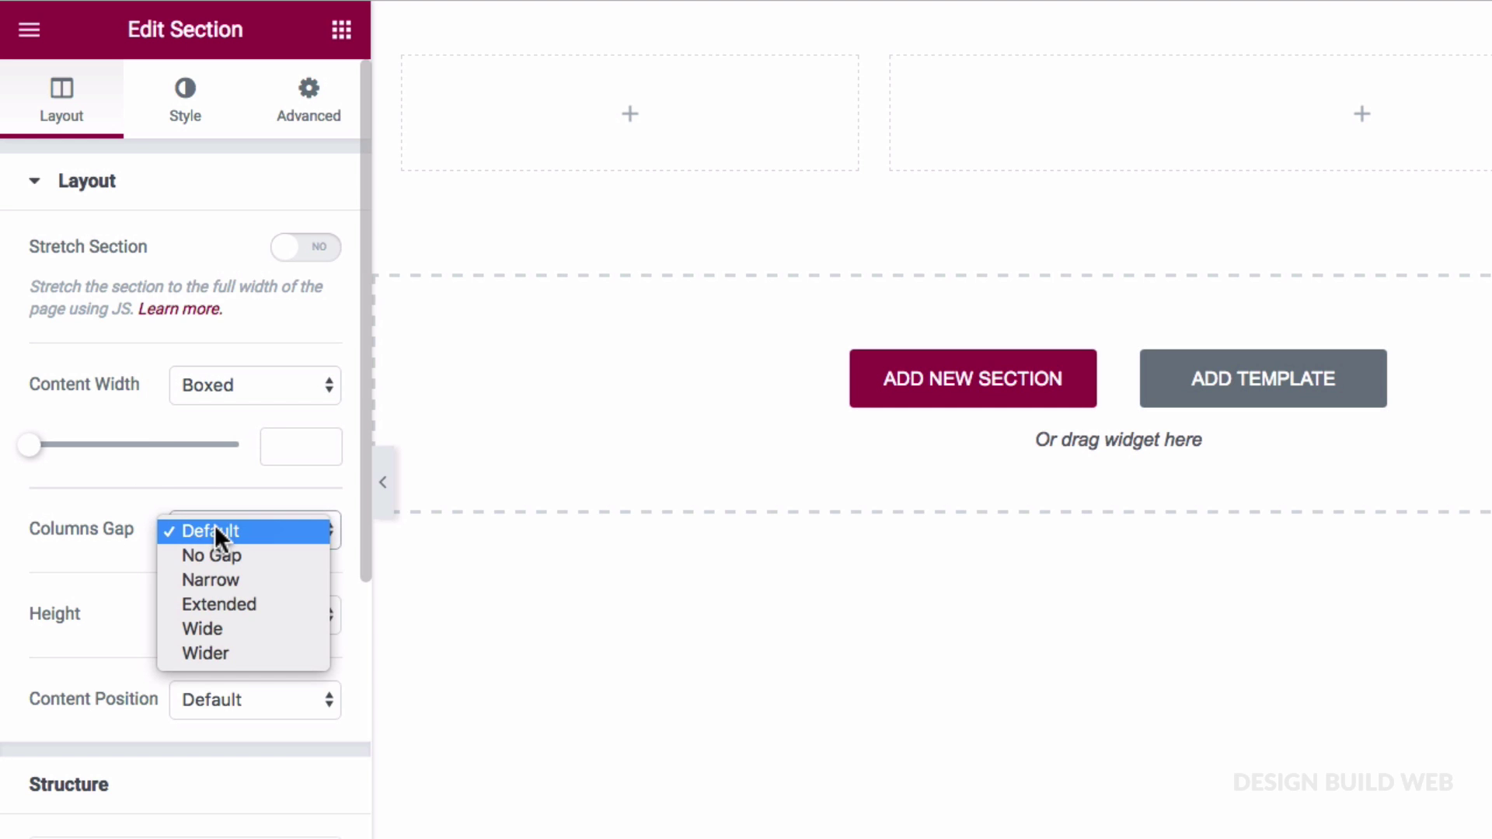
left_click(87, 531)
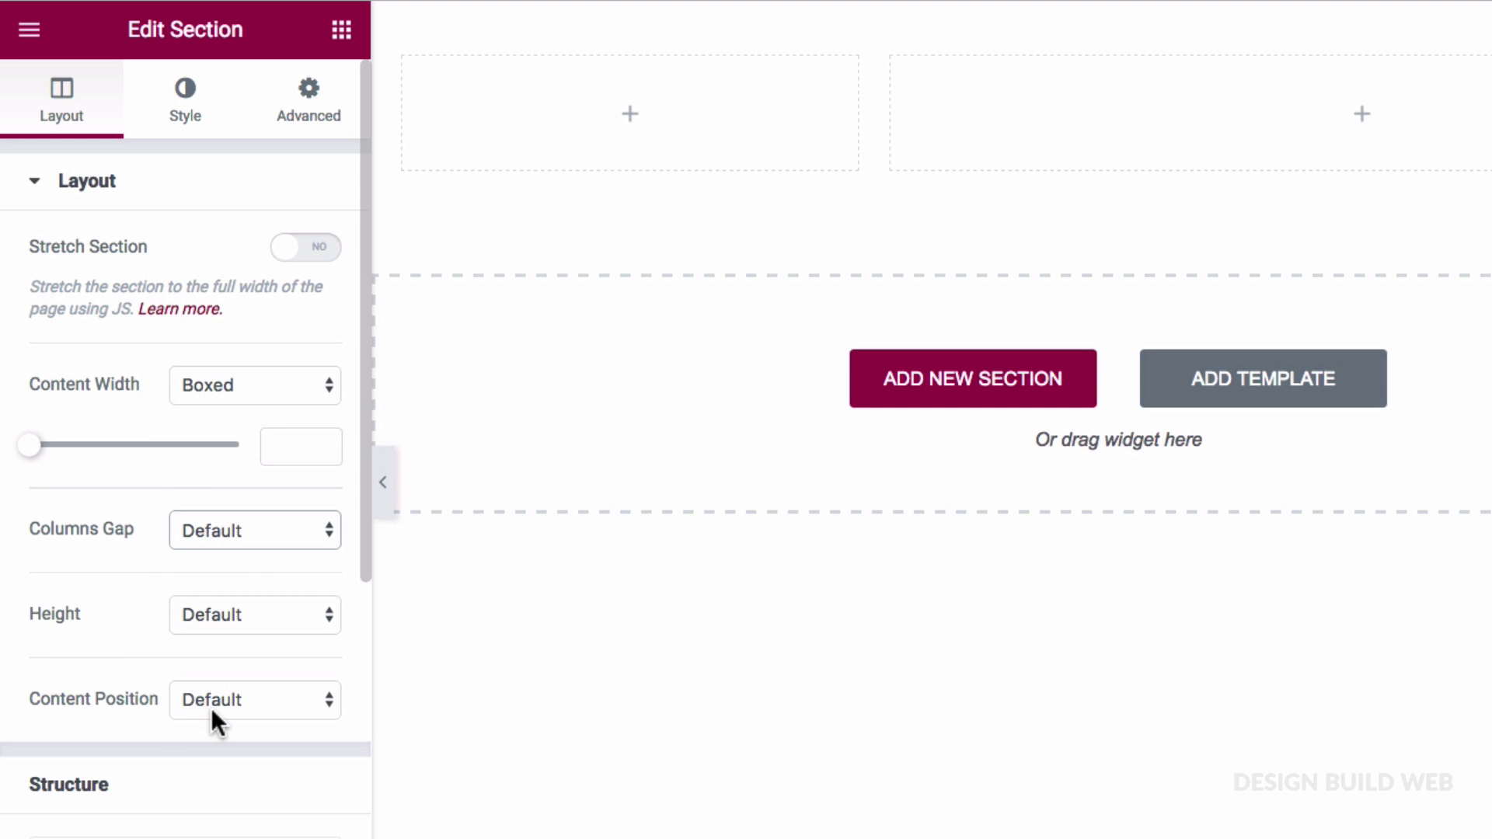
left_click(258, 700)
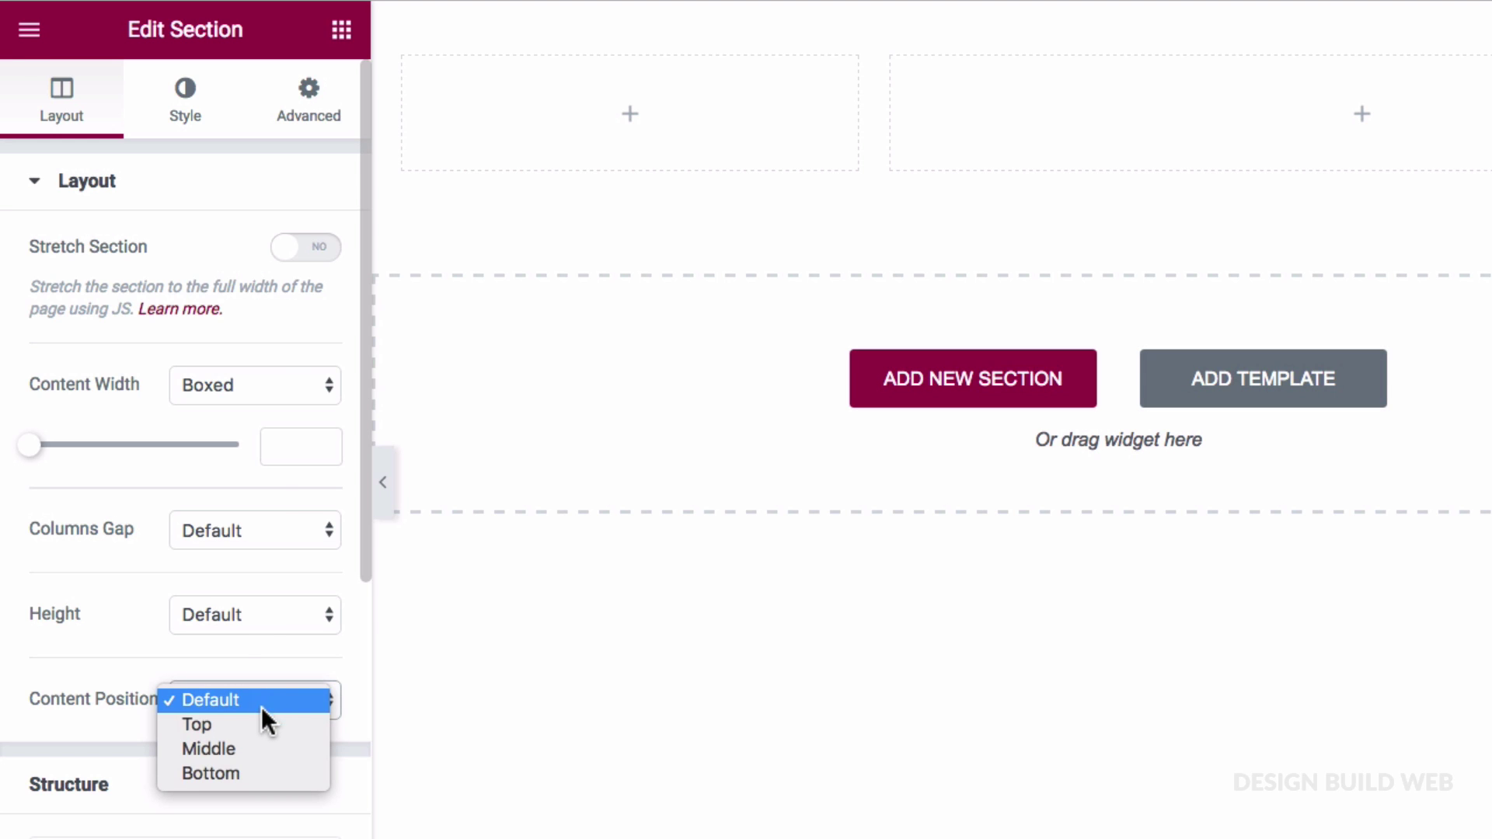
left_click(272, 750)
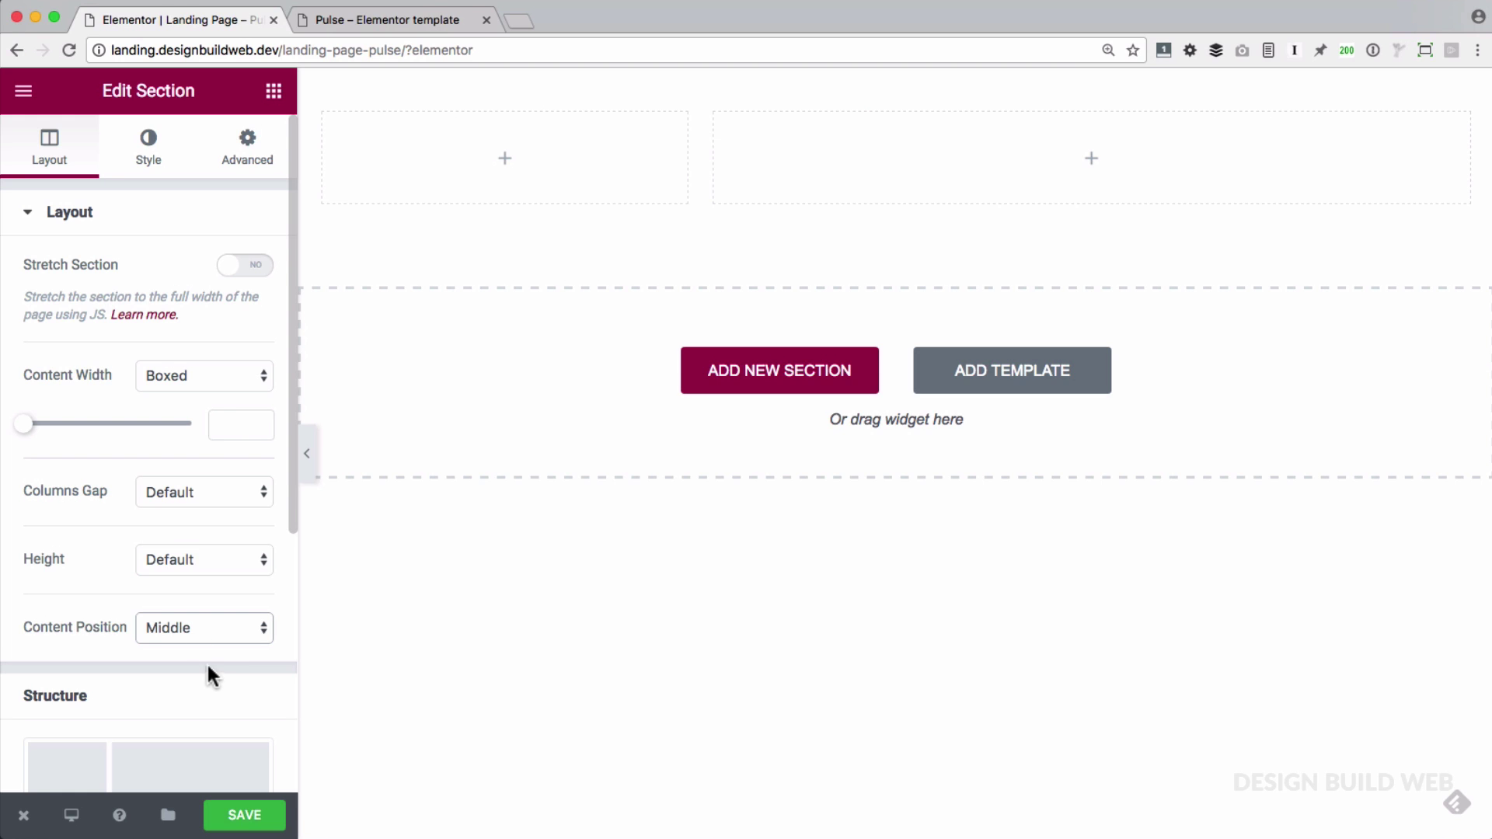
Set the section background to Classic using the first purple preset colour
left_click(148, 152)
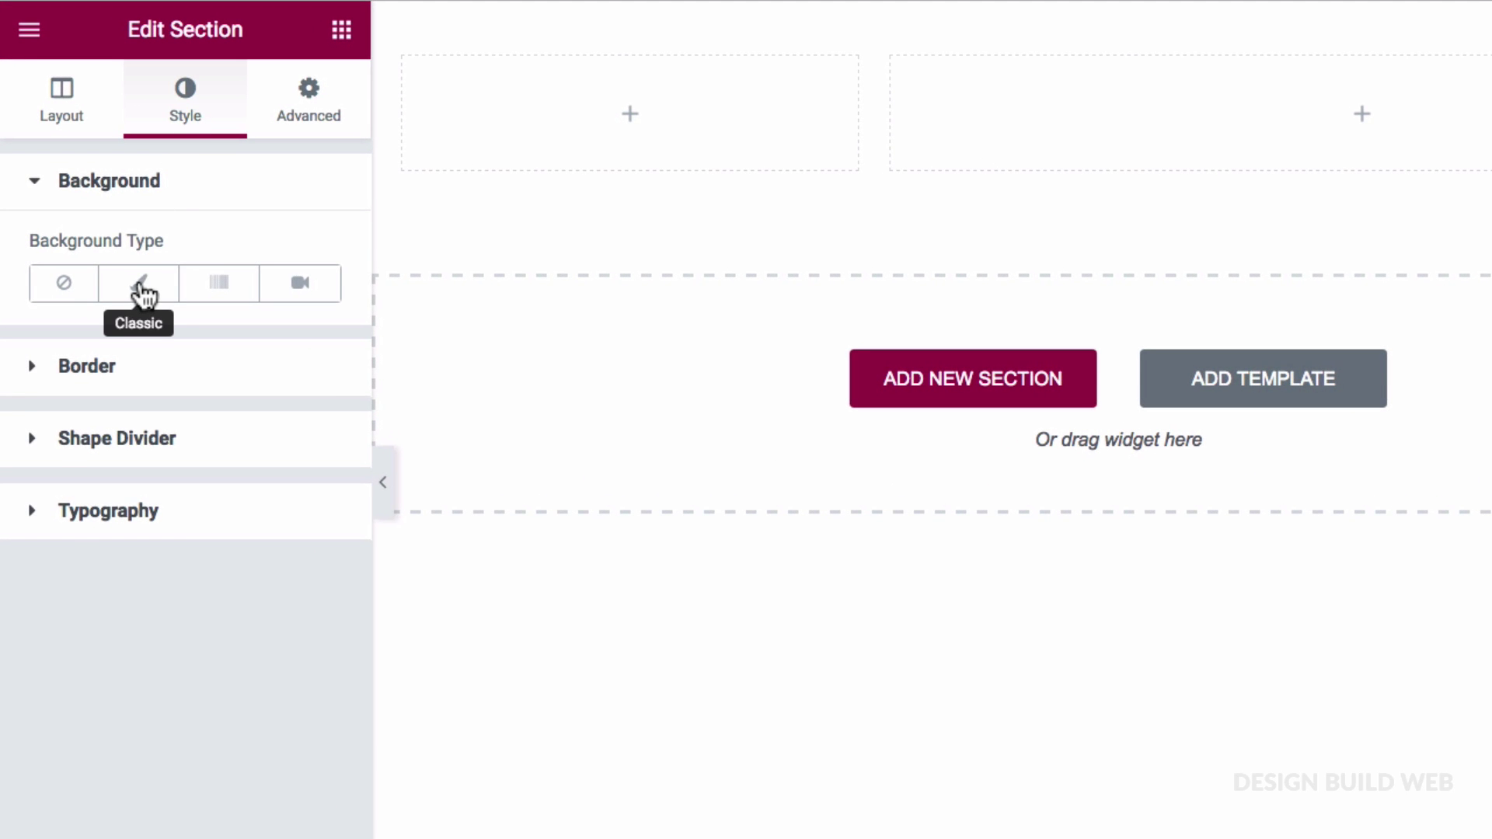
left_click(140, 289)
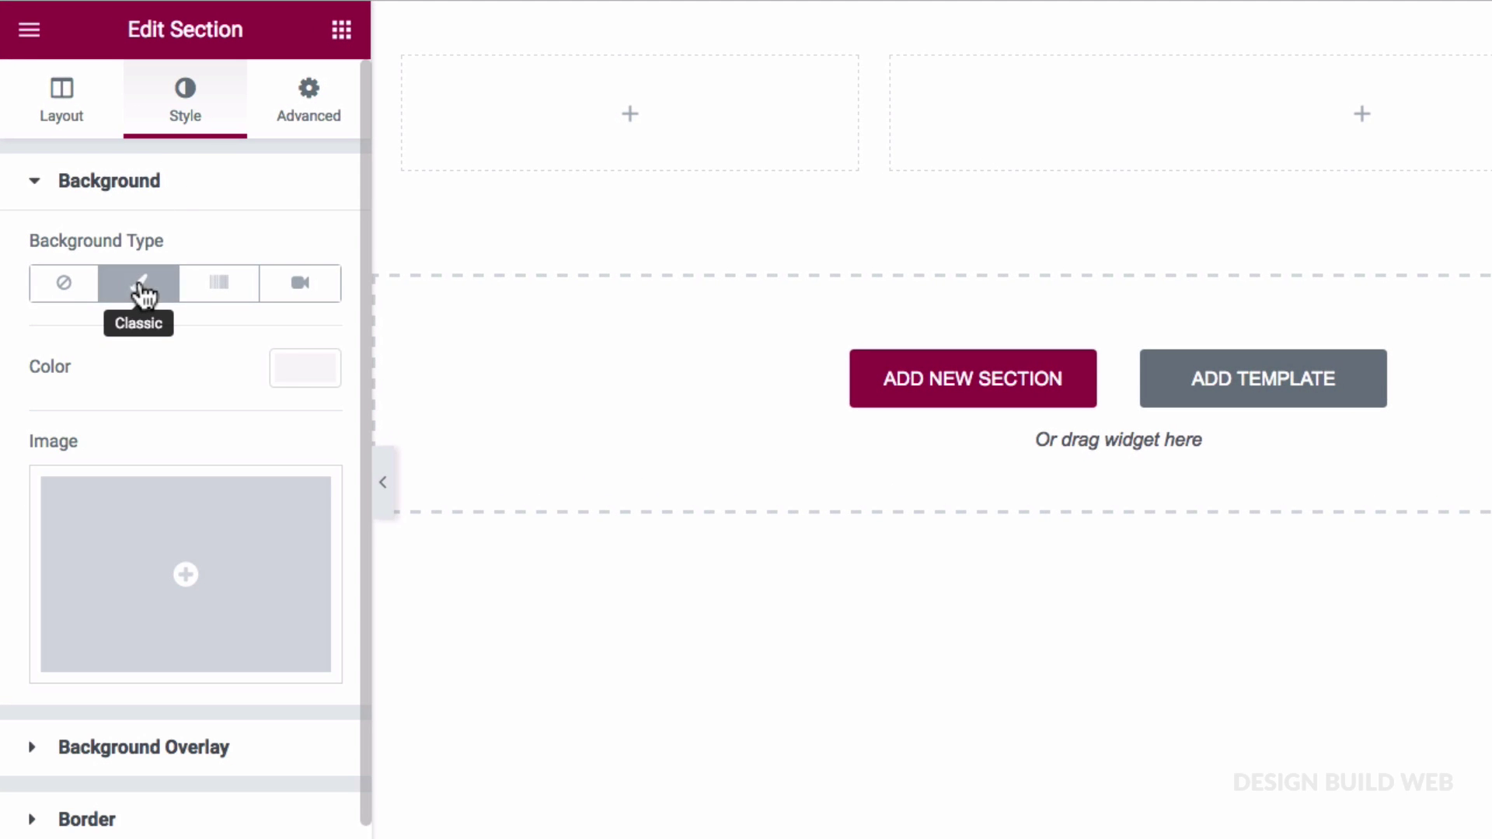
left_click(307, 374)
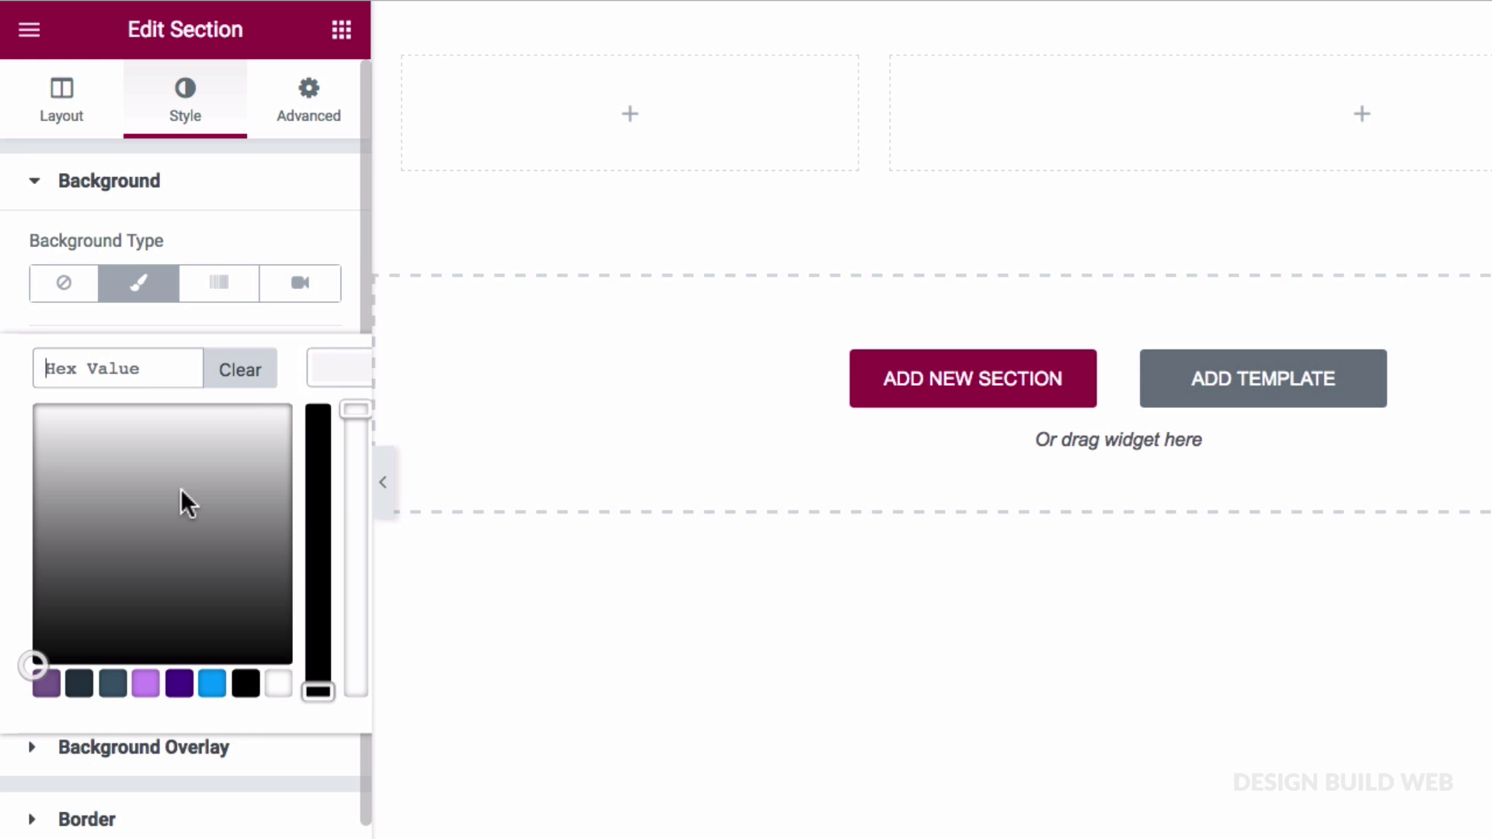
left_click(46, 683)
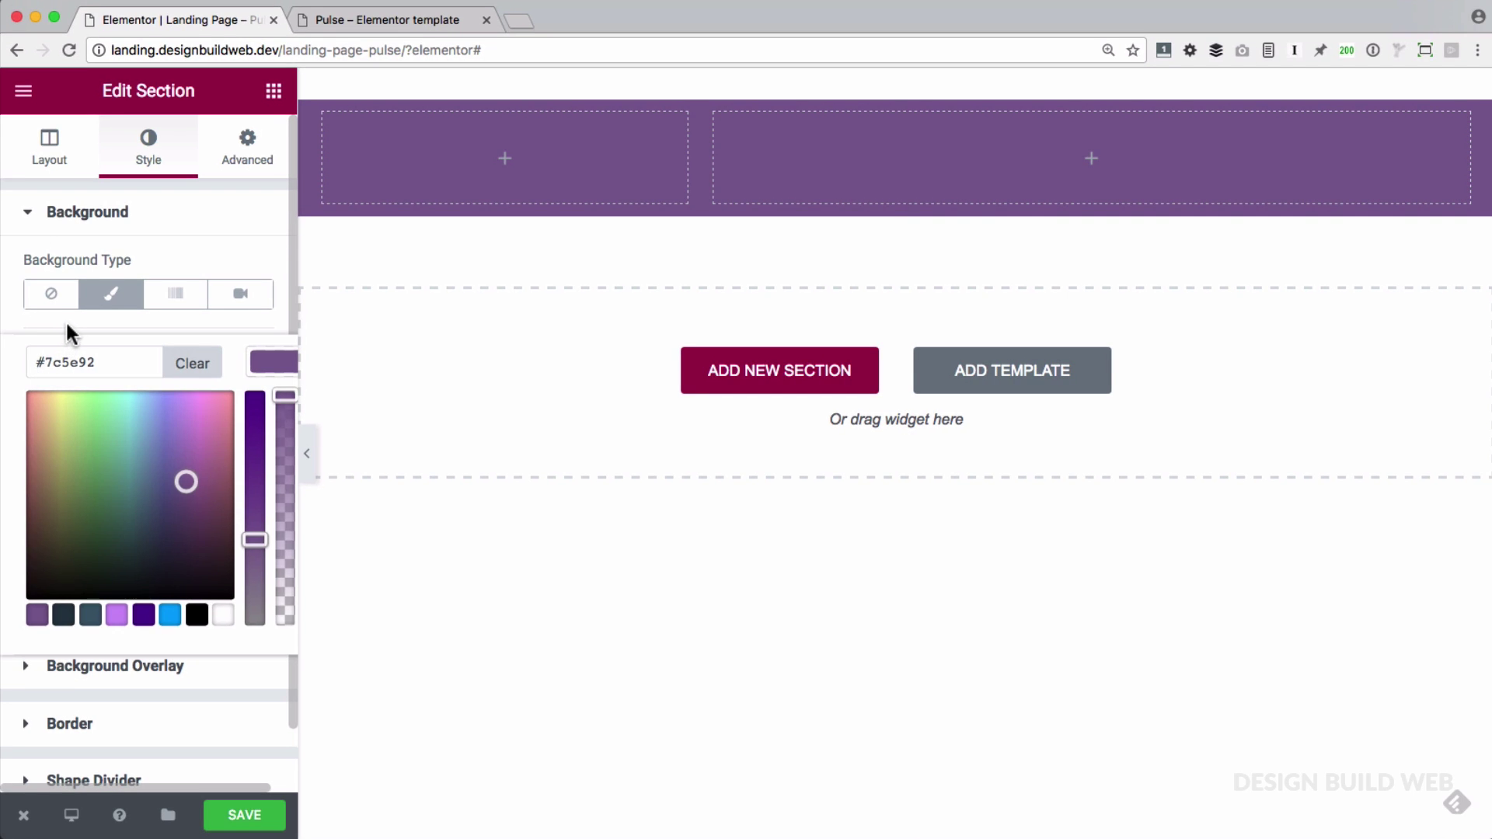
left_click(65, 320)
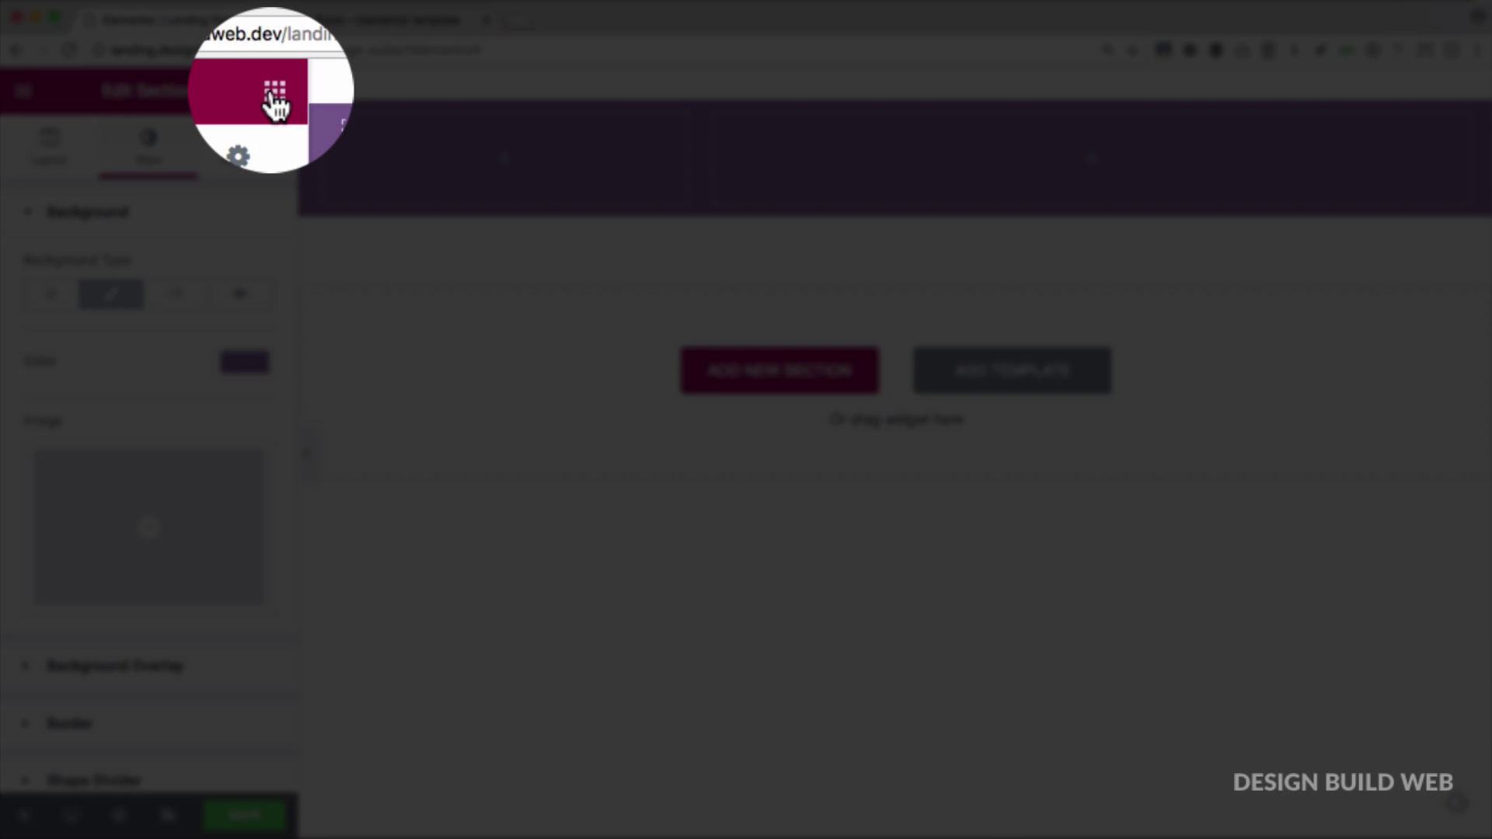
Add a Heading reading 'Hi, Meet Pulse' to the left column, tagged p
left_click(273, 91)
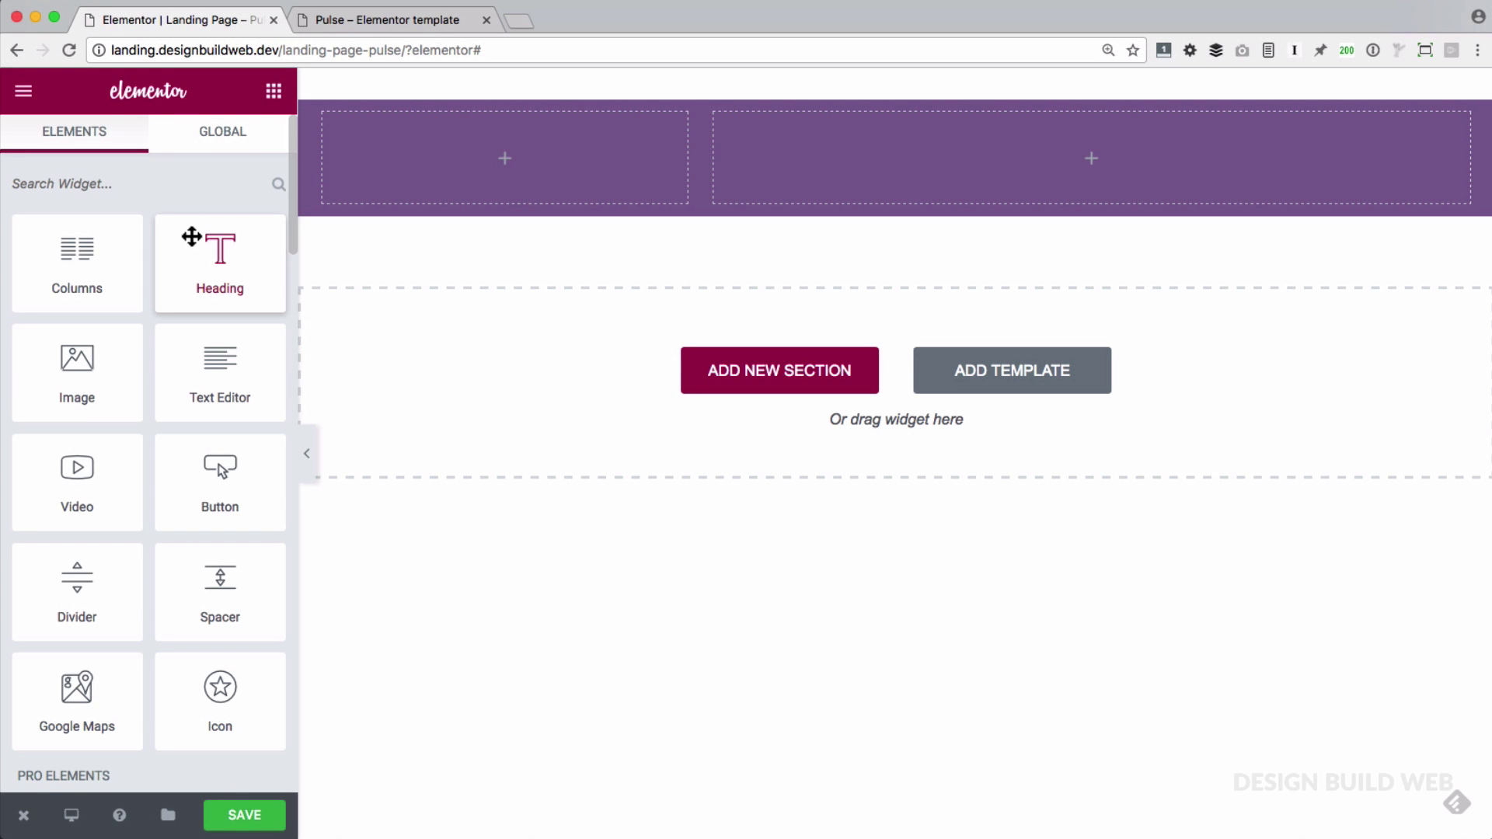
left_click_drag(191, 236, 408, 157)
triple_click(221, 292)
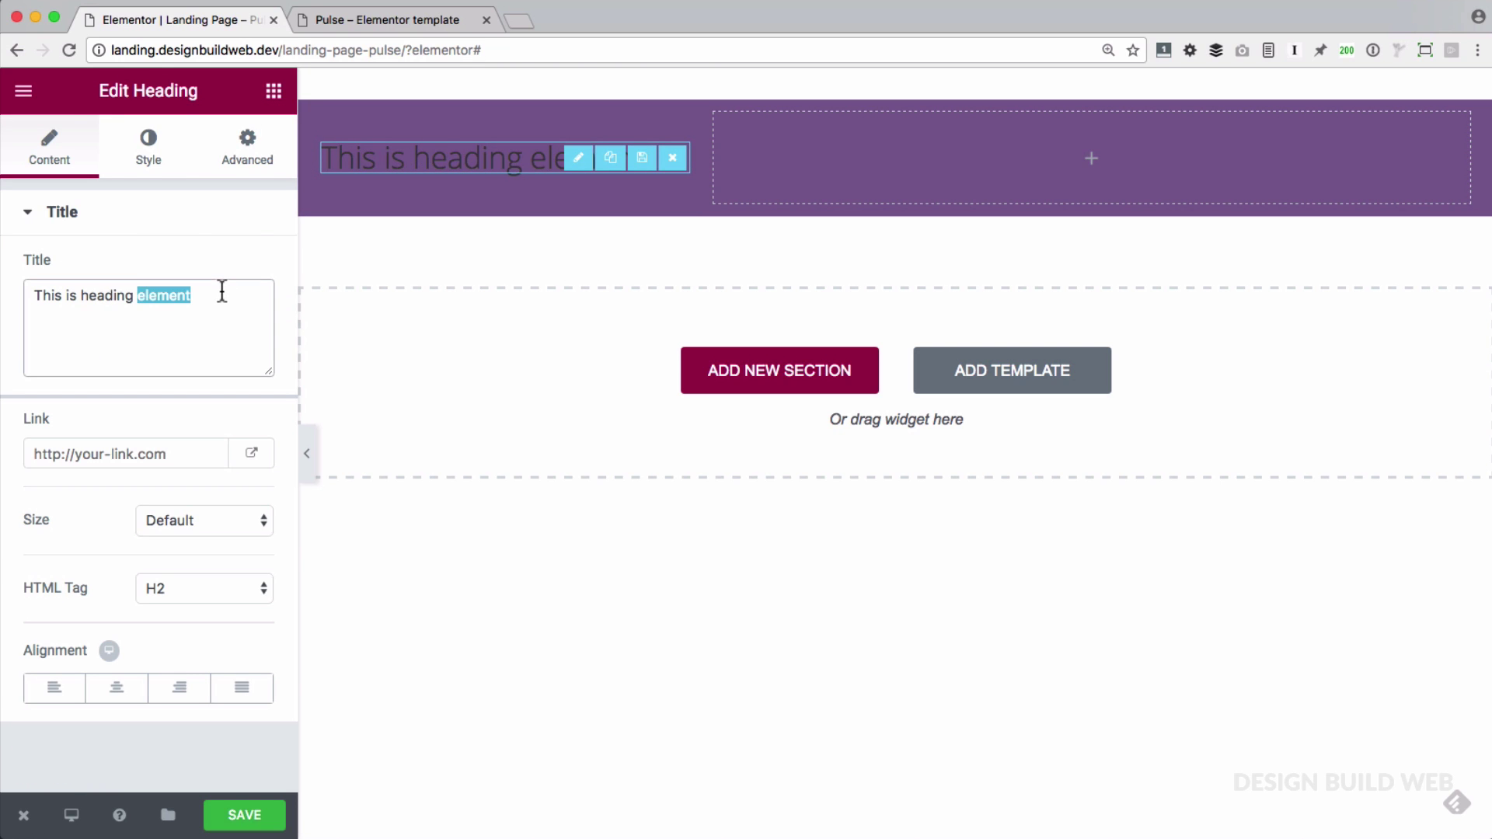
type("Hi, Meet Pulse")
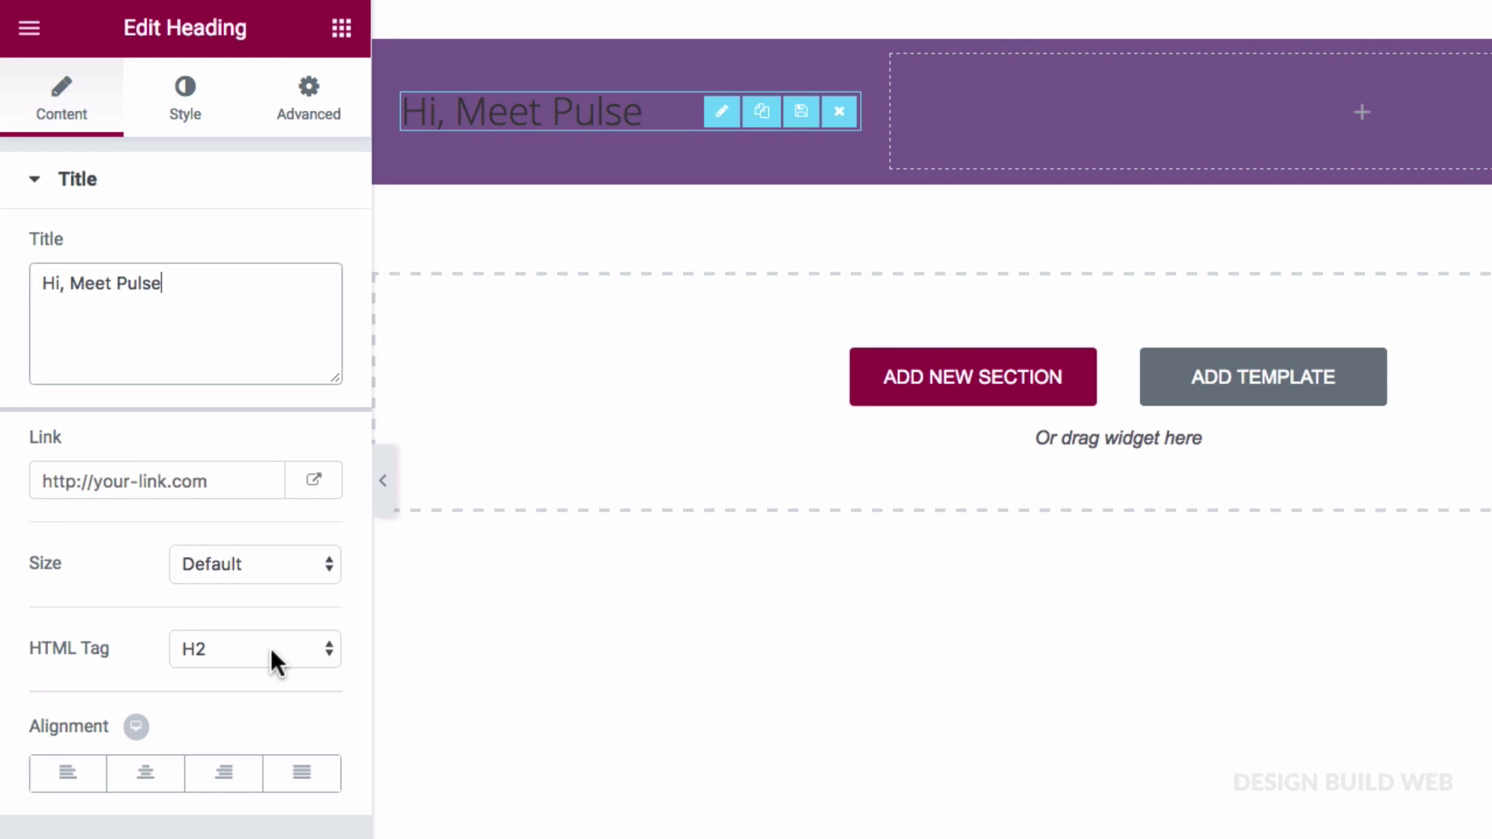
left_click(280, 650)
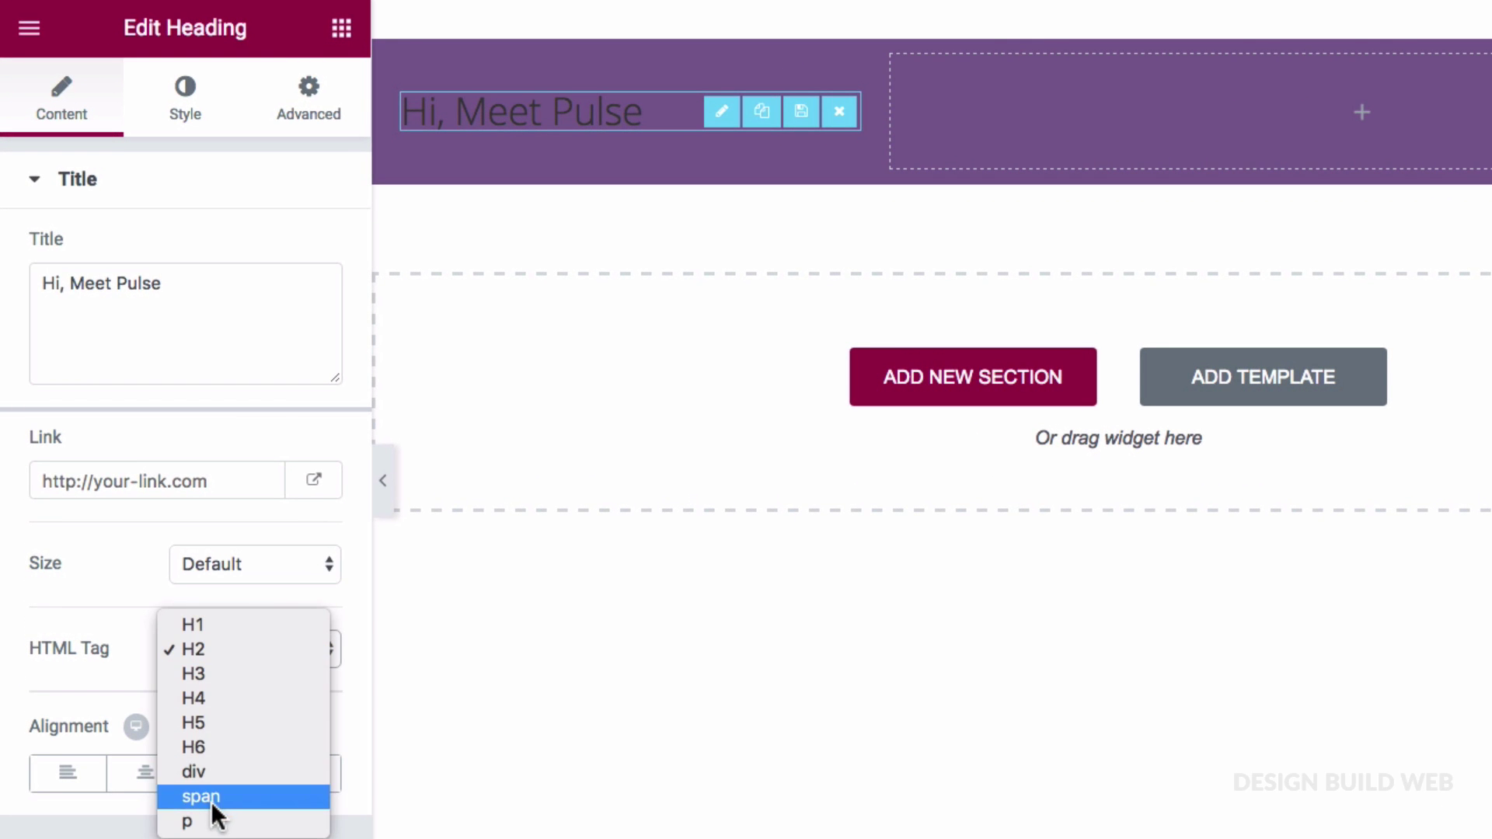
left_click(218, 824)
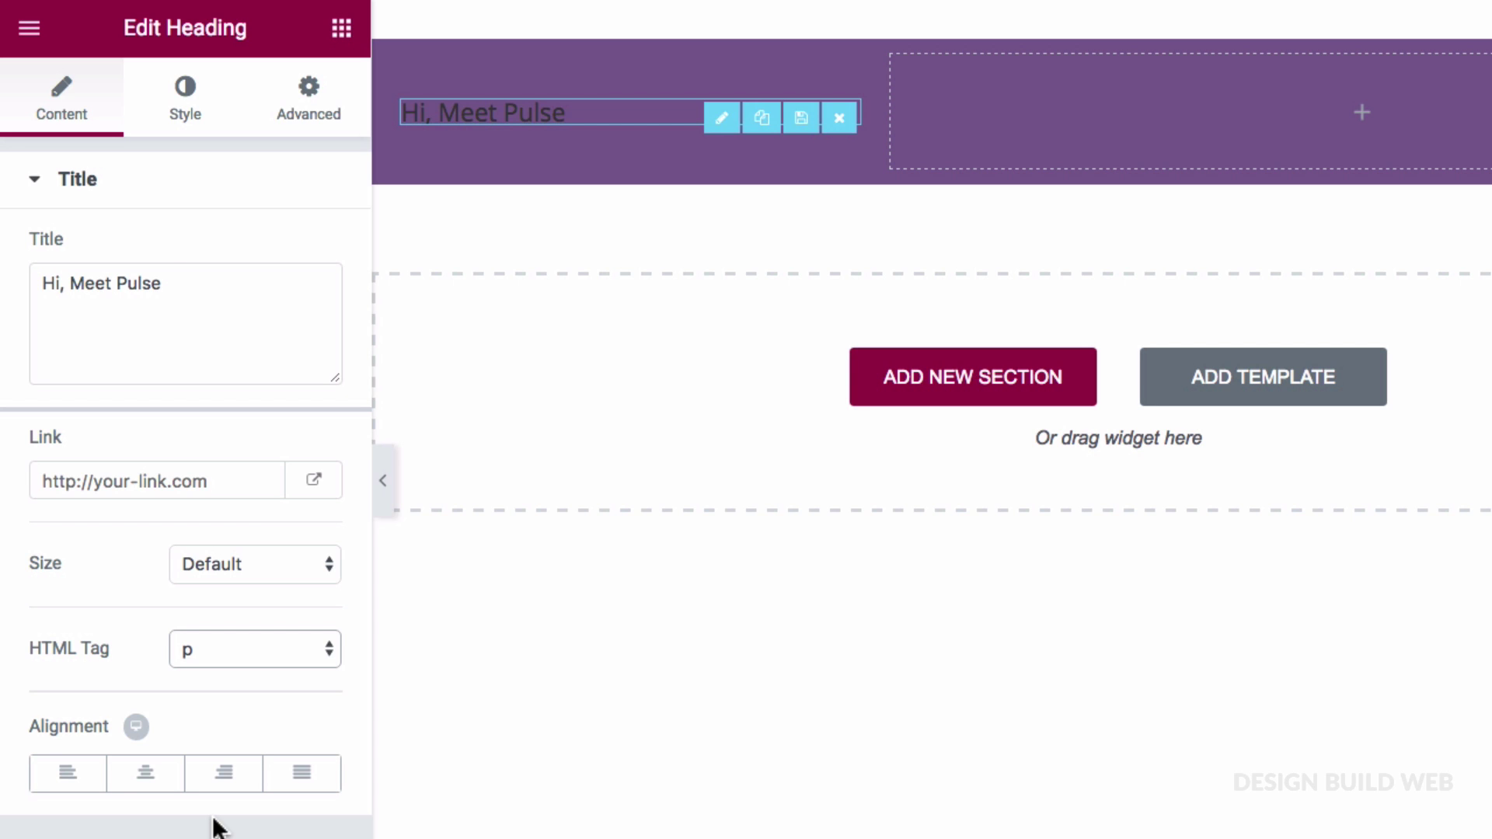
Make the heading text colour white
left_click(184, 99)
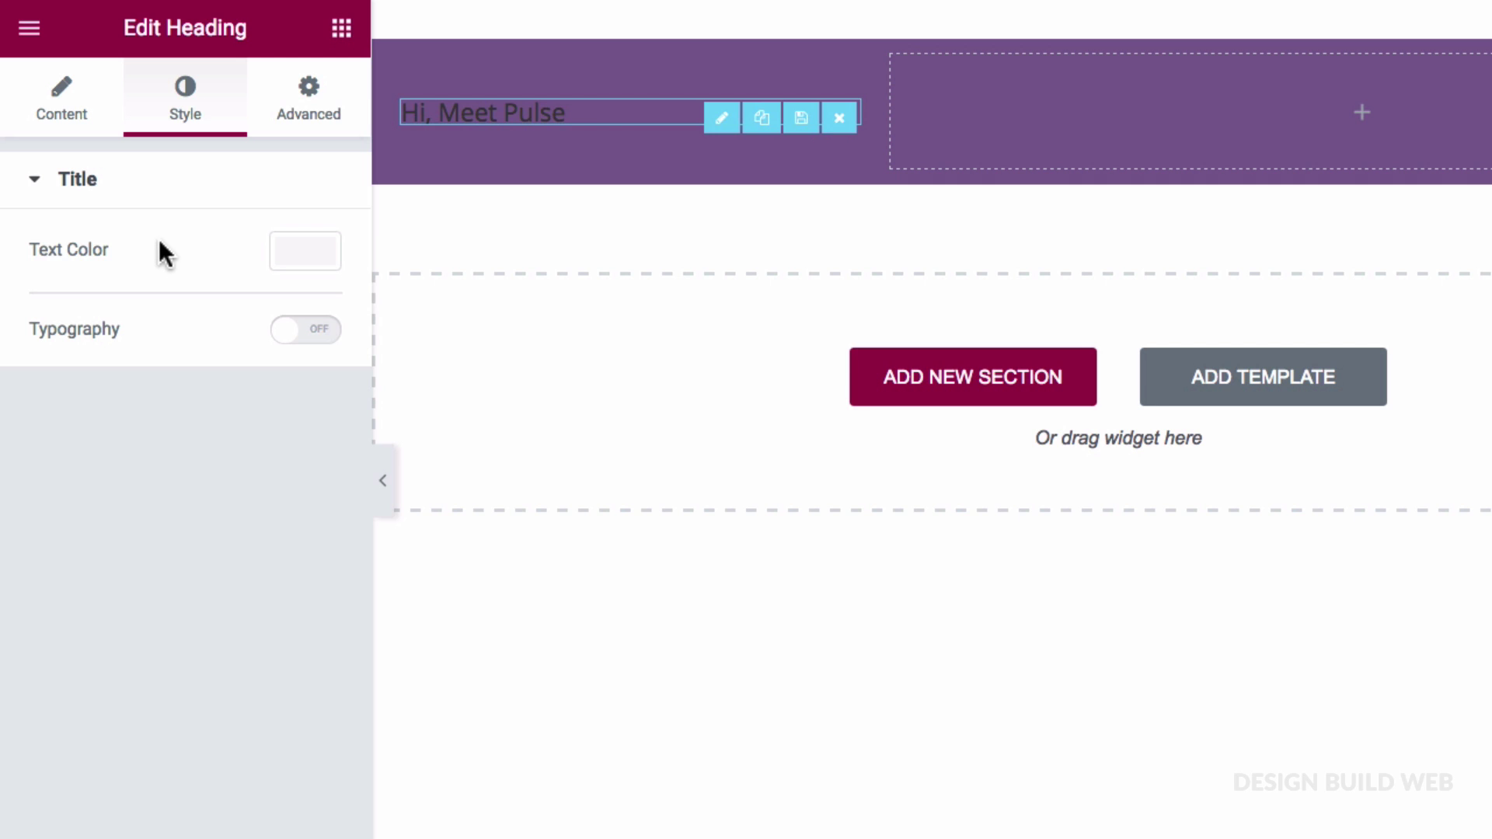
left_click(293, 254)
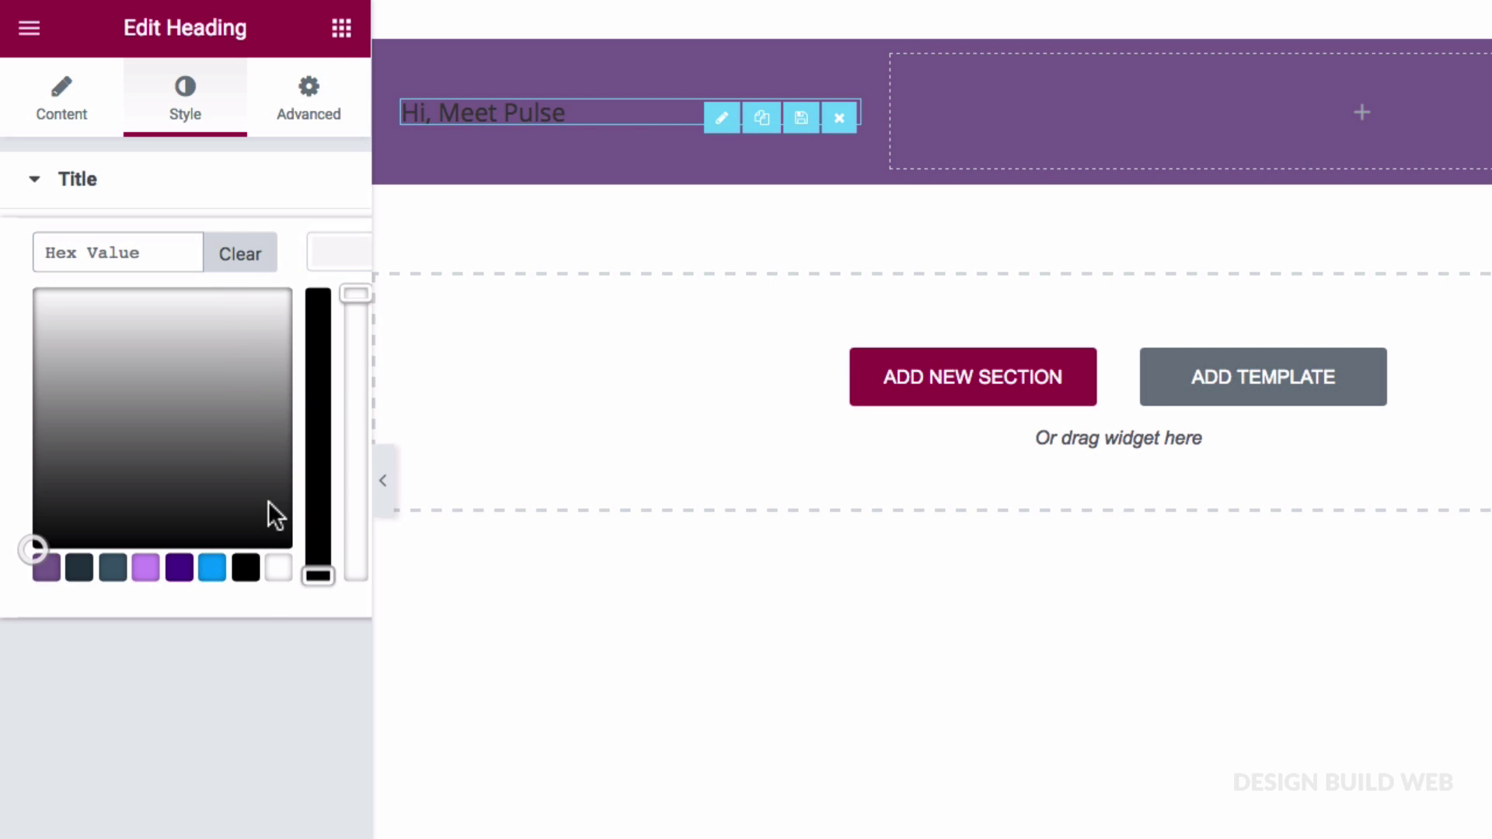
left_click(279, 568)
left_click(209, 682)
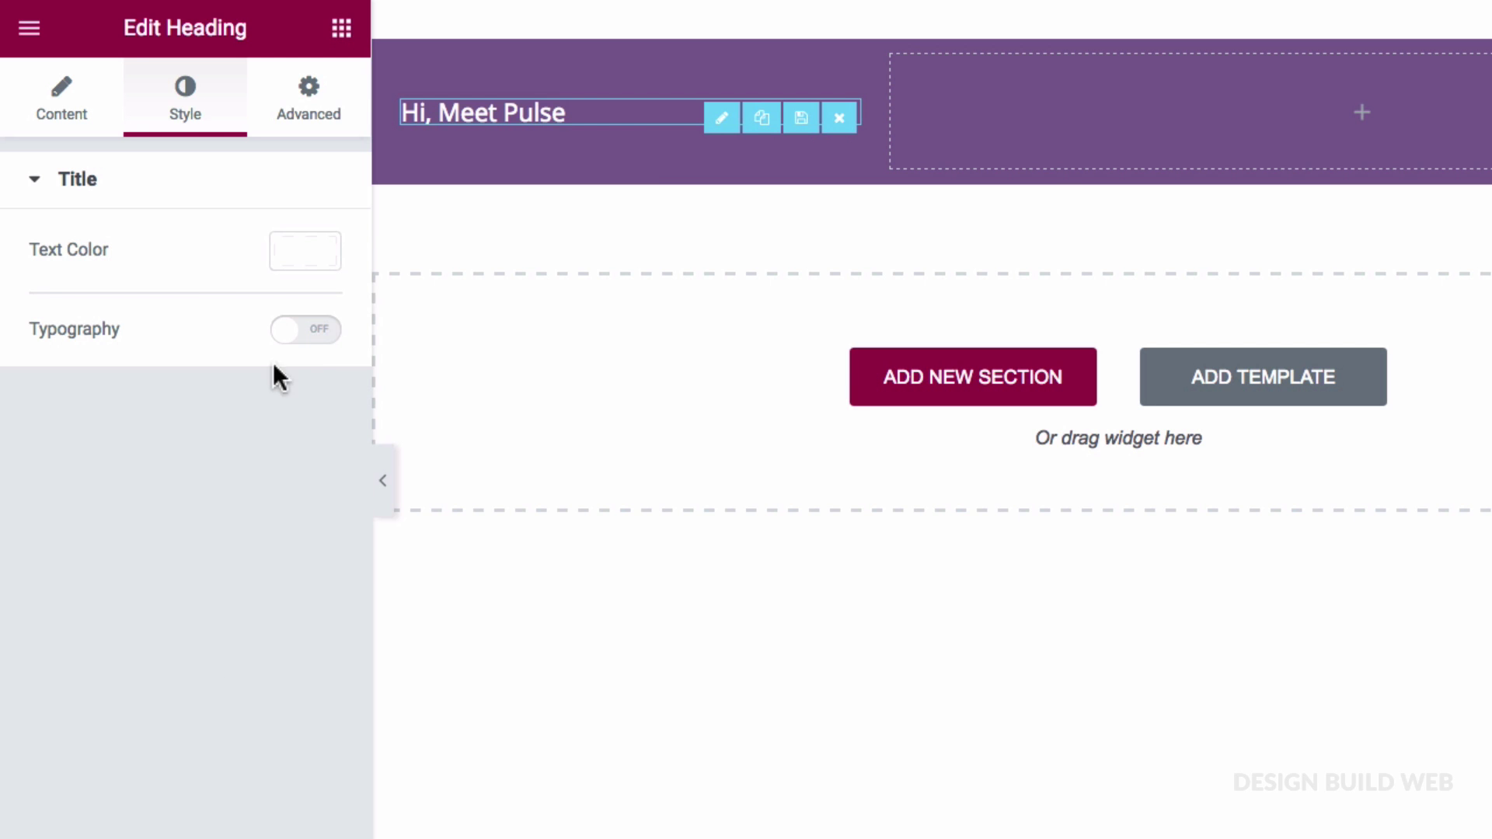
Style the heading as 13px Muli, weight 700, uppercase, letter spacing 2.5
left_click(324, 332)
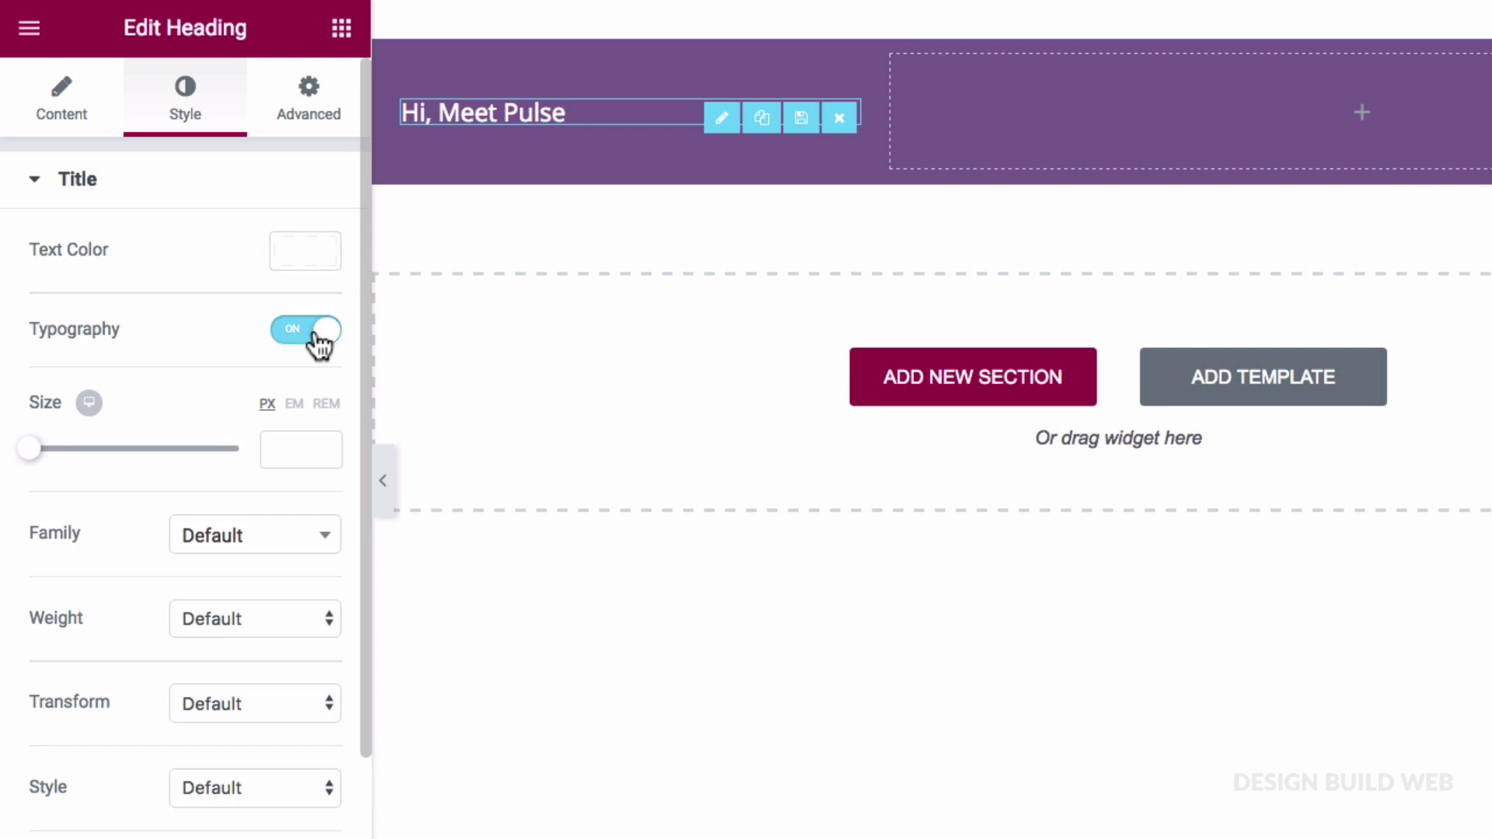
left_click(290, 452)
type("13")
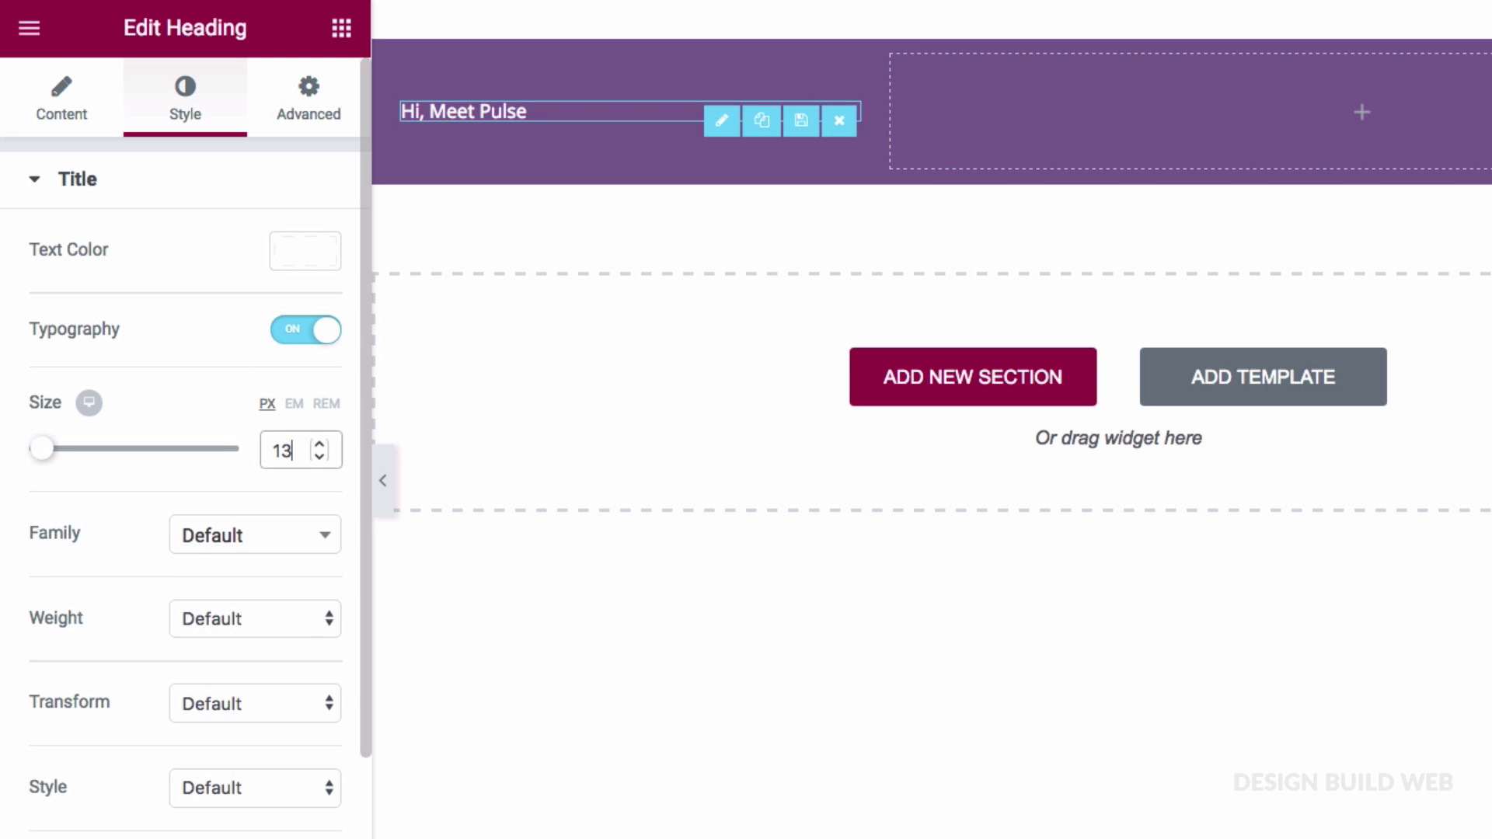
scroll(127, 605, "down", 3)
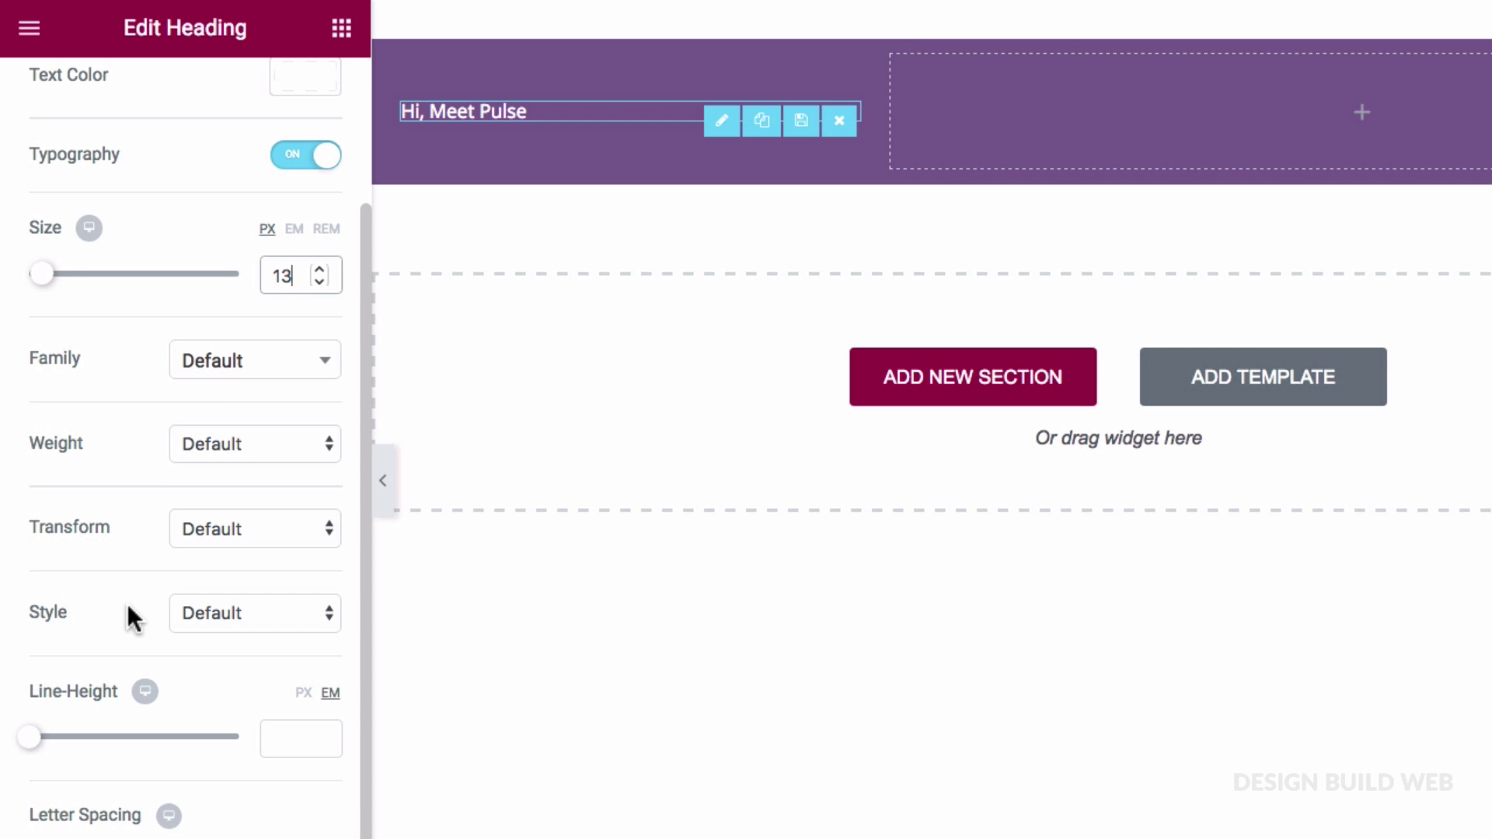
left_click(240, 366)
type("muli")
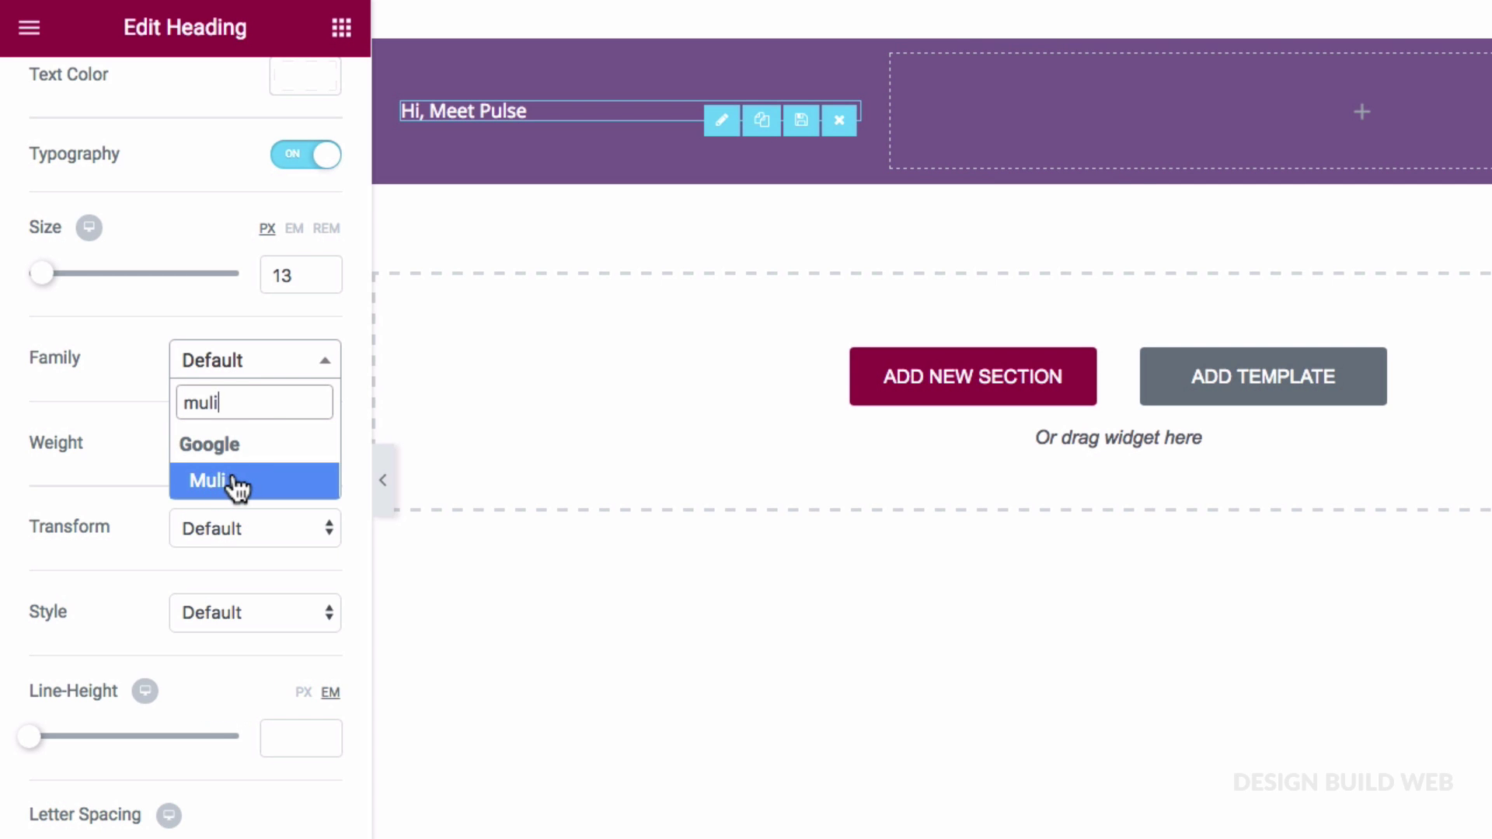
left_click(256, 495)
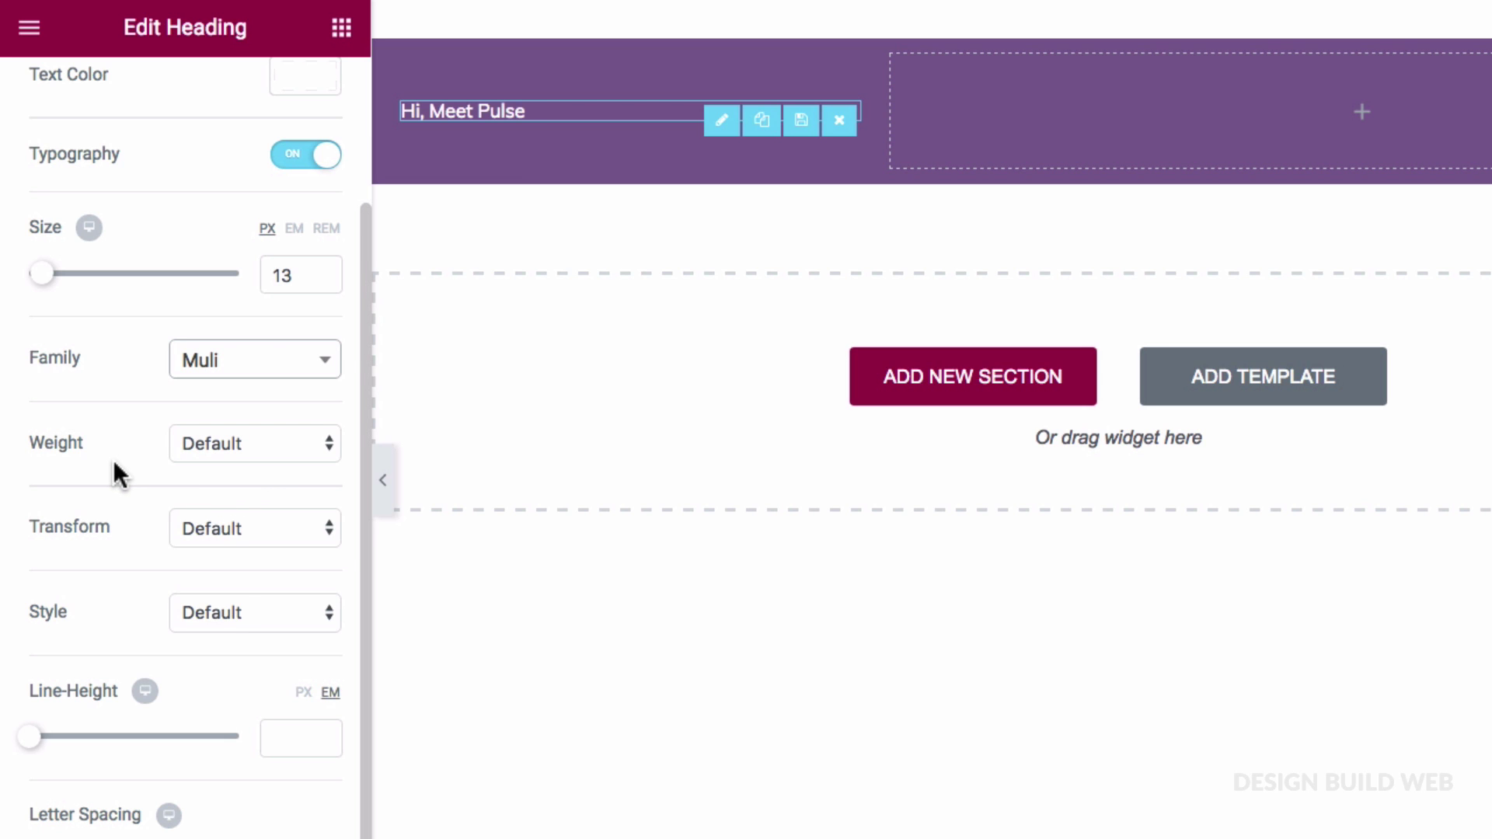
left_click(199, 443)
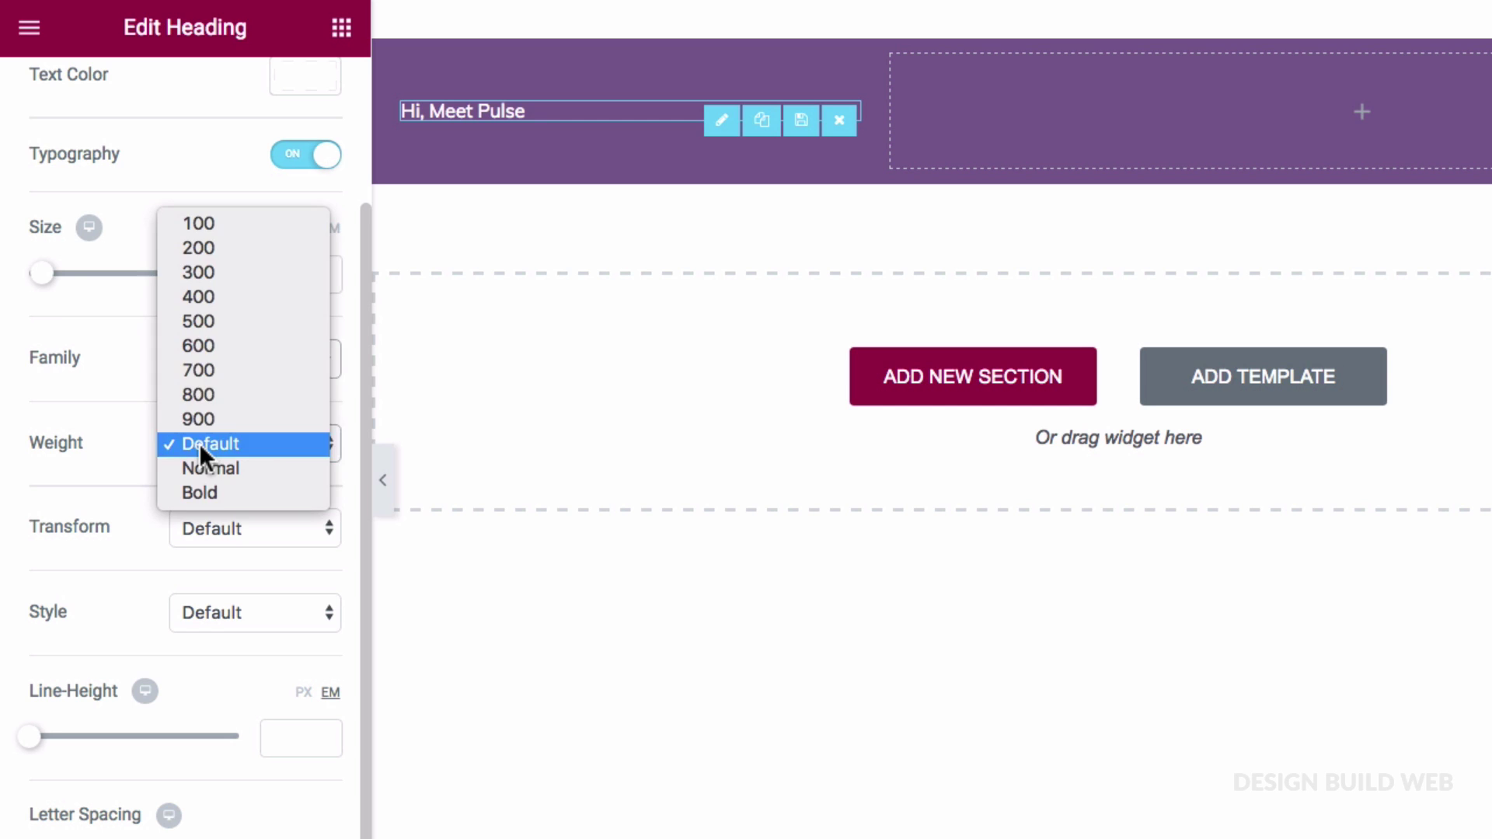
left_click(215, 374)
left_click(230, 530)
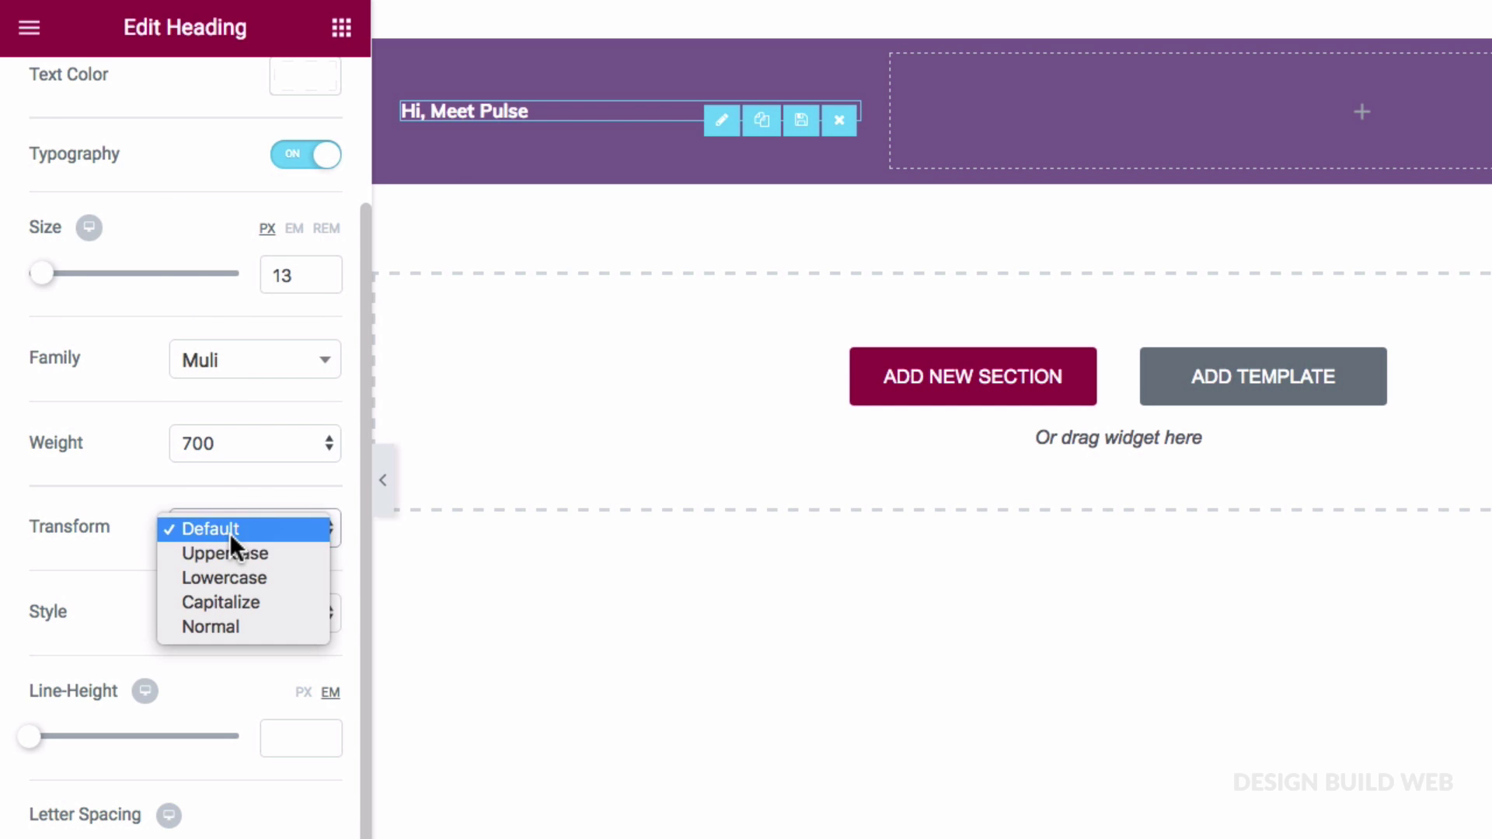
left_click(230, 554)
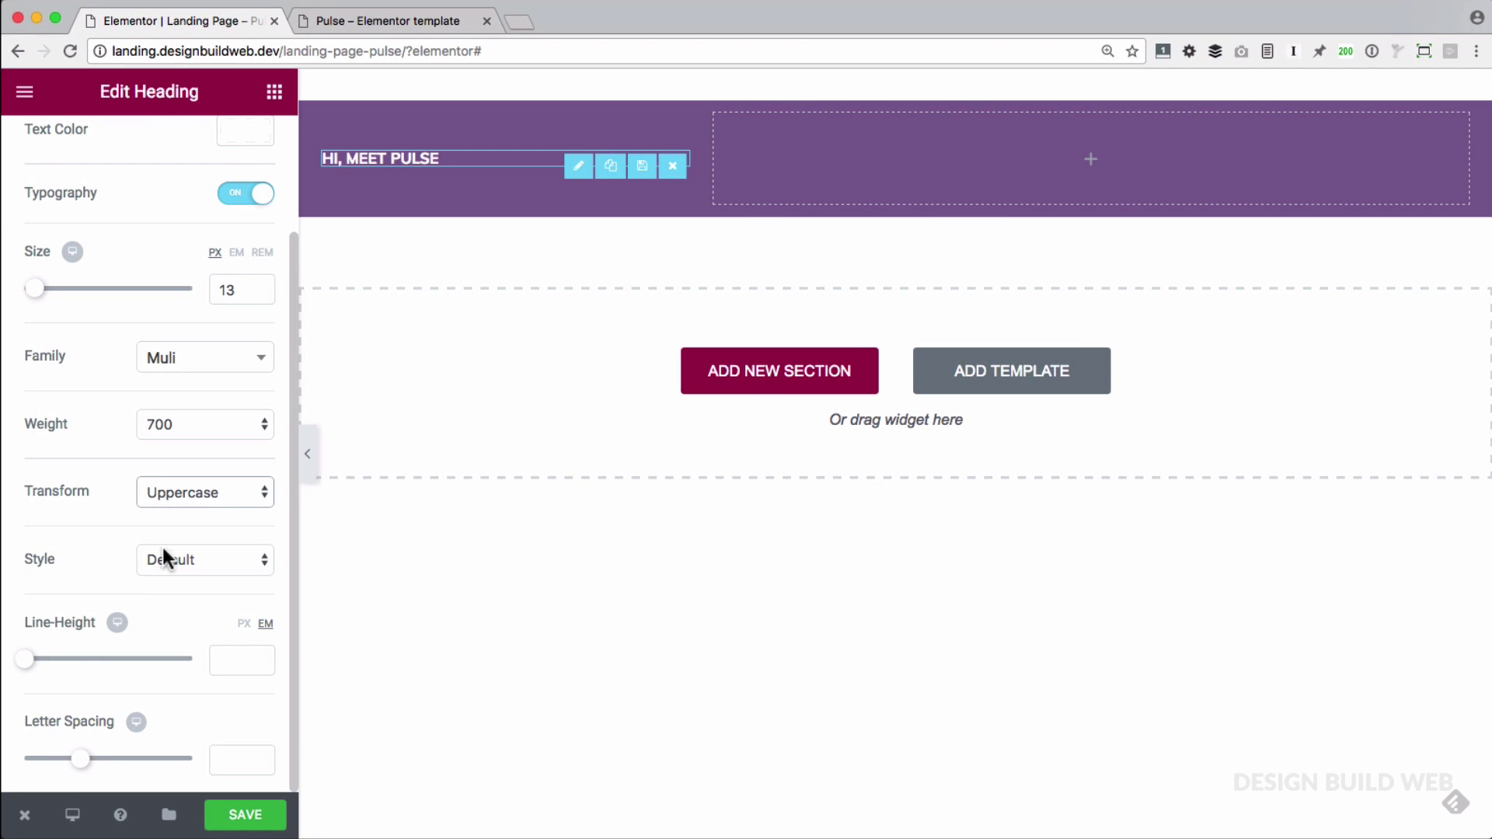
left_click_drag(79, 761, 107, 764)
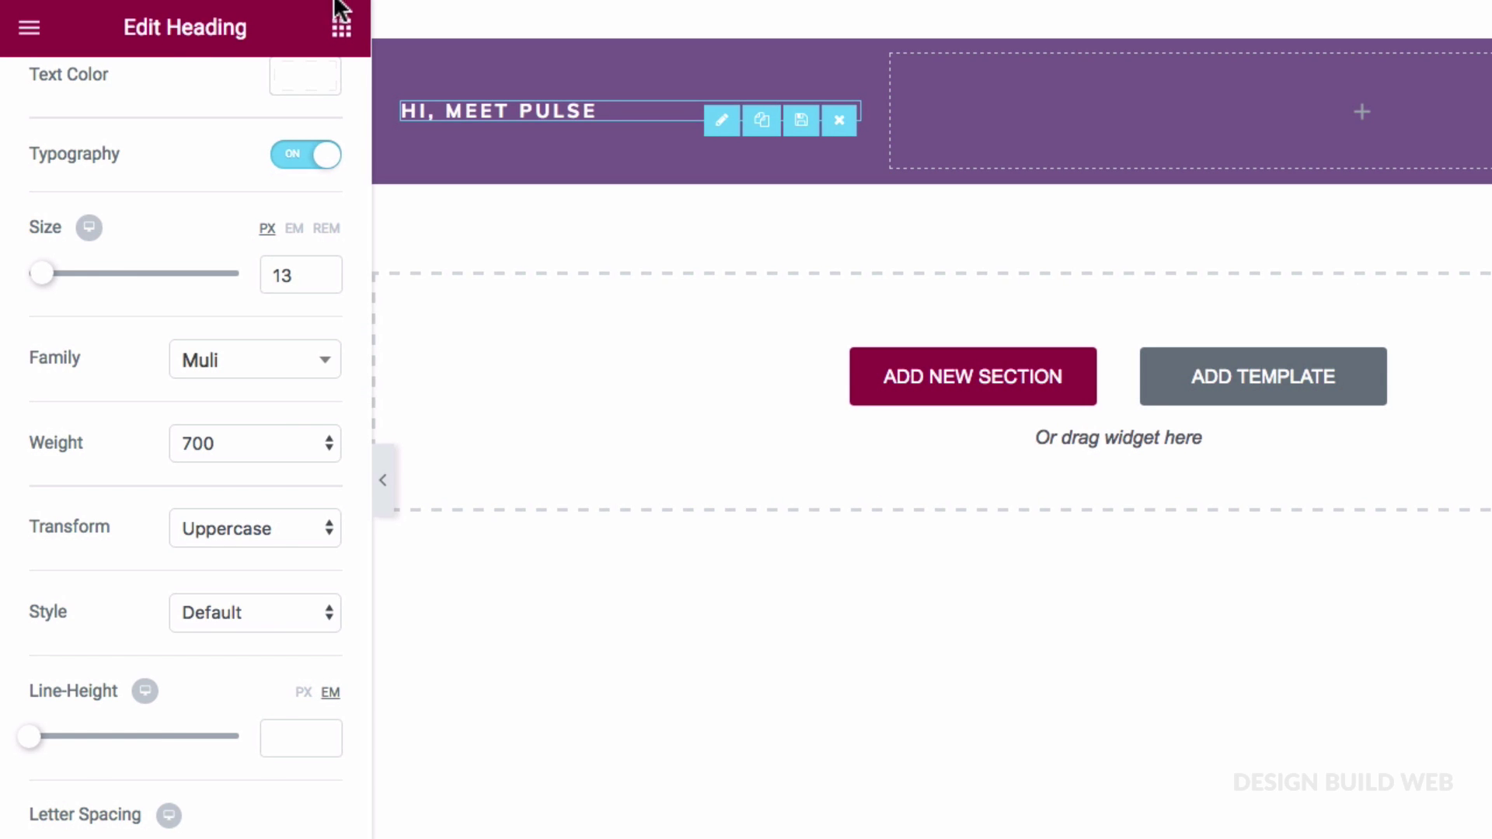
Place a spacer under the 'Hi, Meet Pulse' heading in the left column
left_click(341, 34)
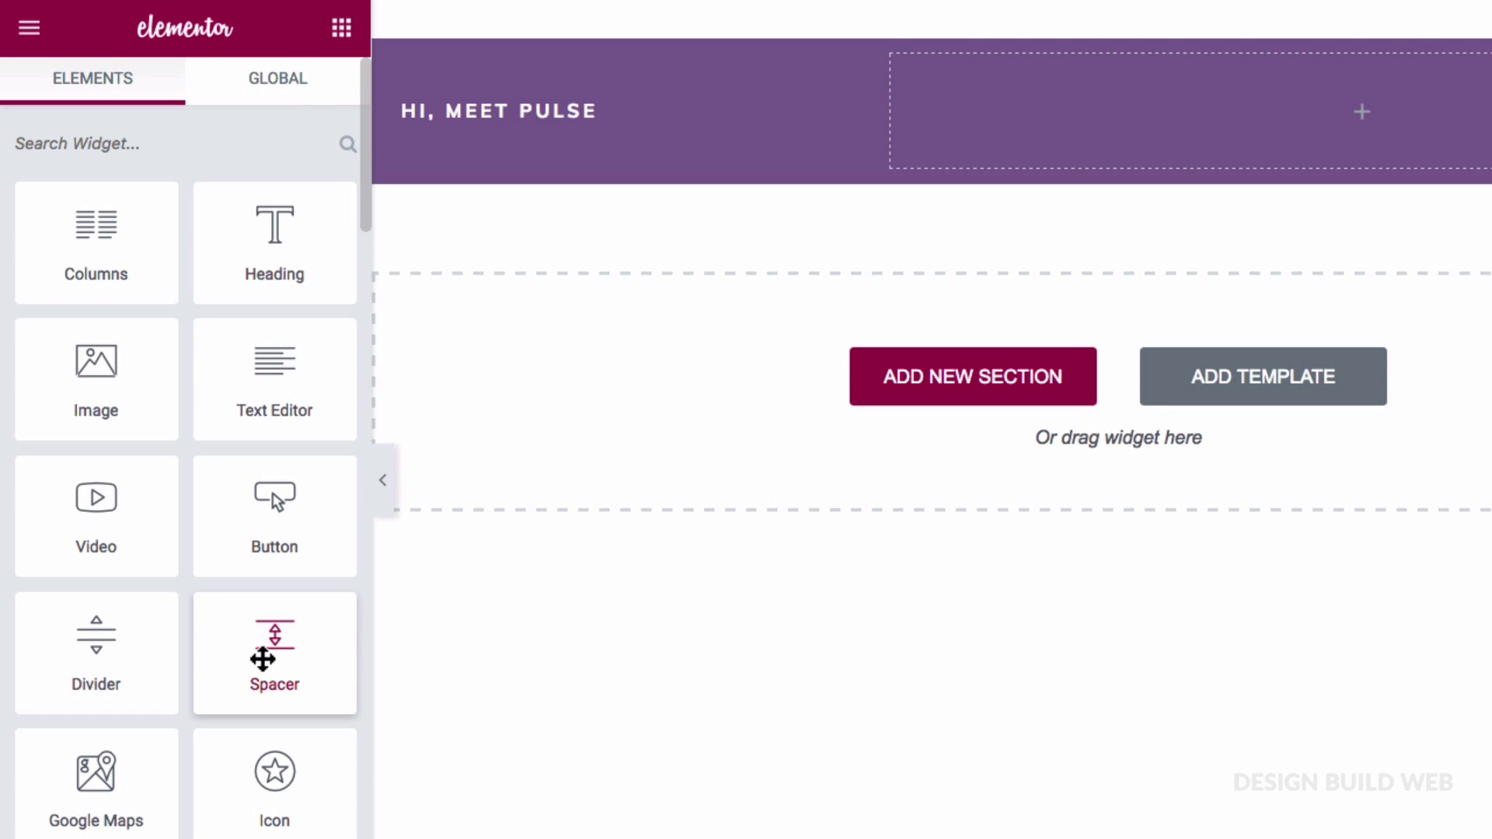
left_click_drag(275, 649, 560, 183)
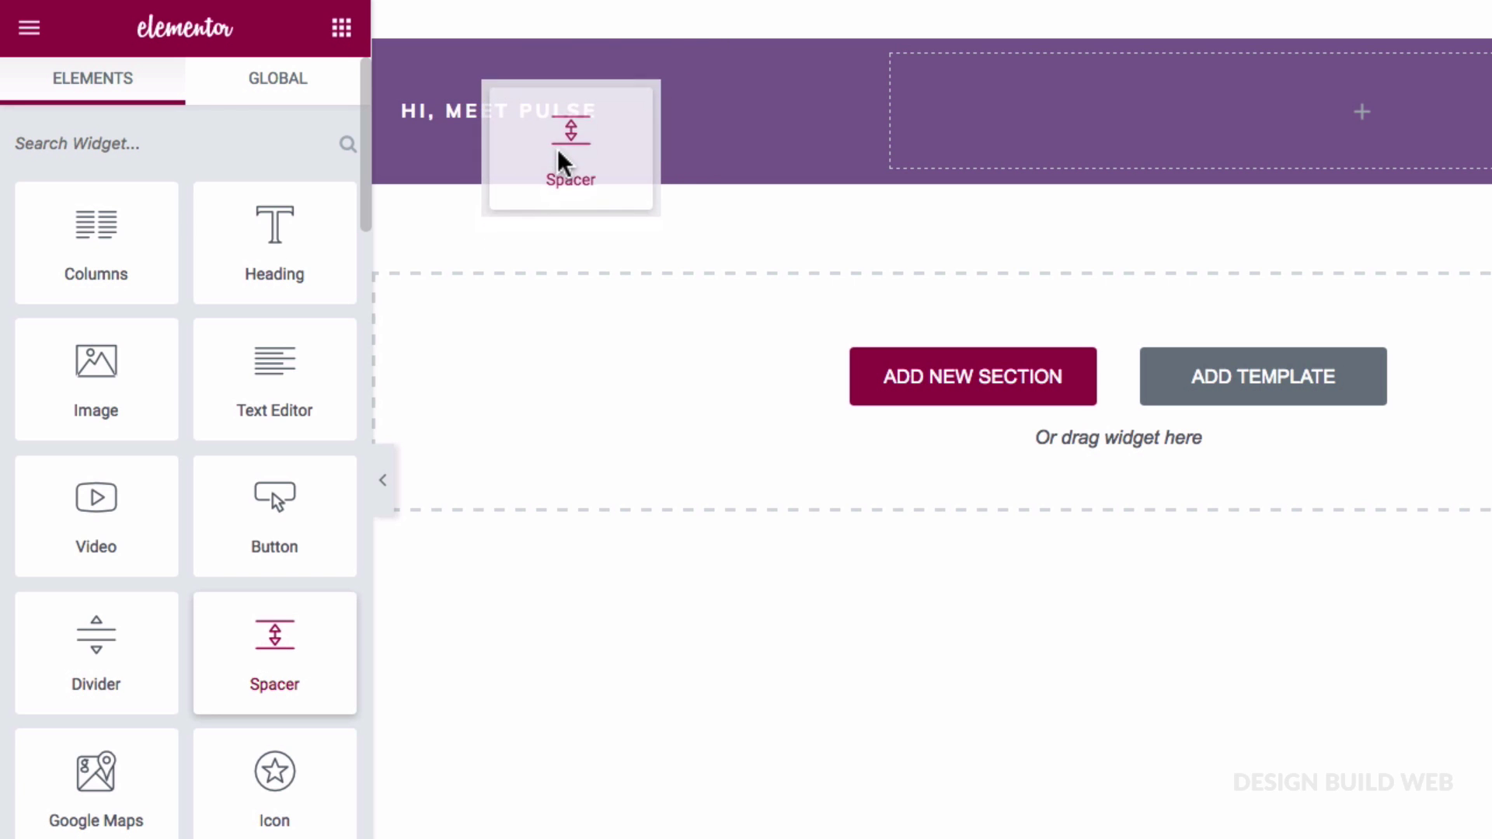
left_click_drag(558, 187, 570, 115)
left_click_drag(292, 292, 250, 295)
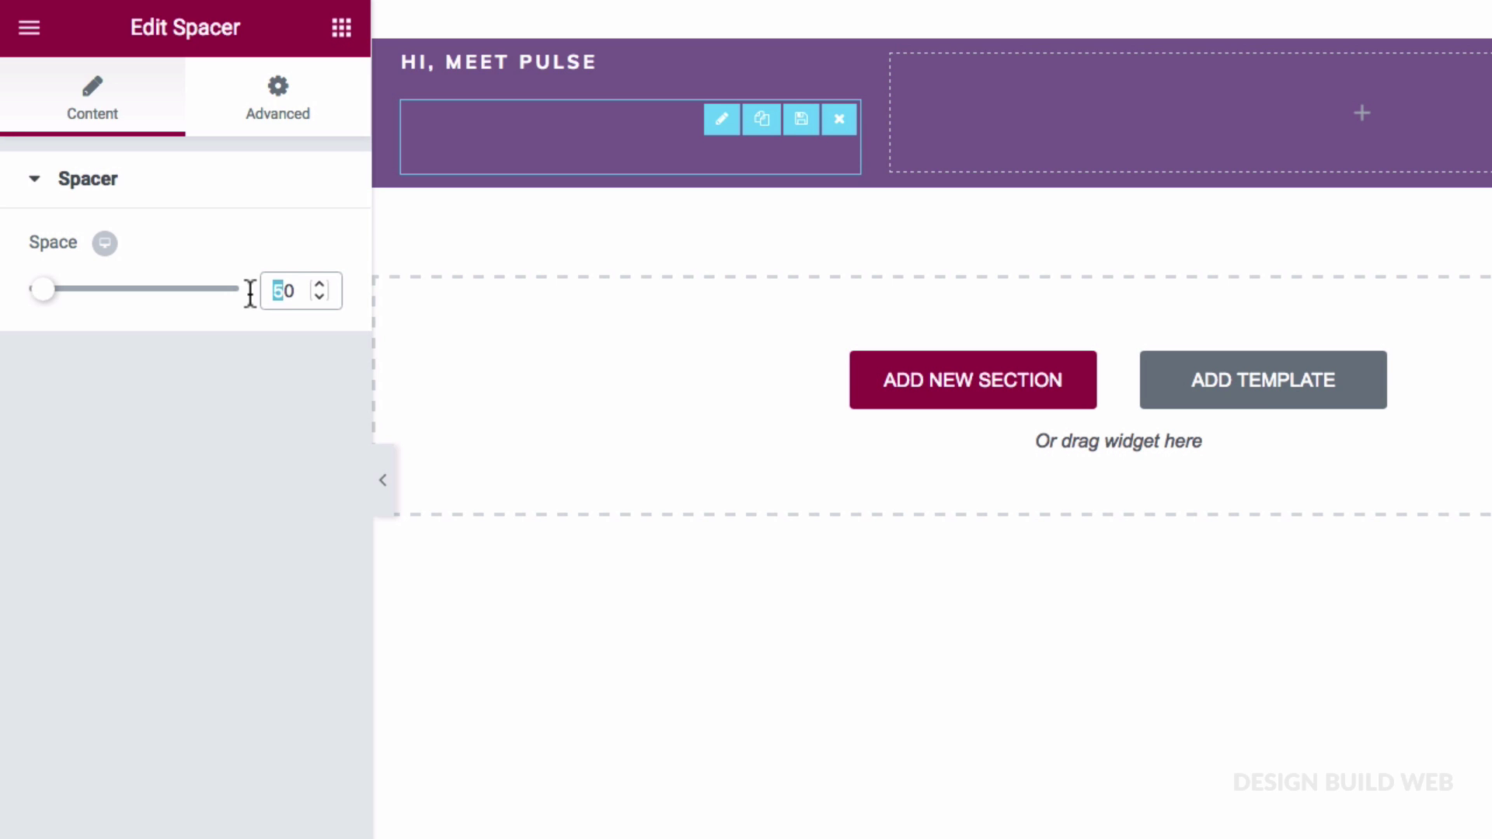
type("2")
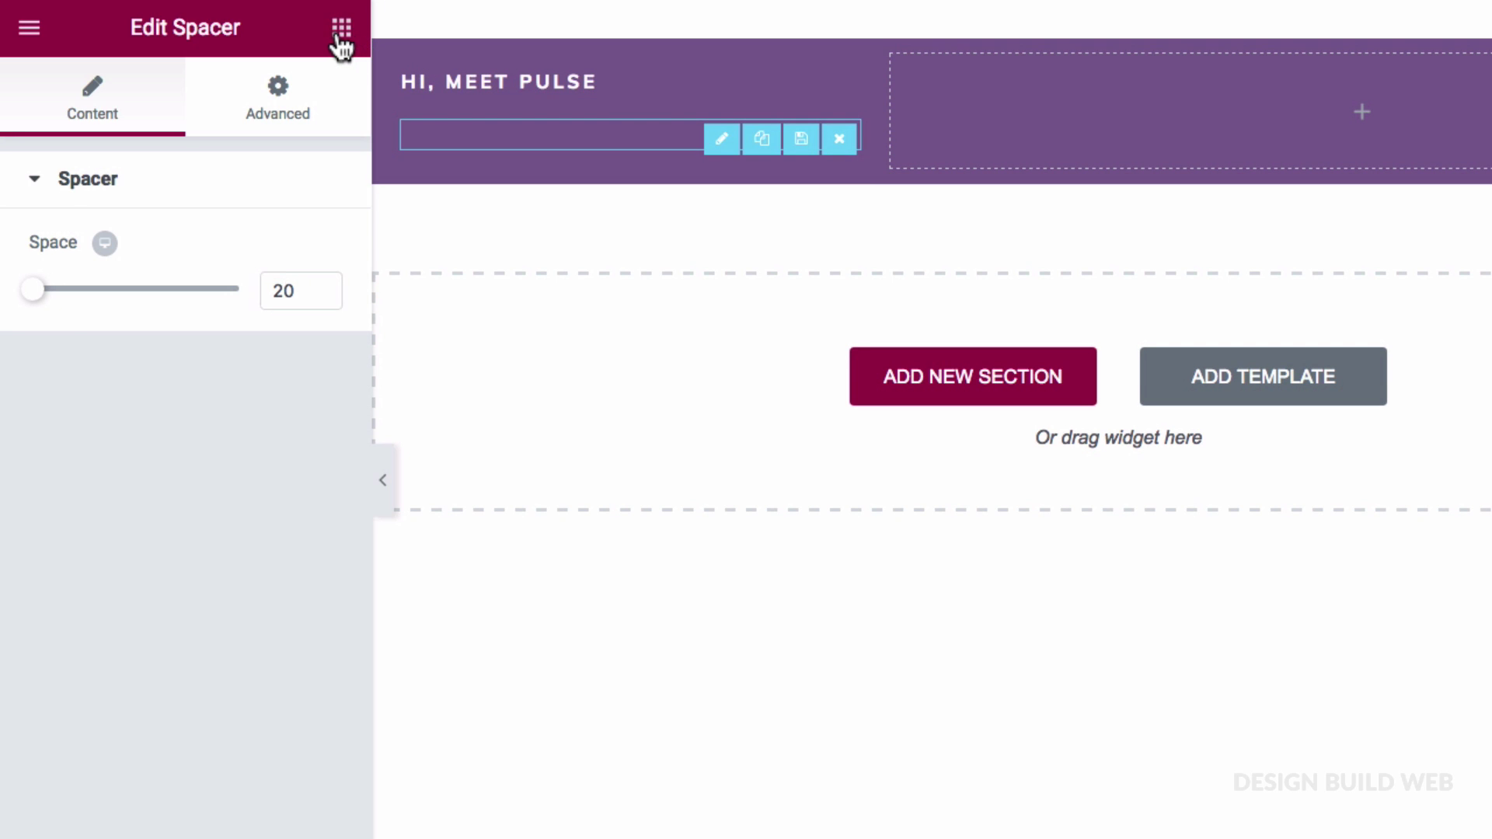
Add an H2 heading 'A simple landing page for your app' below the spacer
left_click(342, 28)
mouse_move(261, 261)
left_mouse_down()
mouse_move(482, 167)
mouse_move(490, 138)
left_mouse_up()
type("A simple landing page for your app")
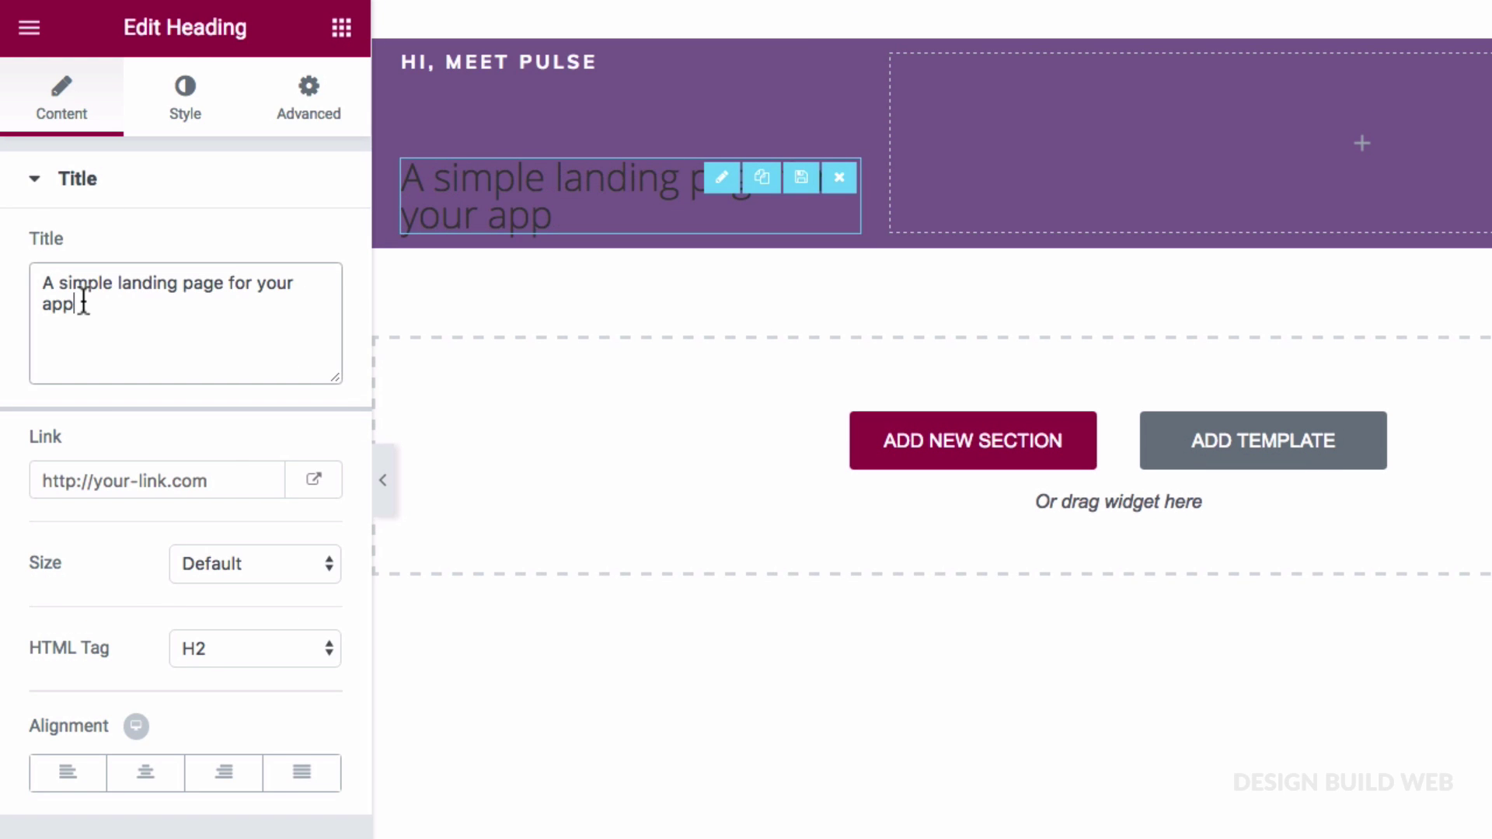
left_click(227, 654)
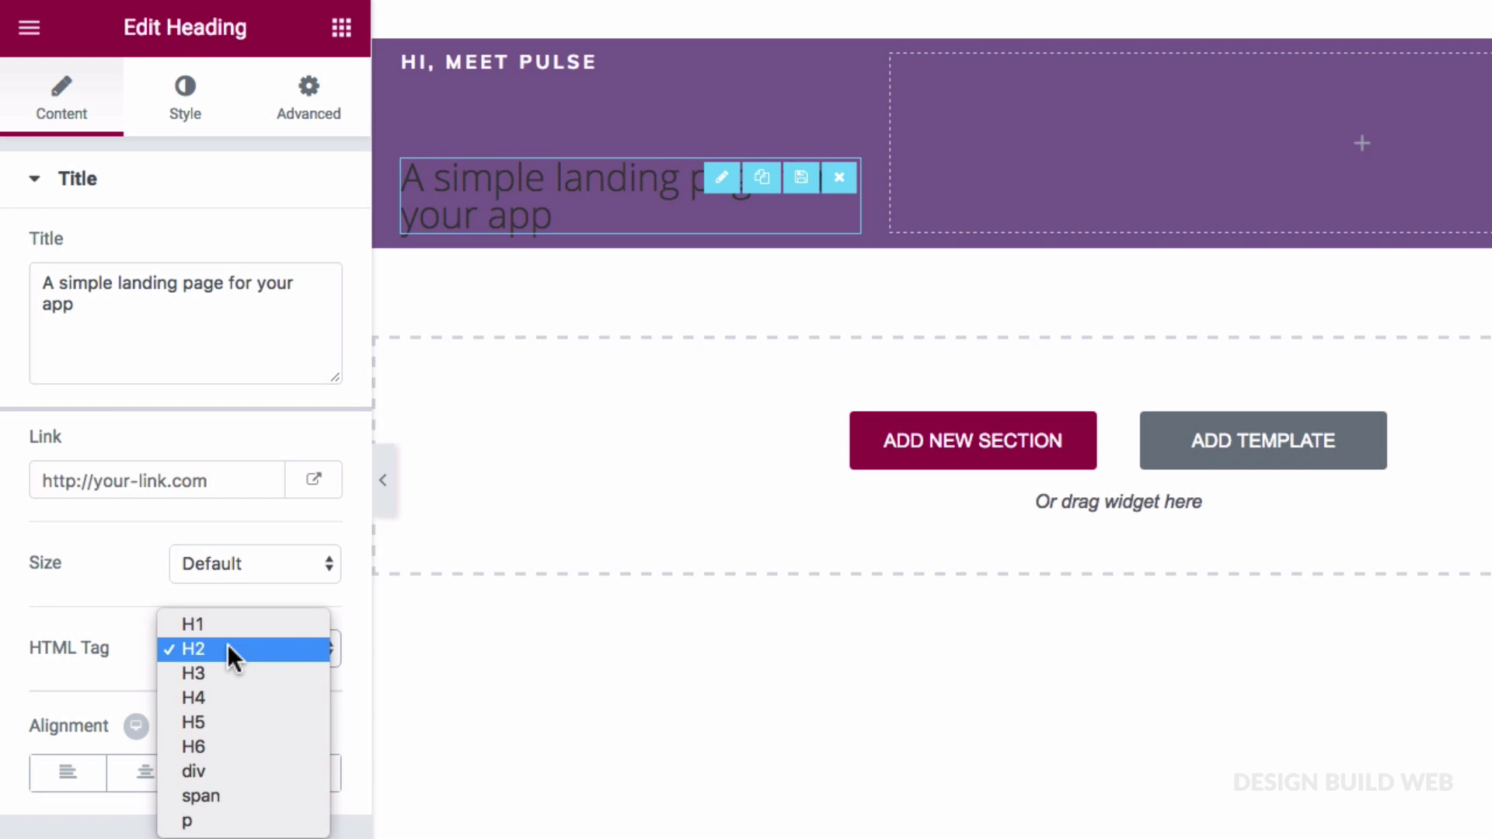
left_click(227, 654)
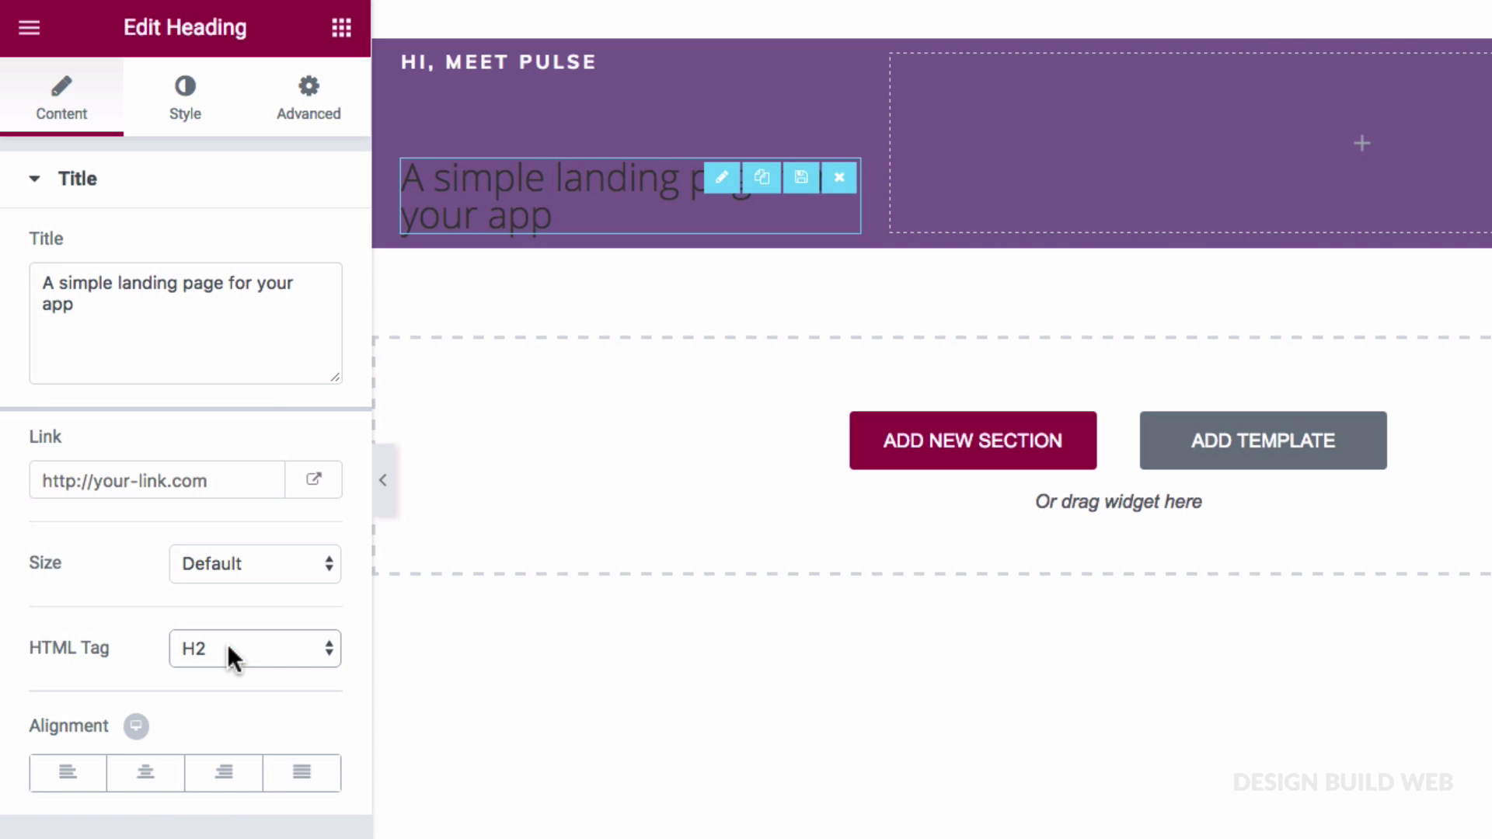
Set the new heading's text colour to white
left_click(181, 116)
left_click(301, 259)
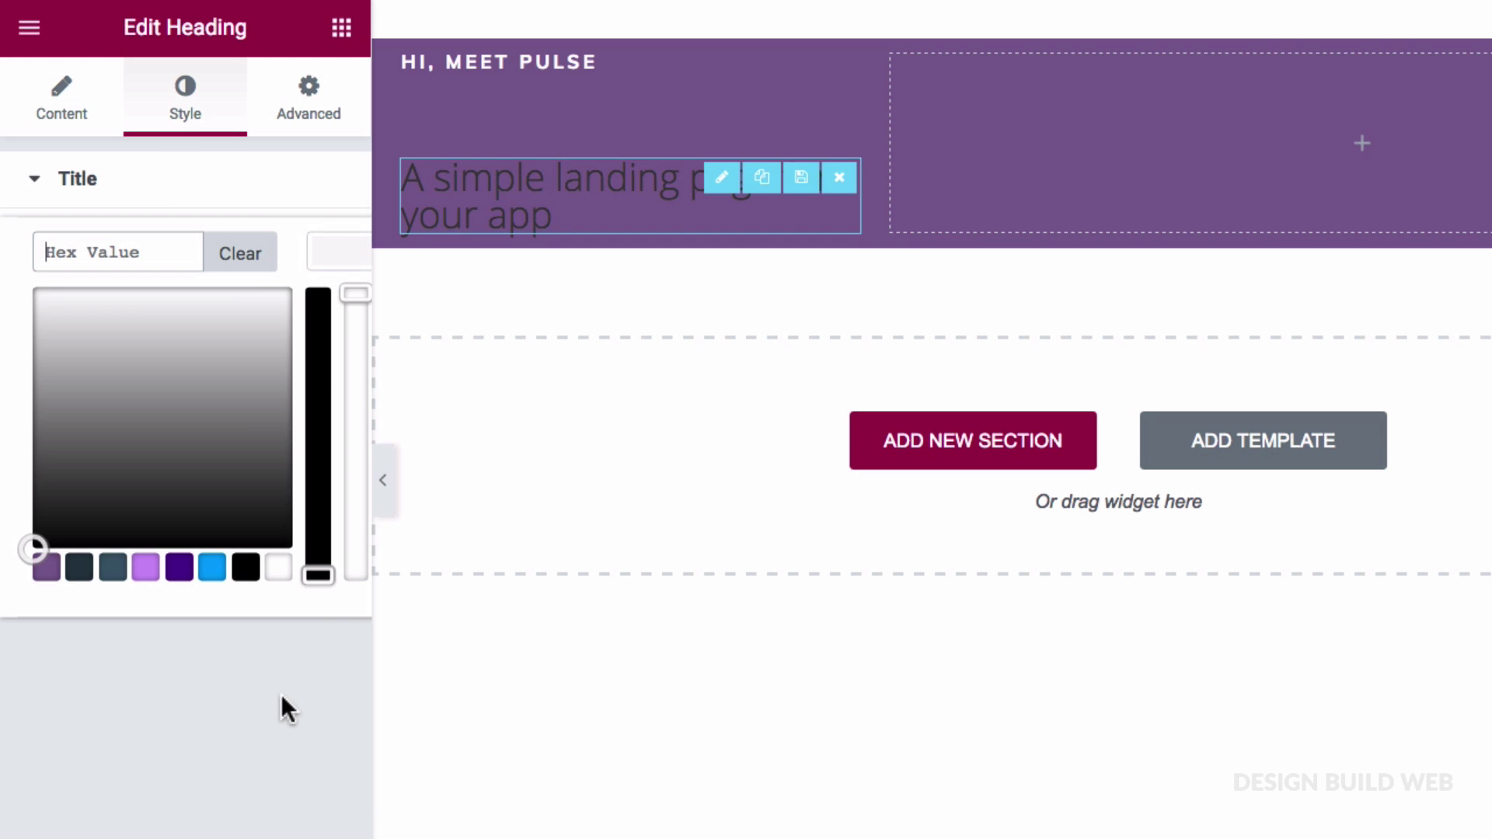
left_click(277, 569)
left_click(248, 657)
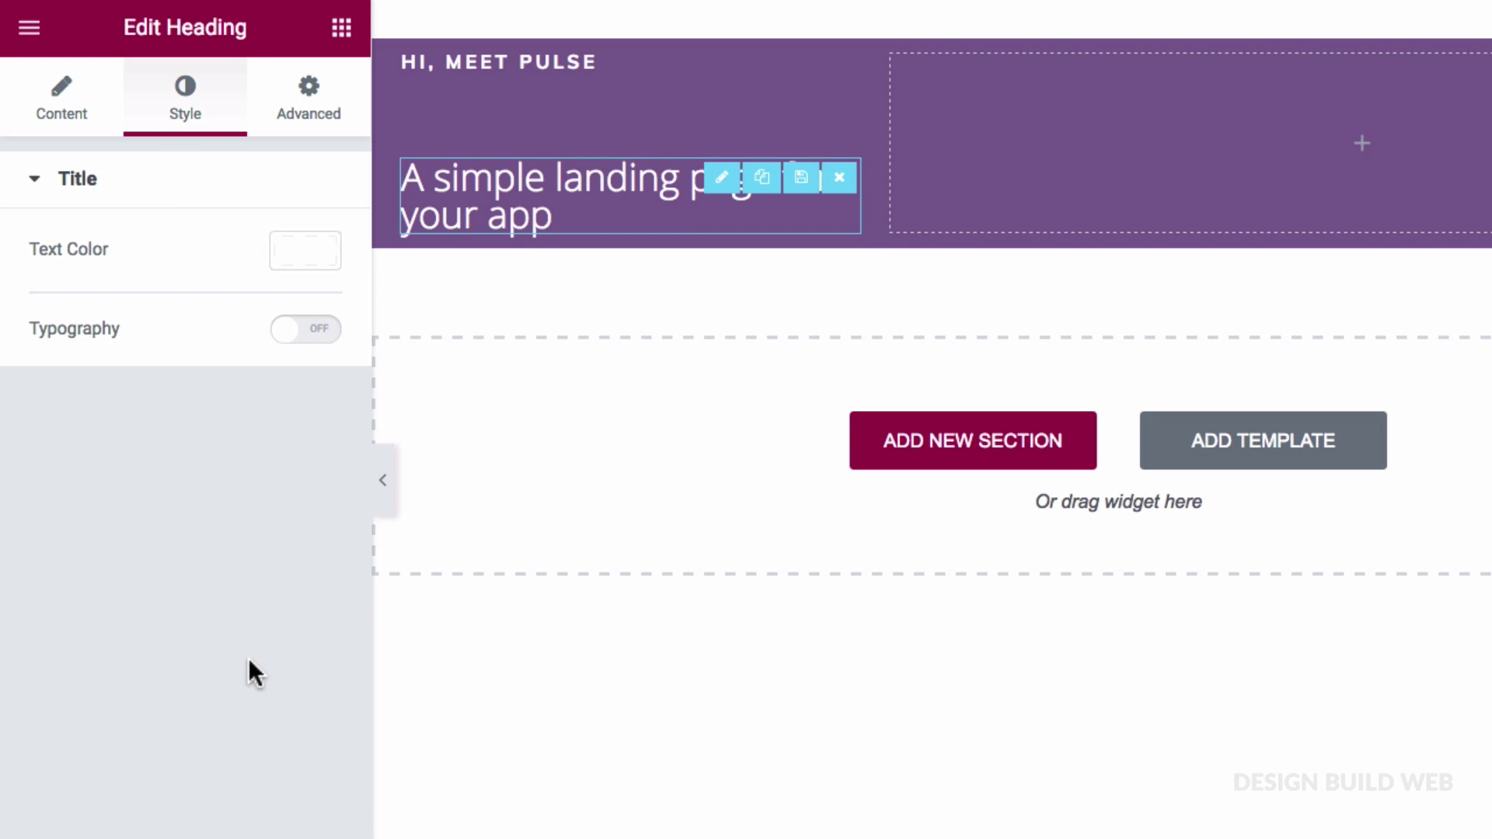
Give the heading 65px Playfair Display typography at weight 700
left_click(313, 332)
left_click_drag(29, 457, 96, 460)
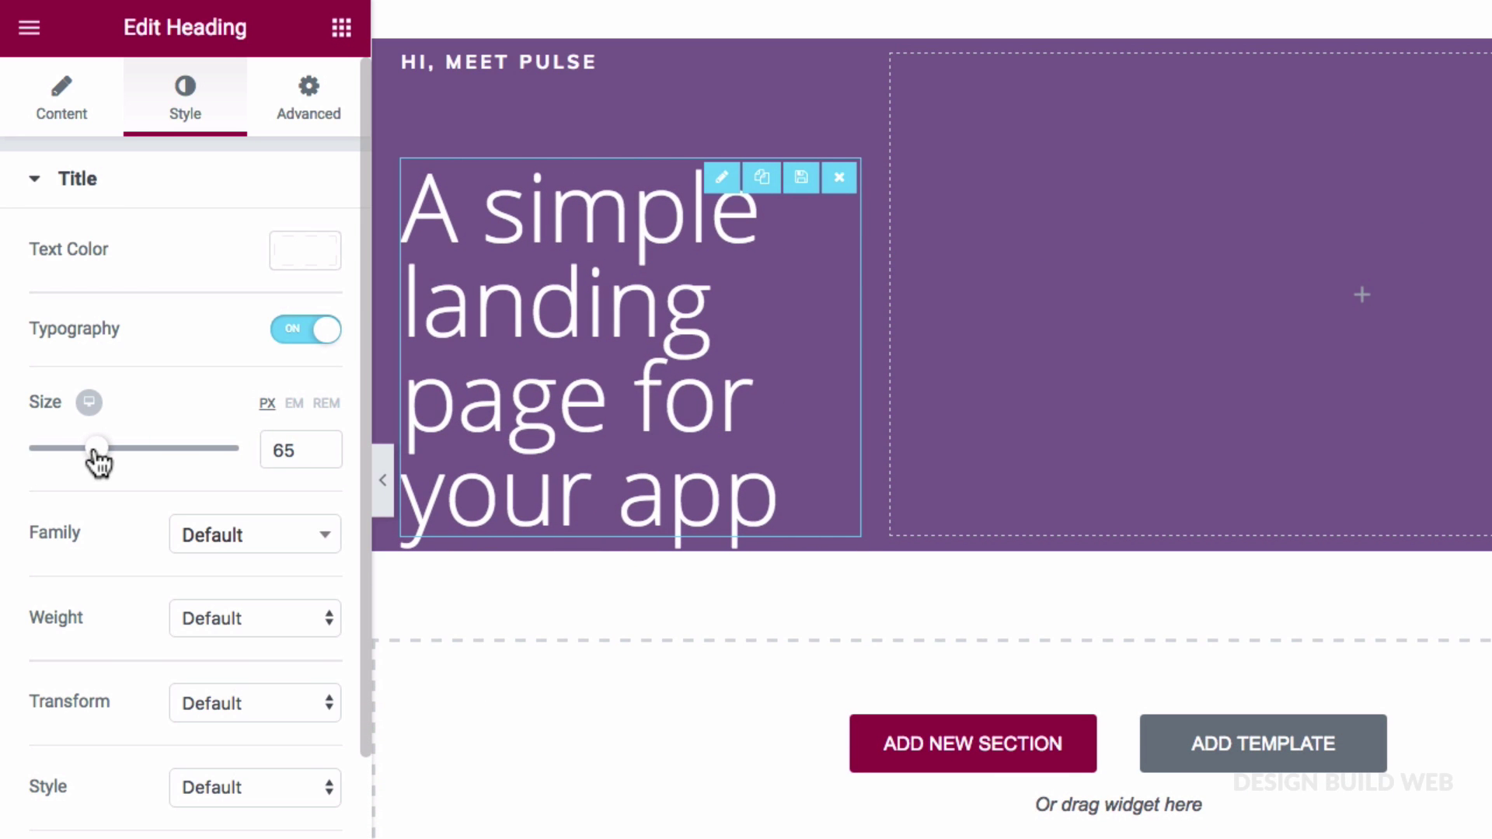
left_click(191, 535)
type("play")
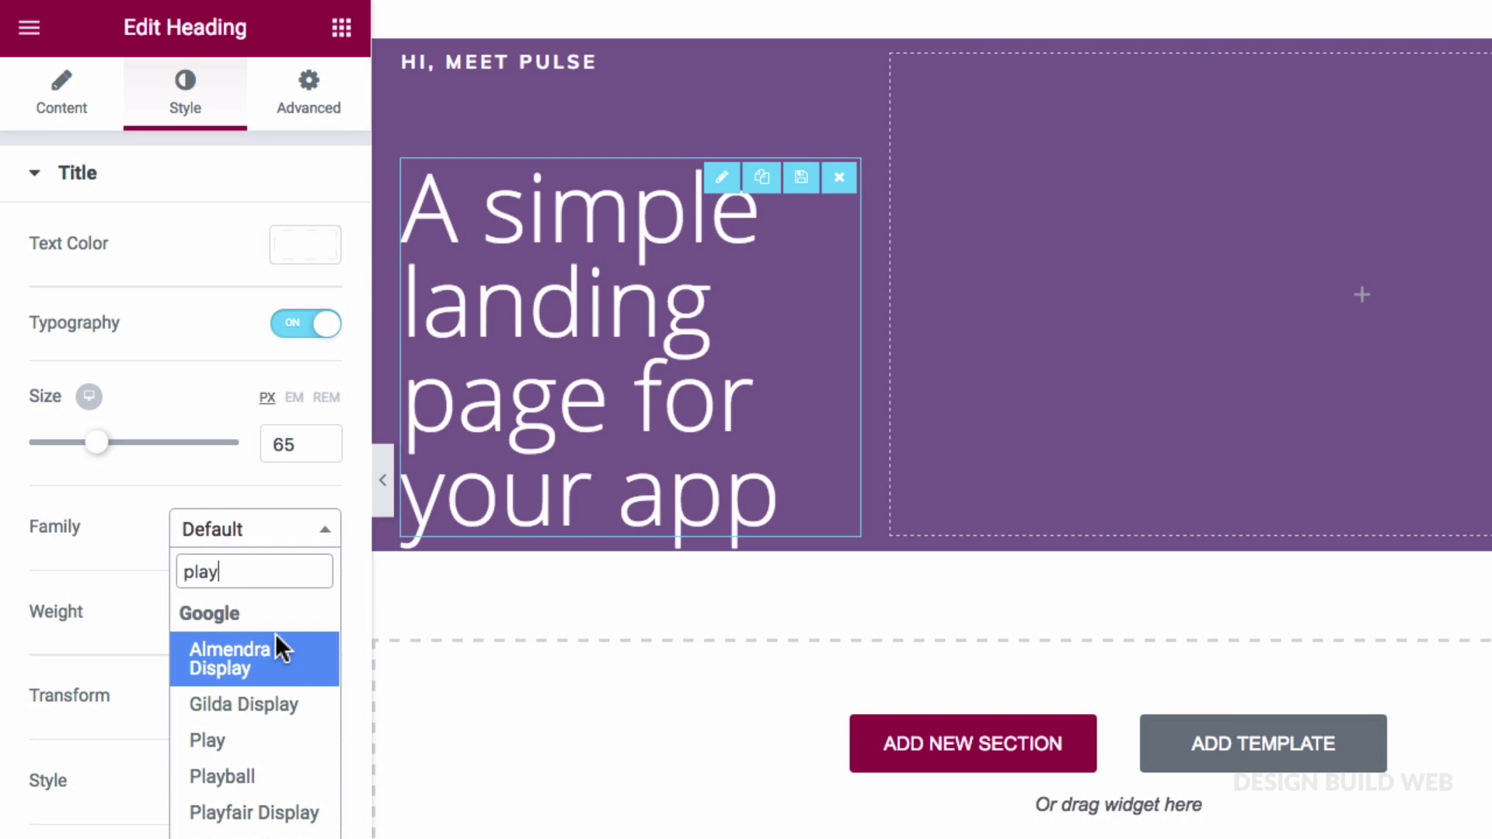
left_click(237, 813)
scroll(117, 684, "down", 5)
left_click(222, 344)
left_click(204, 278)
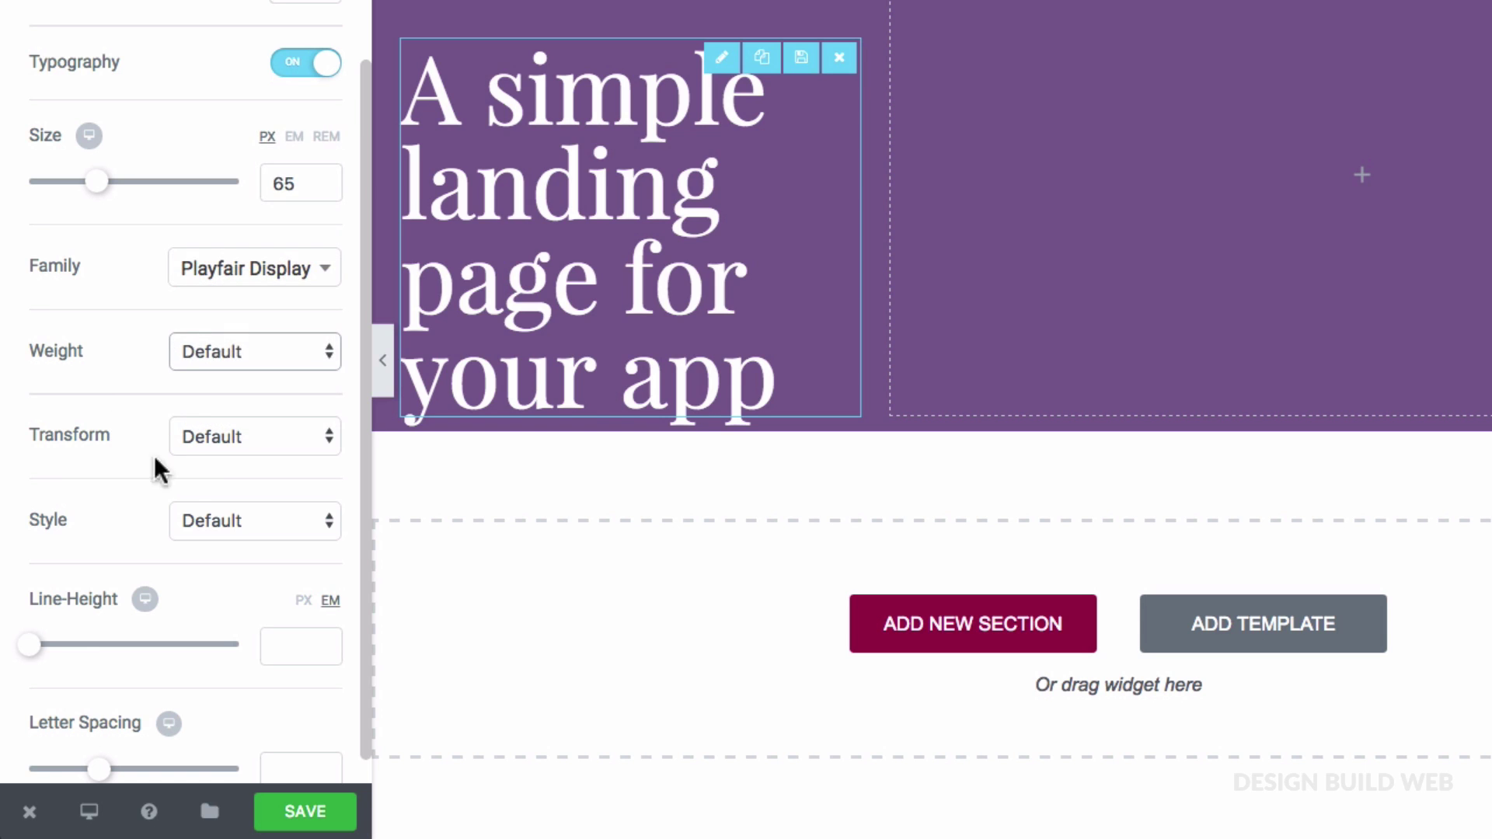
scroll(104, 681, "down", 1)
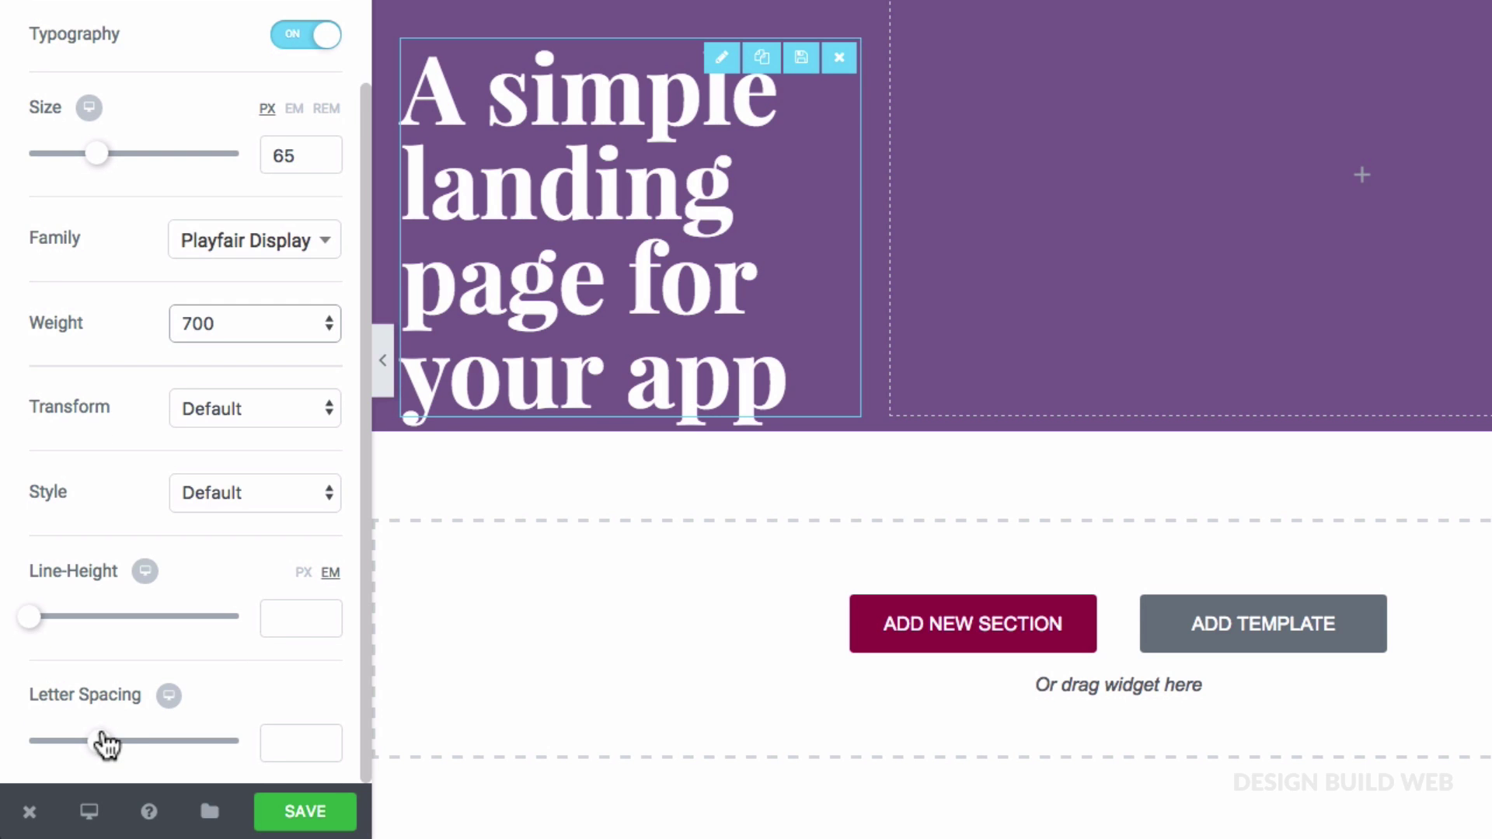
left_click_drag(101, 744, 84, 751)
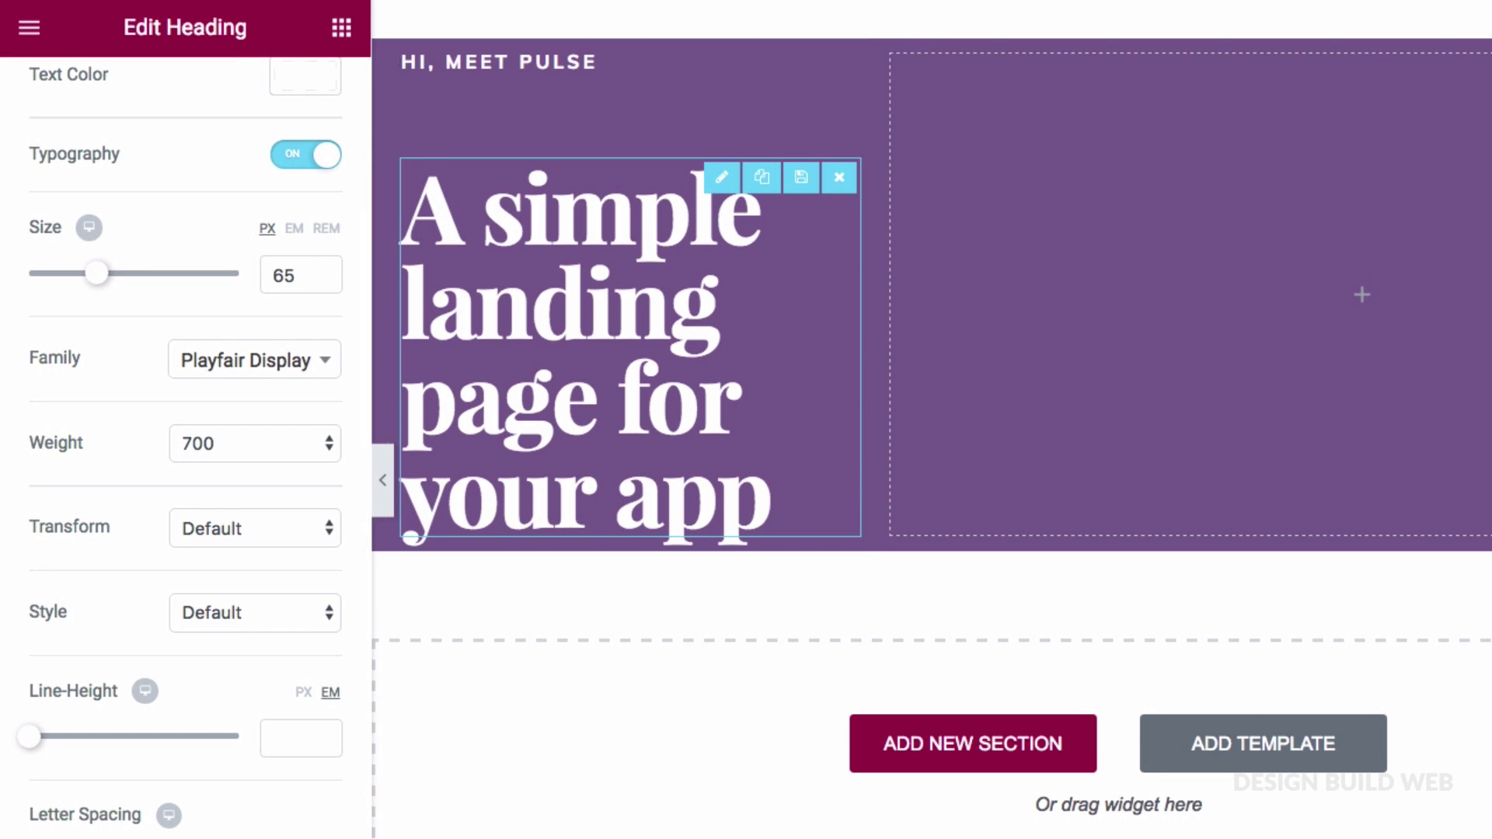
Duplicate the spacer and move the copy below the hero heading
left_click(342, 30)
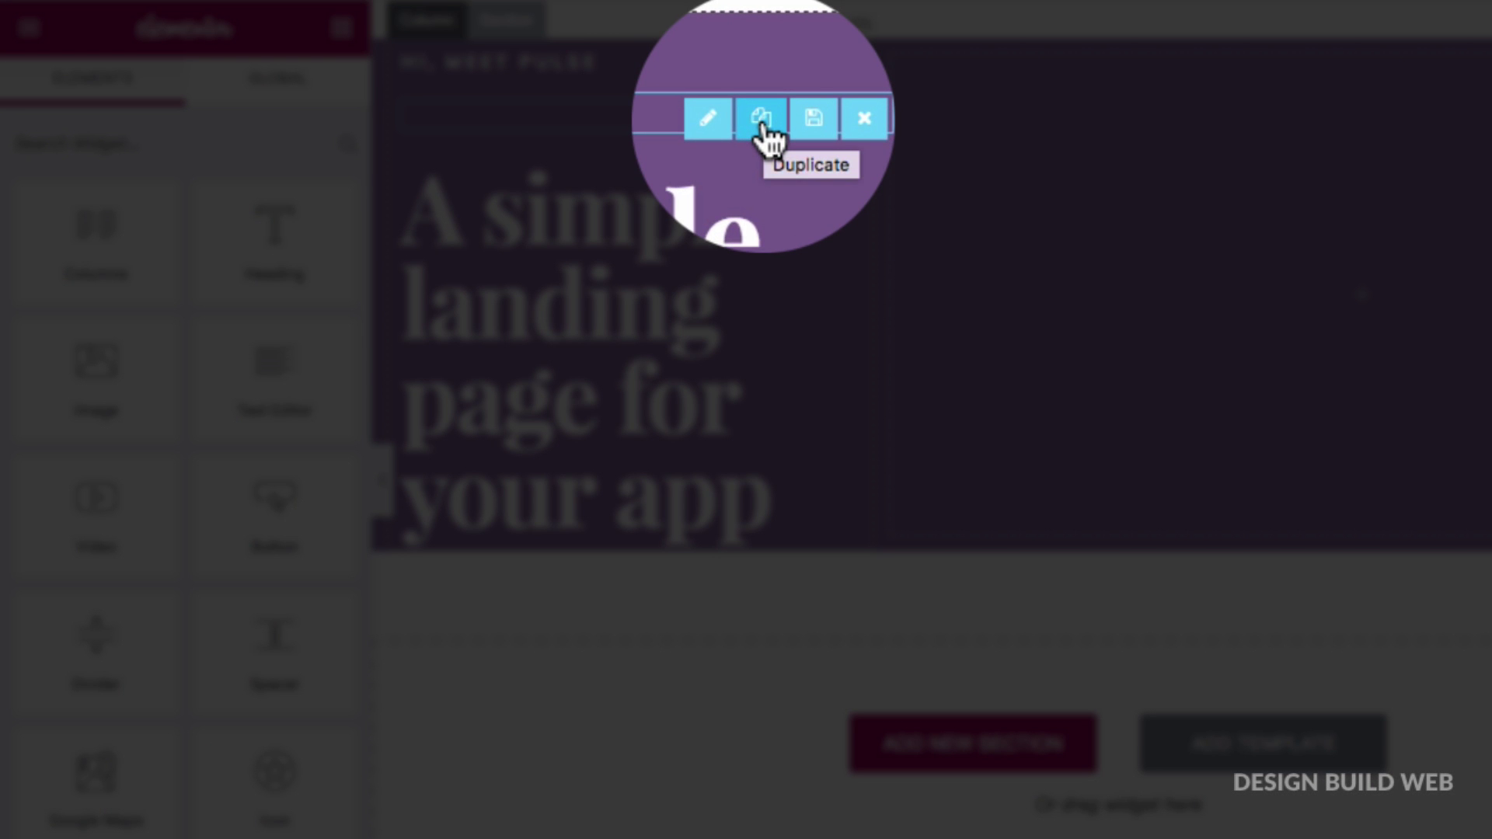
left_click(763, 126)
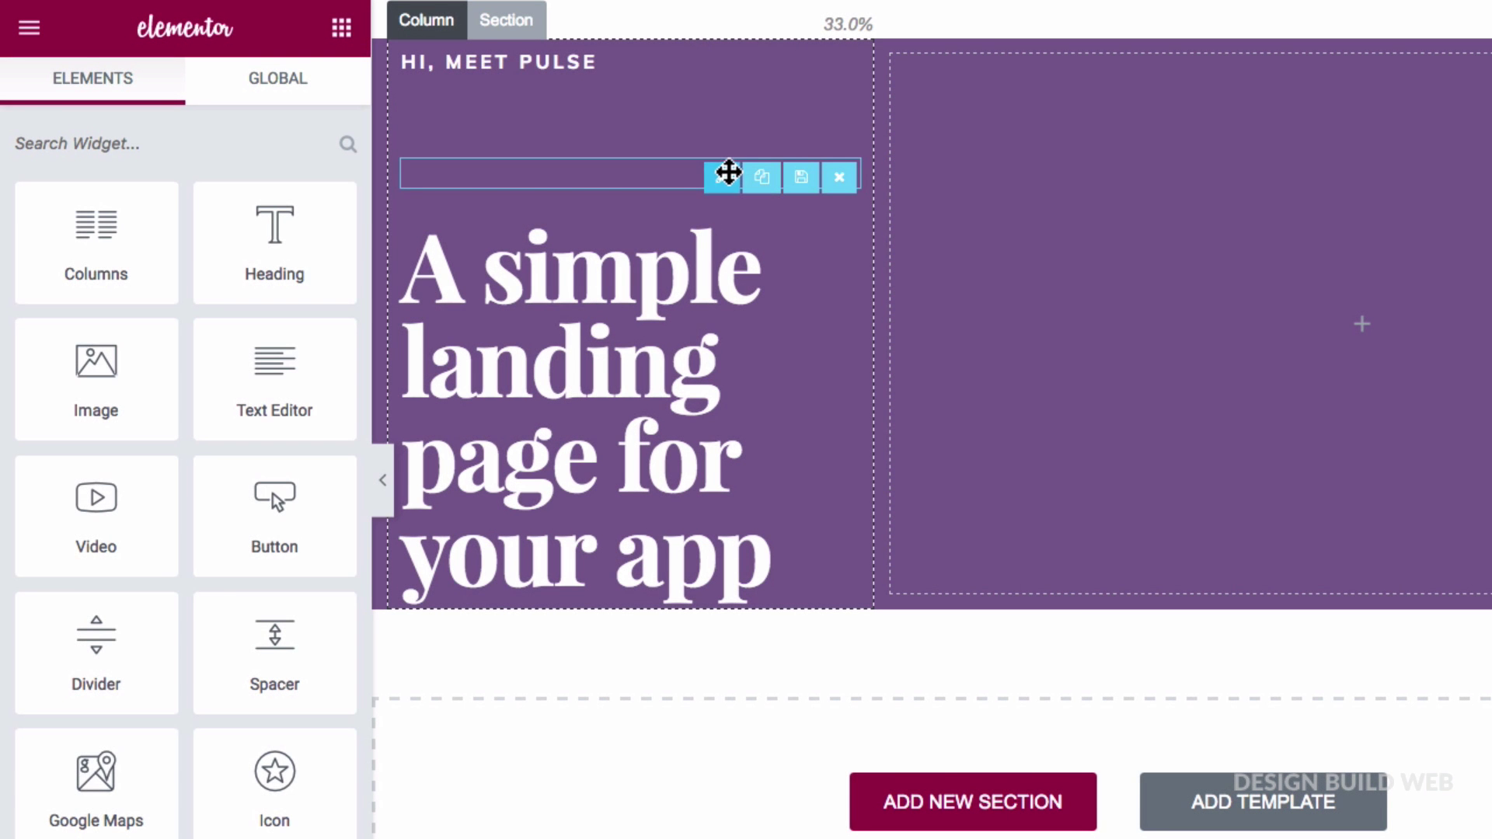
left_click_drag(715, 194, 620, 539)
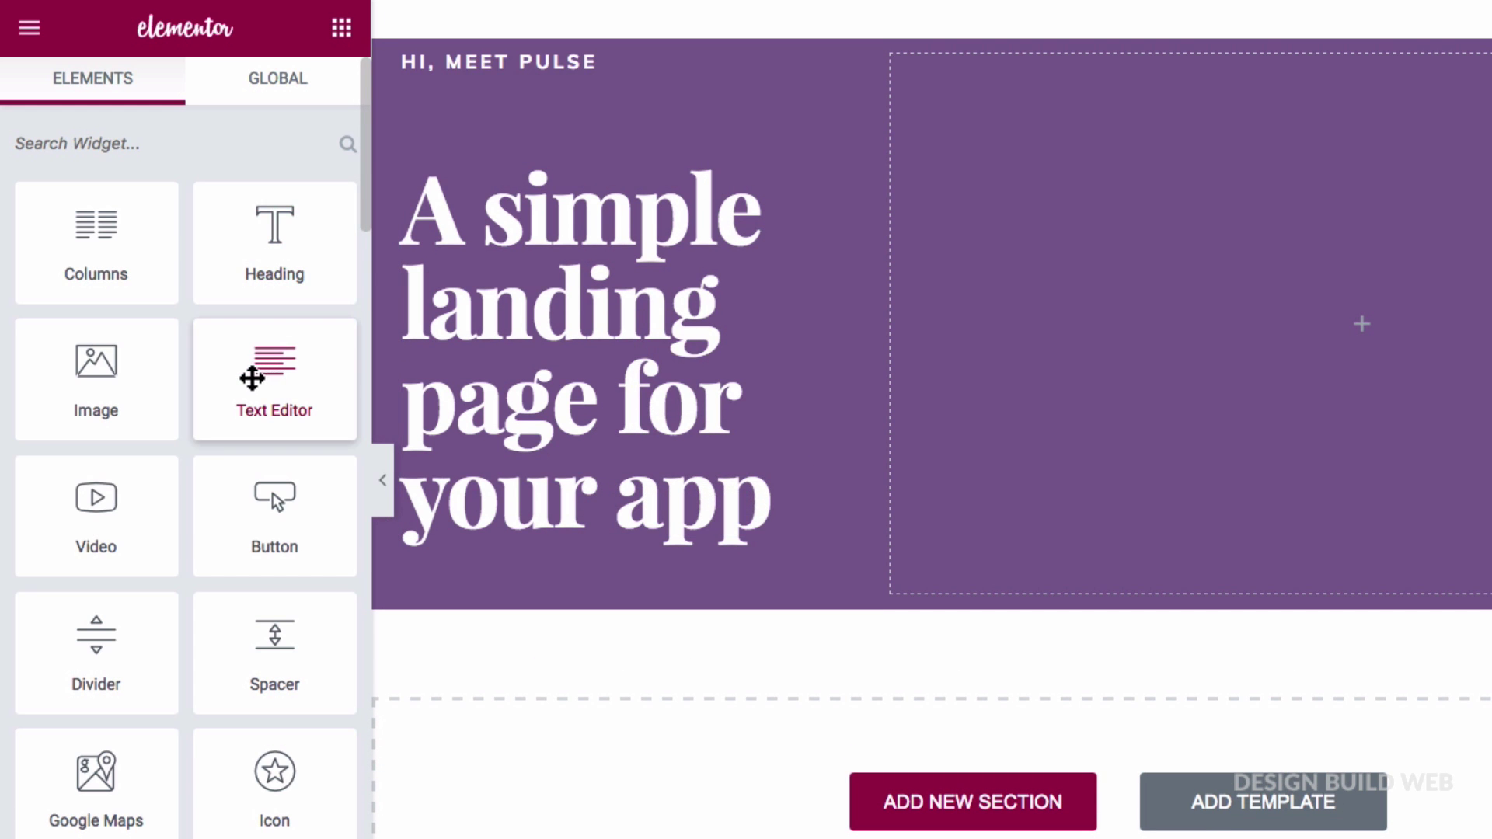
Add a Text Editor below the heading containing the pasted Pulse description
mouse_move(255, 379)
left_mouse_down()
mouse_move(467, 604)
mouse_move(466, 591)
left_mouse_up()
triple_click(260, 568)
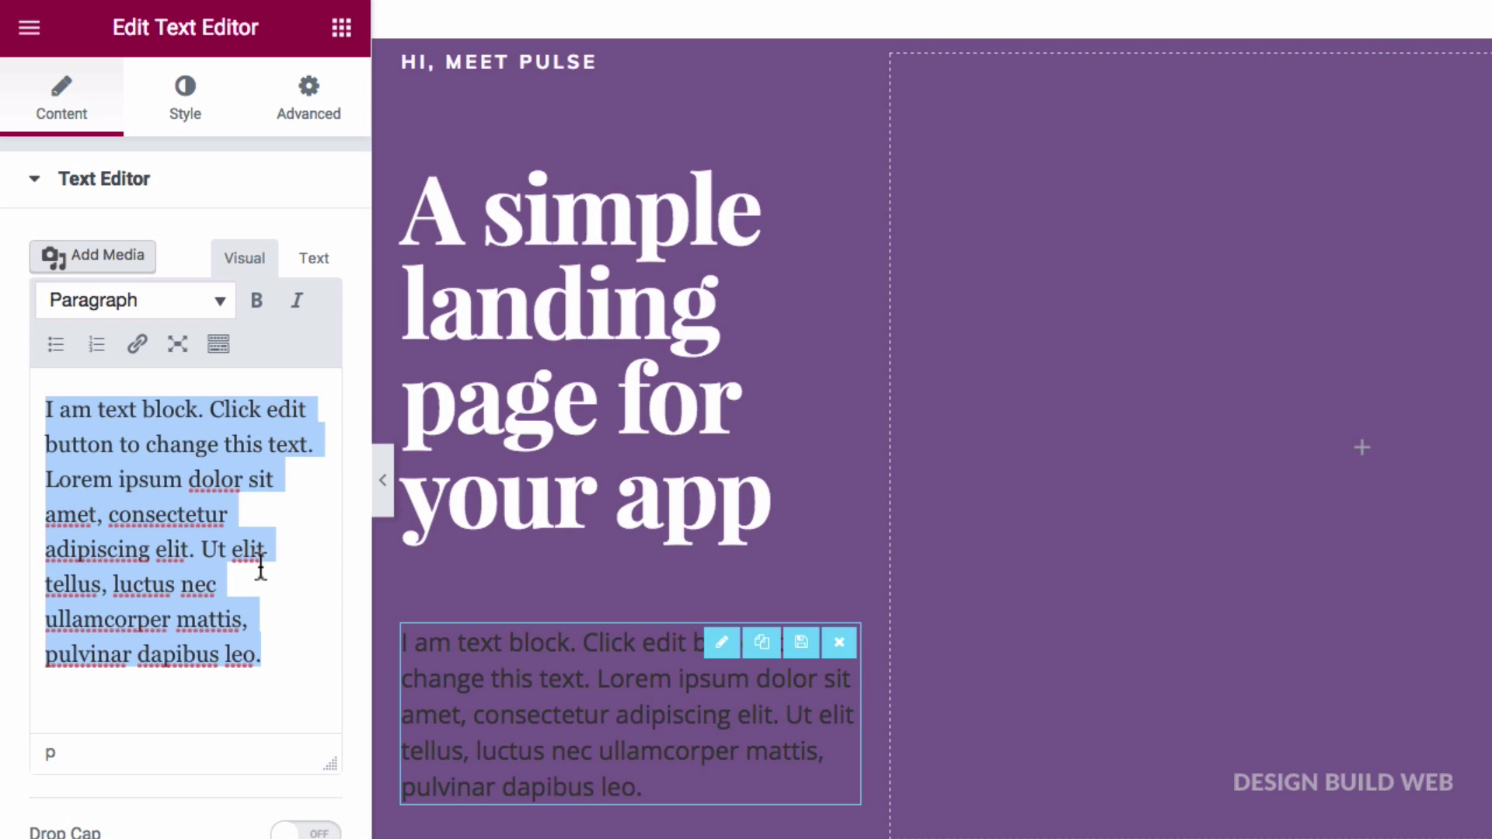
type("Pulse is a single landing page template for Elementor Layout Builder. Free to download and use on any project, and share to your circles.")
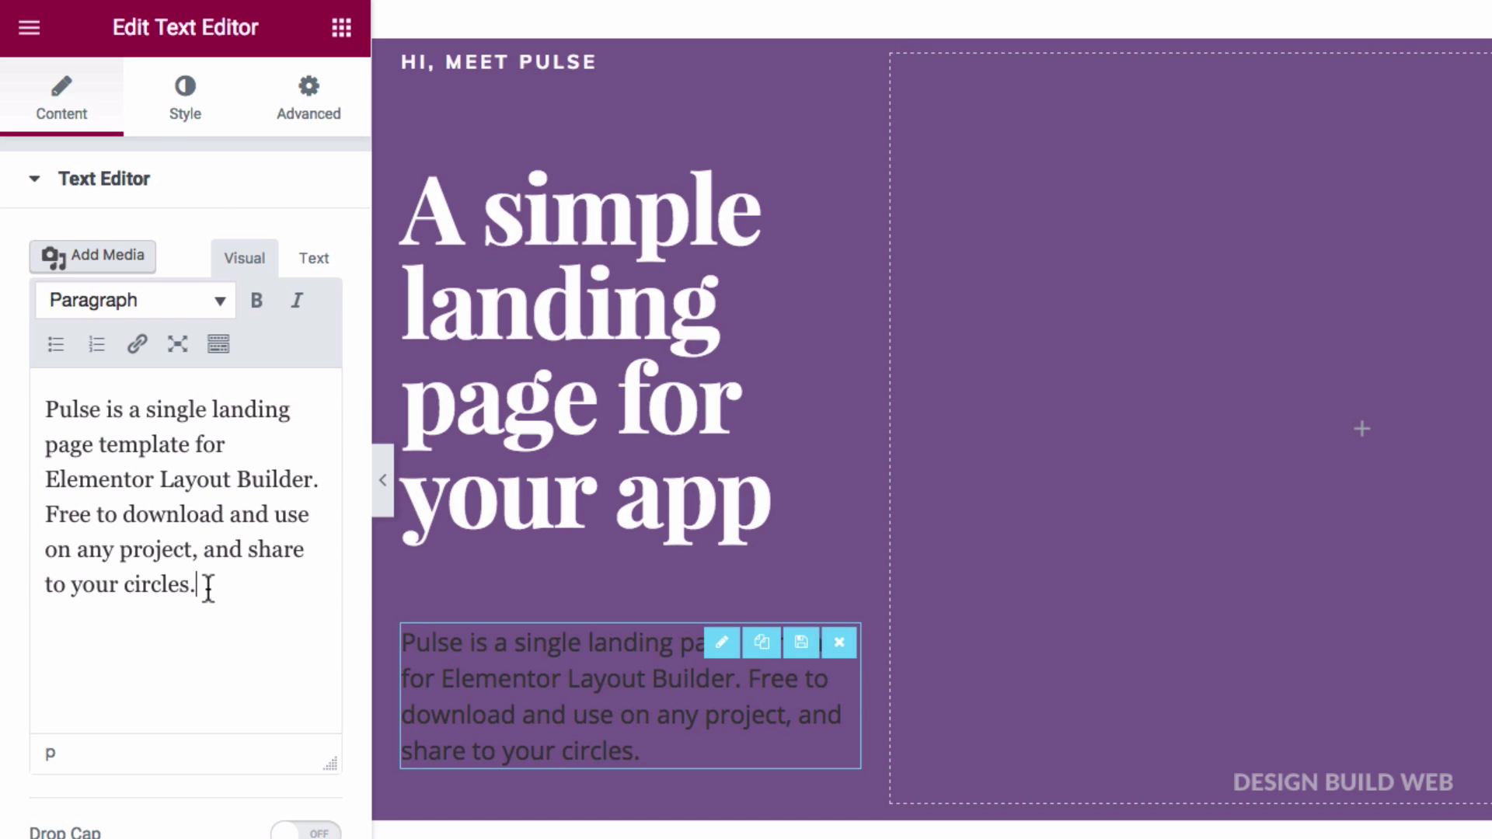
Make the paragraph text colour white
left_click(177, 132)
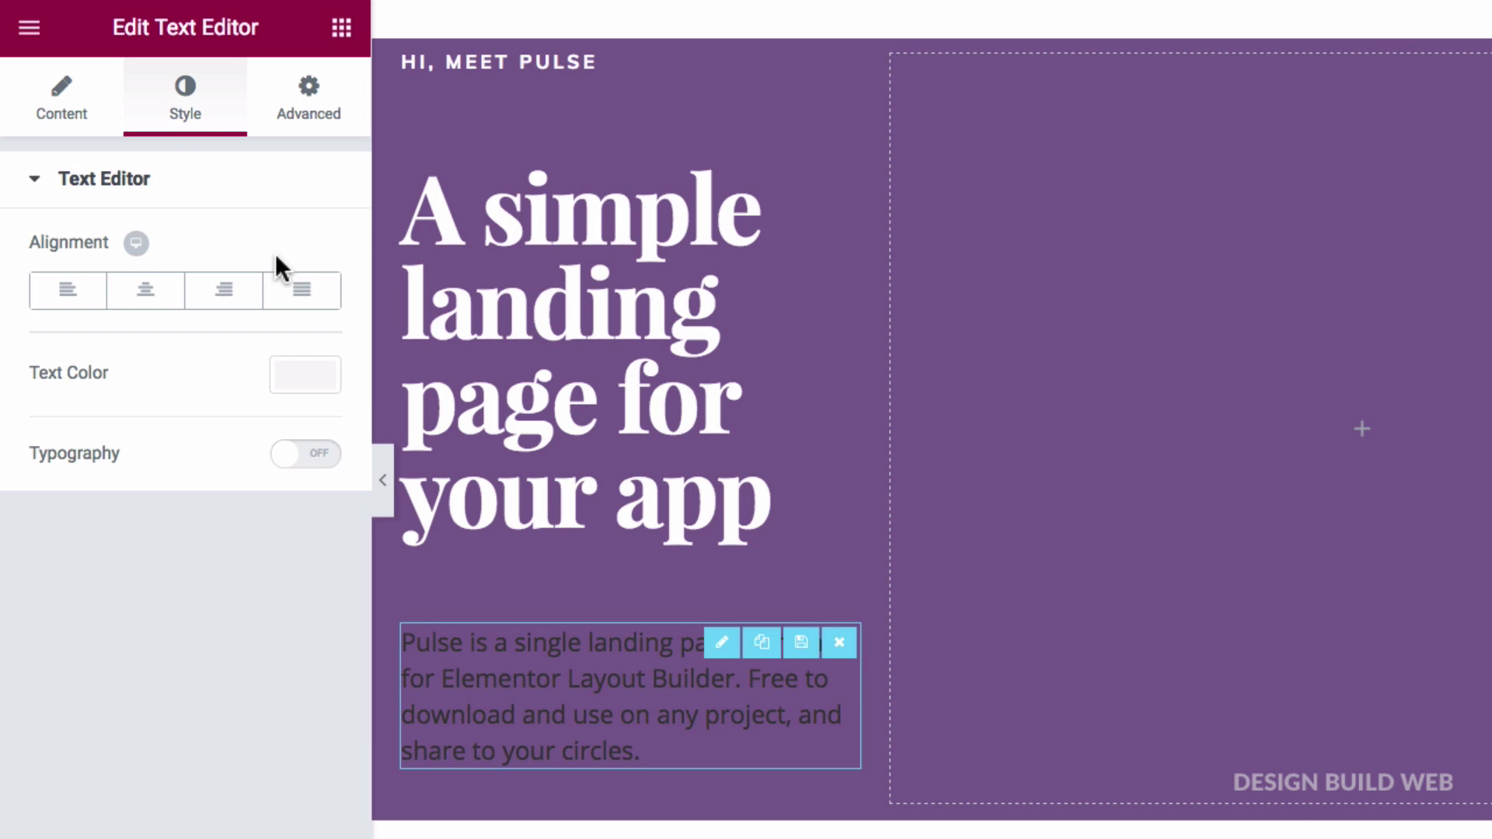
left_click(288, 378)
left_click(284, 699)
left_click(222, 816)
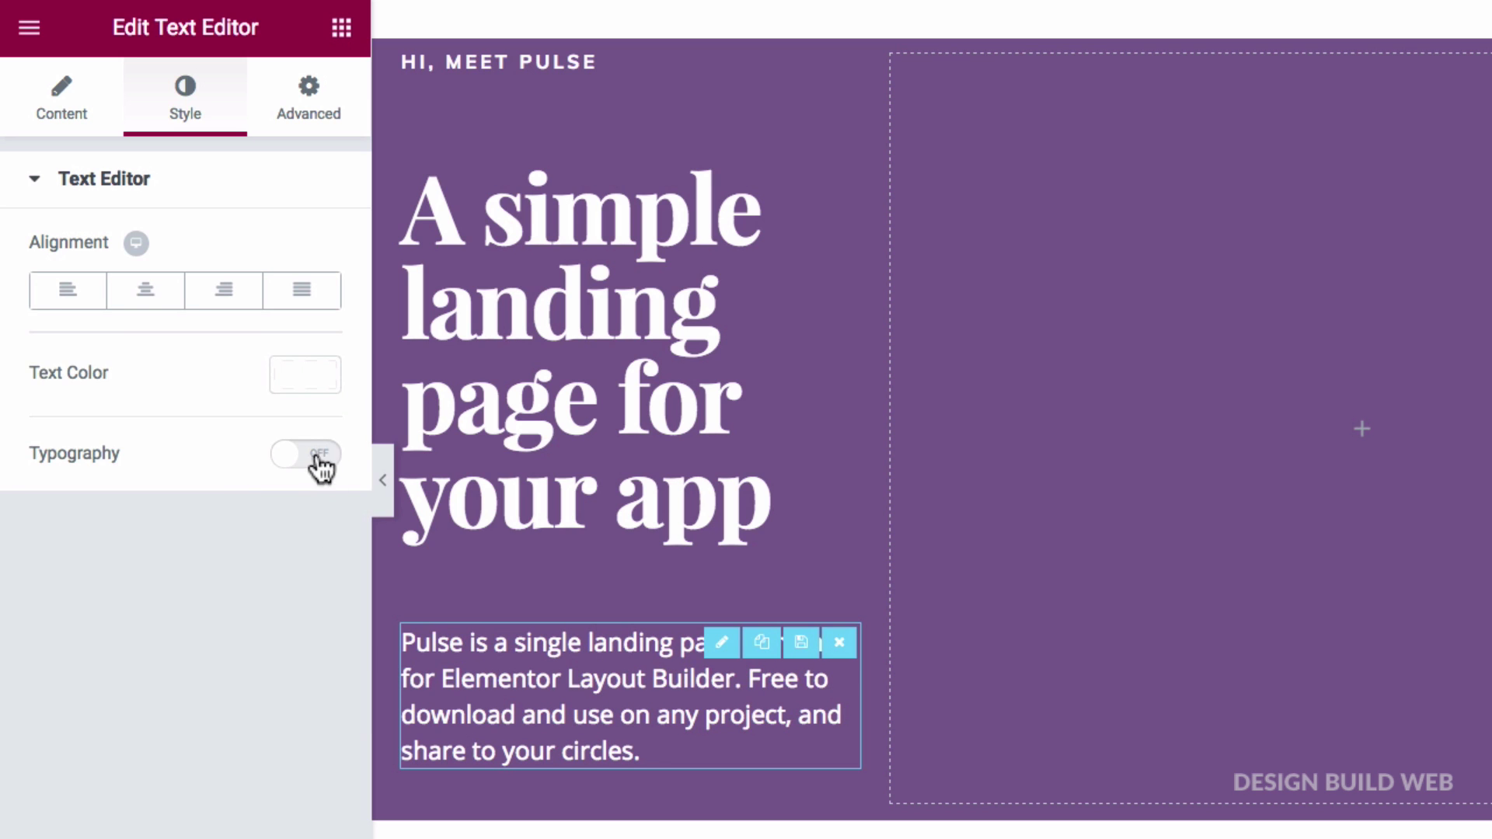
Set the paragraph font size to 18px and save the page
left_click(313, 458)
left_click(283, 571)
type("18")
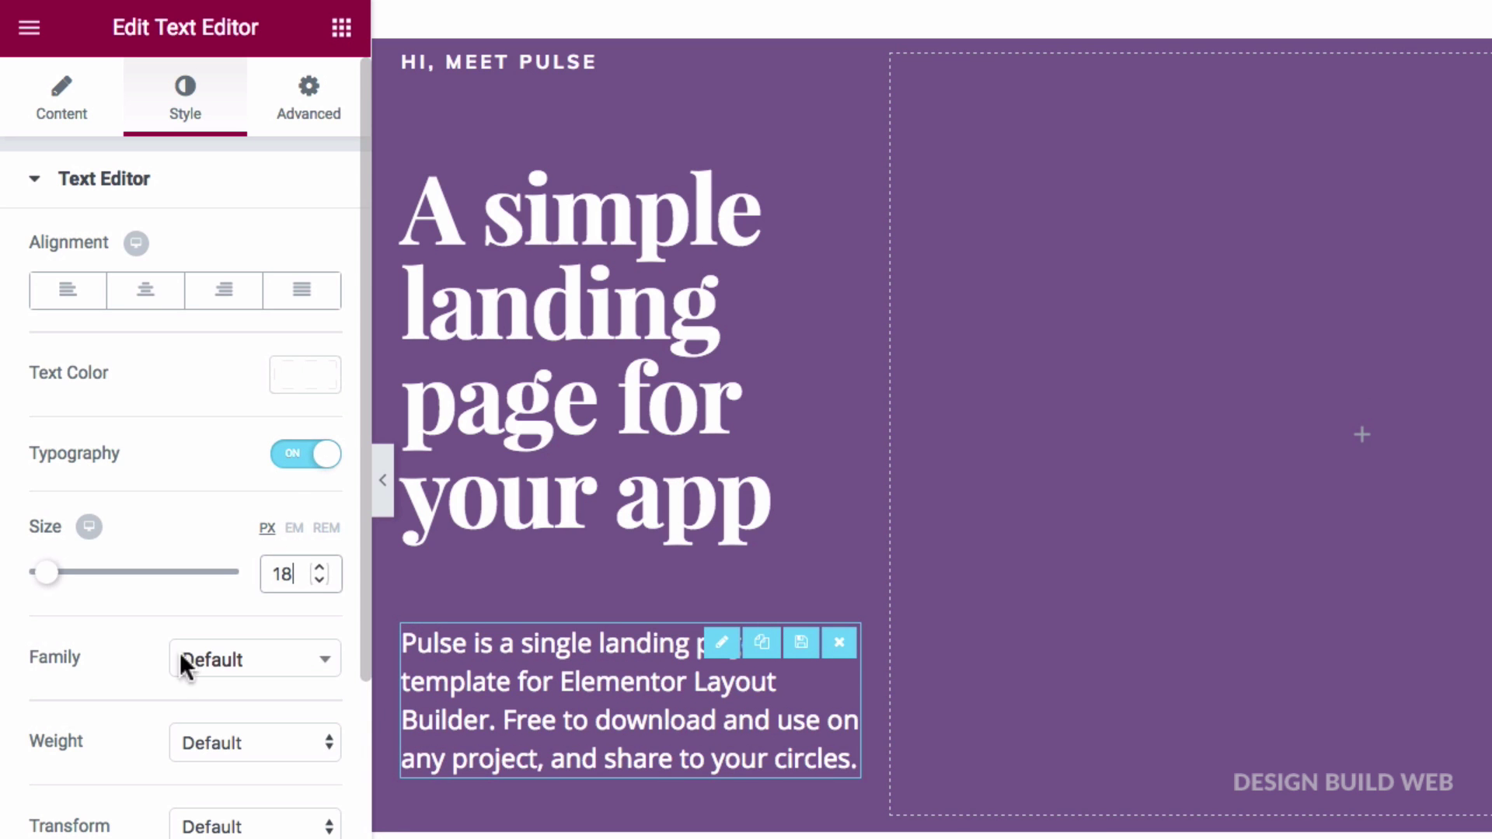
scroll(95, 747, "down", 4)
left_click(221, 457)
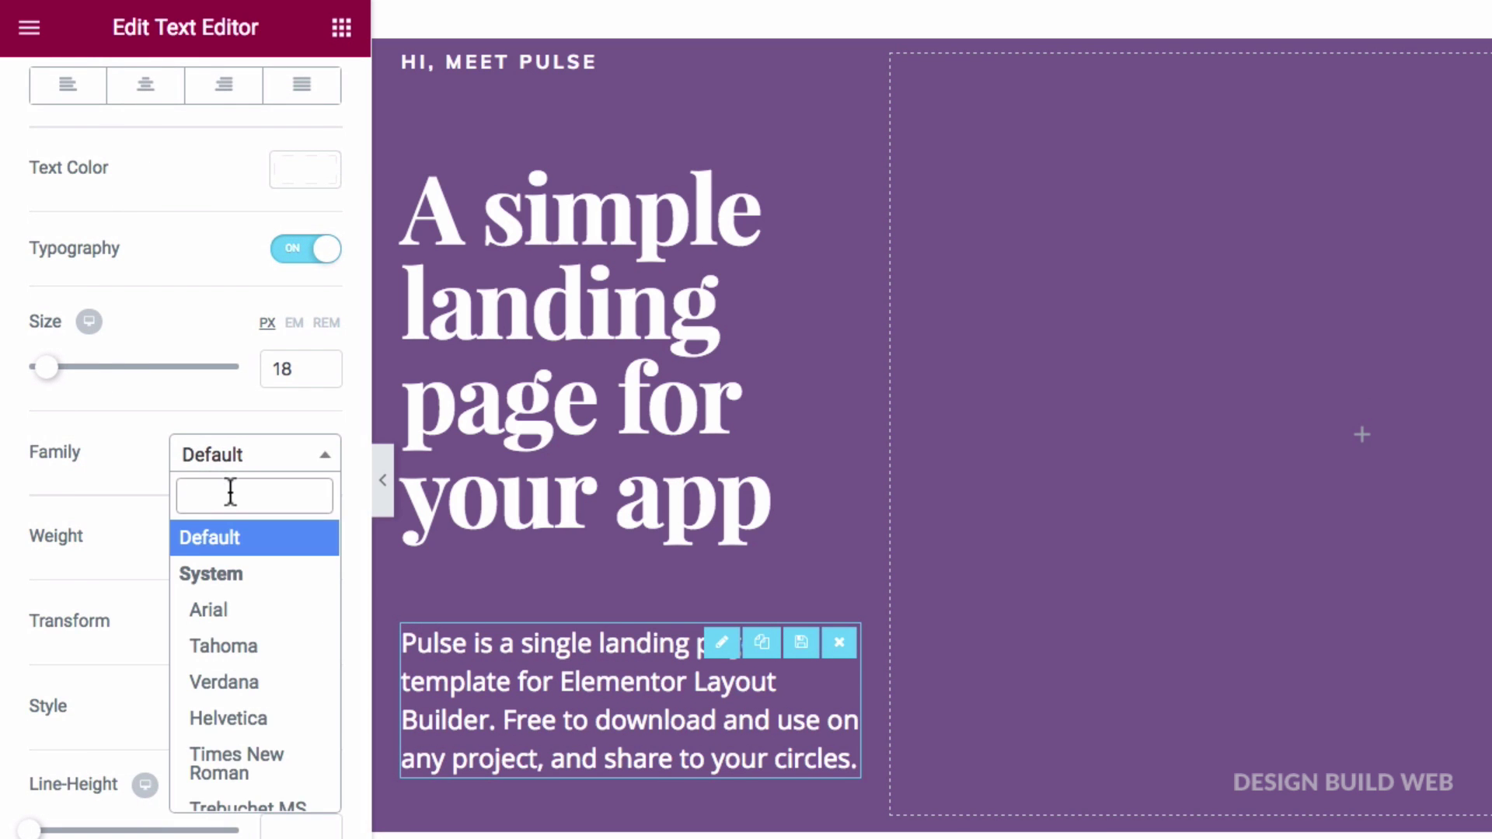
type("muli")
left_click(123, 541)
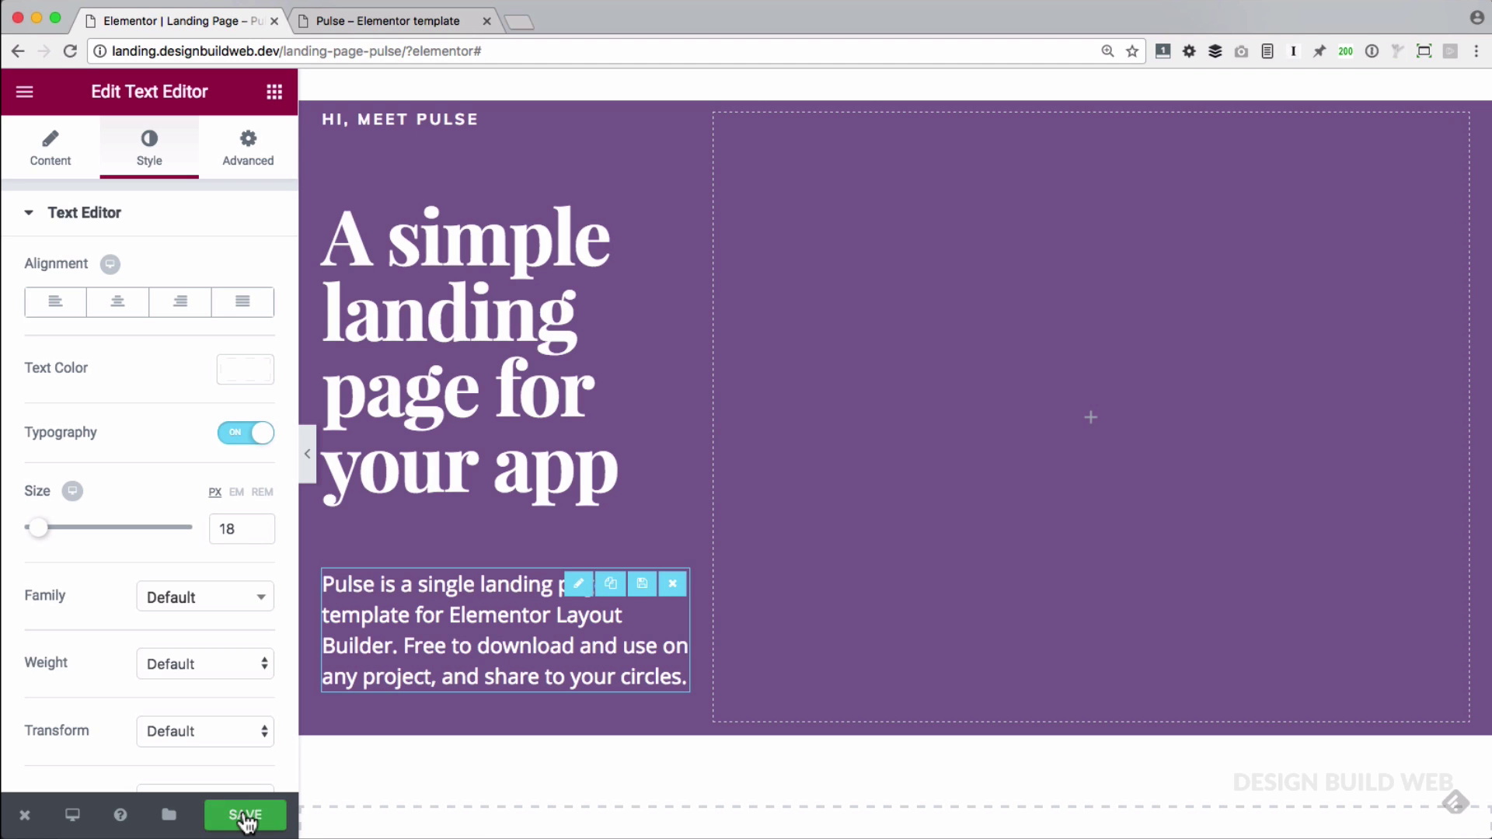
left_click(246, 817)
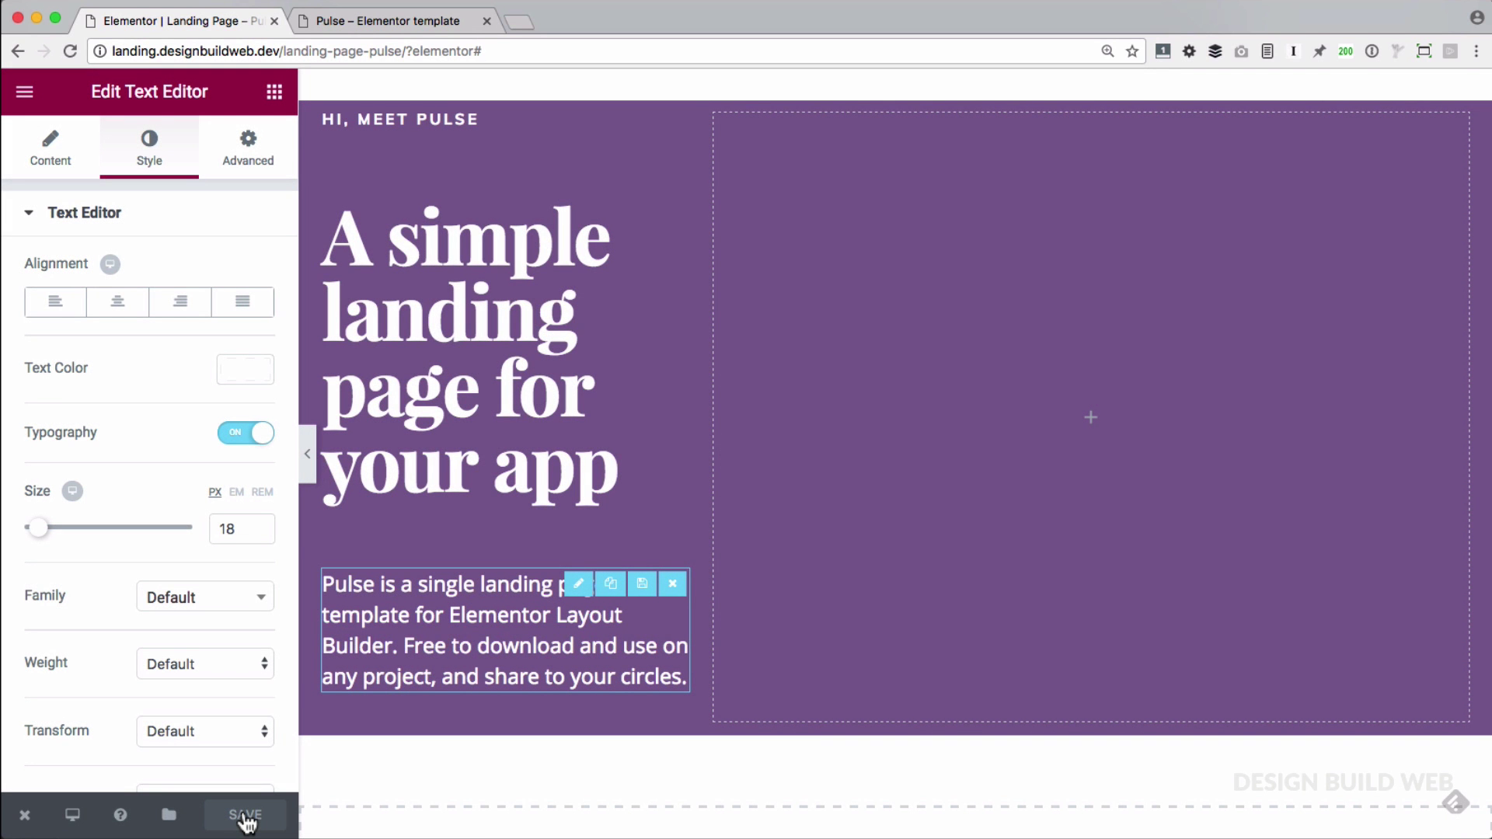
key("ctrl+s")
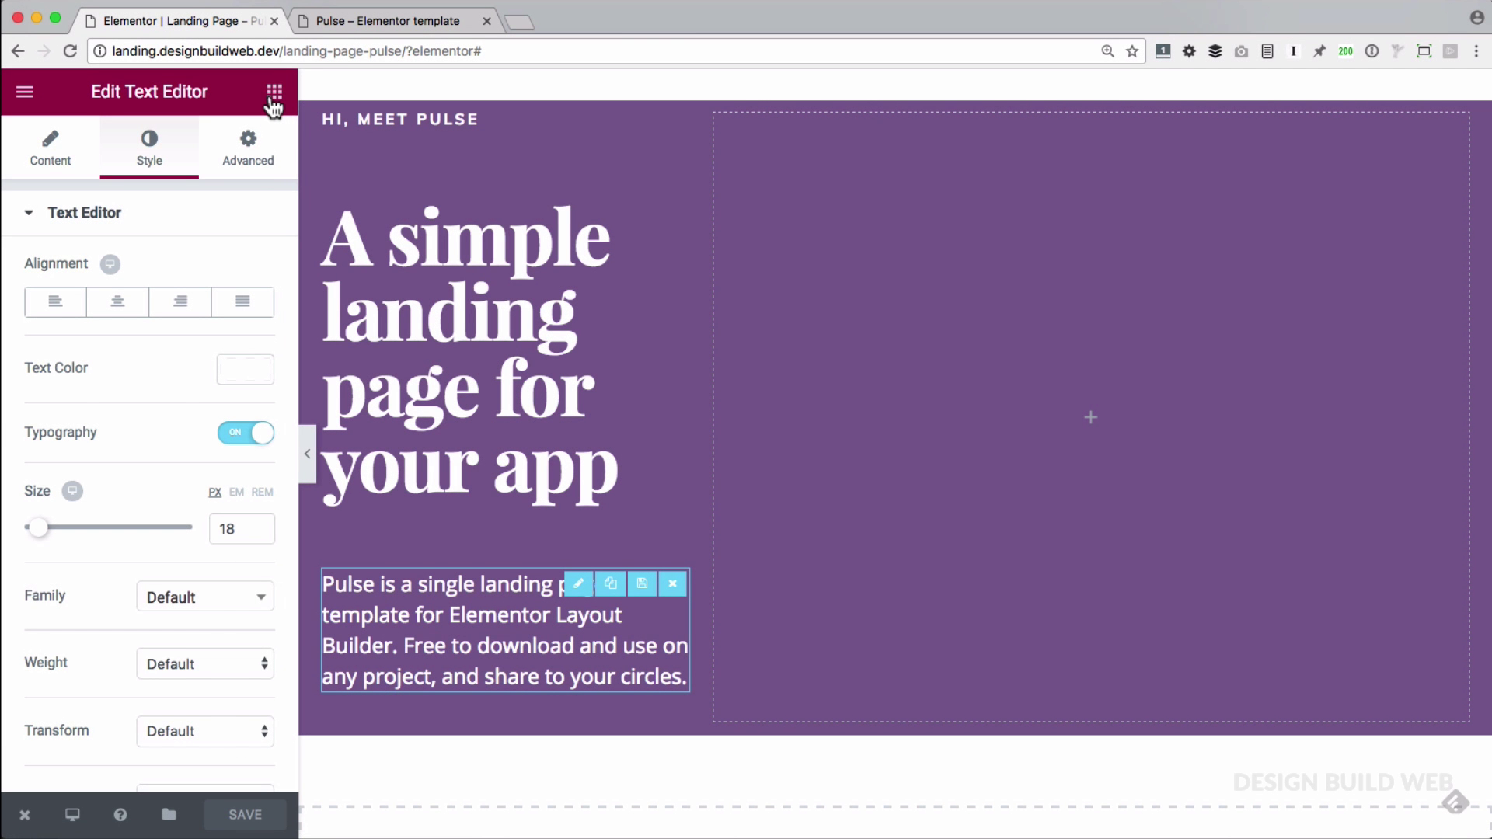
Add a Form widget below the paragraph and select its name for renaming
left_click(274, 91)
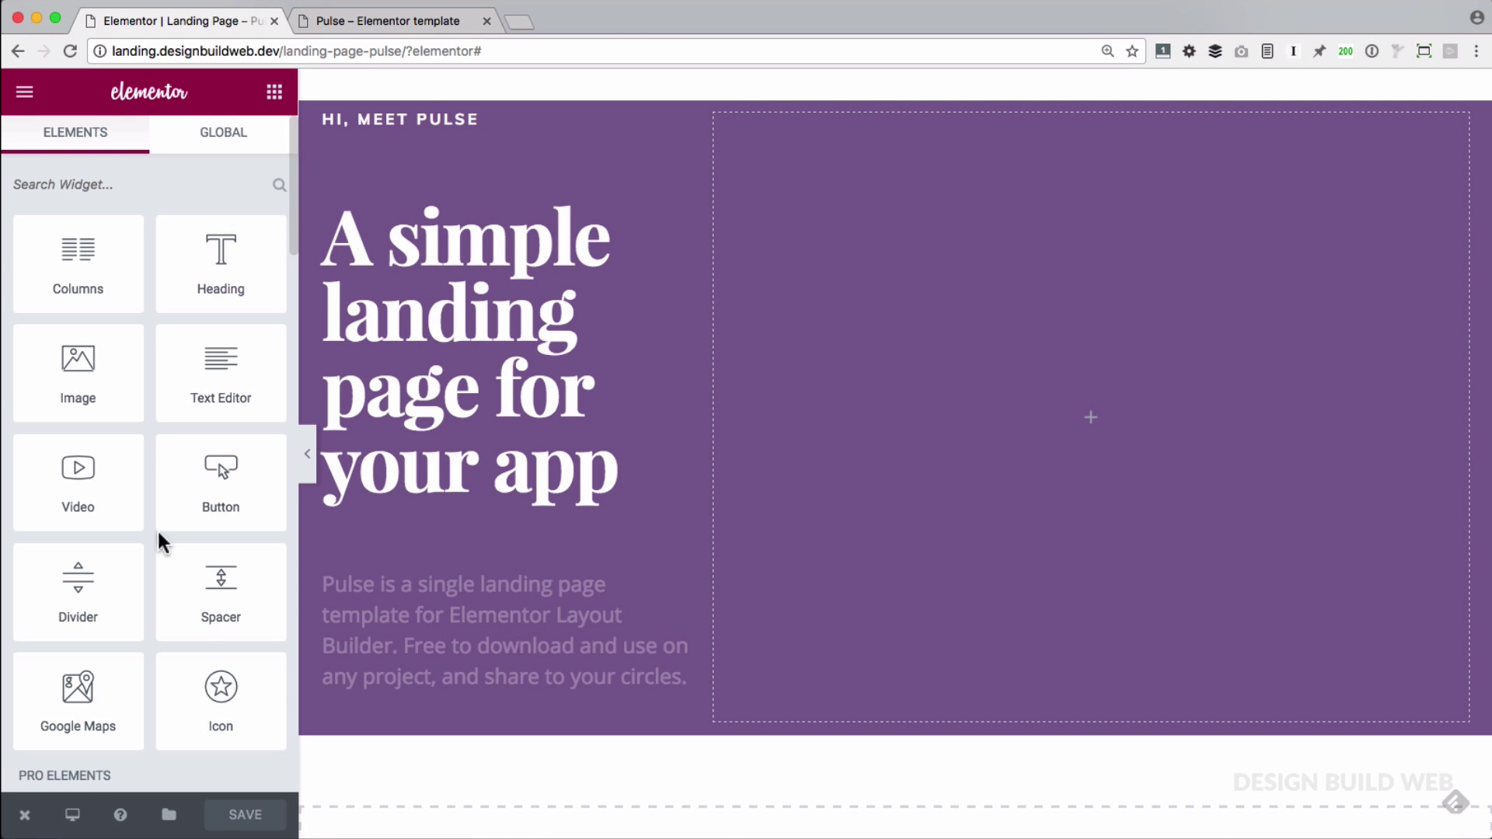
scroll(158, 536, "down", 3)
scroll(158, 528, "down", 3)
scroll(160, 531, "down", 2)
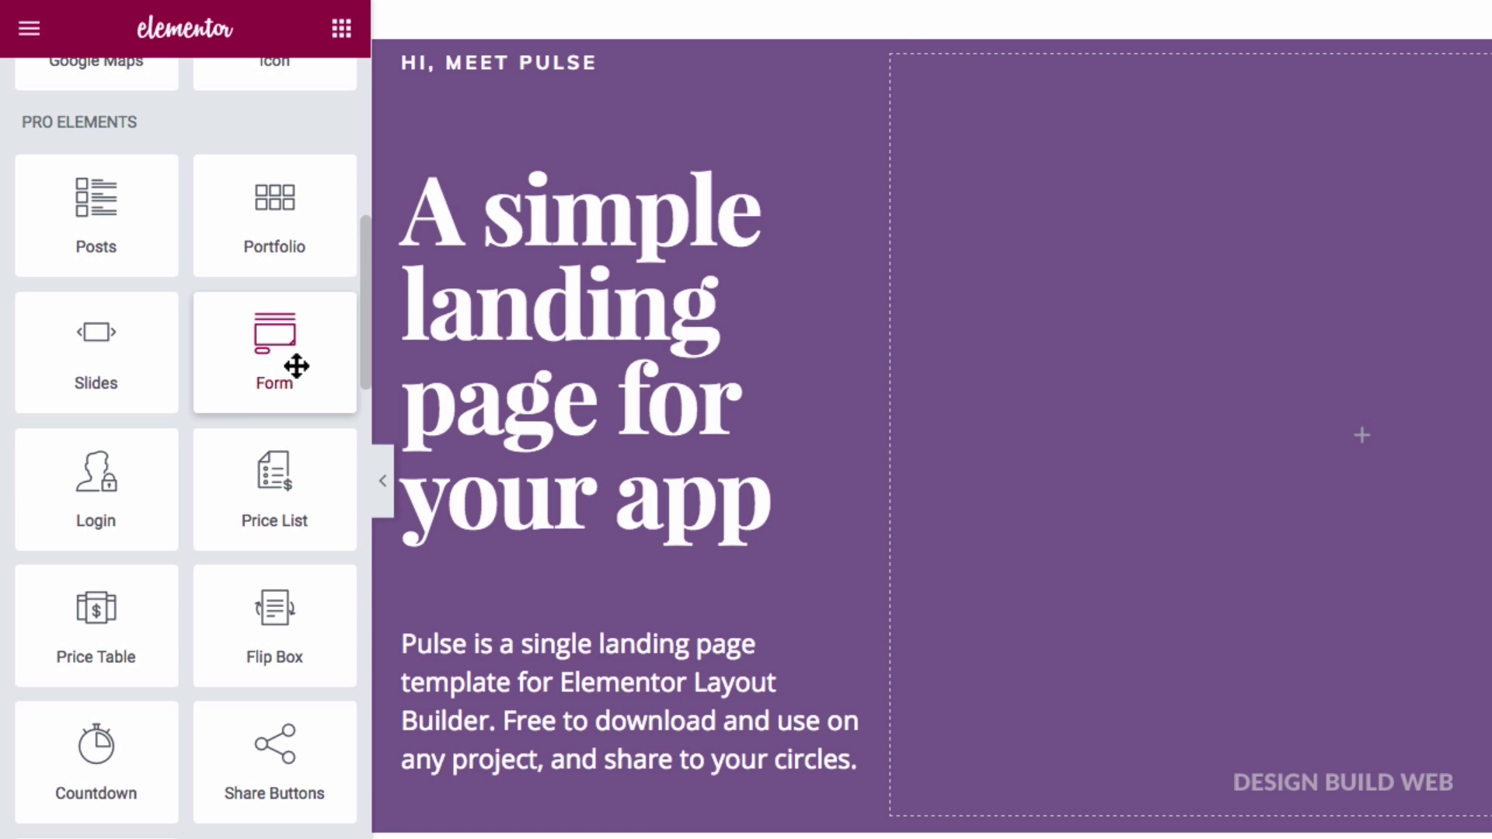
left_click_drag(297, 366, 549, 790)
scroll(702, 710, "down", 5)
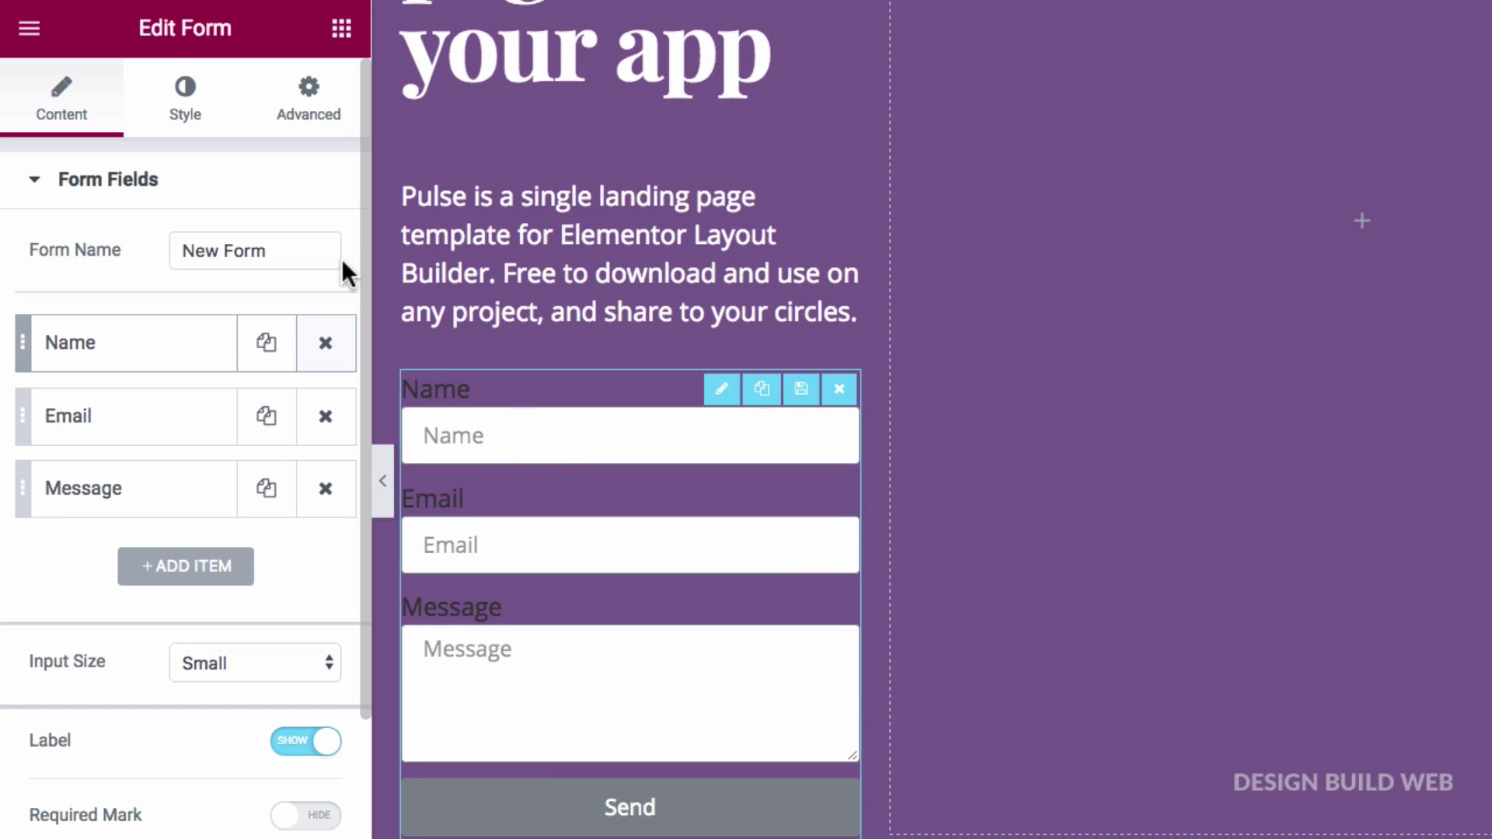
triple_click(291, 251)
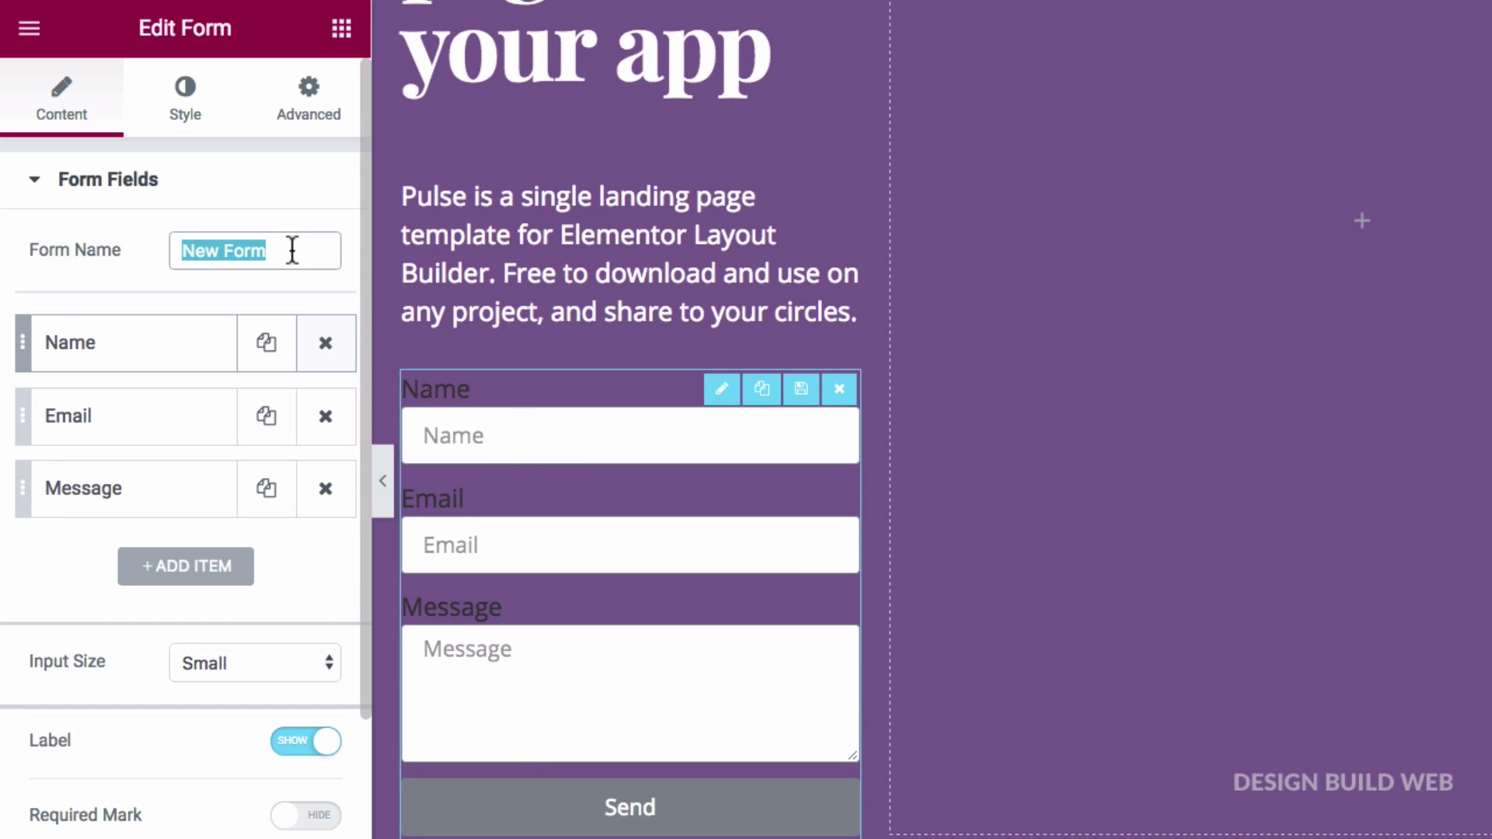
type("La")
type("nding ")
type("Plage Sign")
type("up")
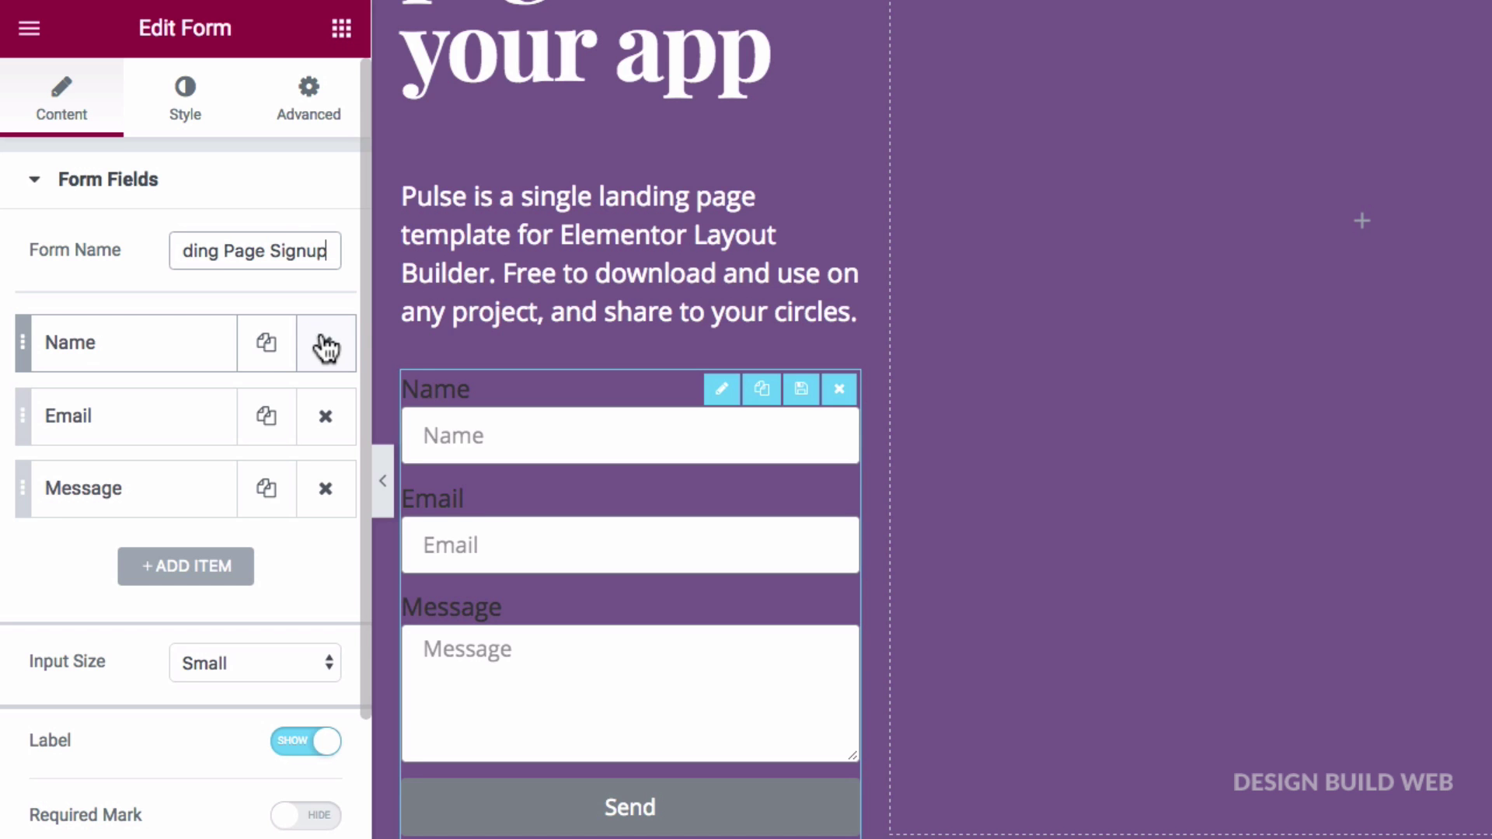
Remove the Name and Message fields, then edit the Email field's label and placeholder
left_click(326, 344)
left_click(327, 417)
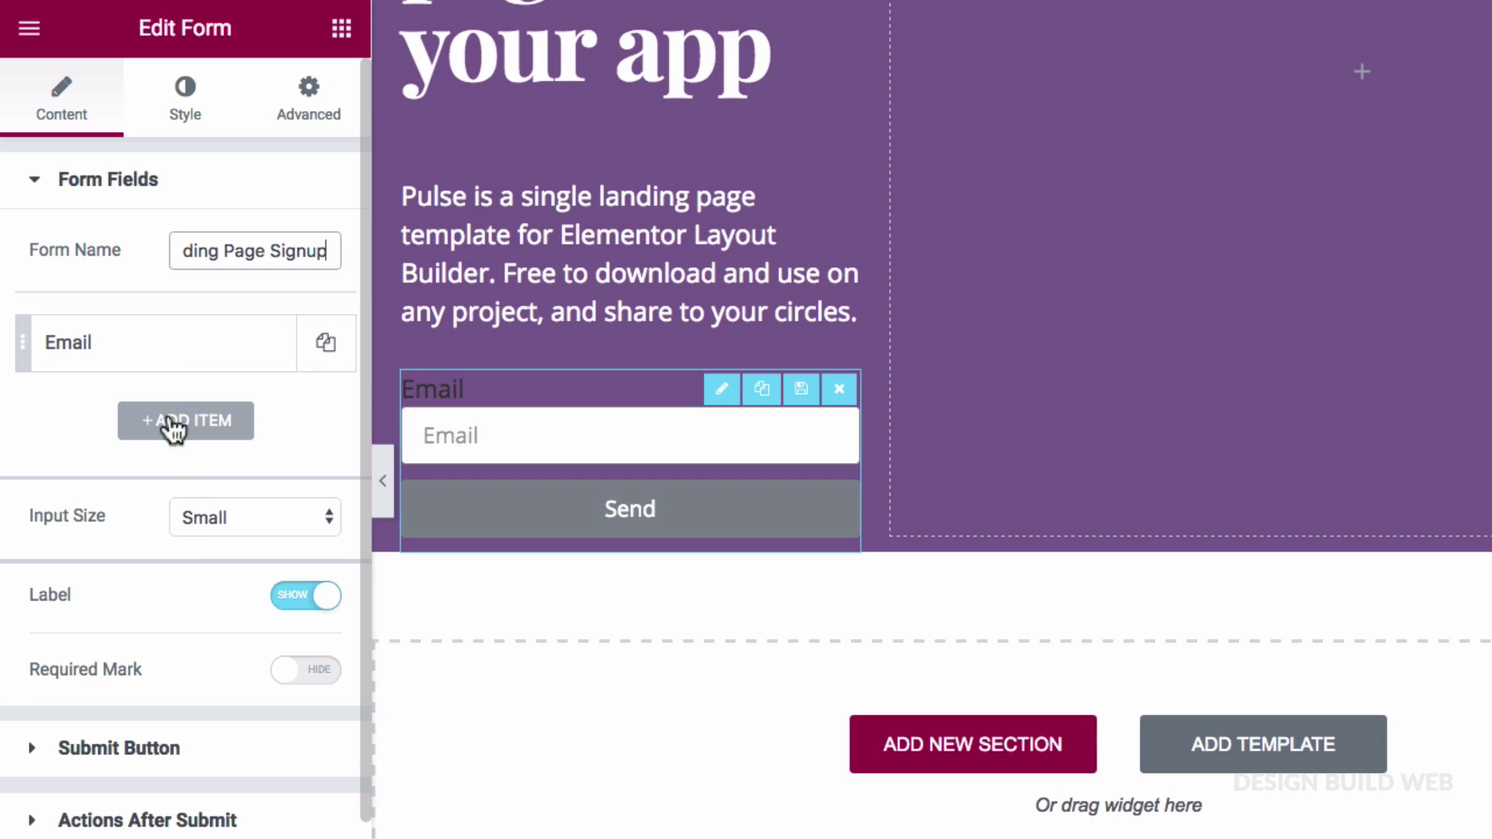
left_click(160, 364)
left_click(175, 543)
type("Your Email")
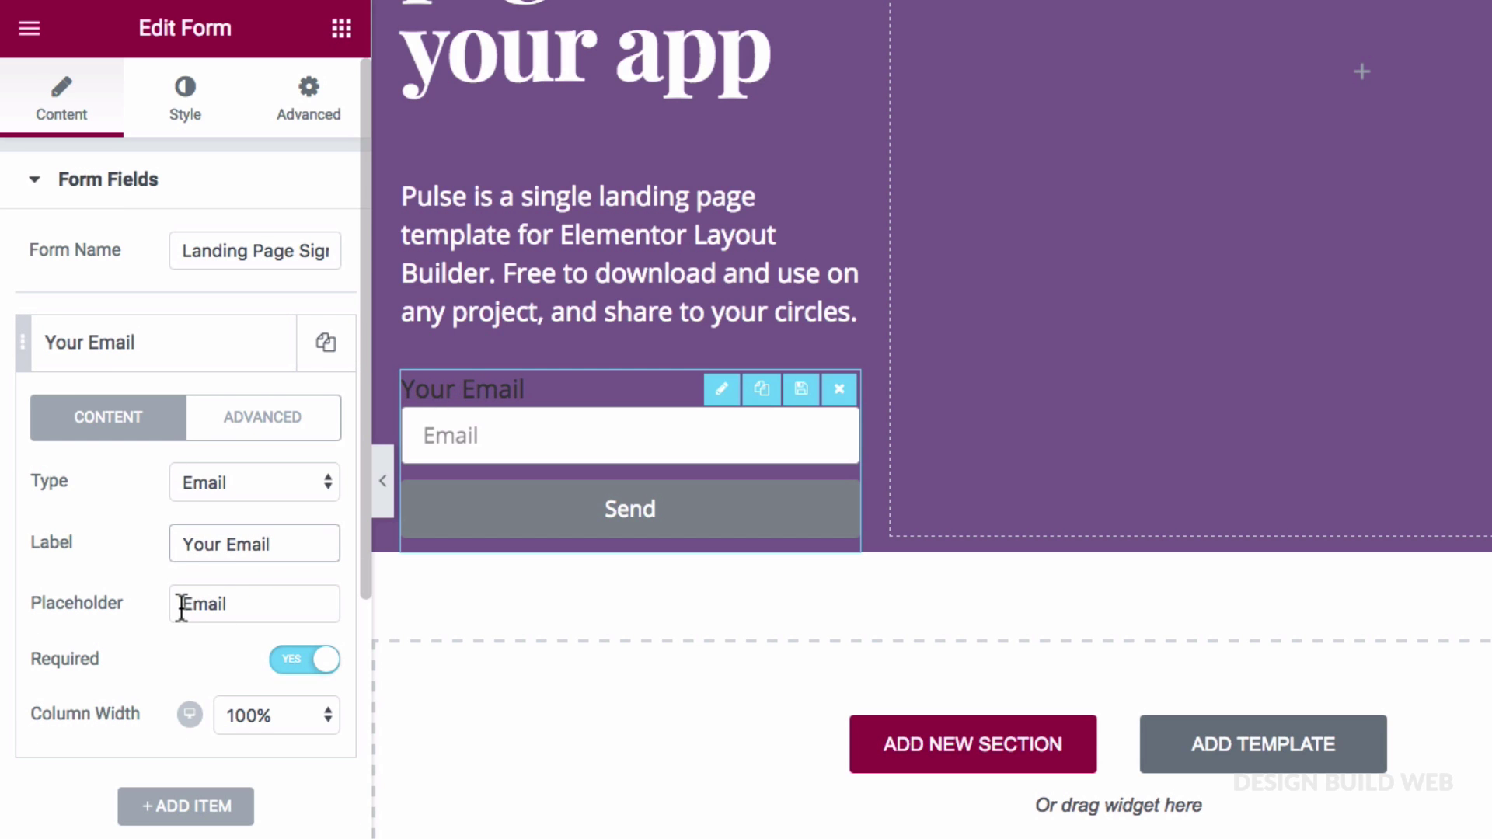
left_click(178, 604)
type("Your")
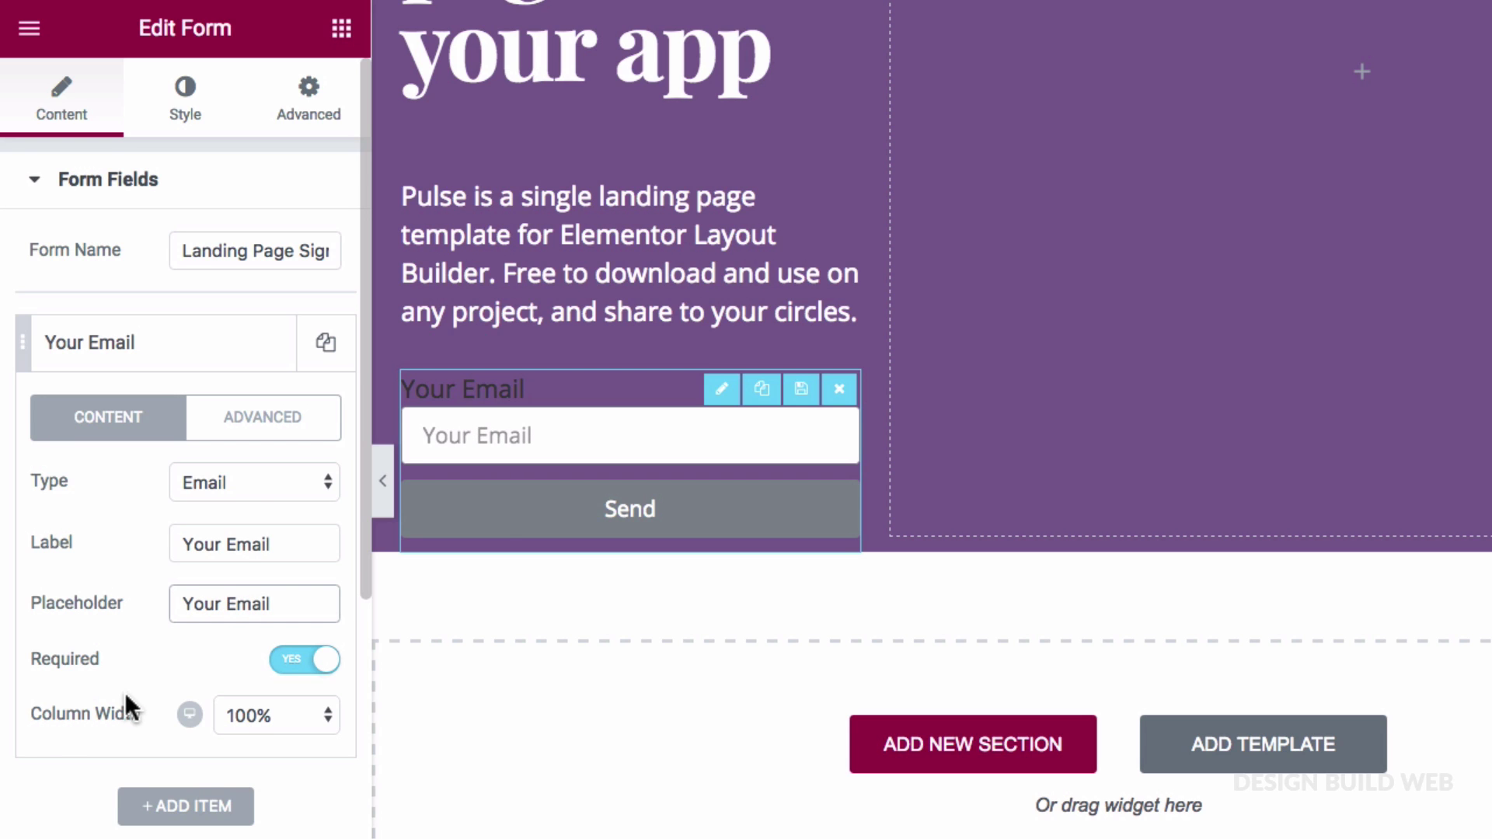
scroll(54, 756, "down", 3)
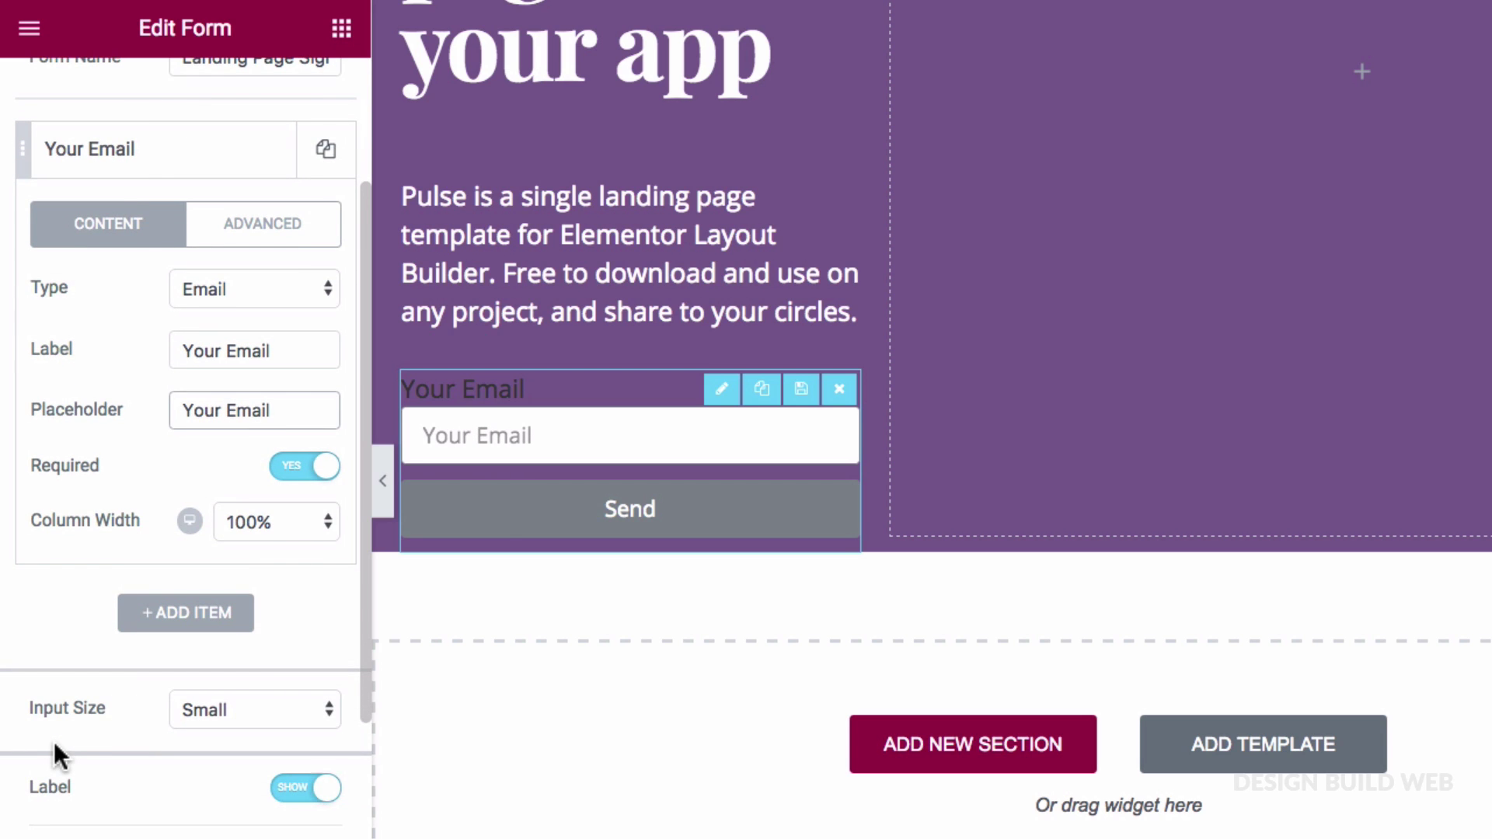
Hide the field labels and set both input size and Send button size to Medium
left_click(294, 774)
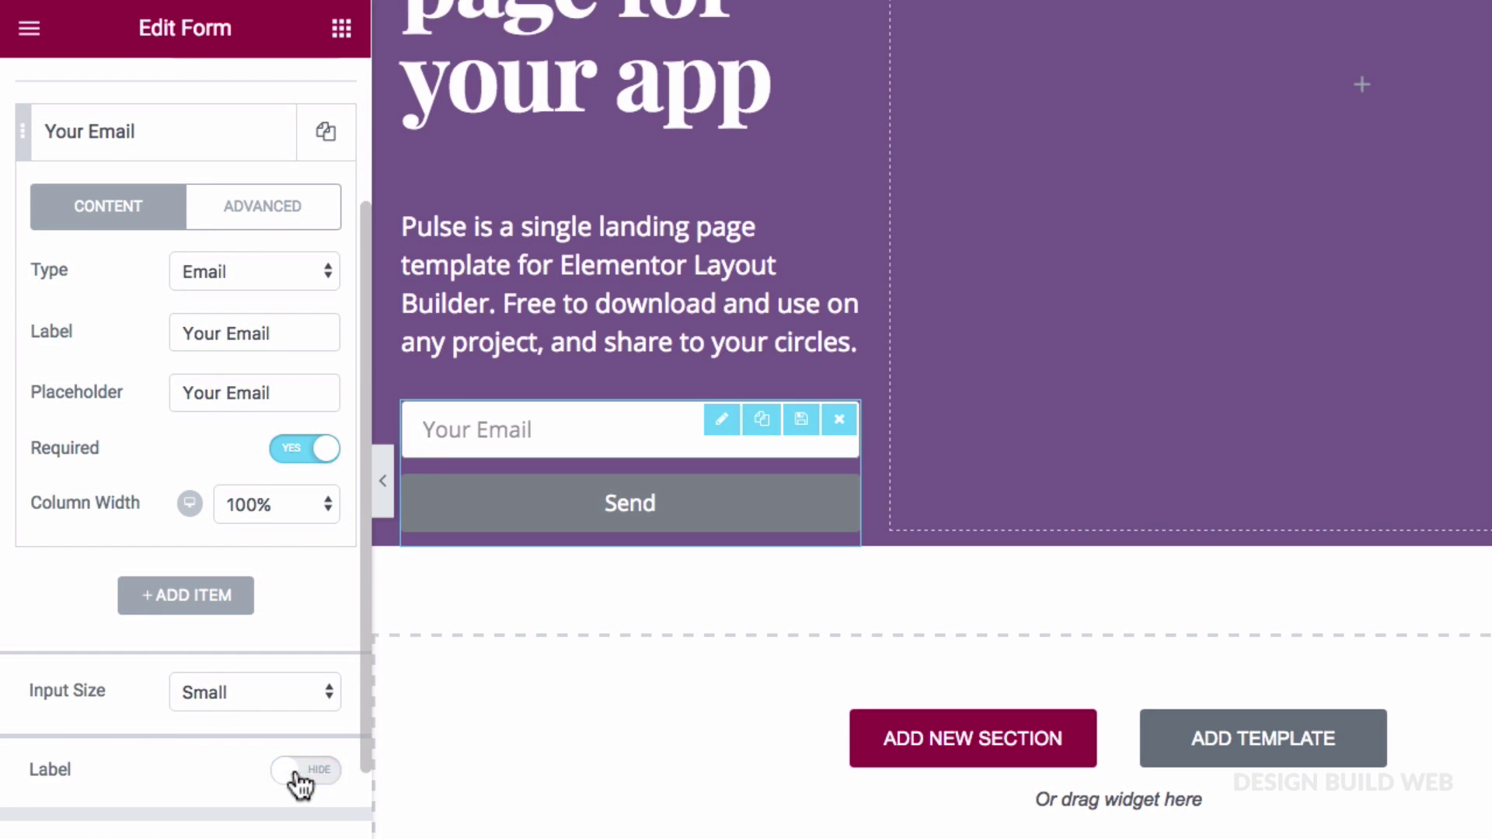
left_click(226, 693)
left_click(224, 714)
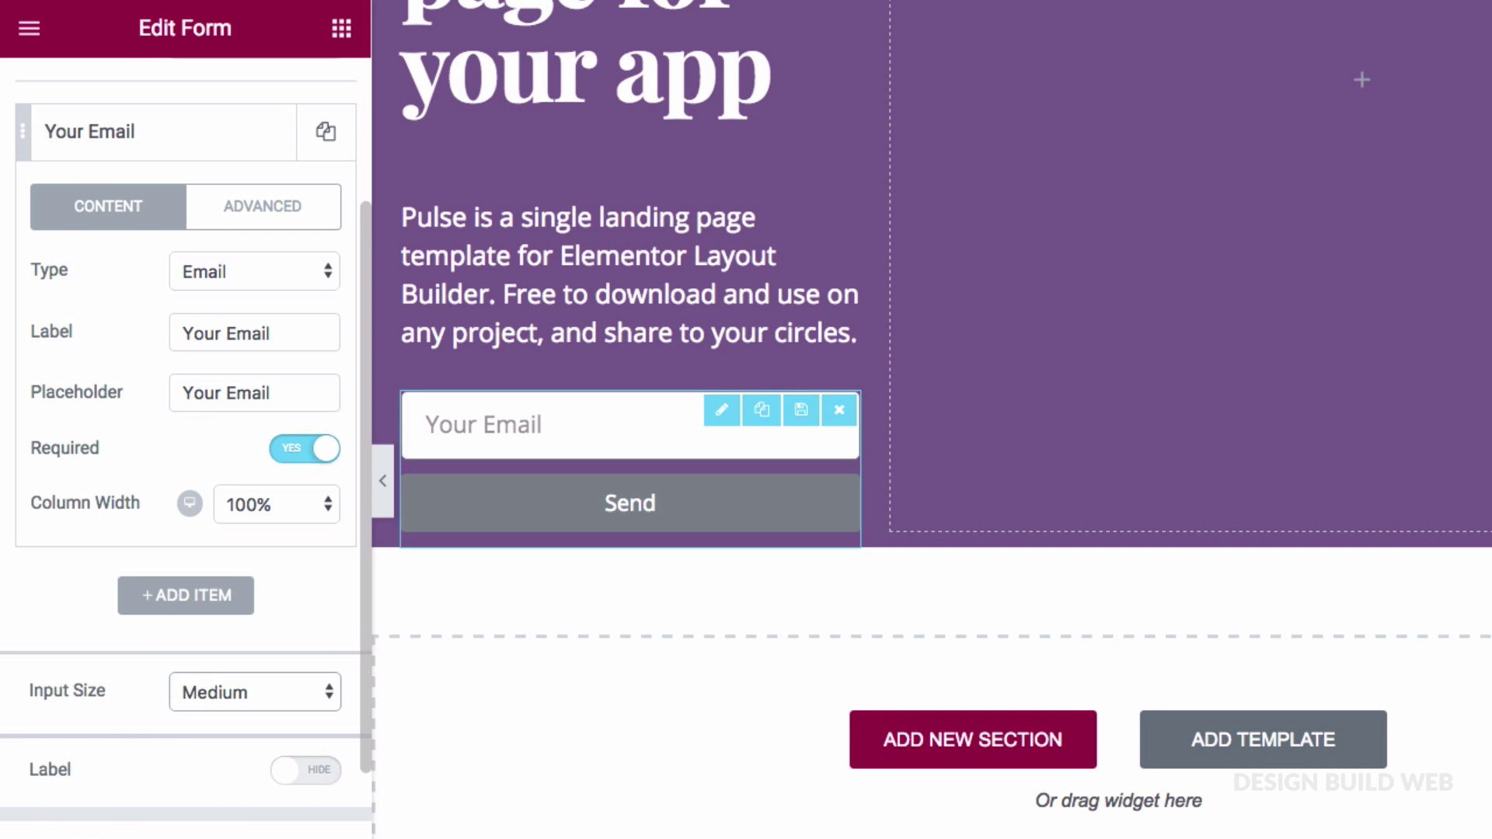
left_click(64, 825)
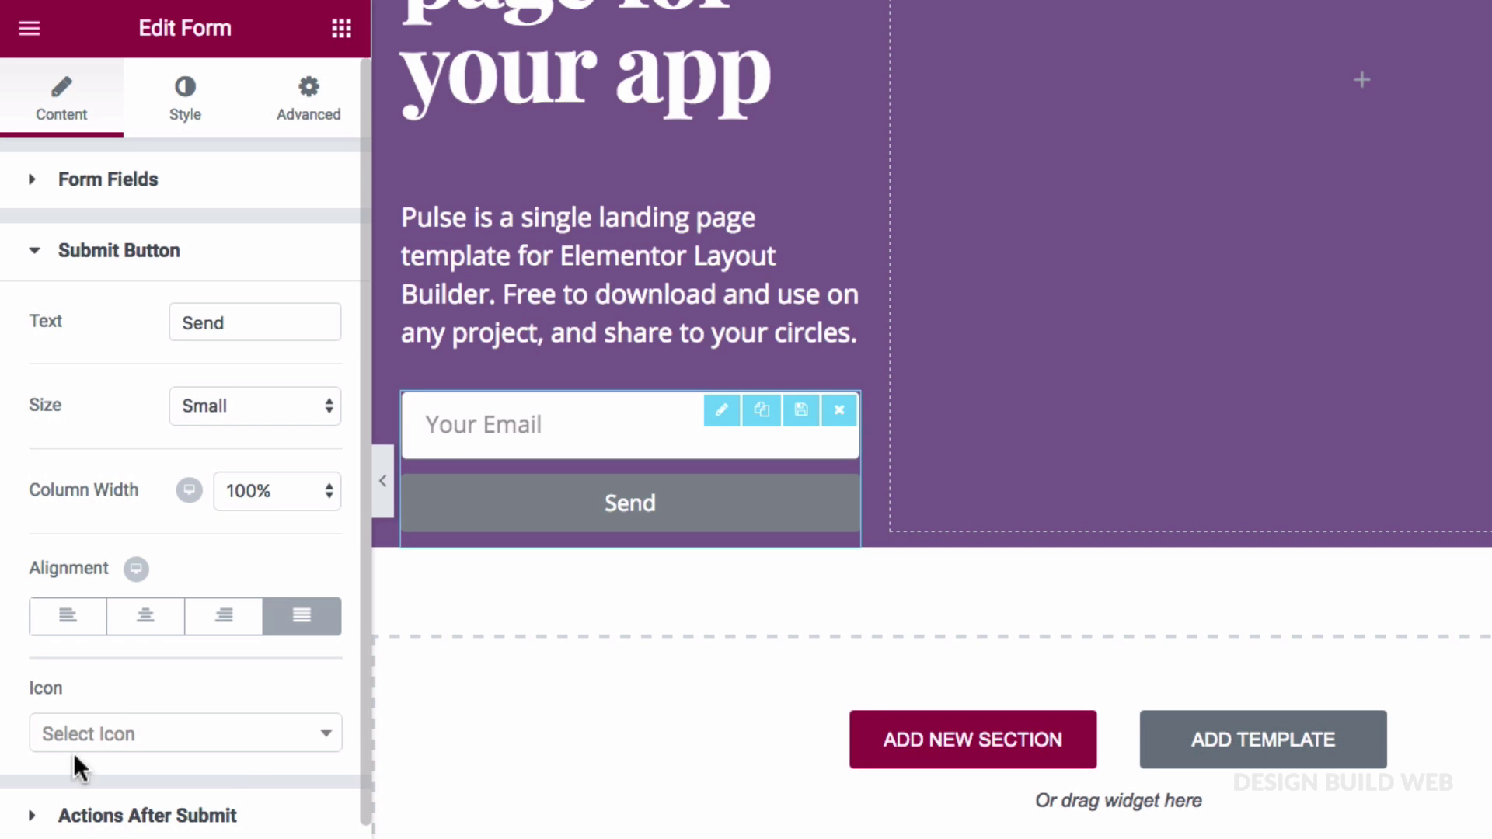
left_click(194, 408)
left_click(206, 424)
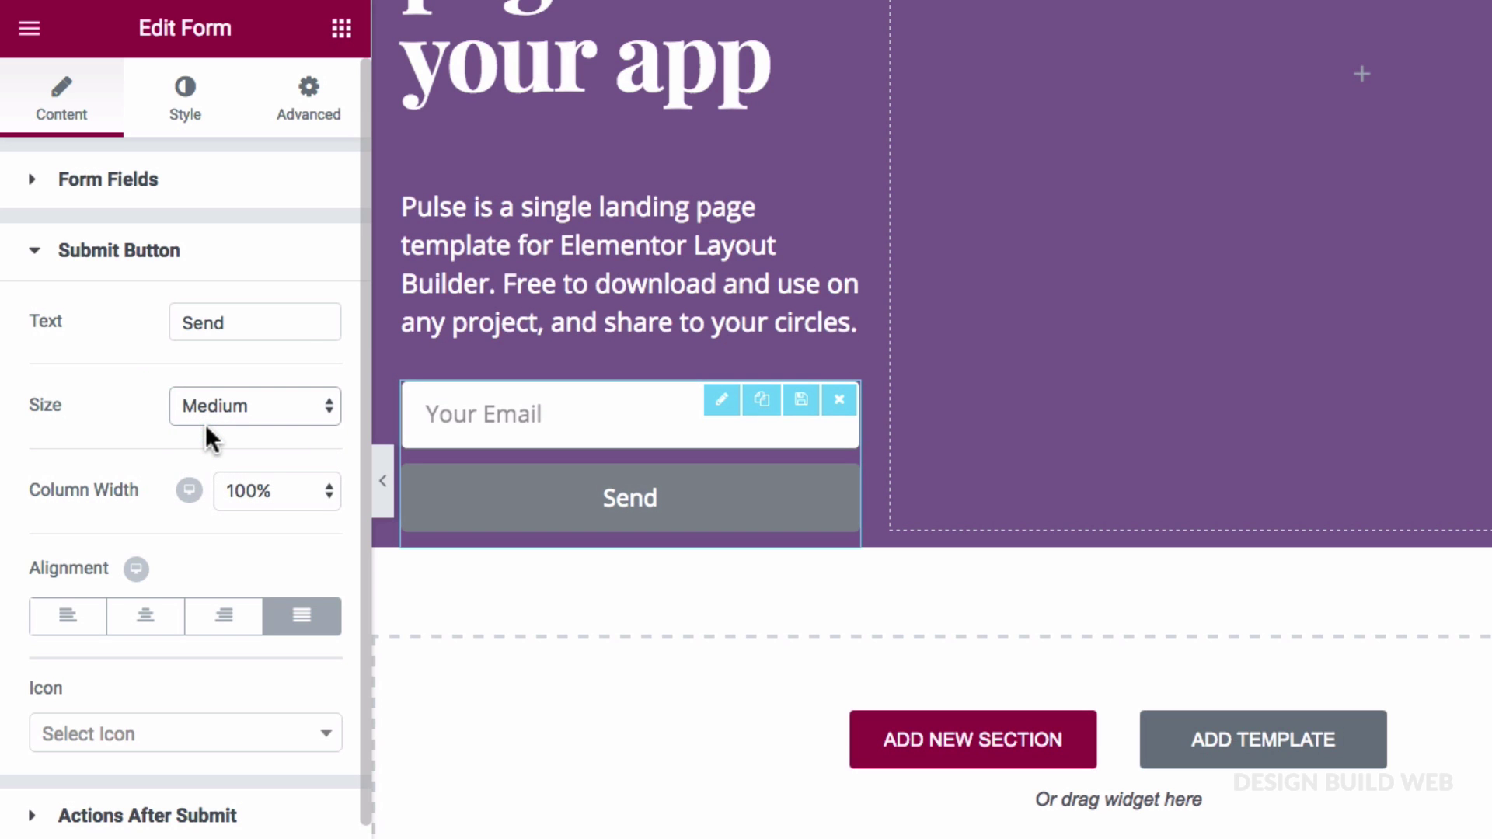
Set the email field's typography transform to Uppercase
left_click(187, 109)
left_click(35, 482)
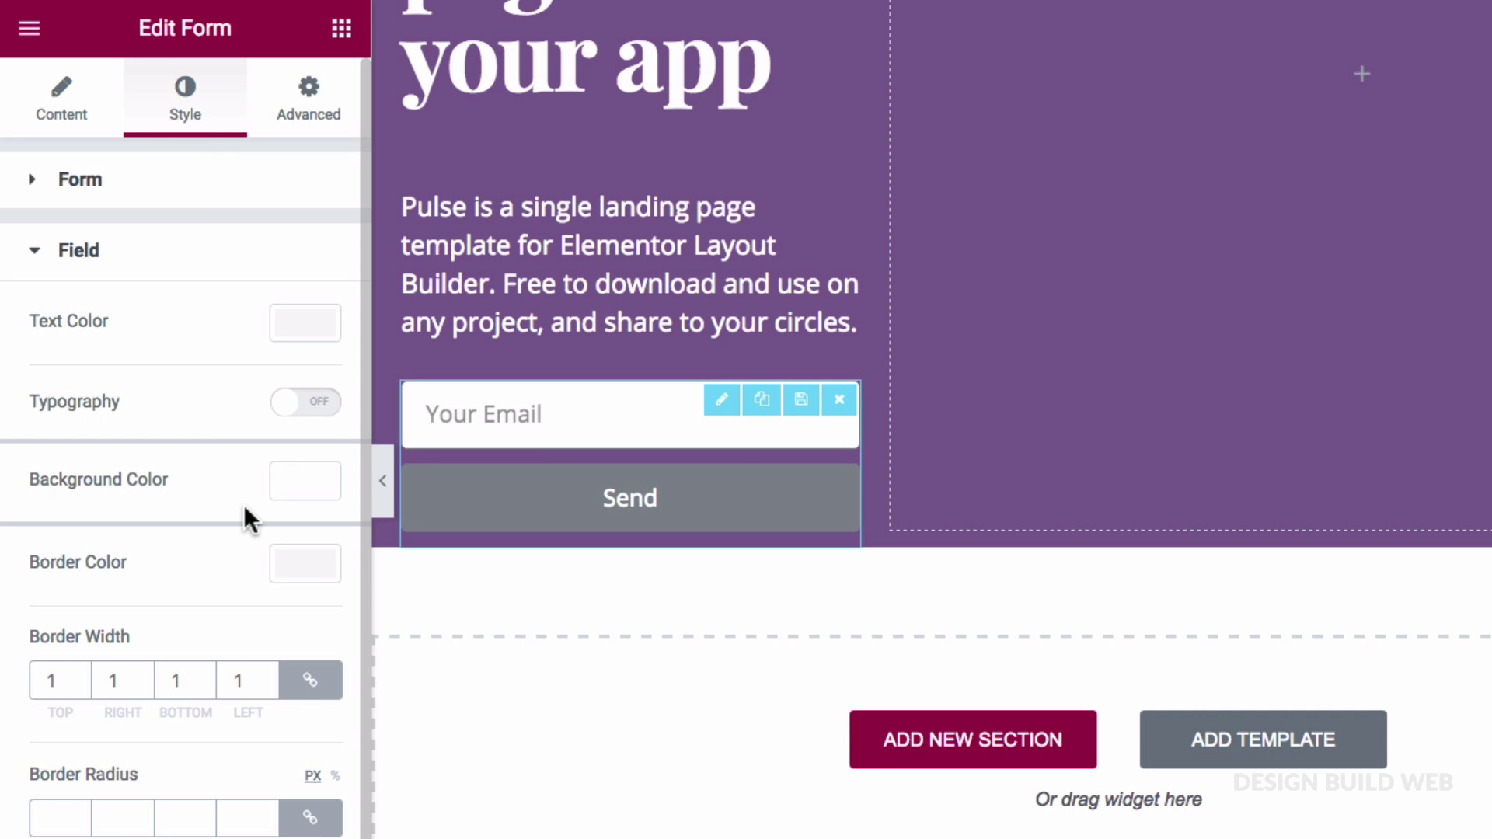
left_click(302, 403)
scroll(175, 700, "down", 2)
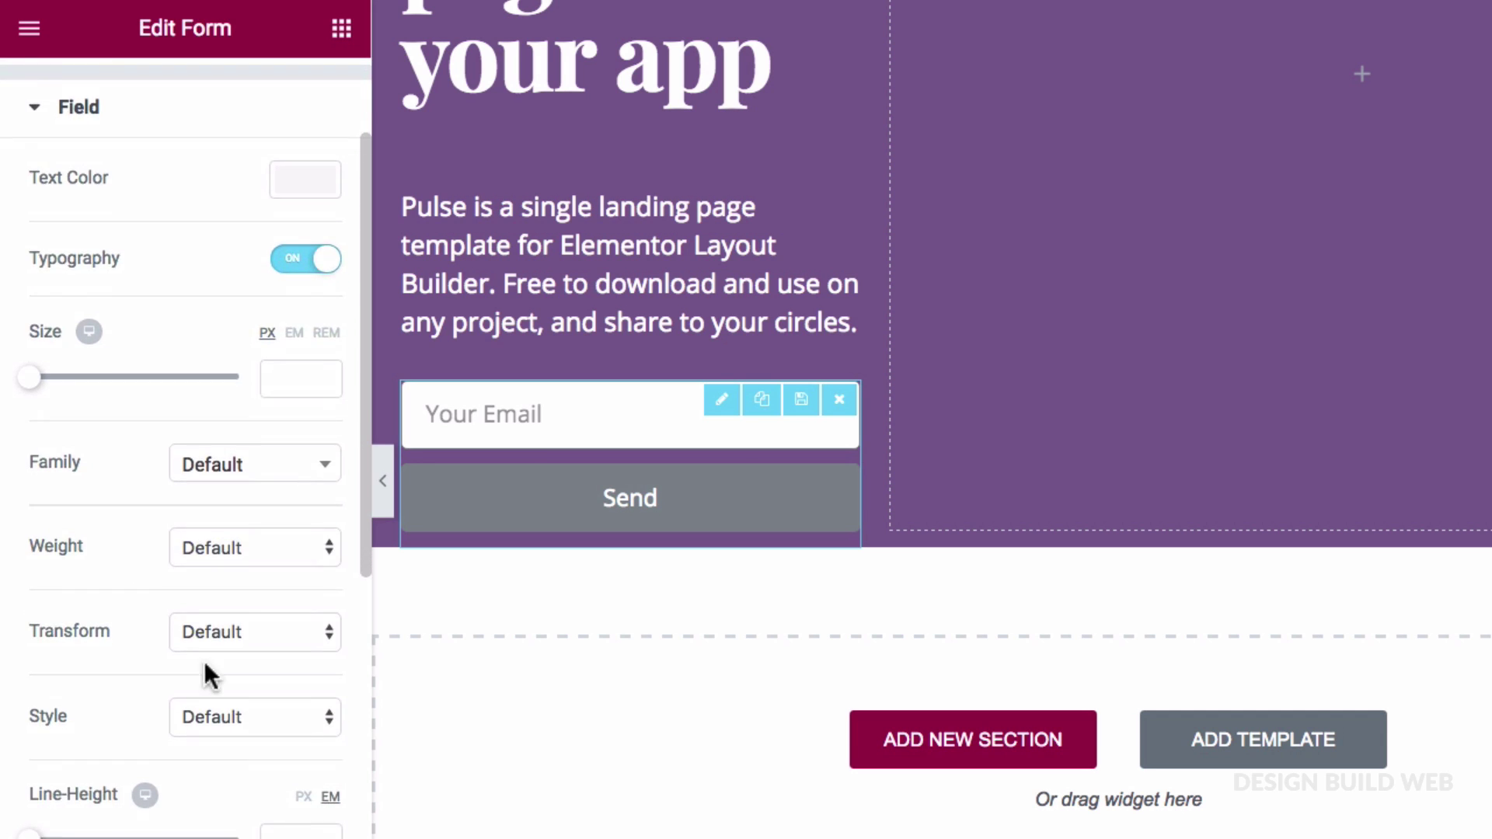
left_click(233, 641)
left_click(230, 655)
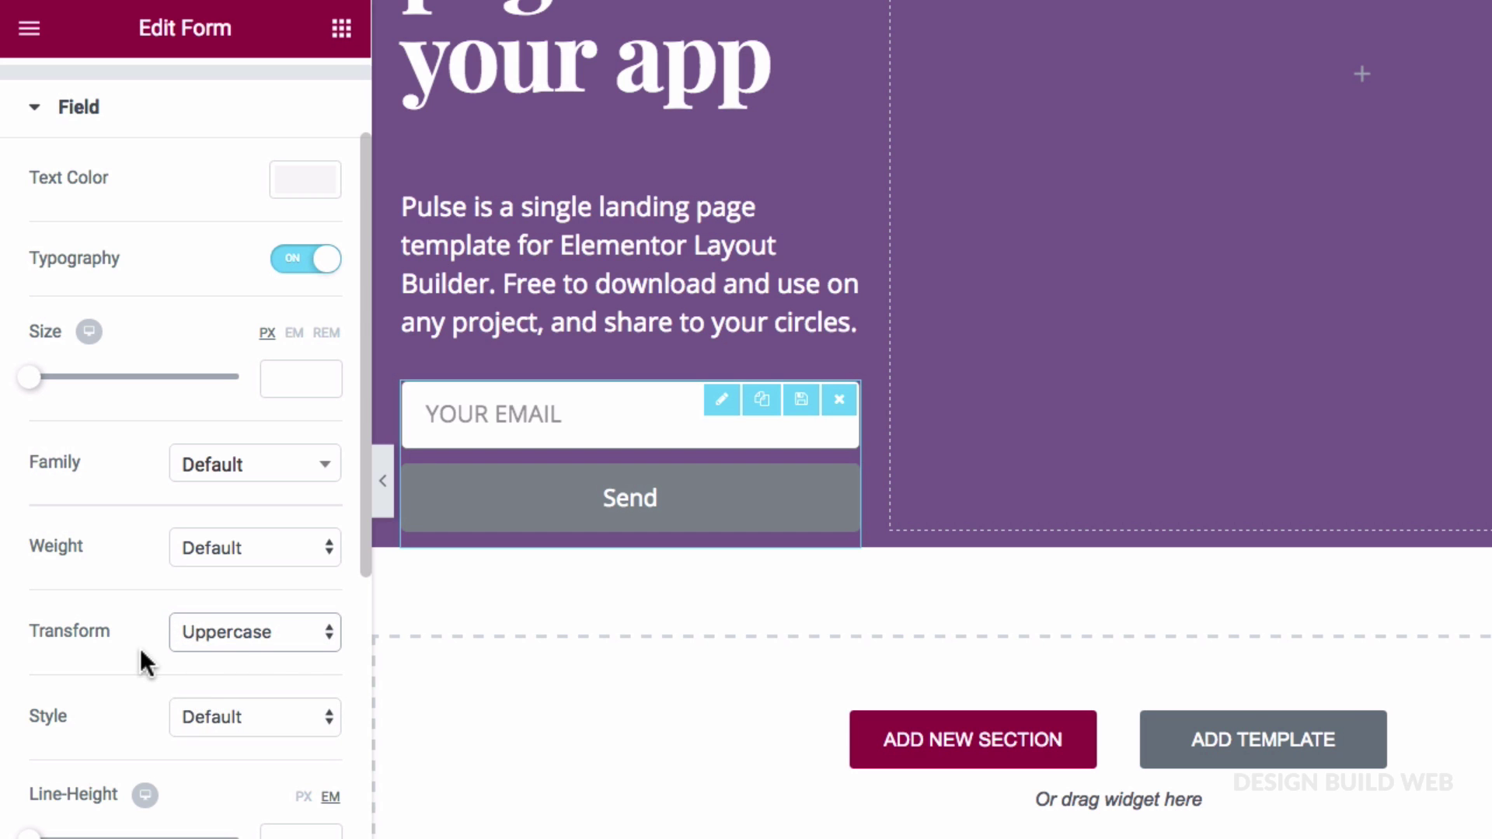
scroll(140, 648, "down", 3)
scroll(141, 660, "down", 5)
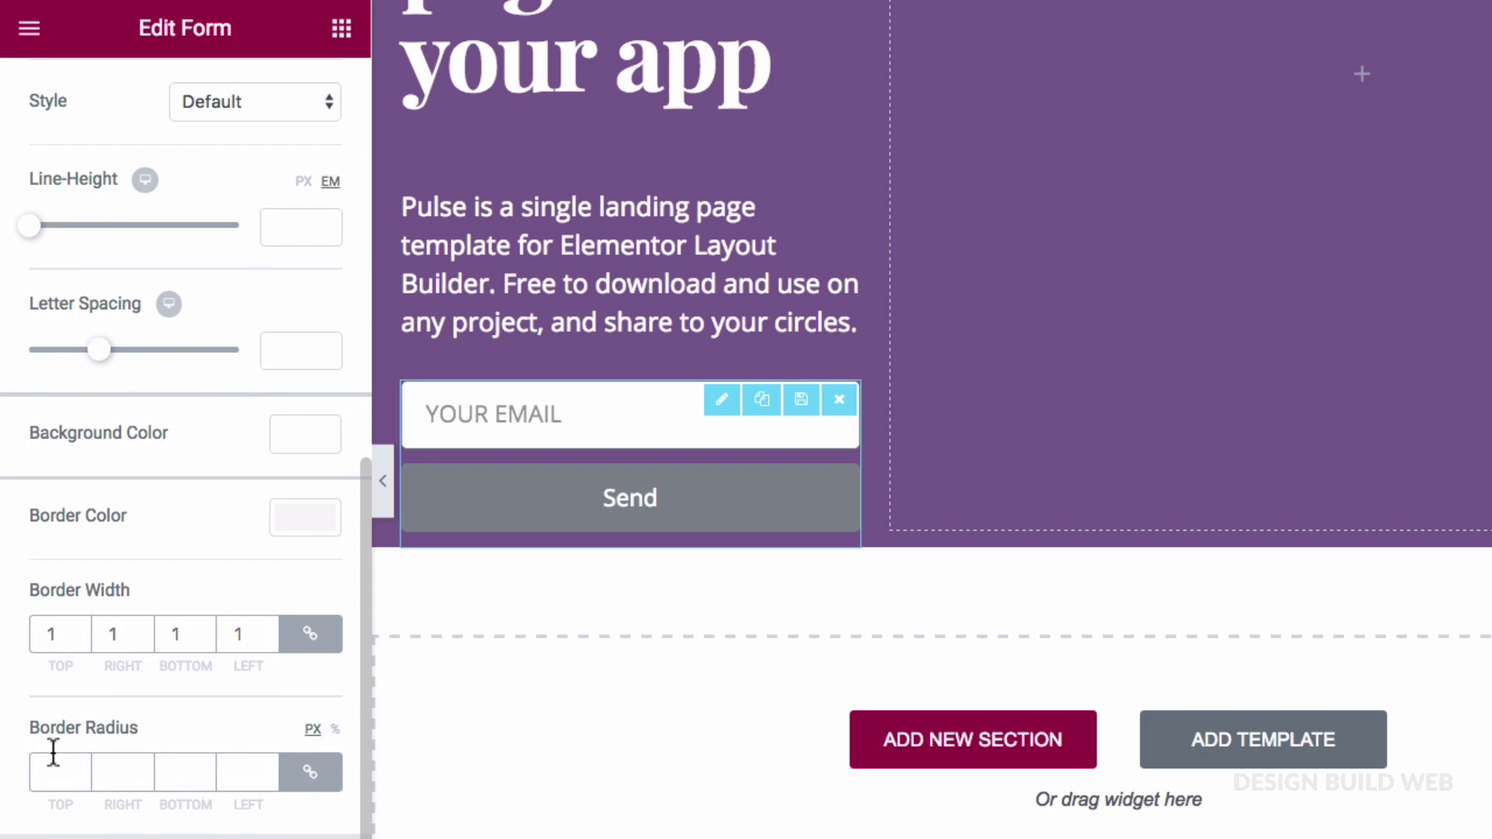
type("0")
scroll(47, 763, "down", 2)
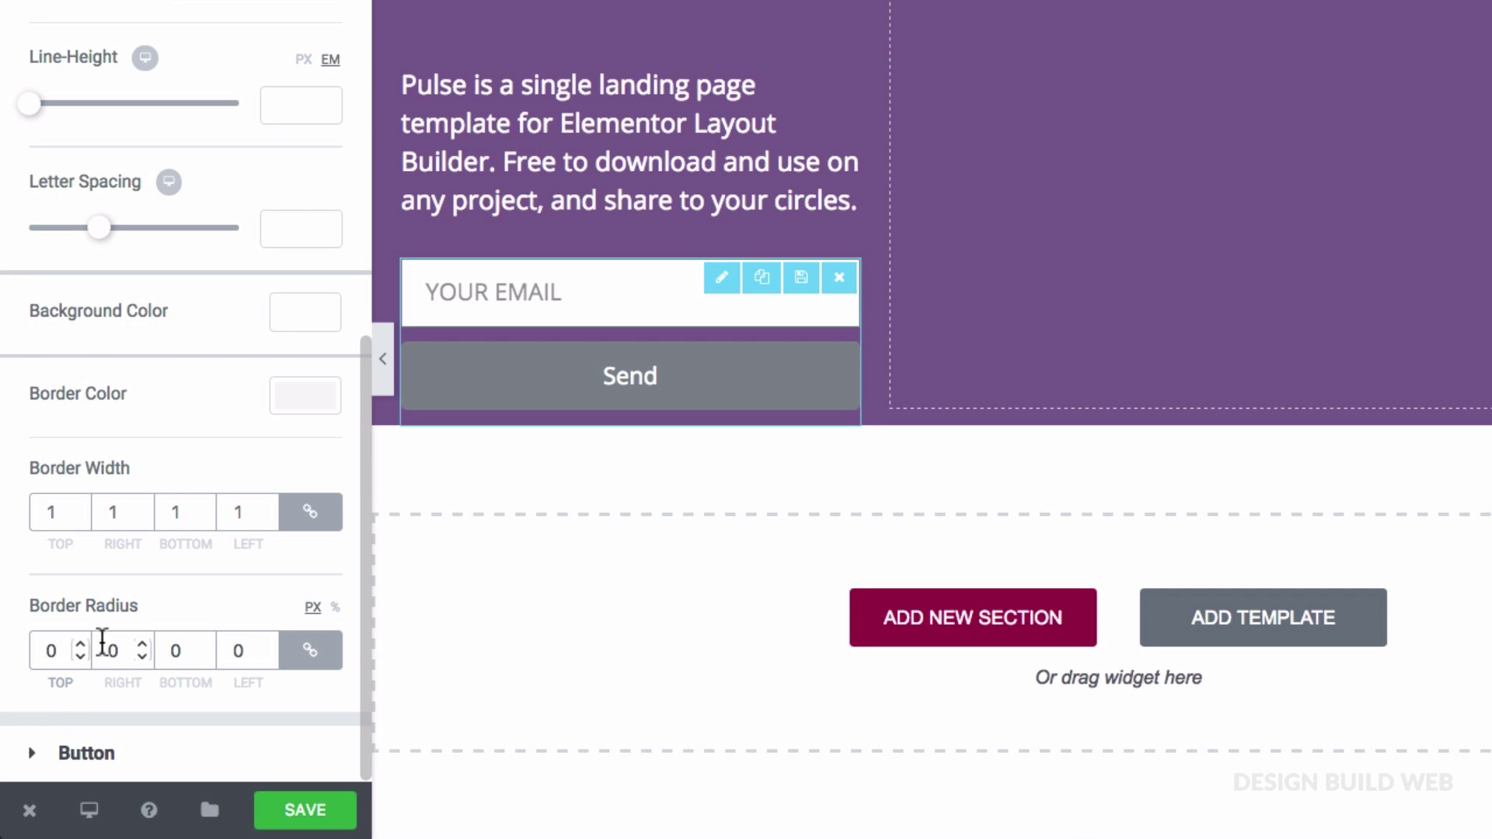
Make the Send button text uppercase with a light purple background, and start its corner radius
left_click(35, 758)
scroll(106, 473, "down", 1)
scroll(151, 509, "down", 2)
left_click(292, 324)
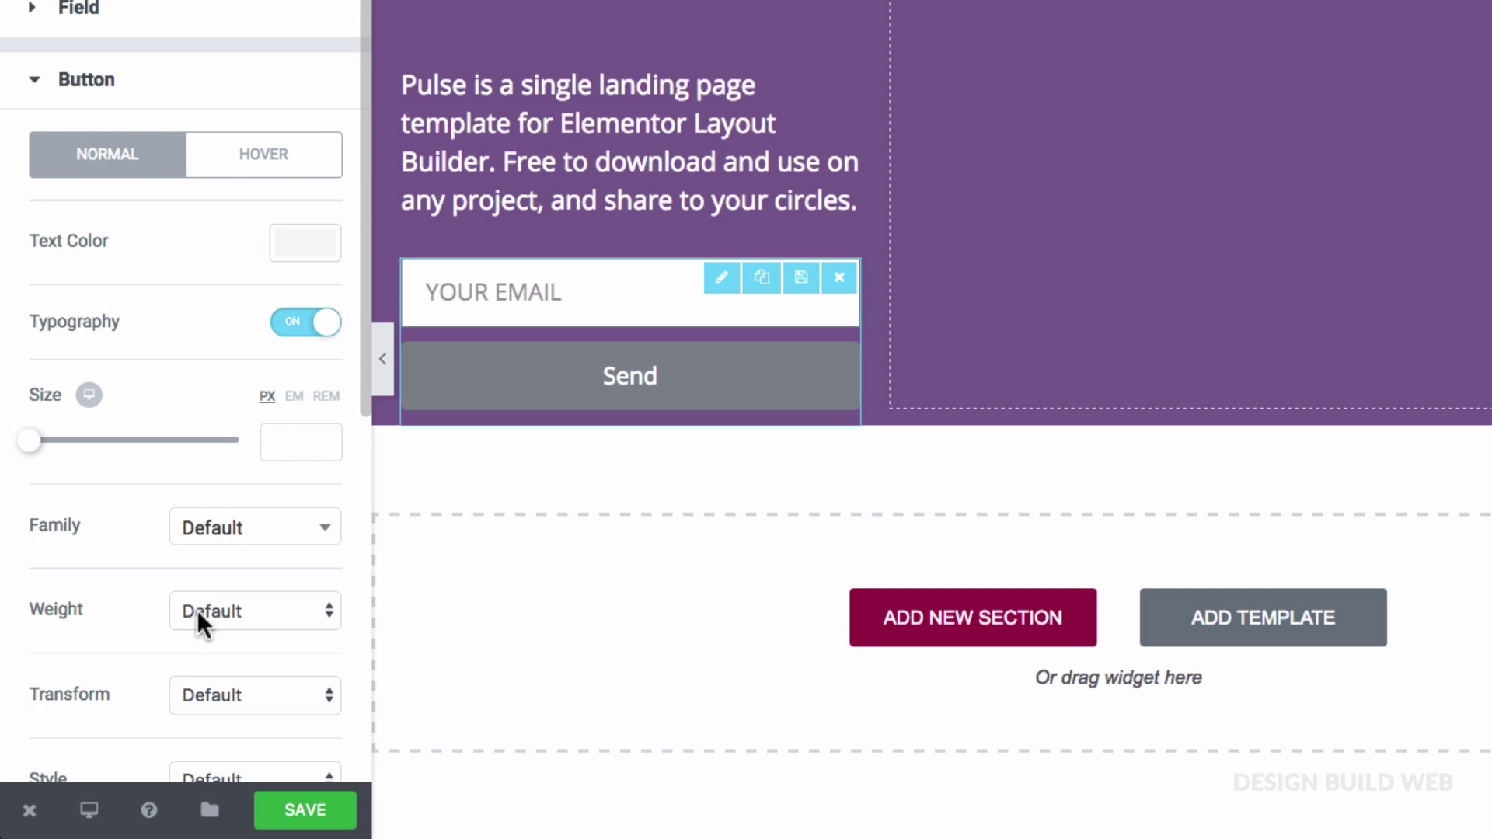
left_click(199, 699)
left_click(197, 714)
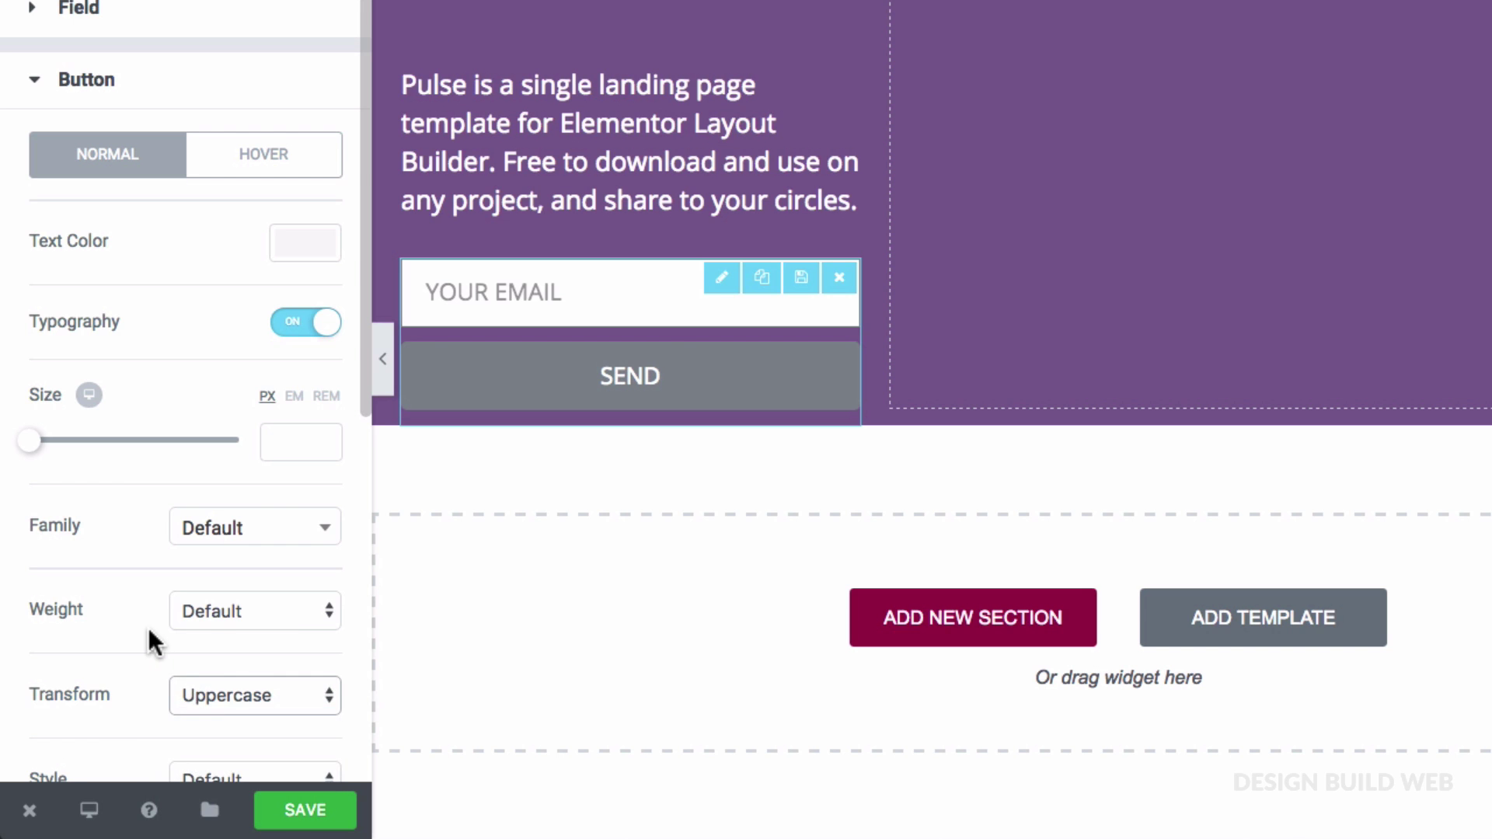
scroll(148, 628, "down", 5)
scroll(176, 635, "down", 2)
scroll(256, 659, "down", 2)
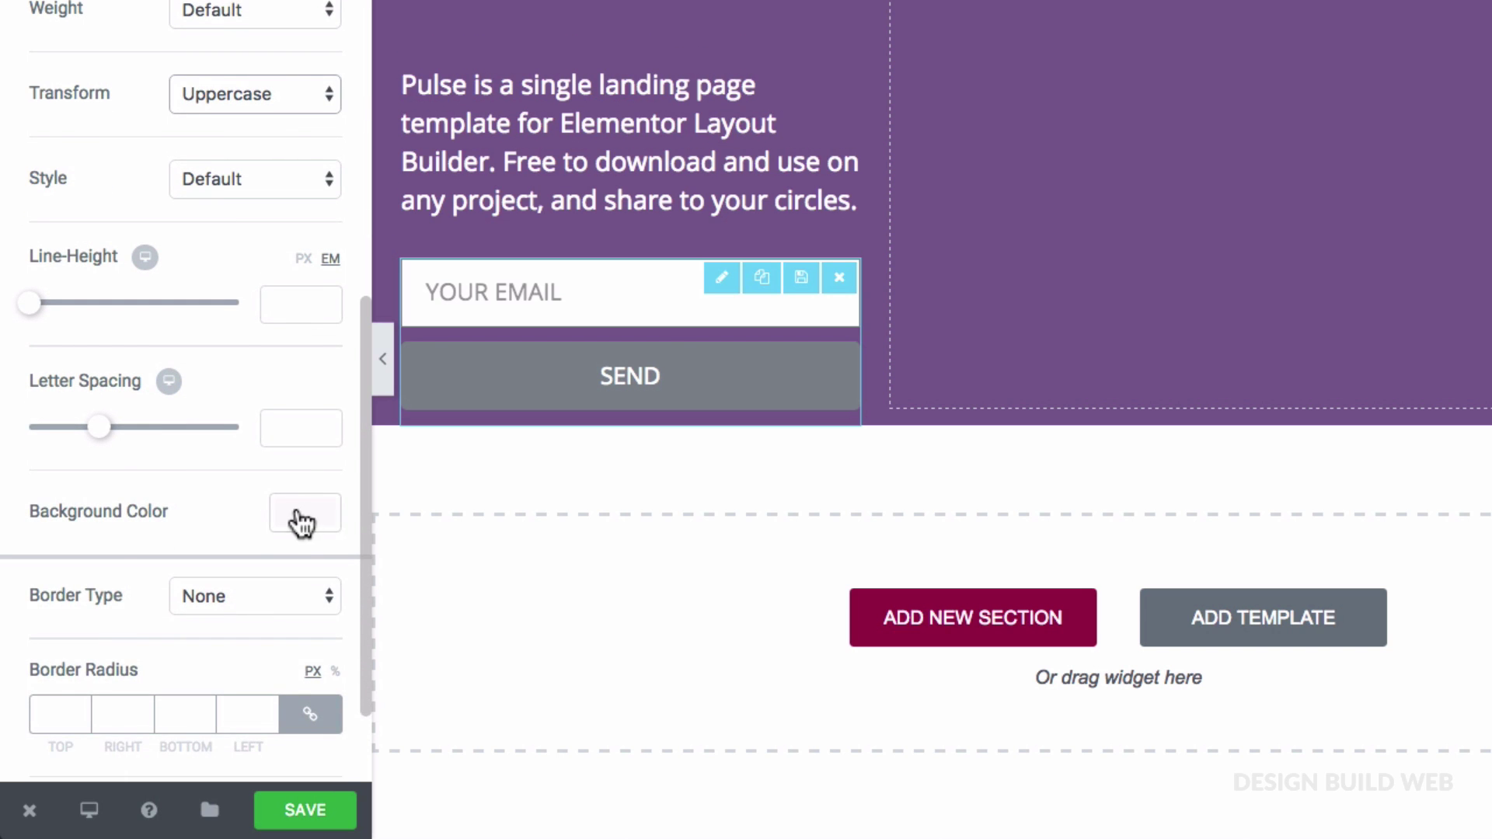
left_click(301, 521)
scroll(194, 662, "down", 2)
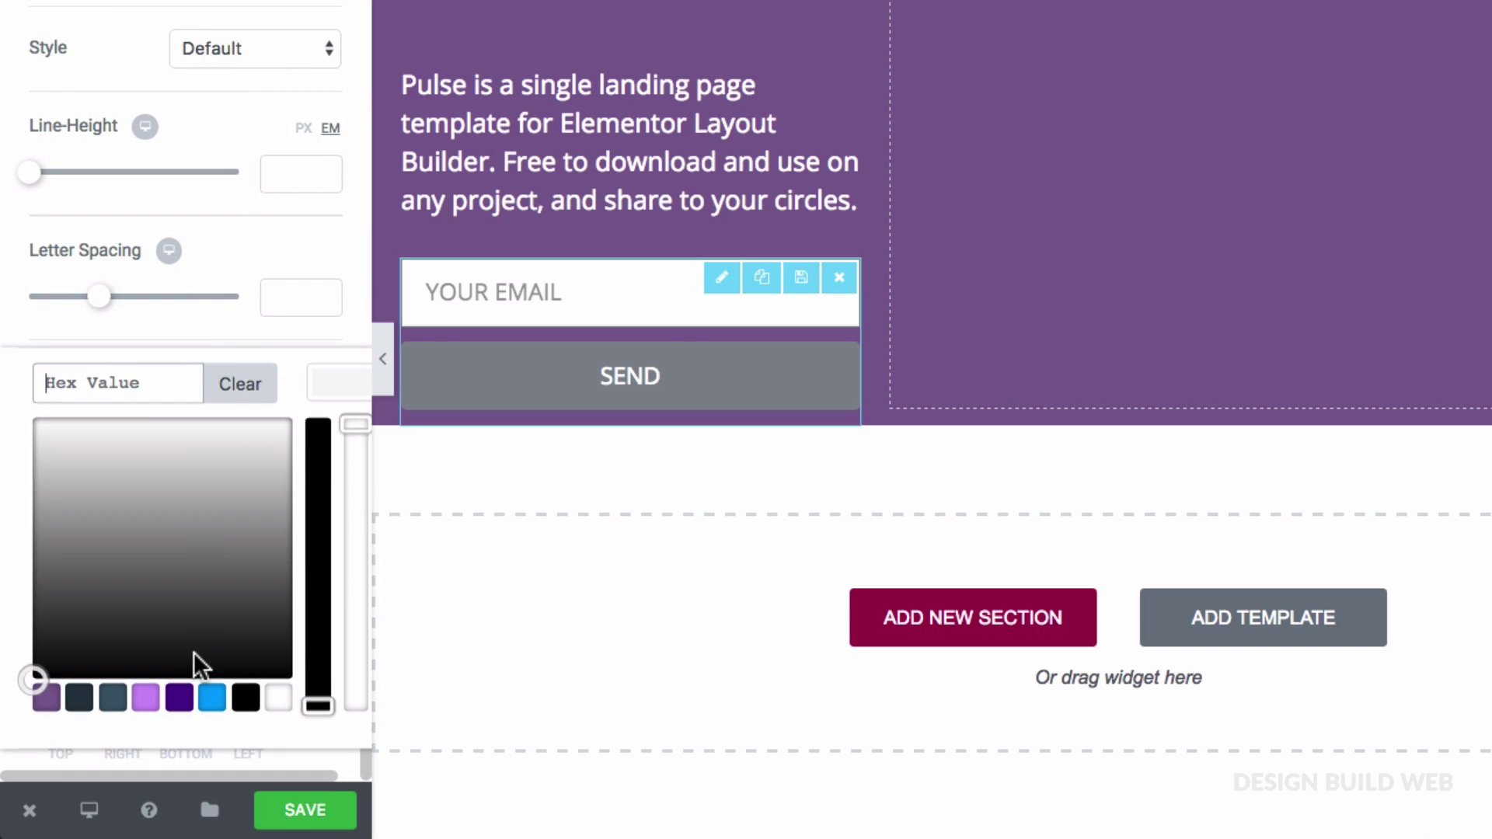
left_click(146, 697)
left_click(85, 337)
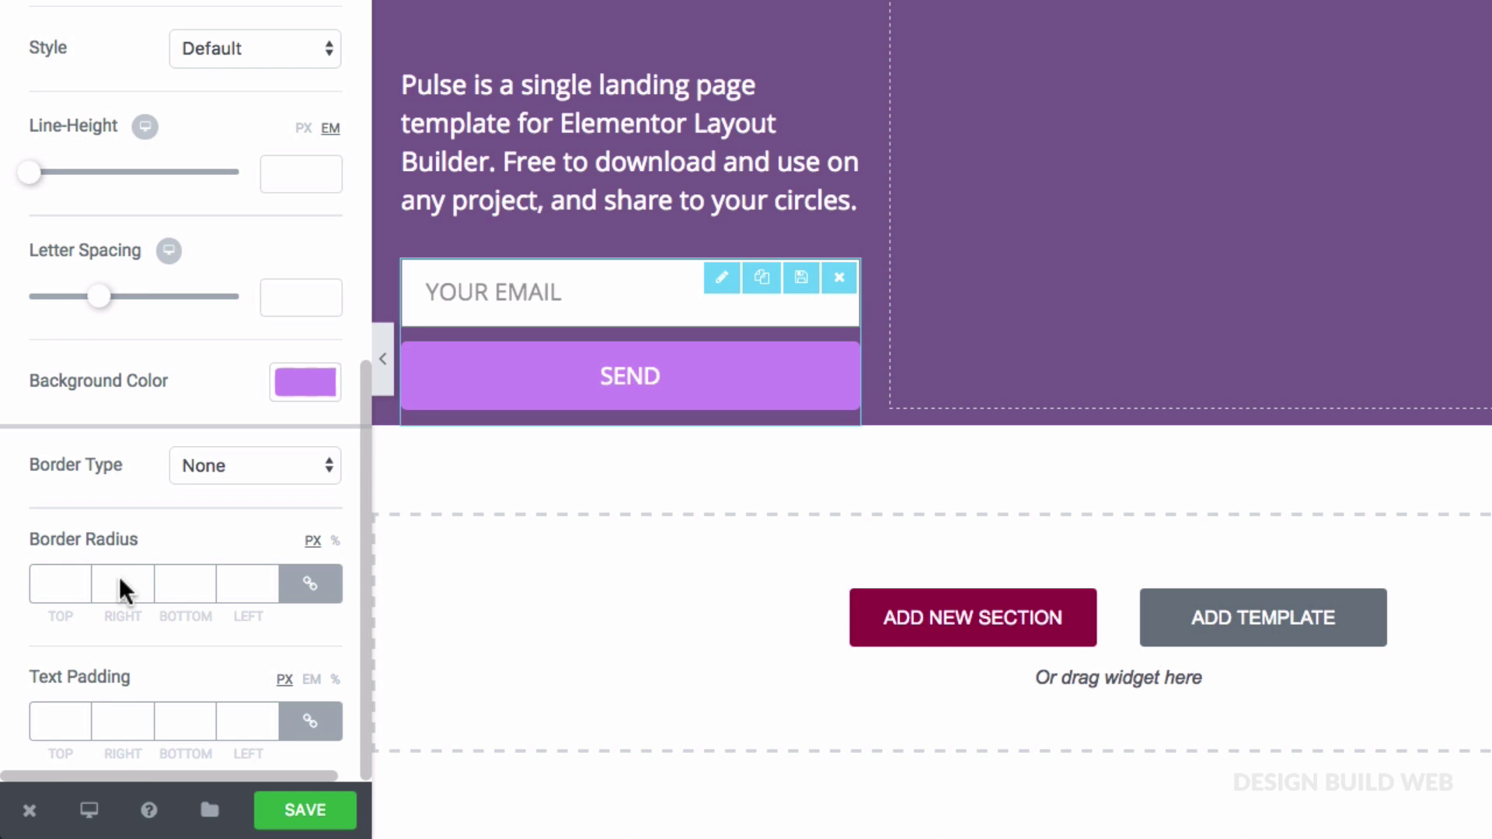
left_click(50, 586)
type("0")
scroll(199, 554, "up", 5)
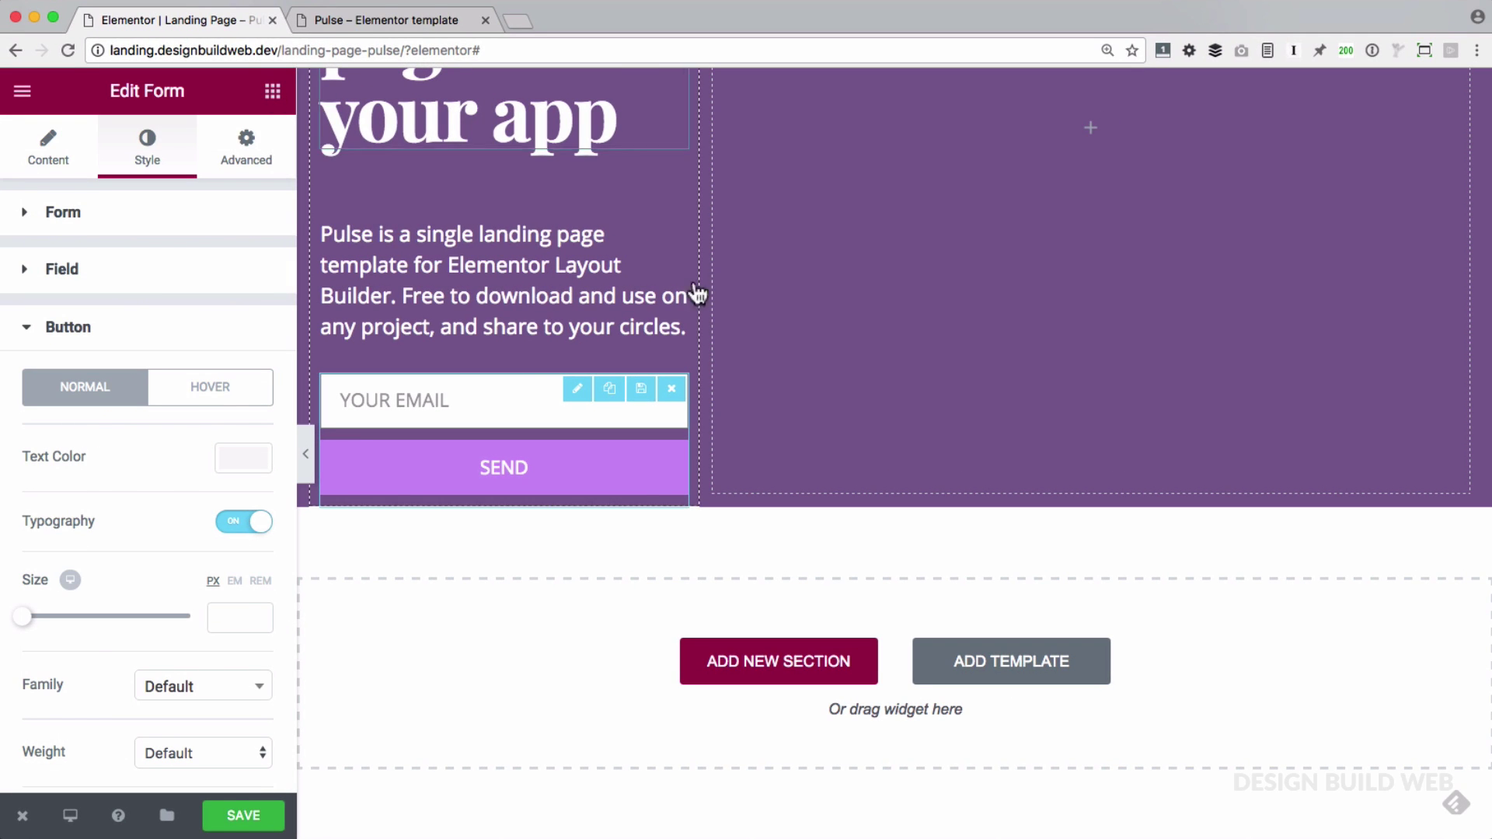
scroll(693, 281, "up", 5)
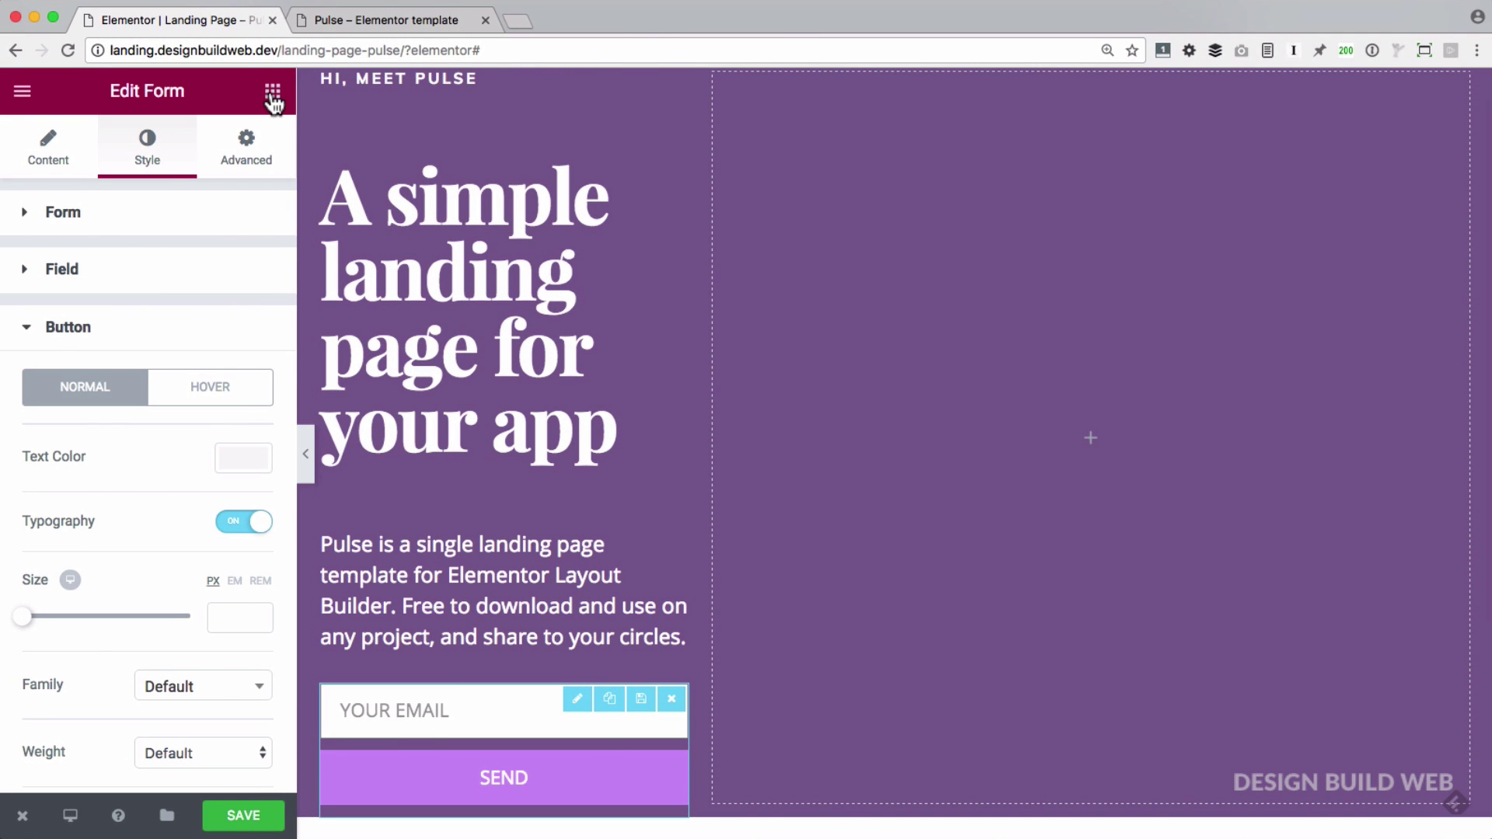
Add an Image widget showing hero-bg to the right column, at Full size, aligned right
left_click(272, 94)
left_click_drag(70, 367, 875, 379)
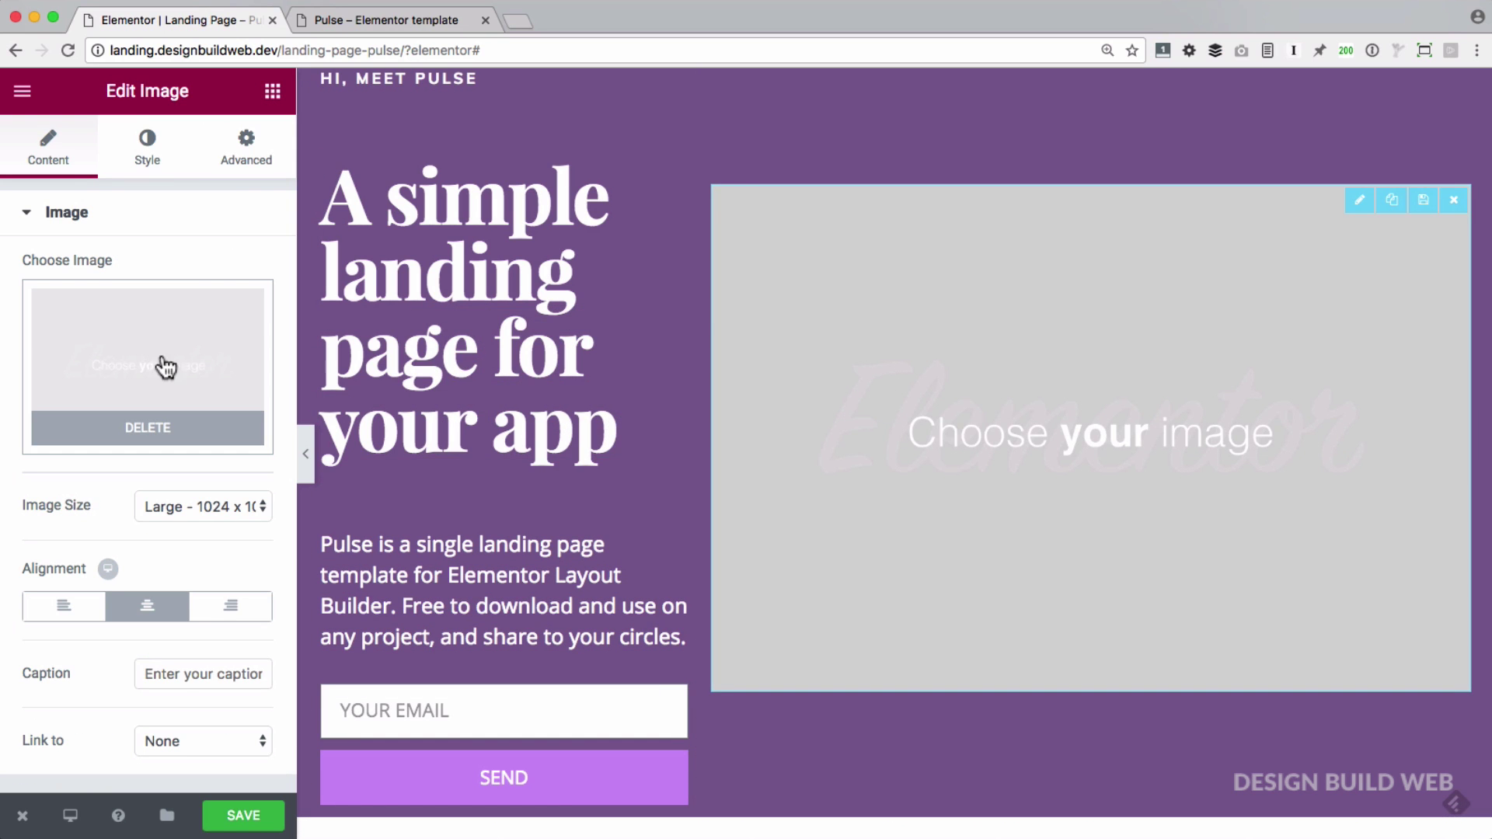
left_click(151, 355)
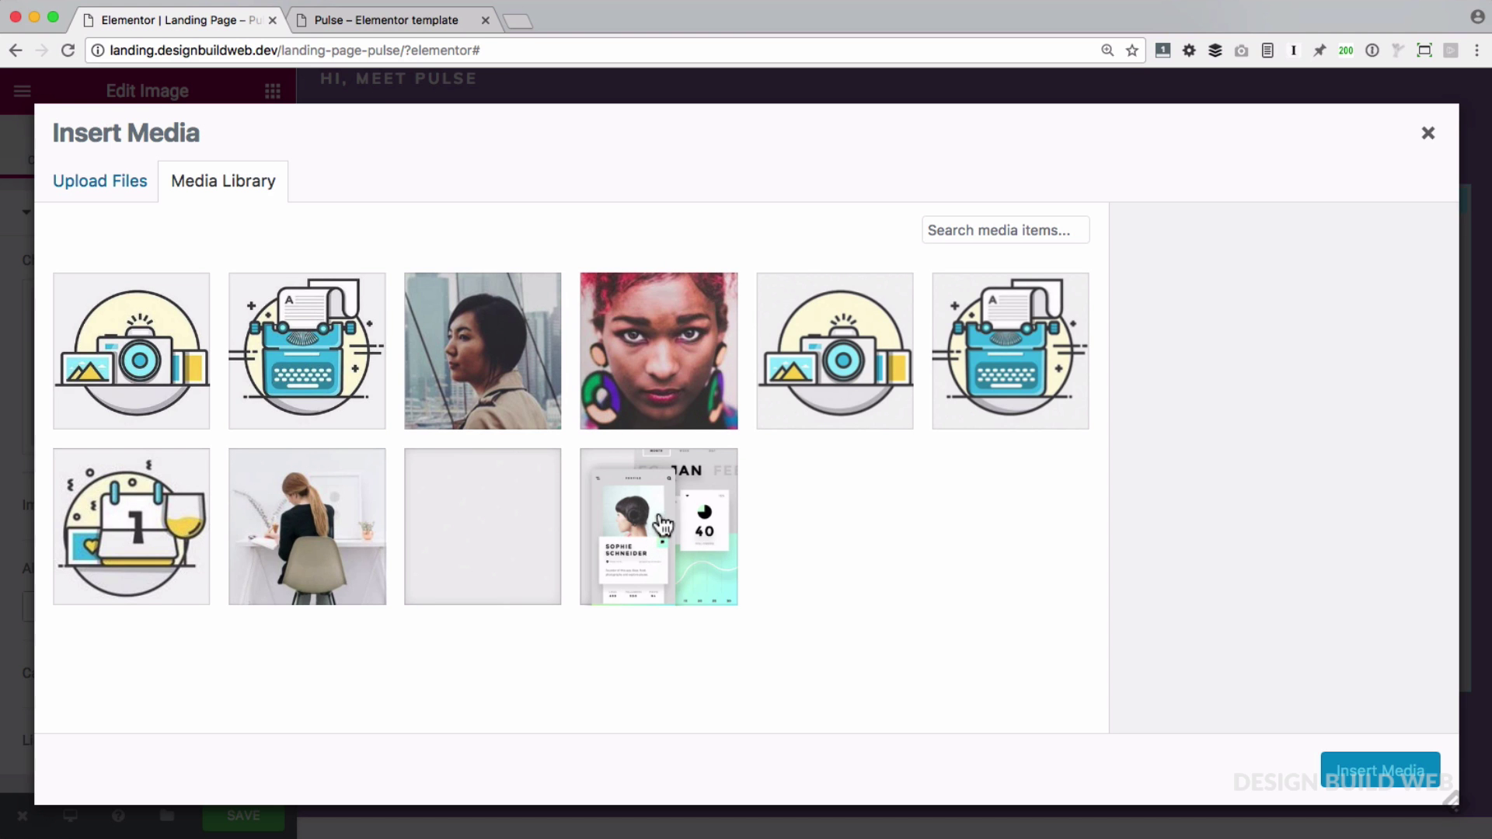
left_click(656, 529)
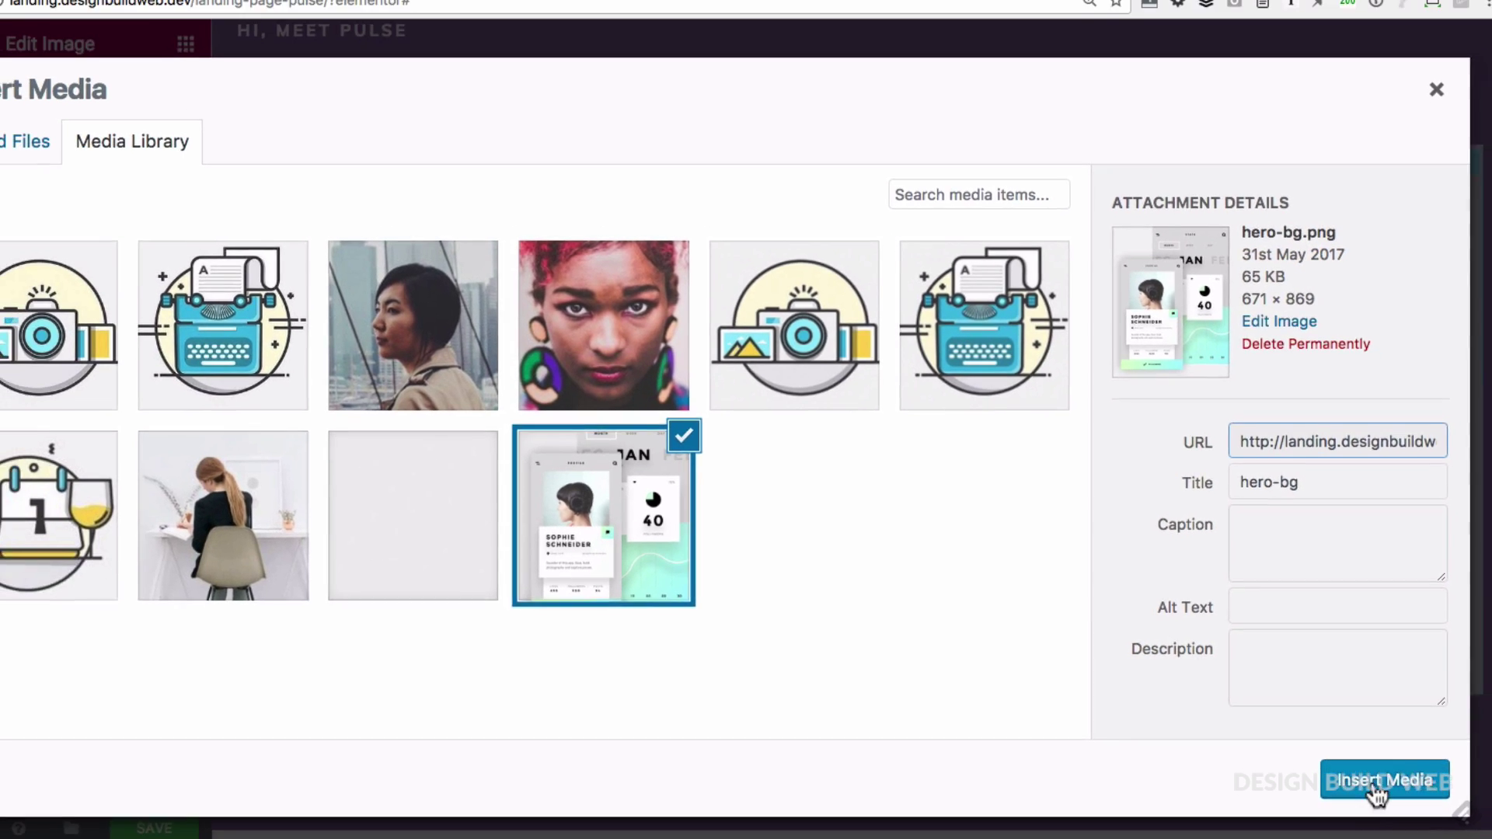
left_click(1387, 802)
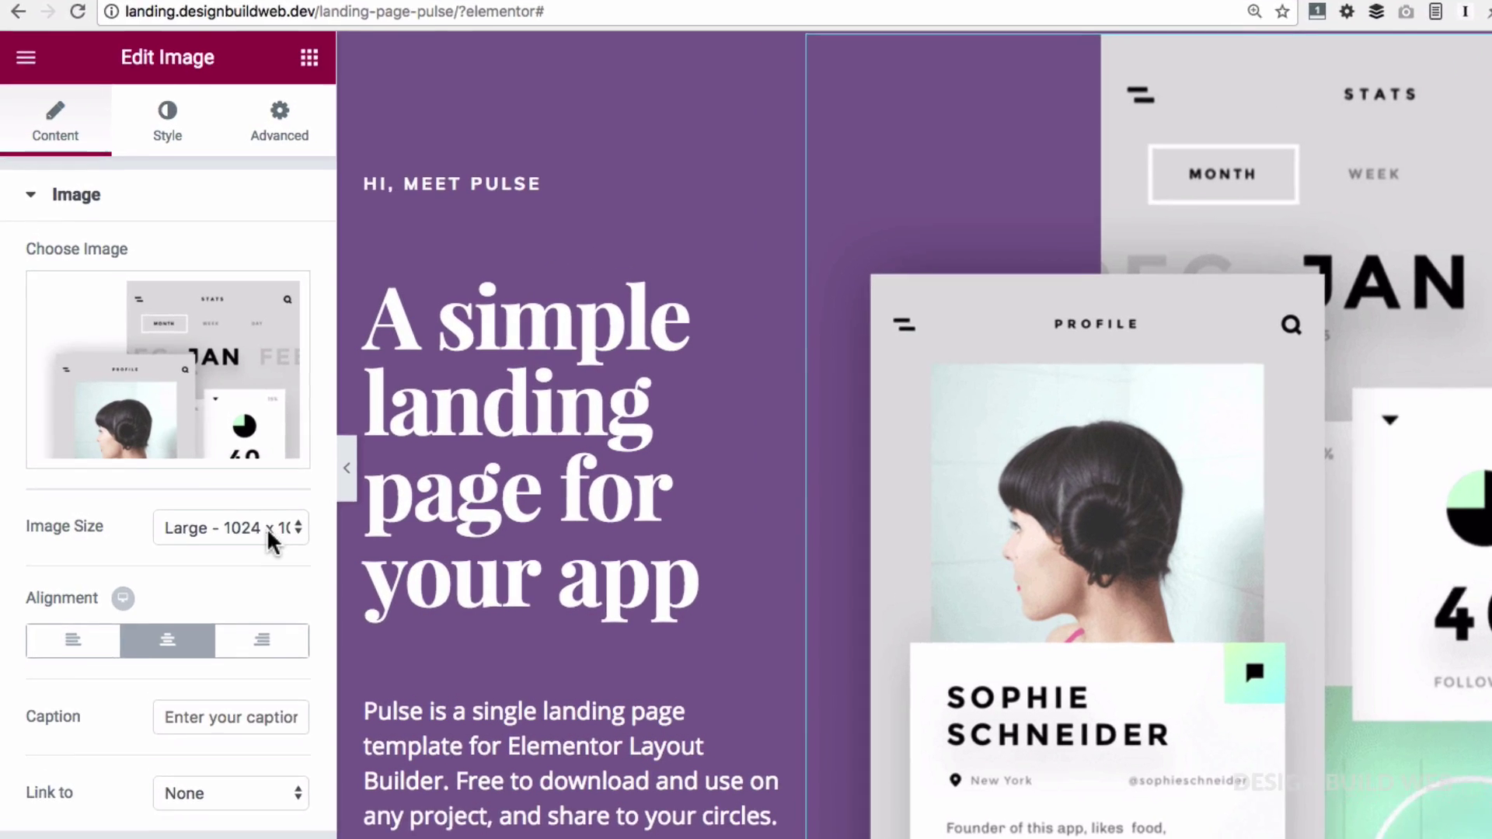
left_click(176, 508)
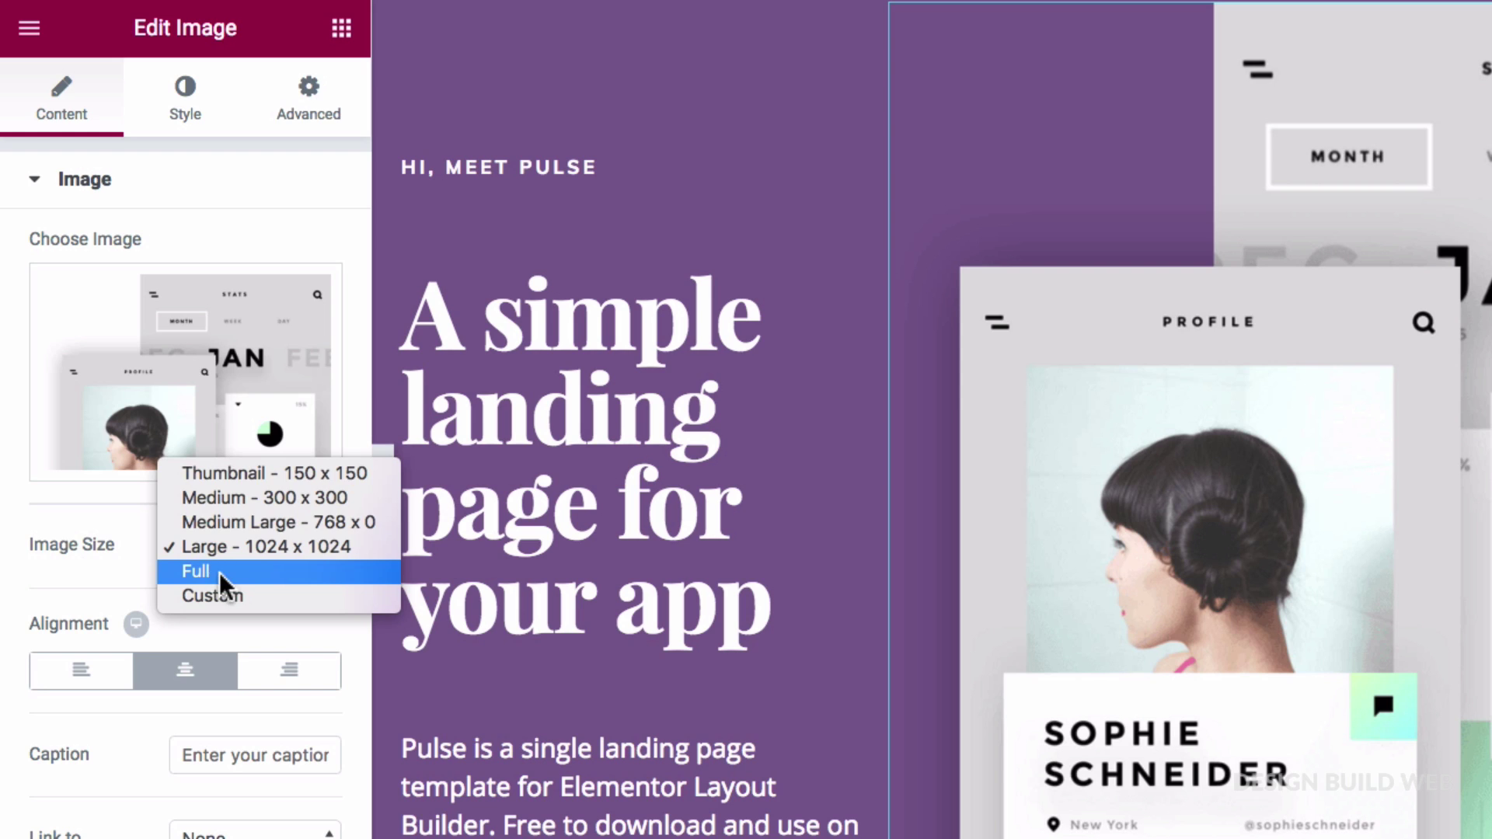
left_click(220, 573)
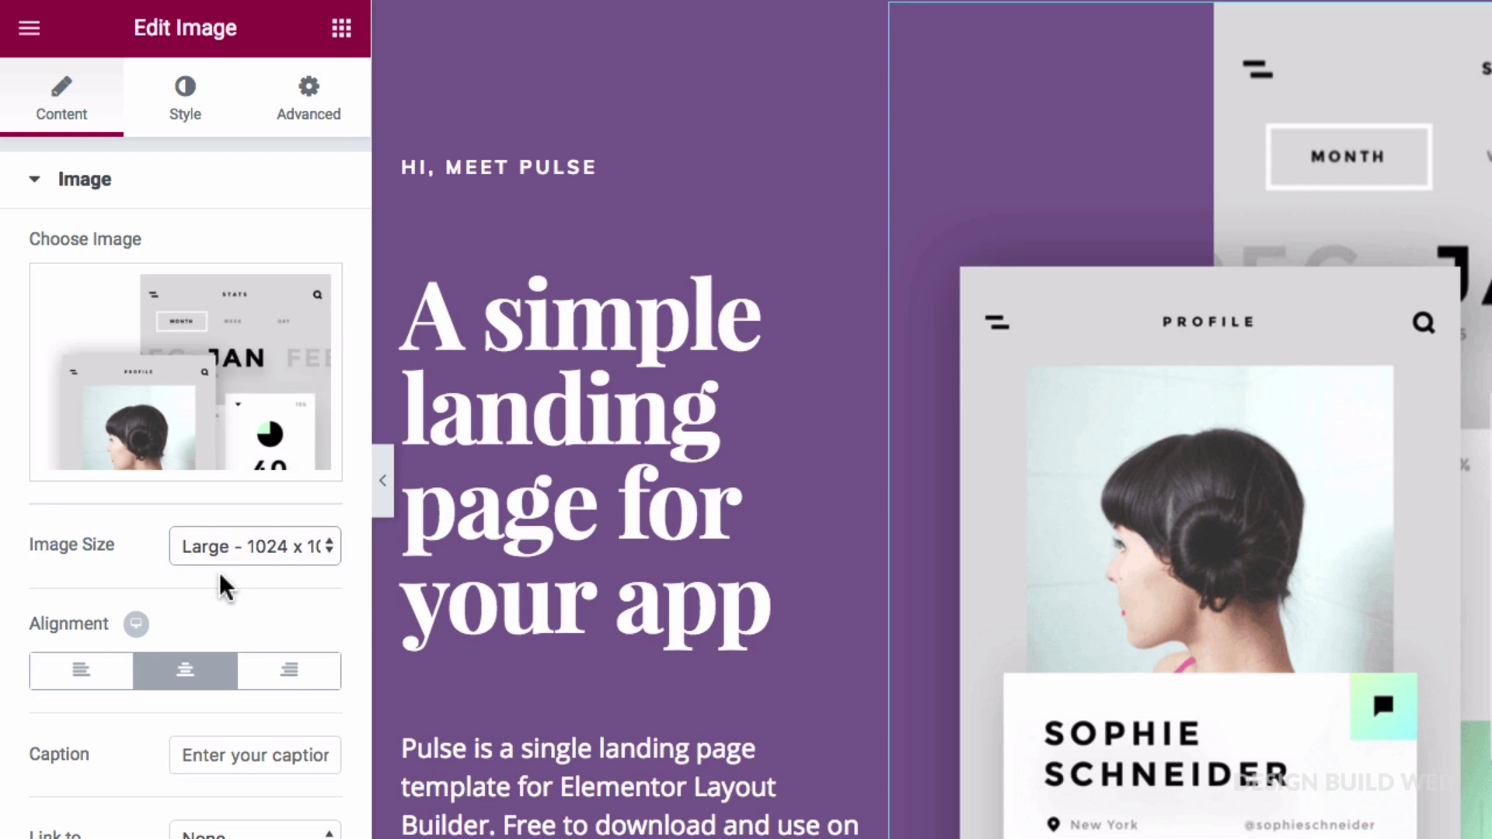
left_click(292, 680)
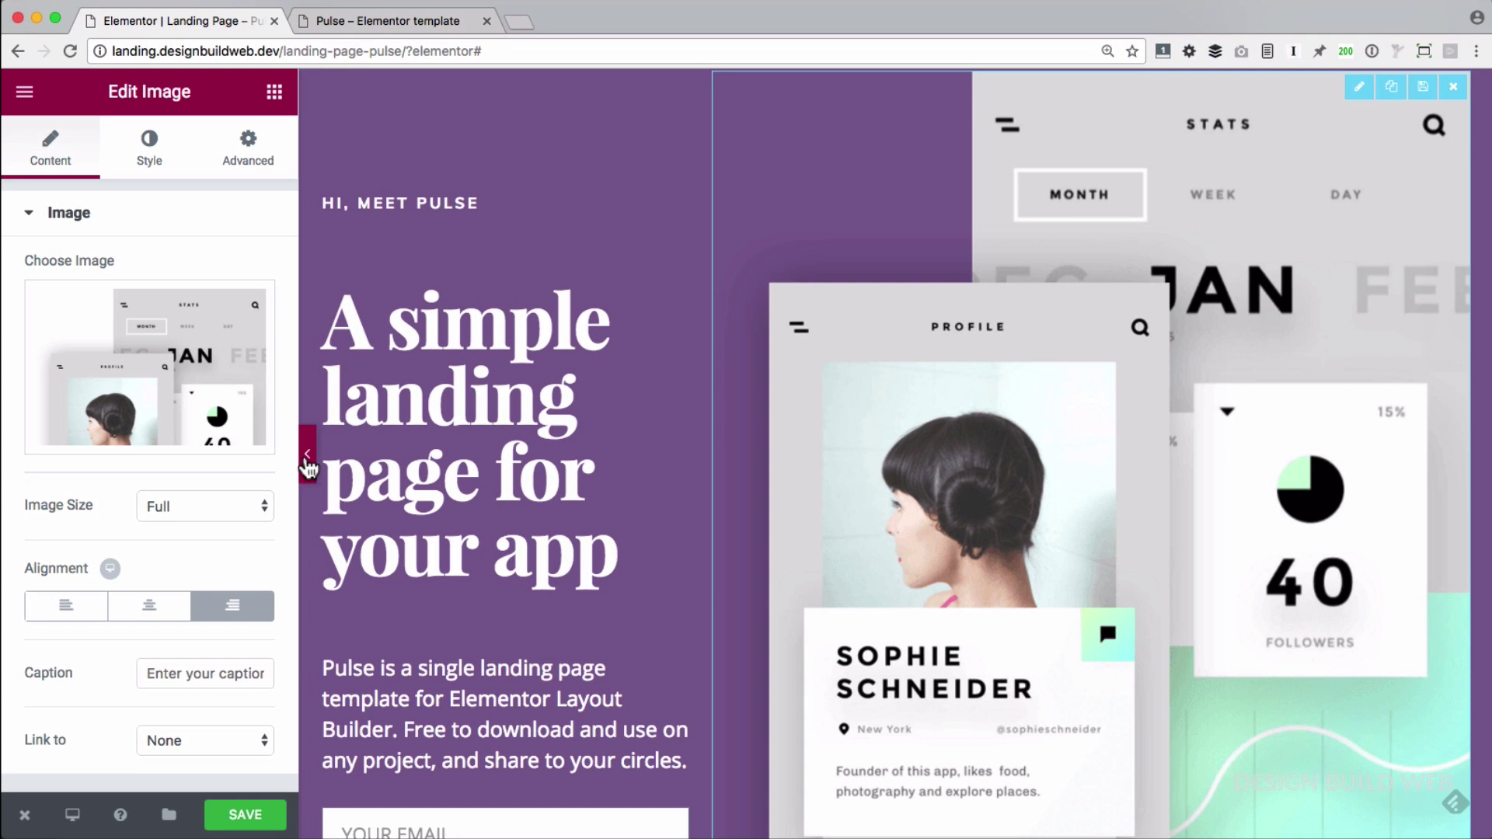
Hide the panel, widen the left column to about 39%, and check it in preview
left_click(308, 457)
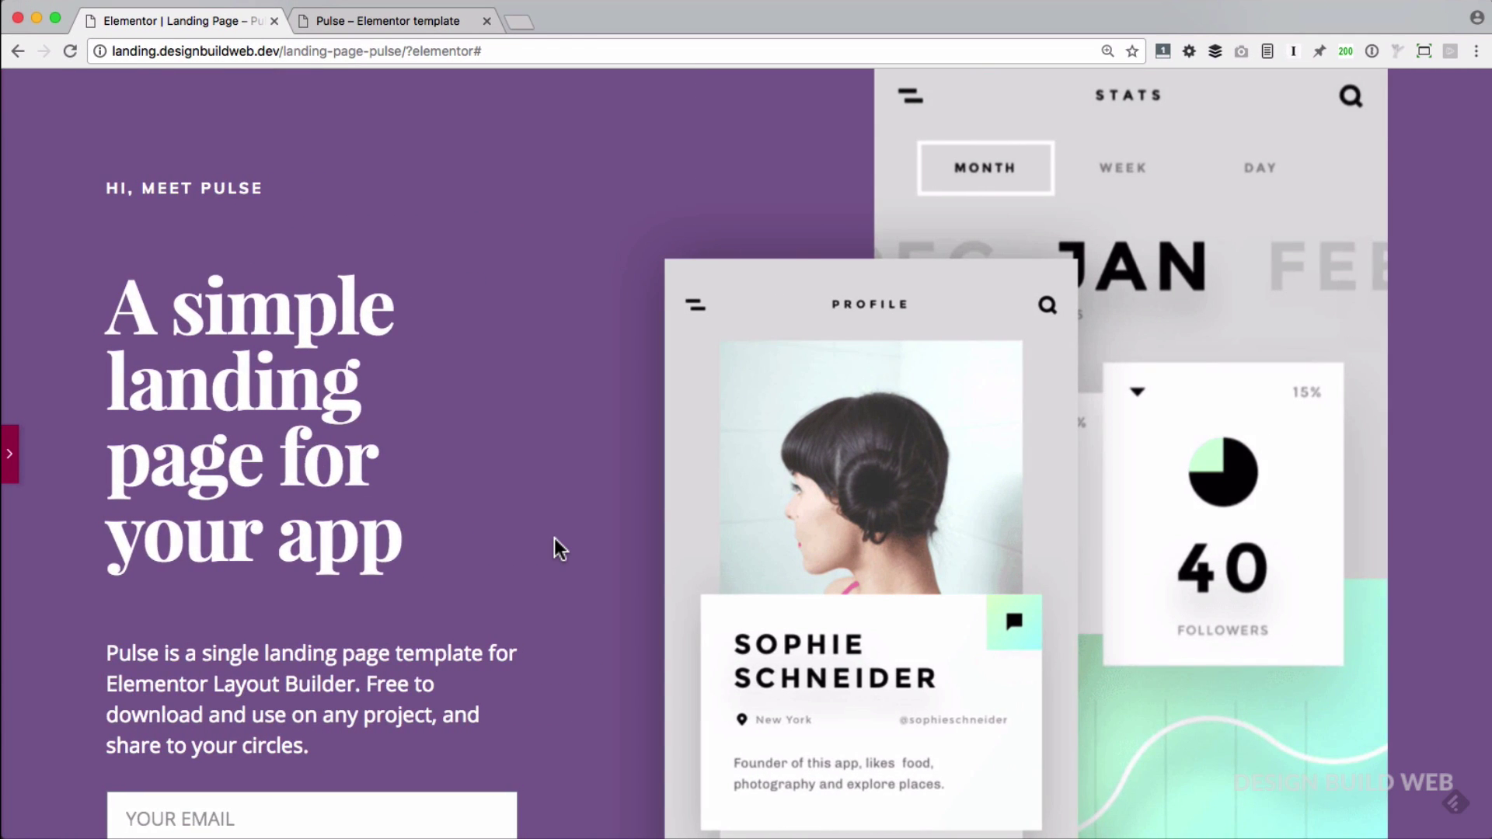
scroll(555, 537, "down", 3)
scroll(554, 537, "up", 3)
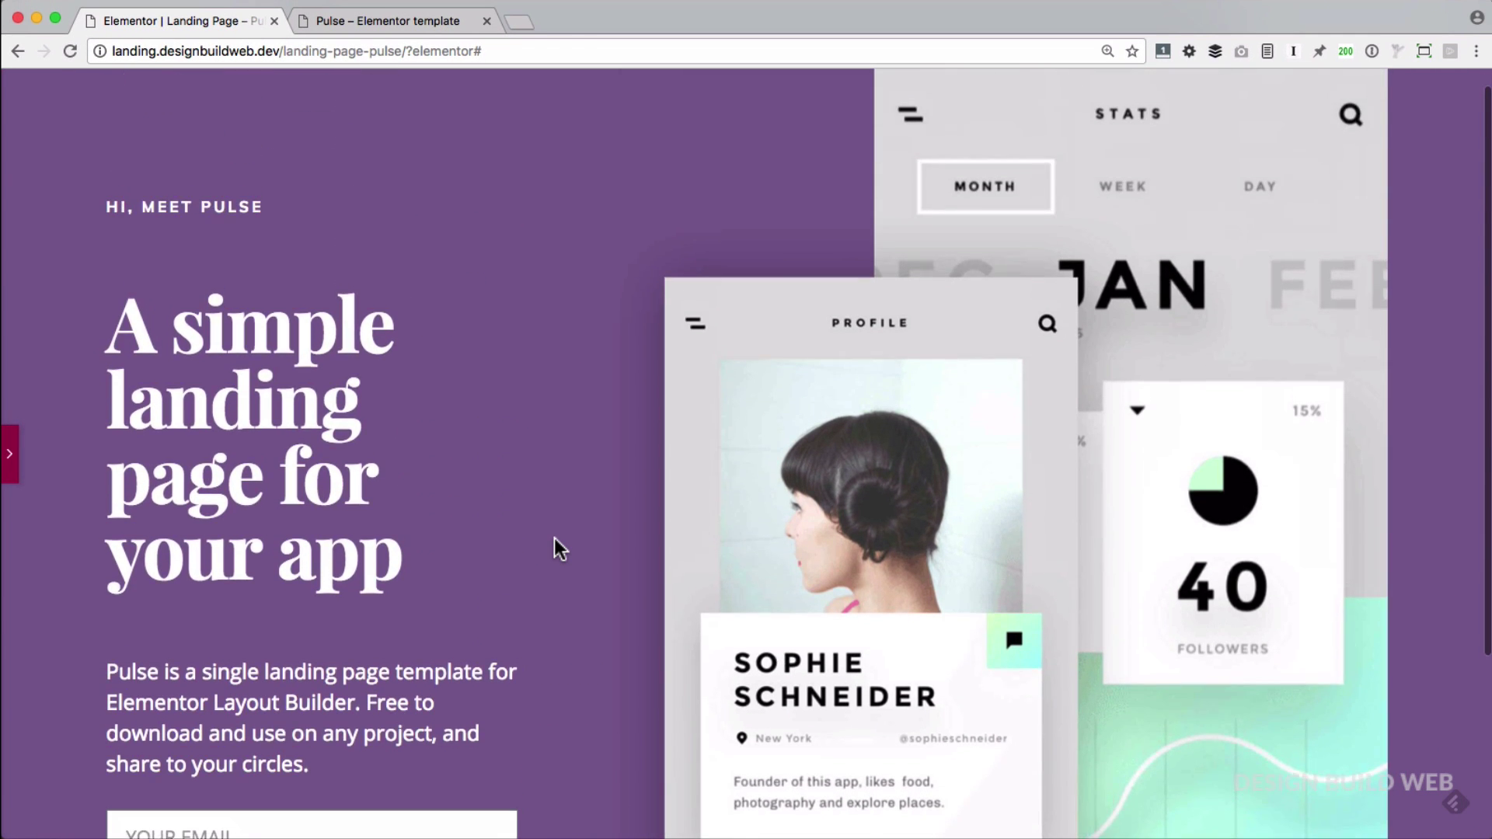
scroll(555, 538, "up", 1)
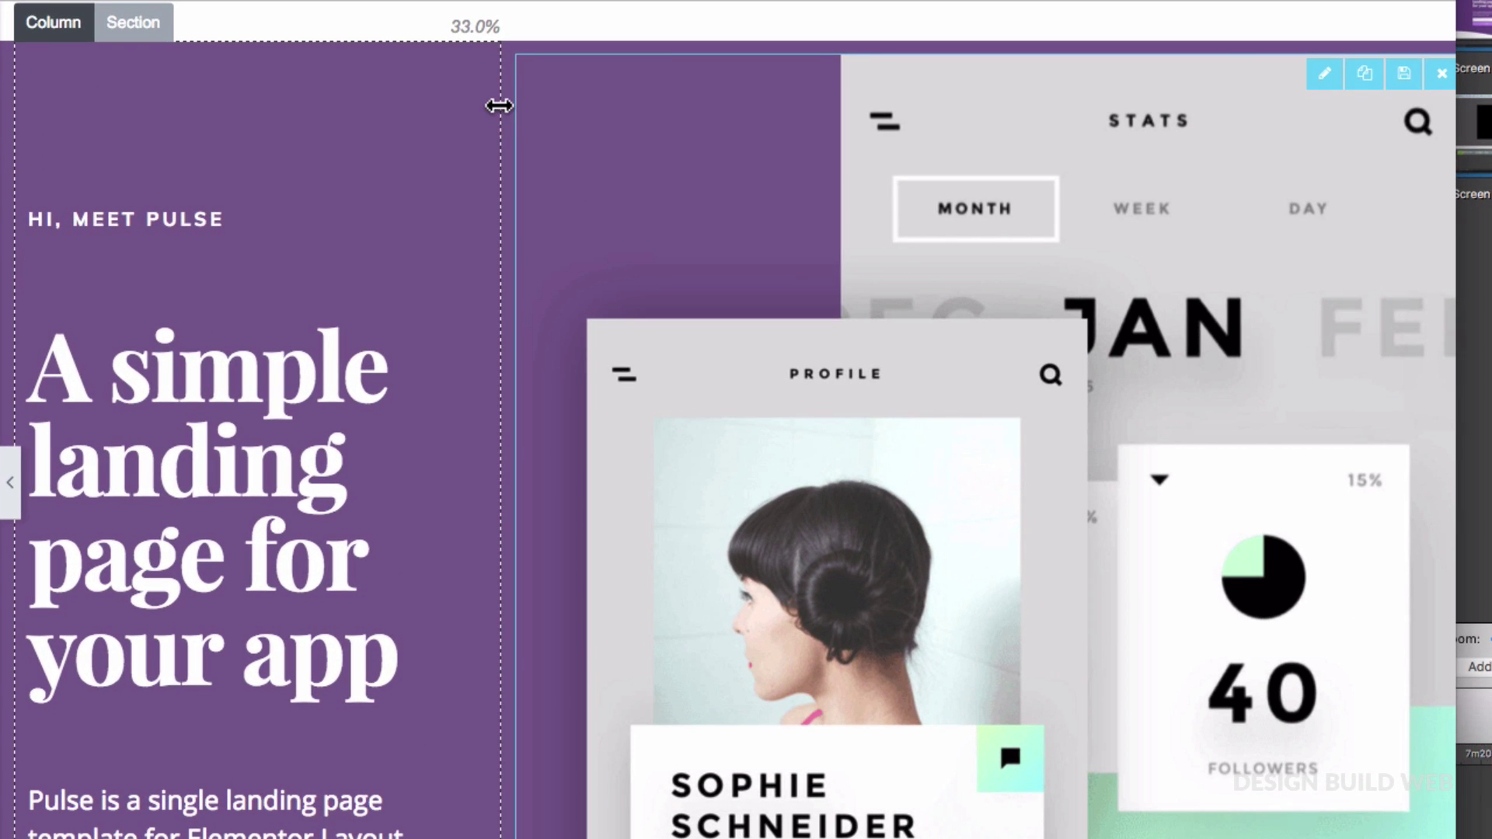
left_click_drag(502, 105, 597, 113)
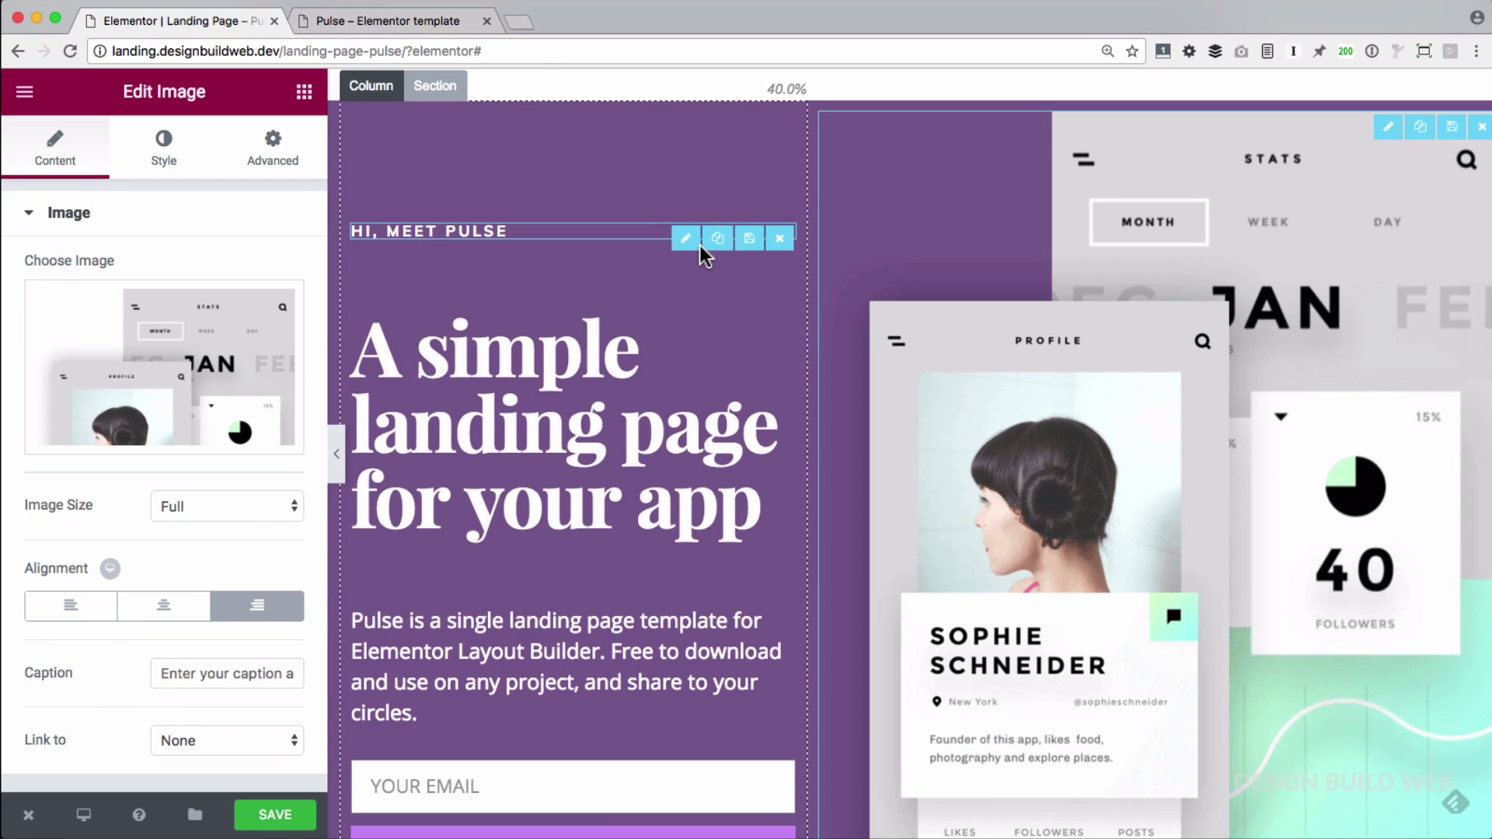
key("super+p")
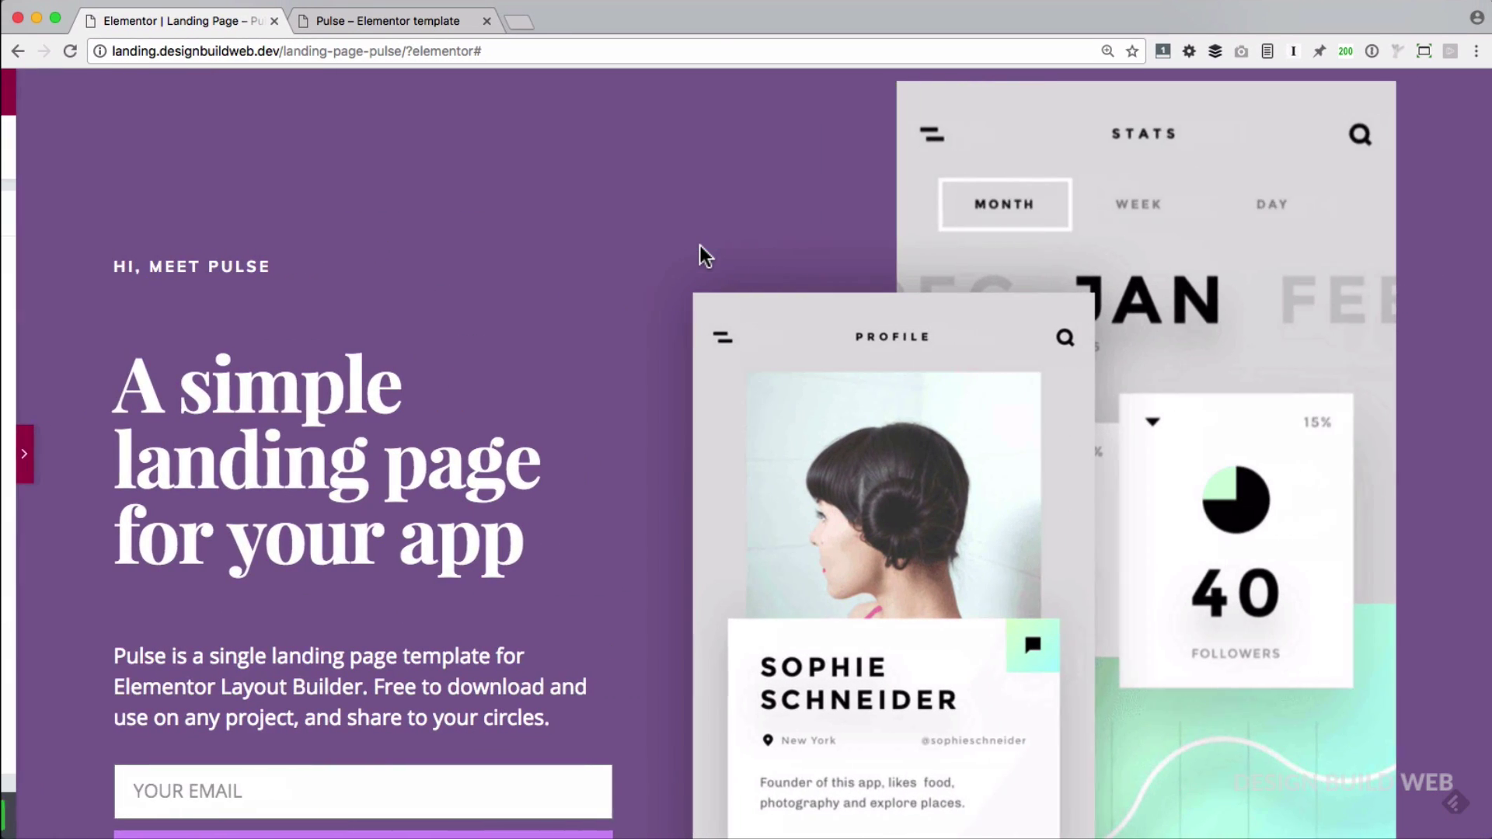
scroll(607, 405, "down", 5)
scroll(607, 404, "up", 3)
scroll(608, 404, "up", 1)
scroll(608, 405, "up", 2)
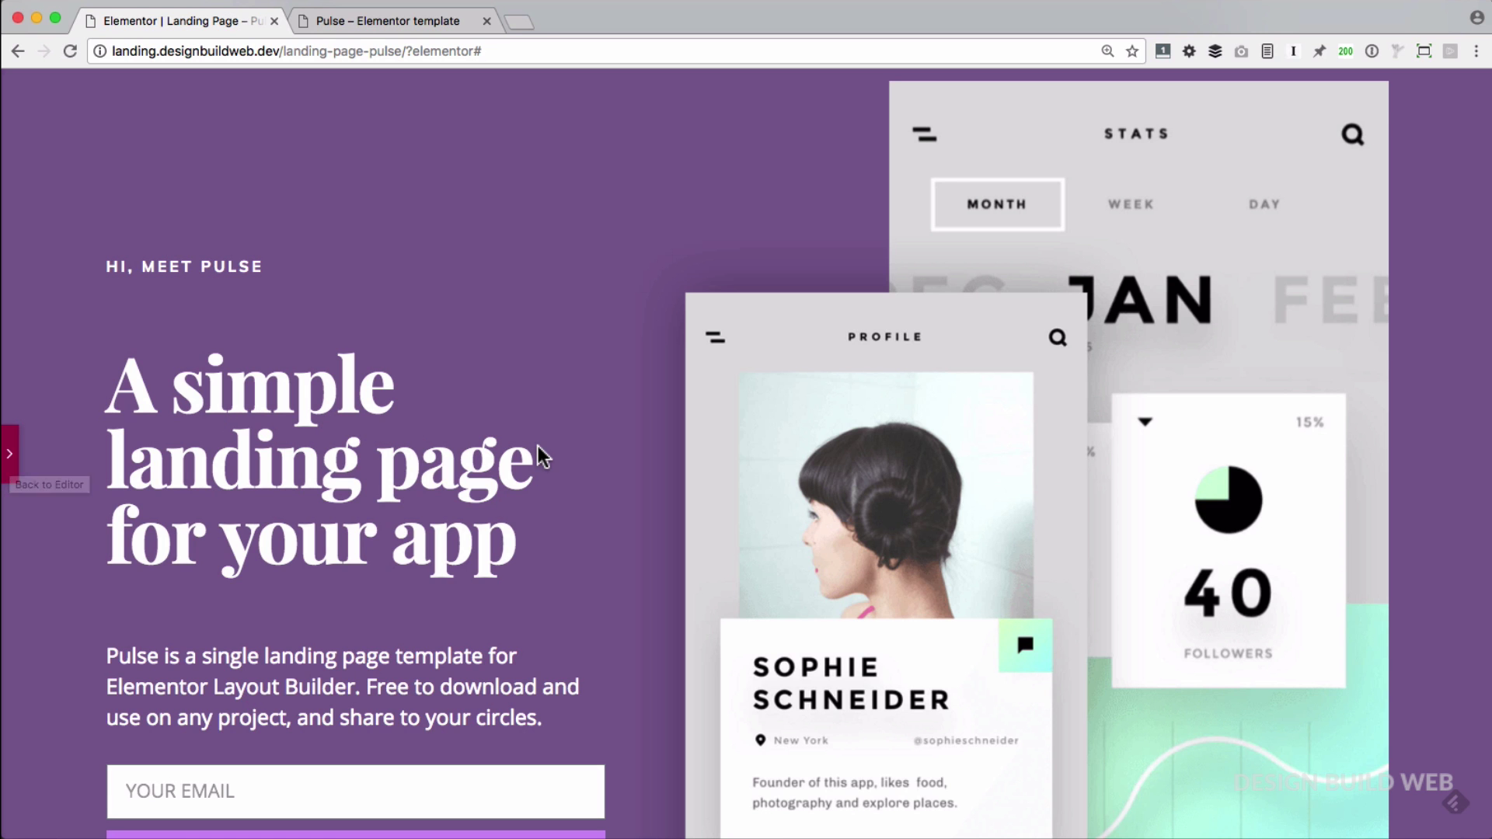
key("ctrl+p")
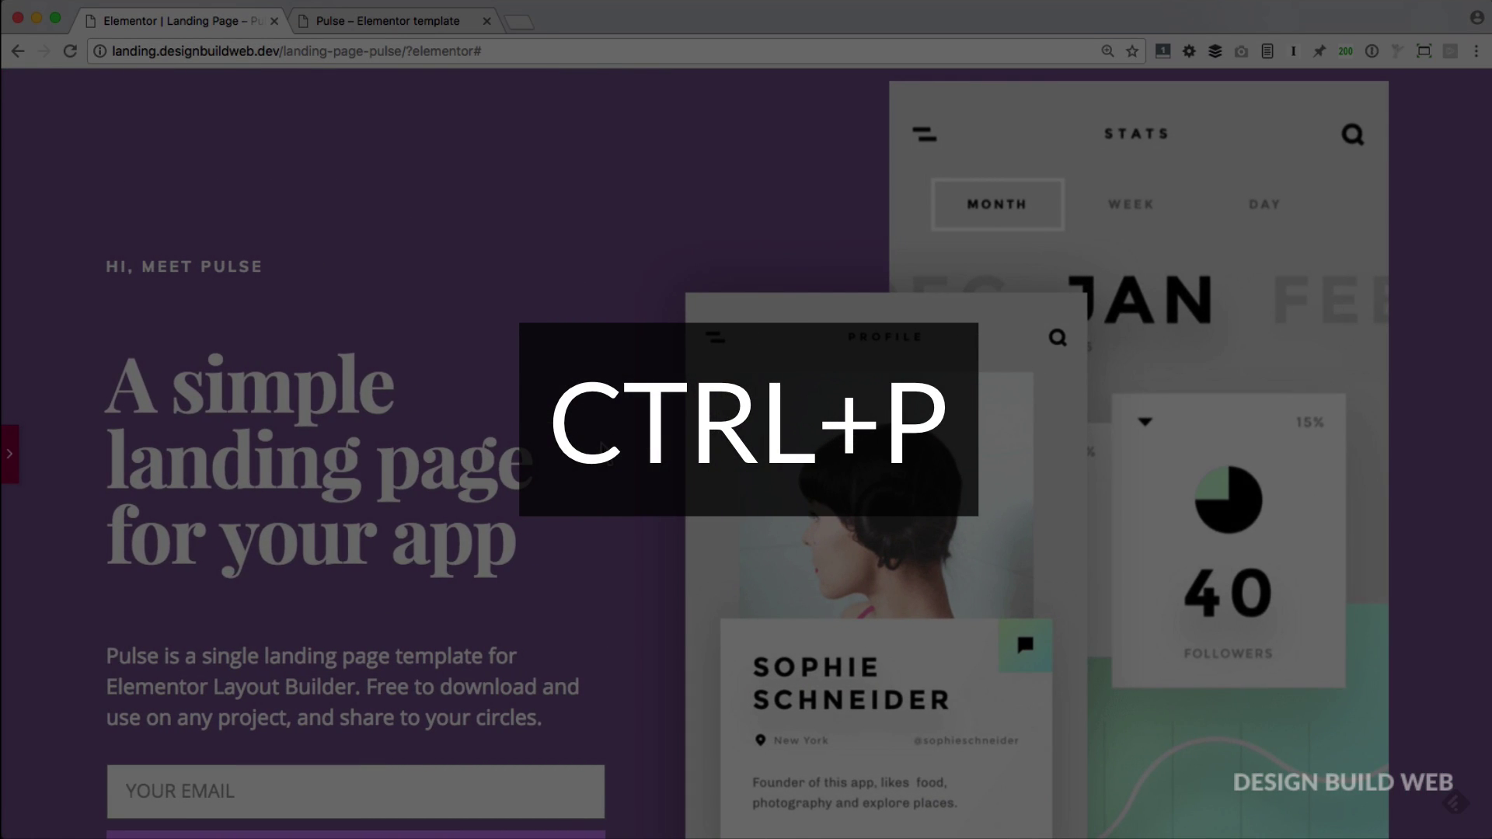
key("ctrl+p")
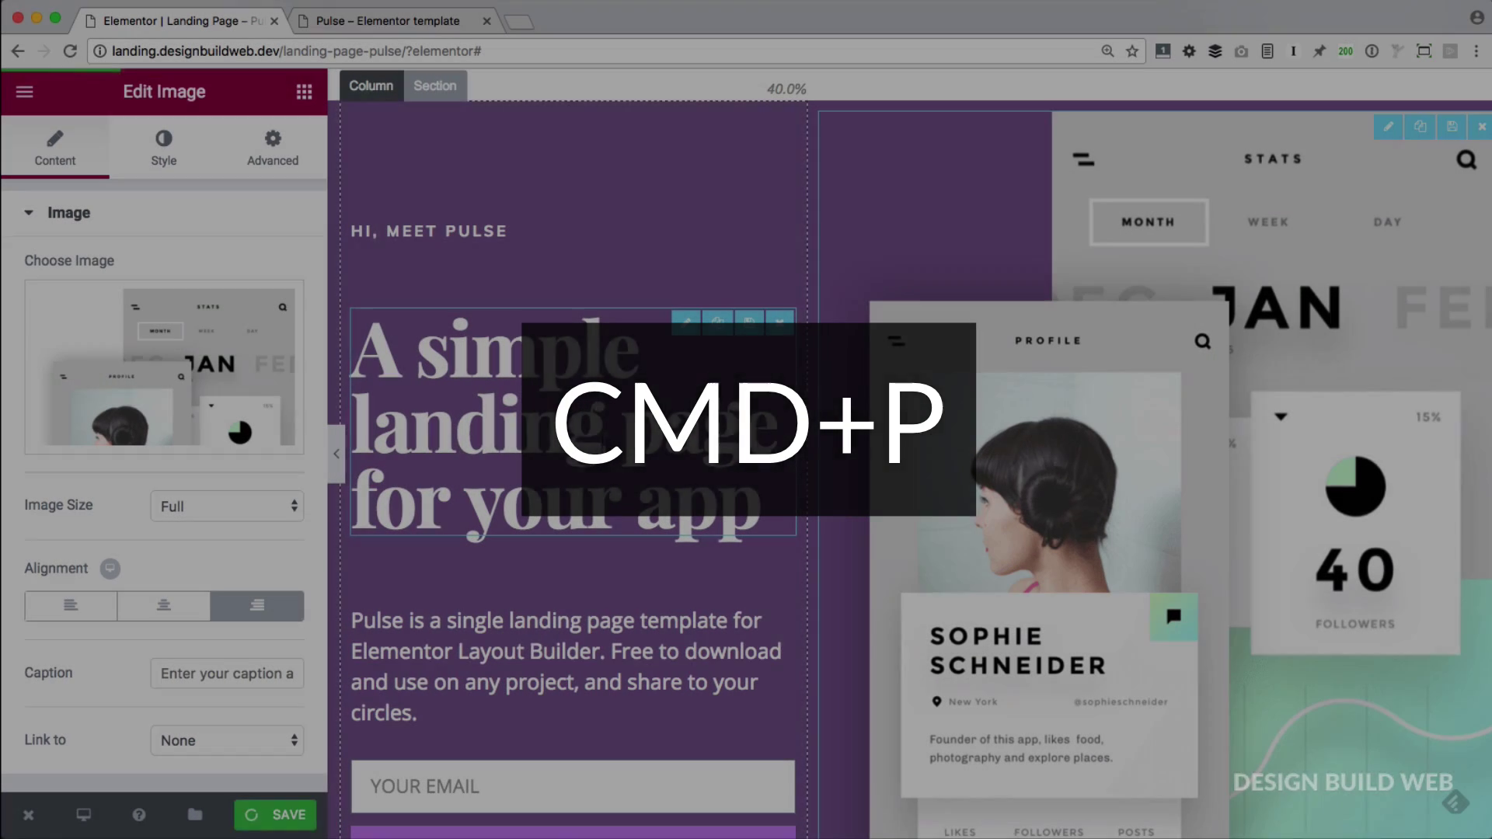
Save the page, set bg.png as the hero section's background image, and preview it
key("ctrl+s")
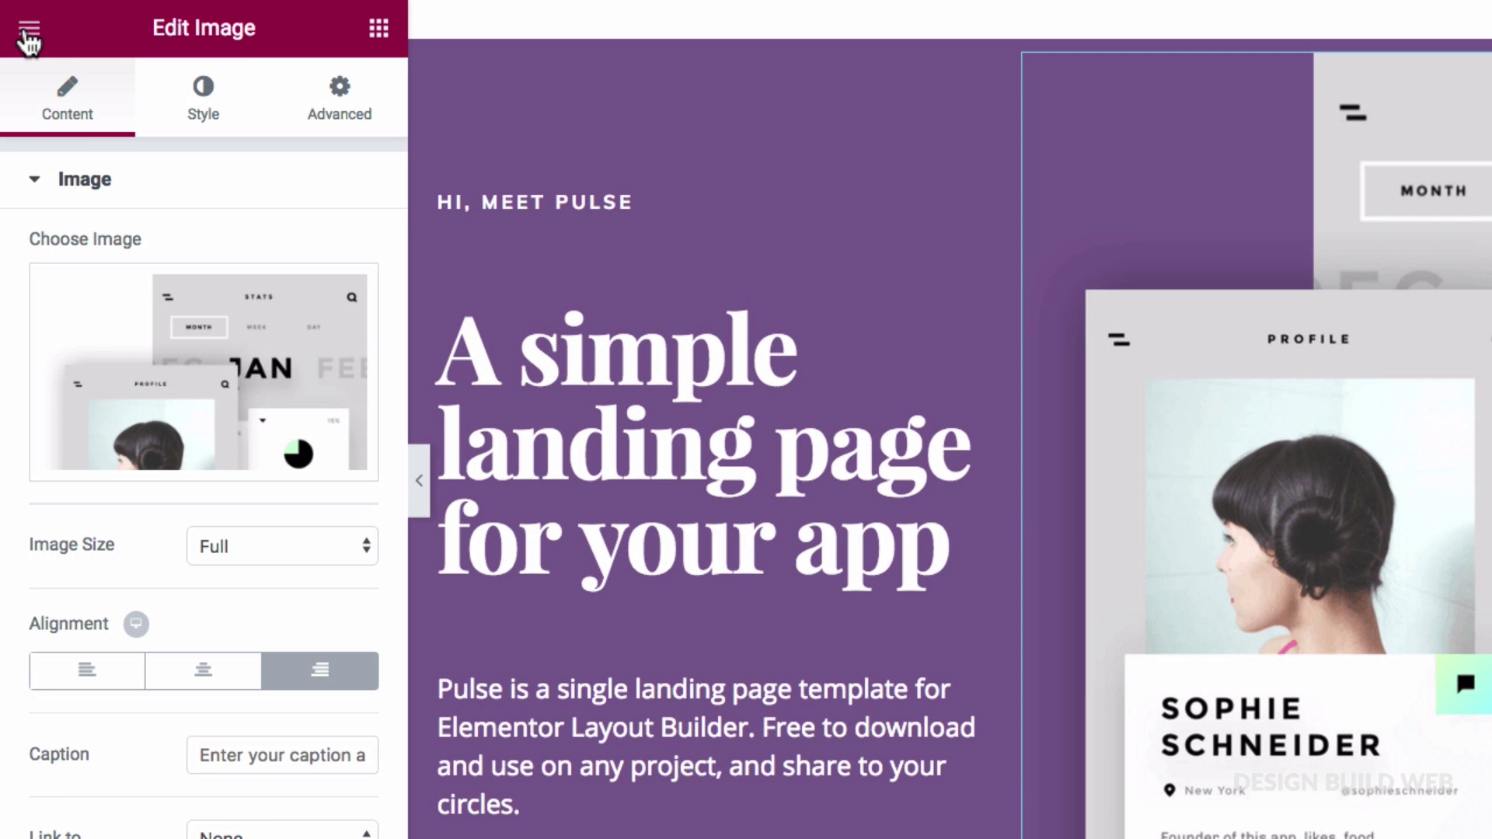
left_click(29, 39)
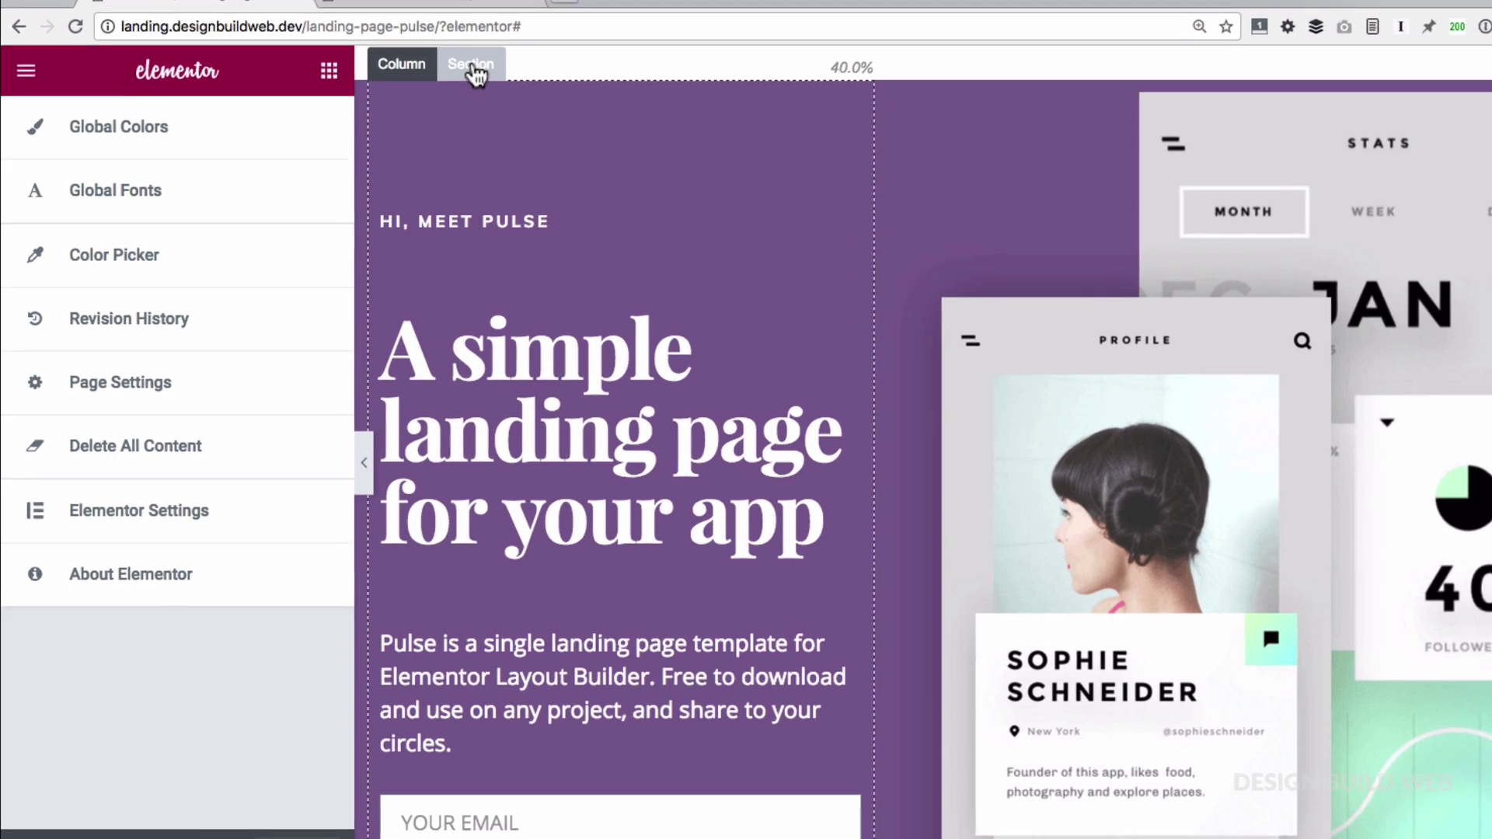
left_click(441, 94)
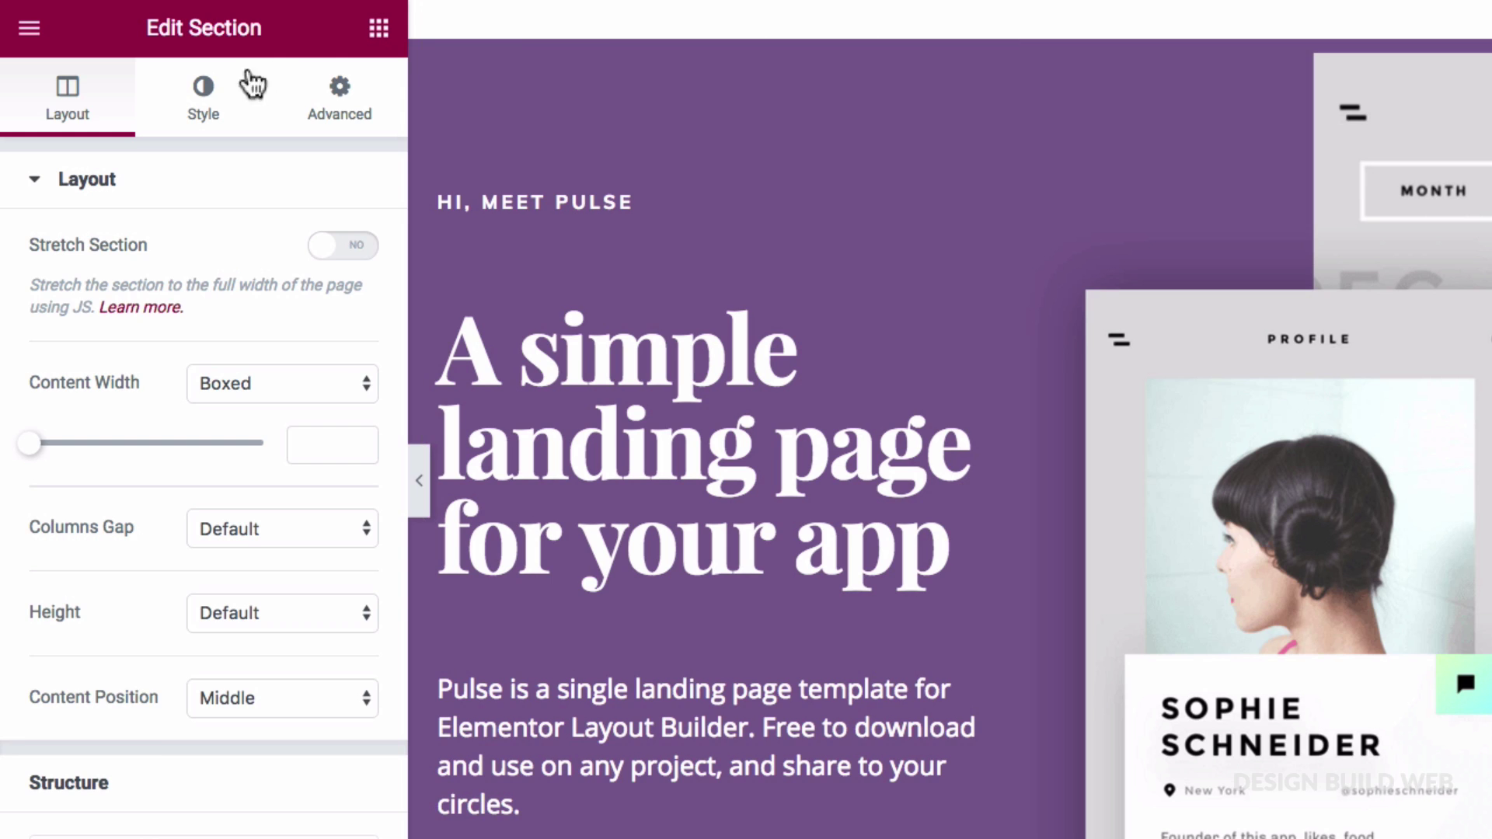
left_click(206, 100)
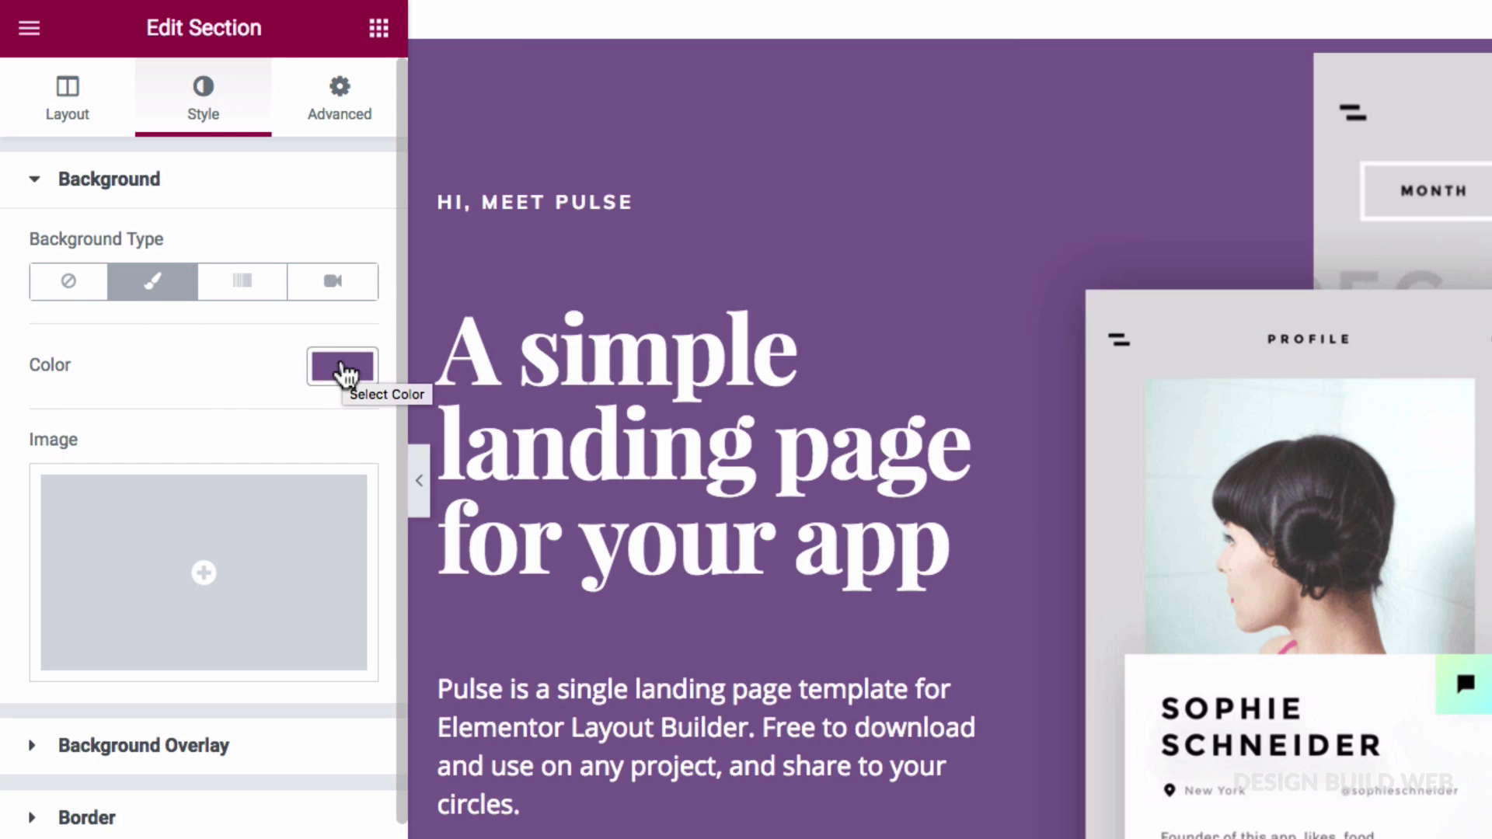
left_click(122, 578)
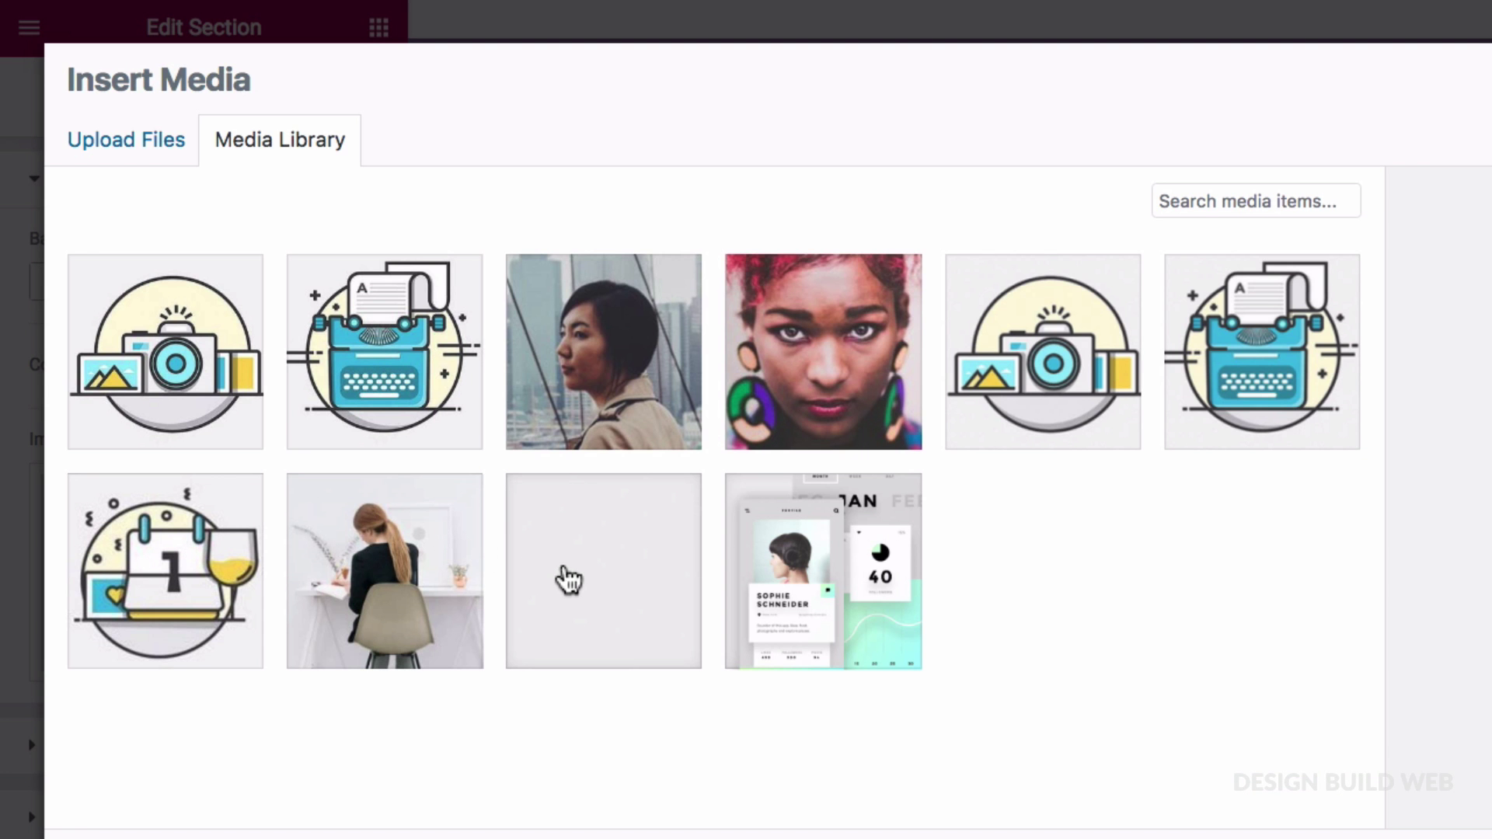
left_click(599, 579)
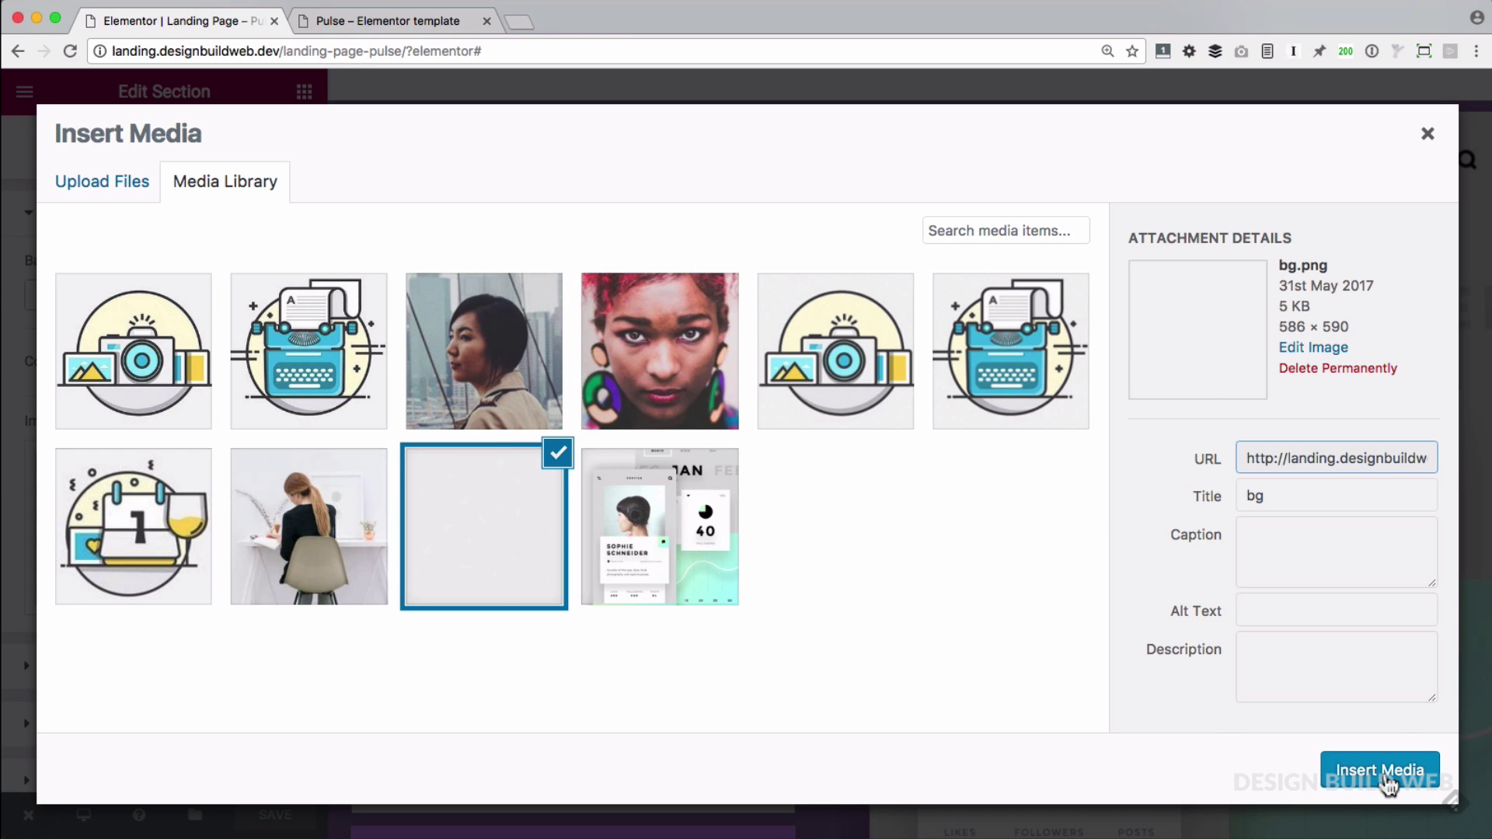
left_click(1385, 773)
mouse_move(571, 426)
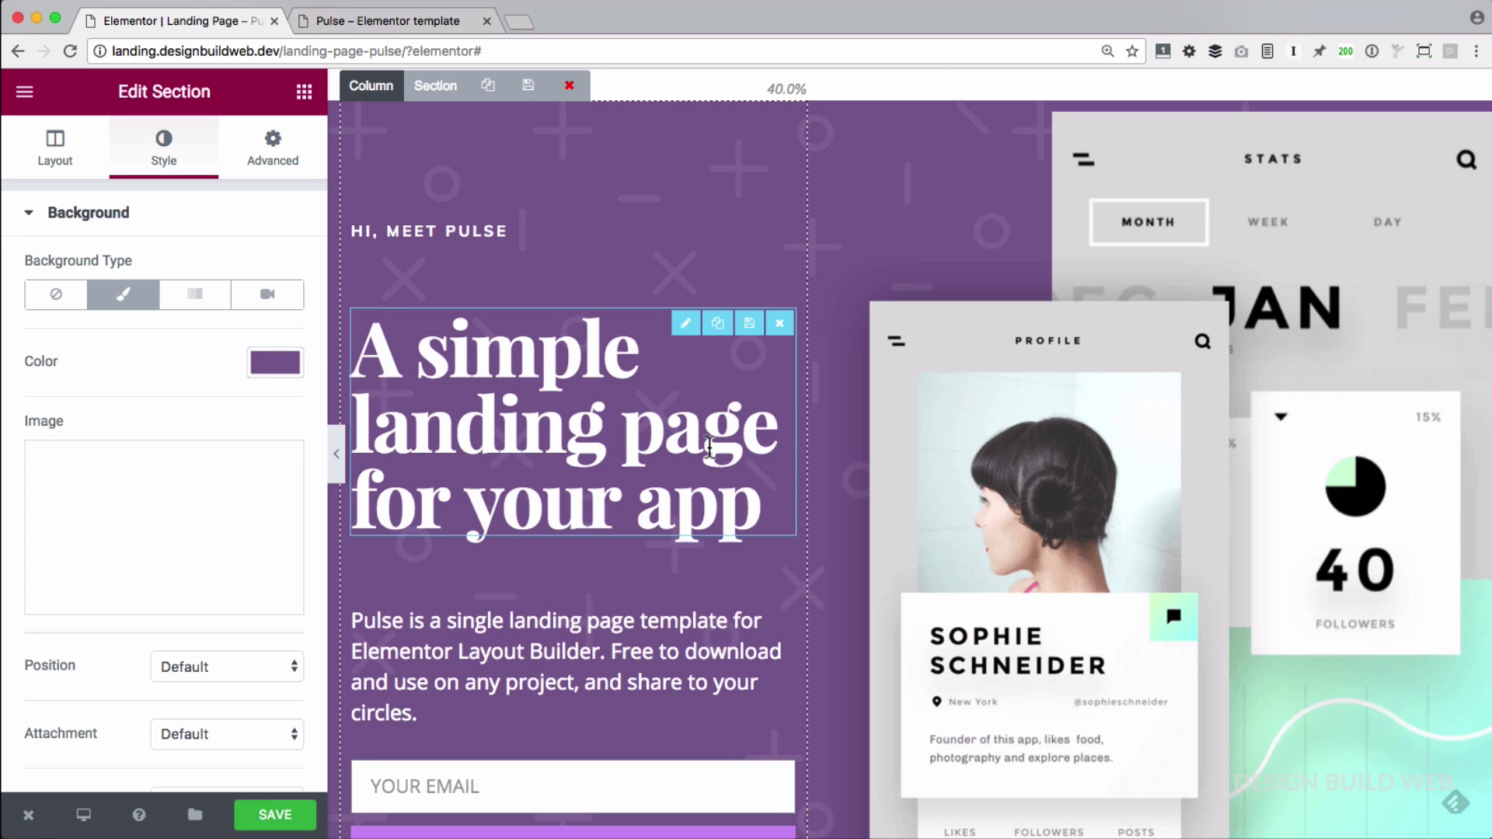
key("super+p")
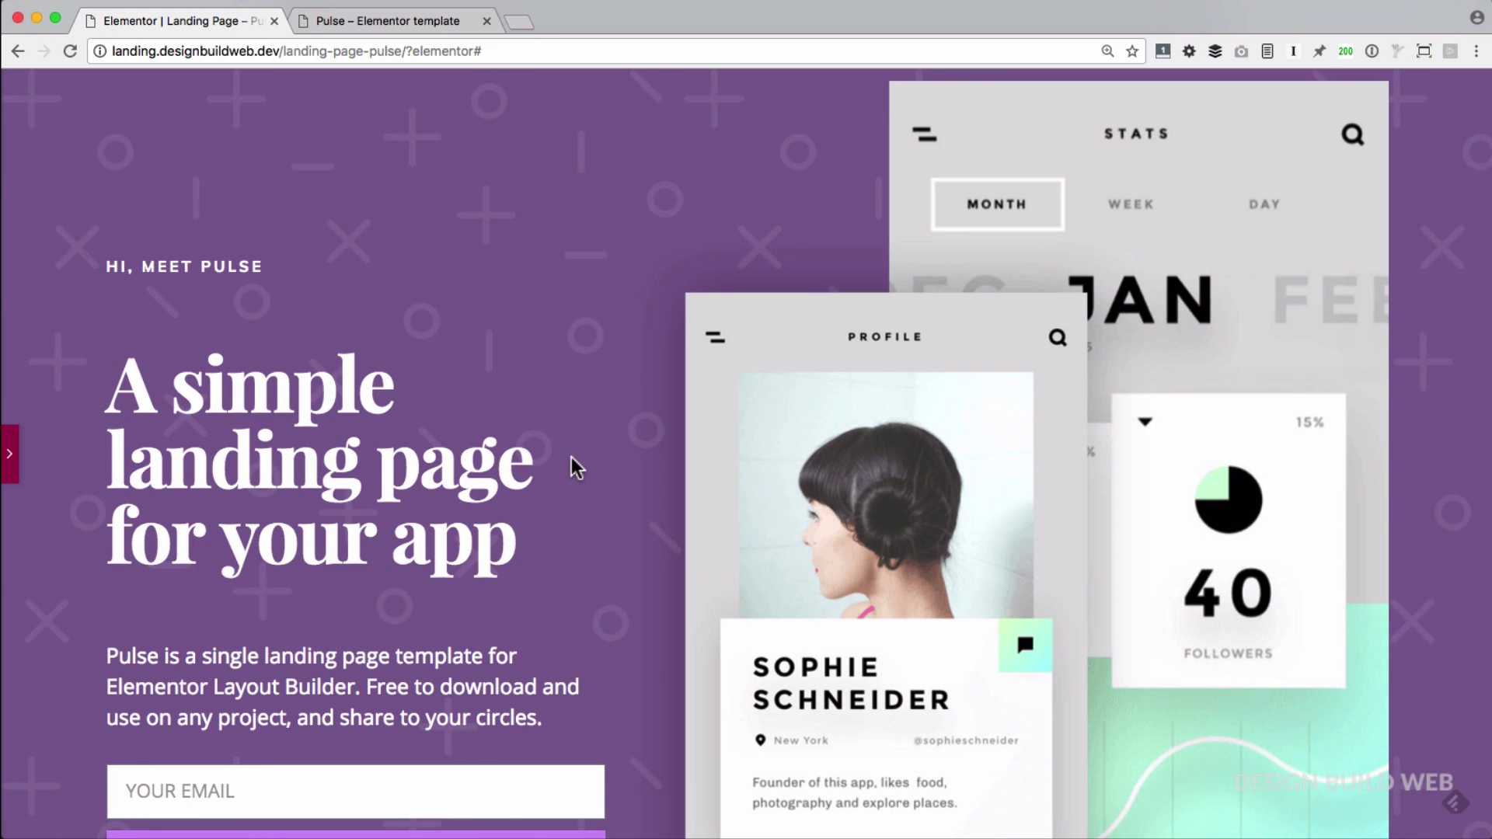
Set the background to No-repeat, Center Right position, Fixed attachment and Auto size
key("ctrl+p")
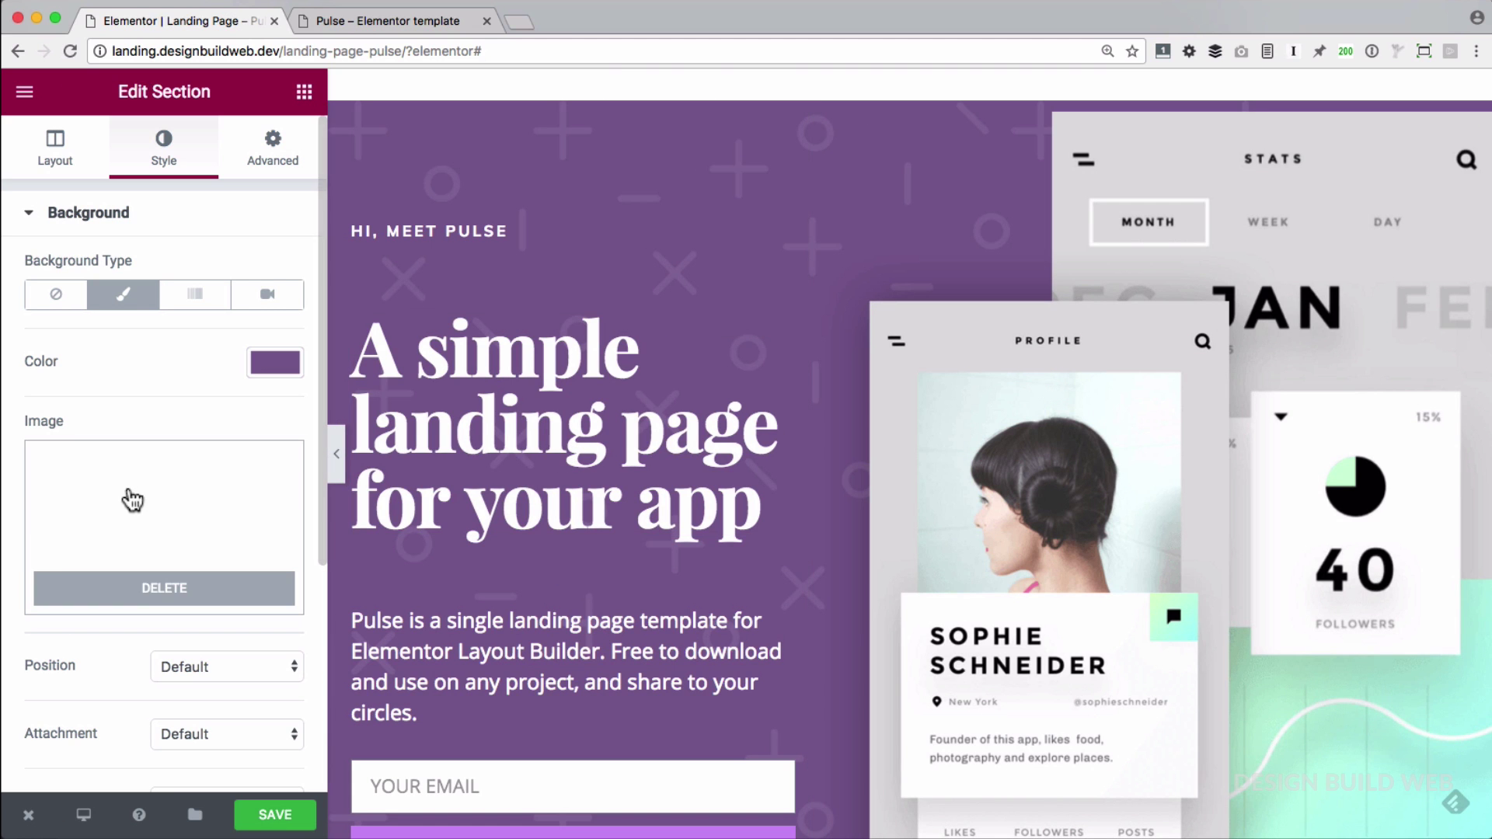
scroll(19, 627, "down", 5)
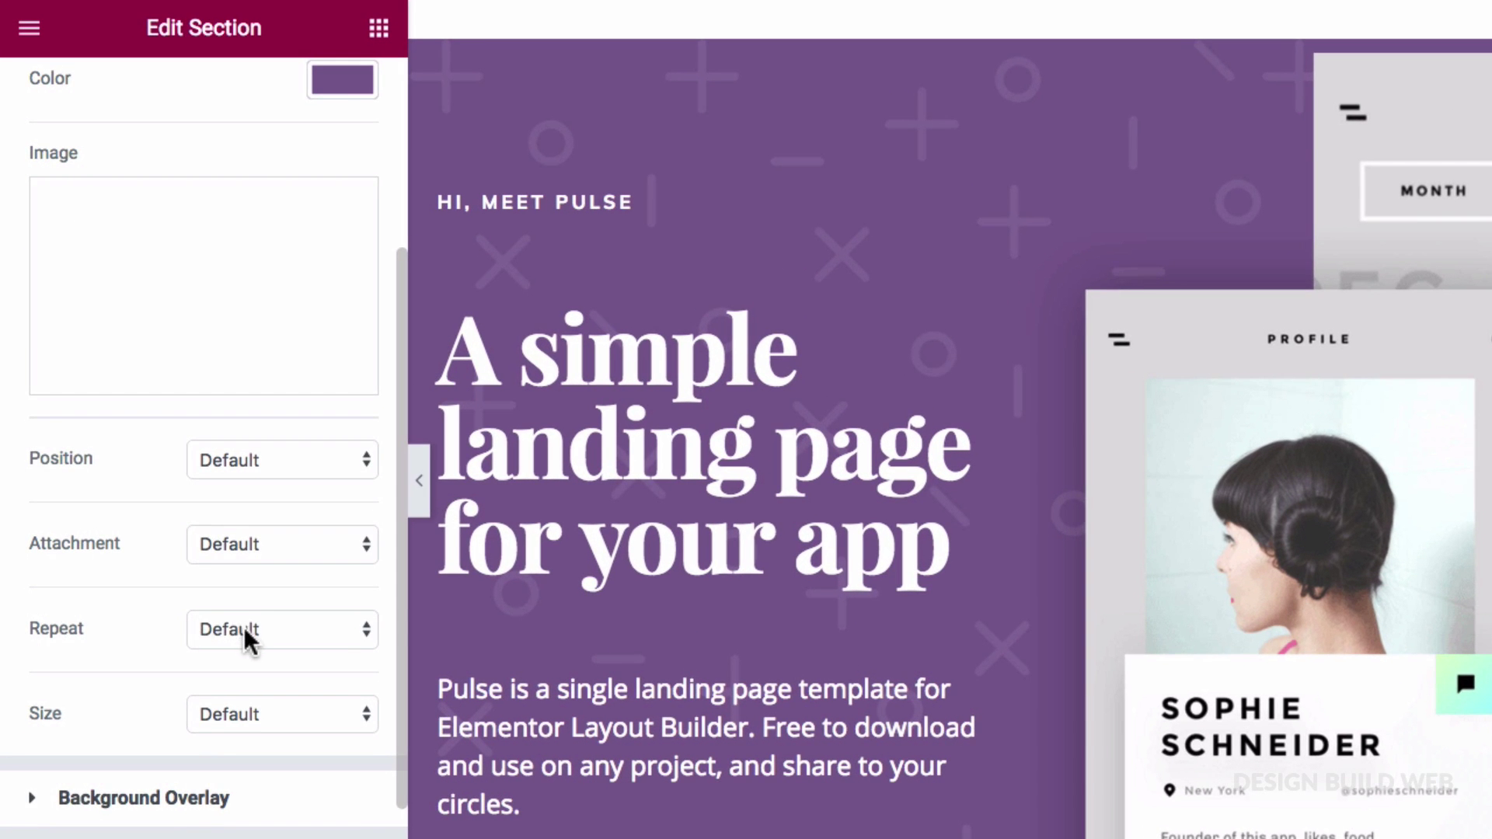
left_click(244, 636)
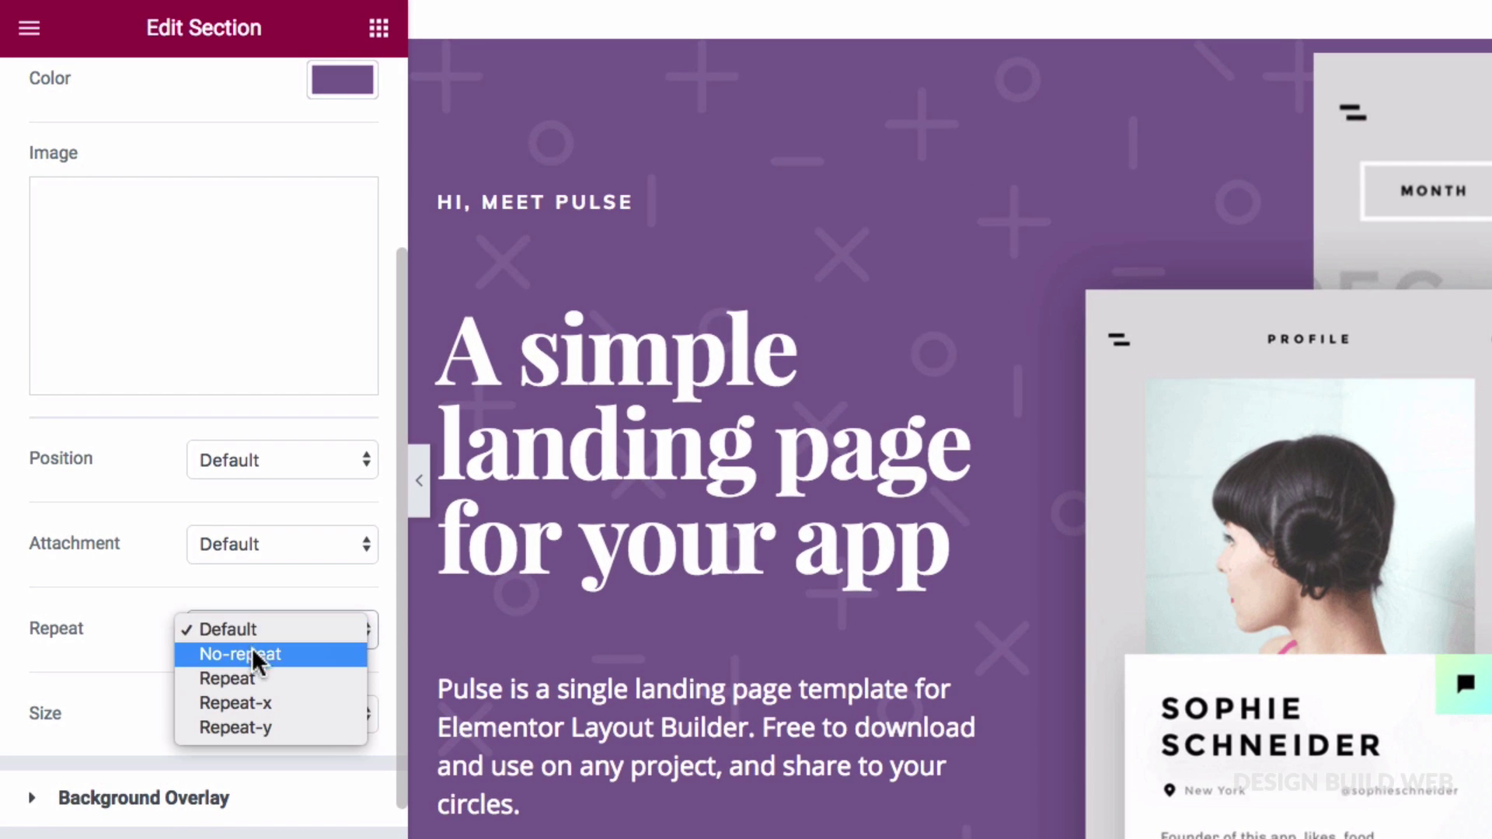
key("Escape")
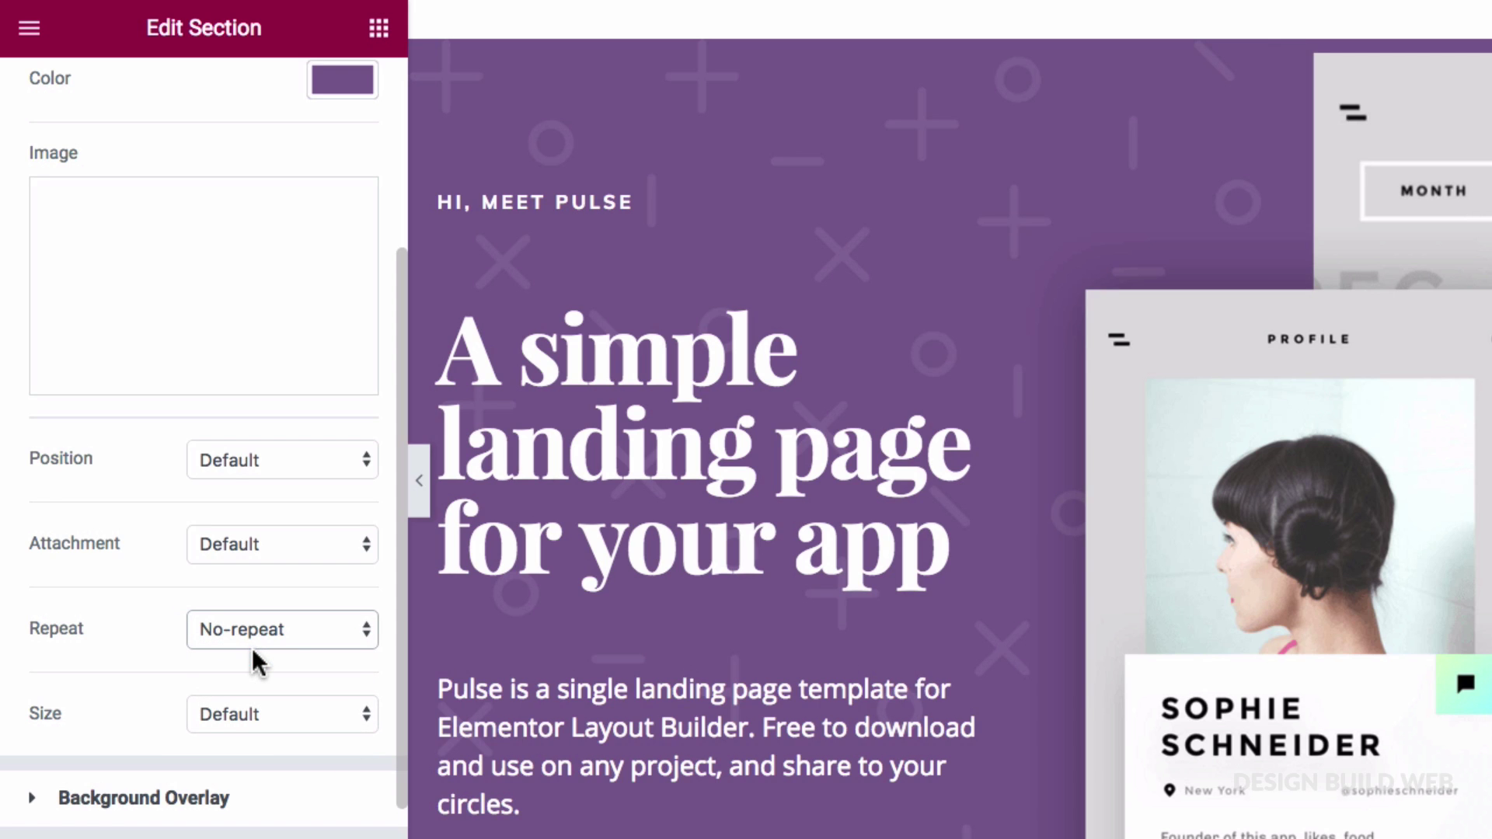
left_click(258, 455)
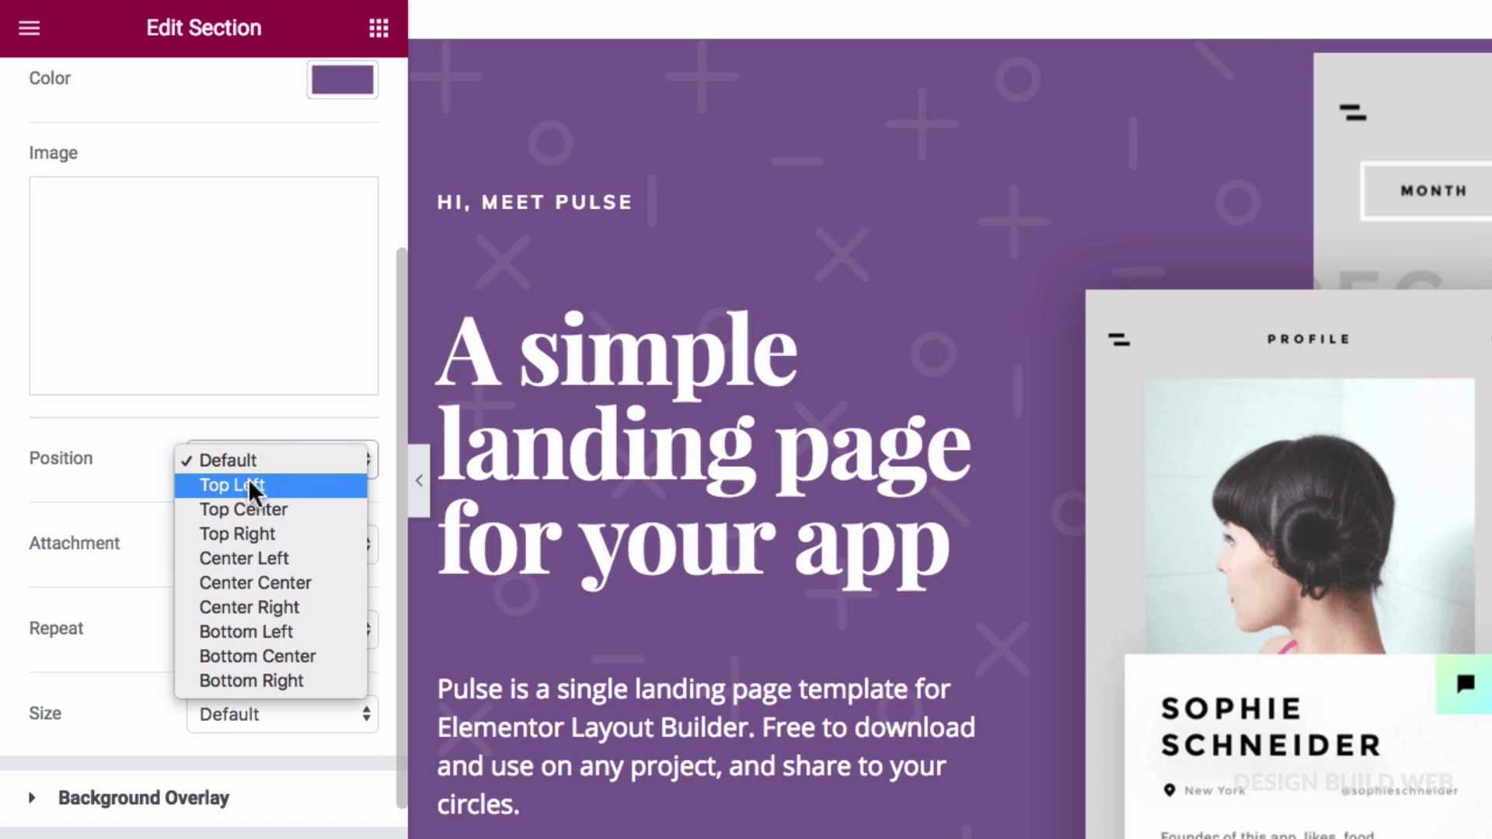
left_click(304, 607)
left_click(275, 544)
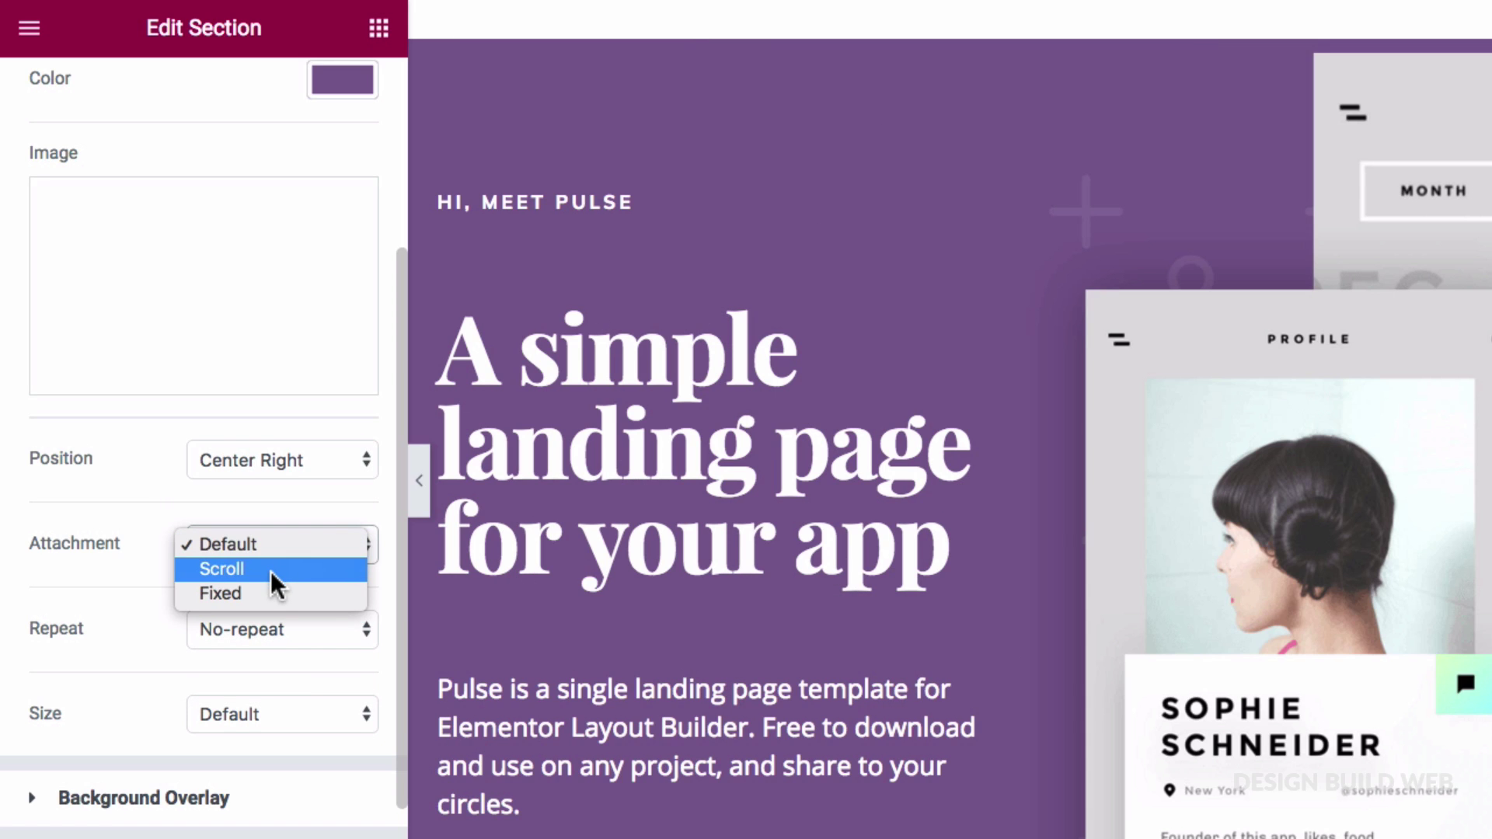
left_click(267, 585)
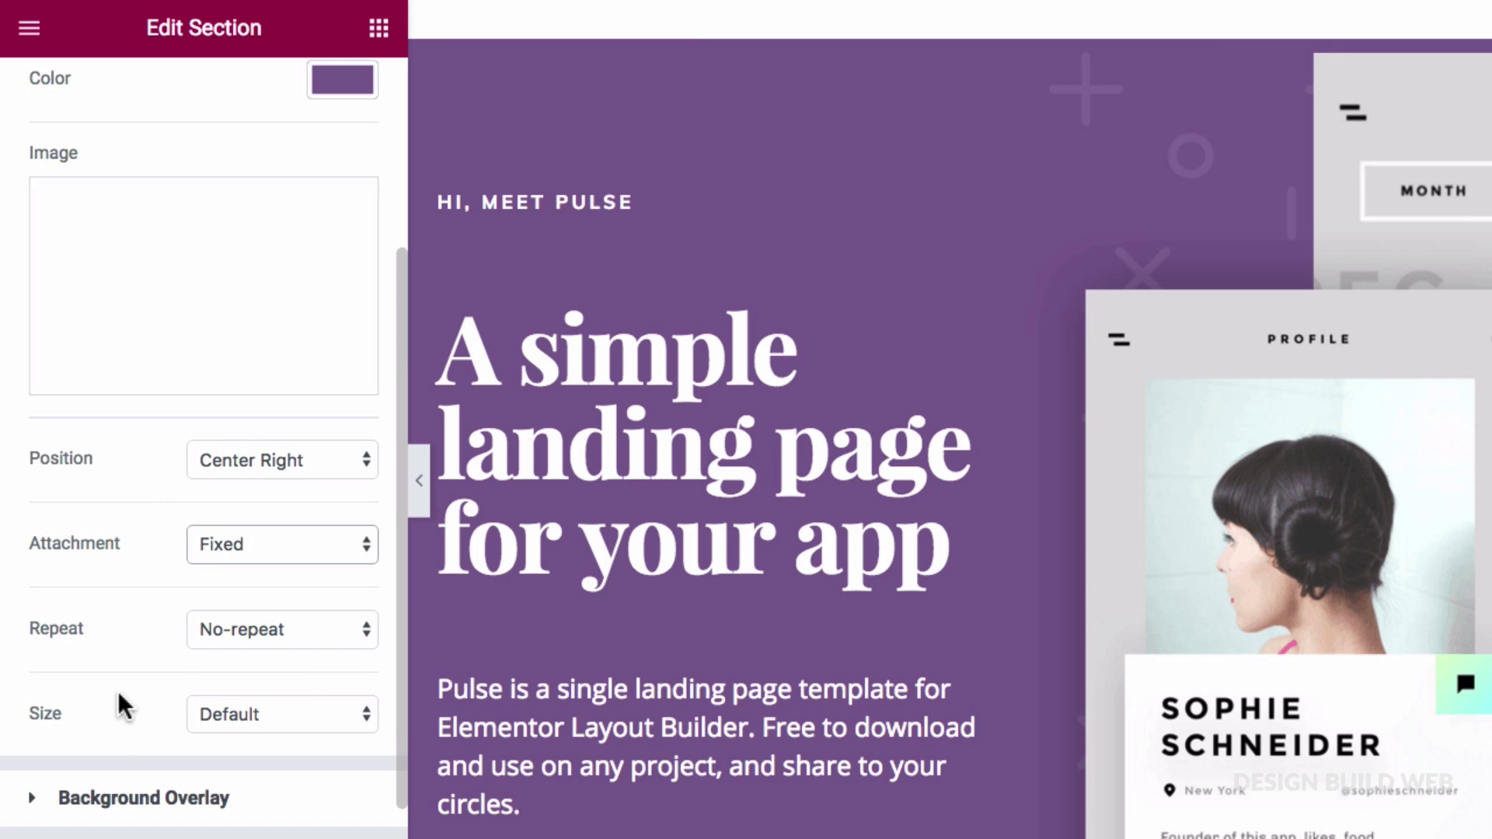
left_click(256, 713)
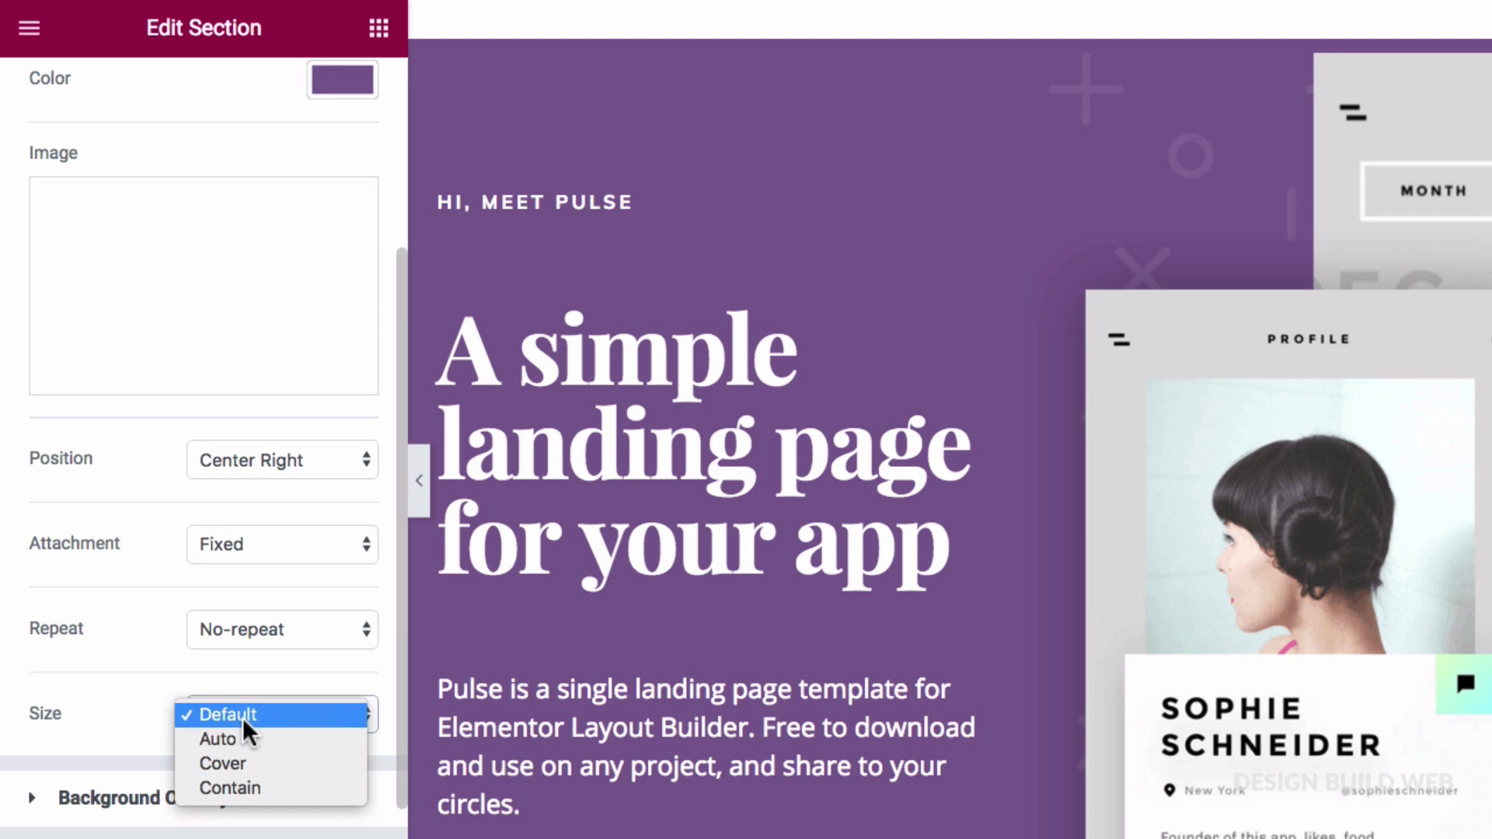
left_click(242, 738)
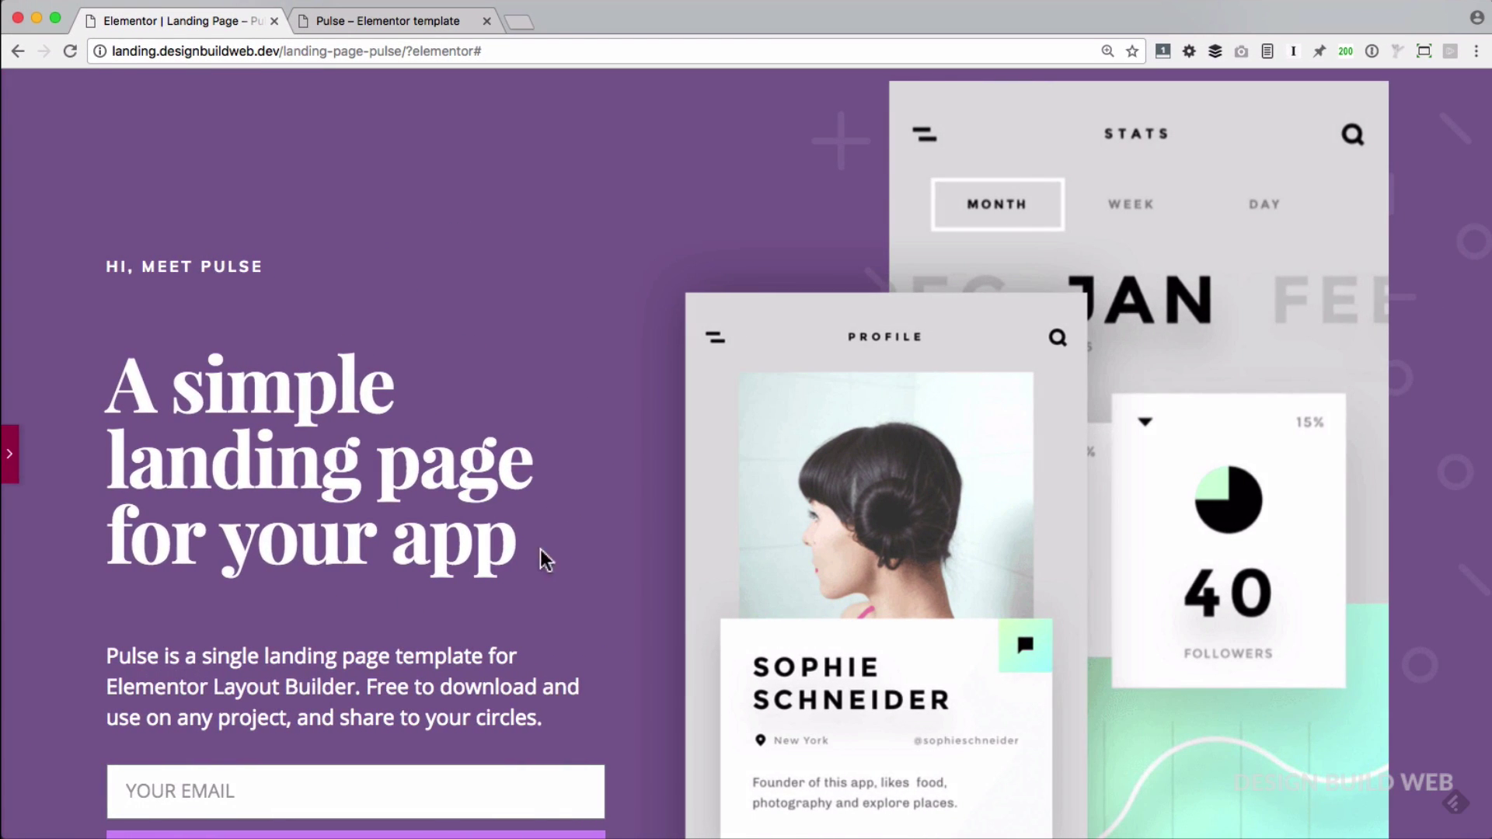
scroll(539, 549, "down", 3)
scroll(540, 549, "up", 3)
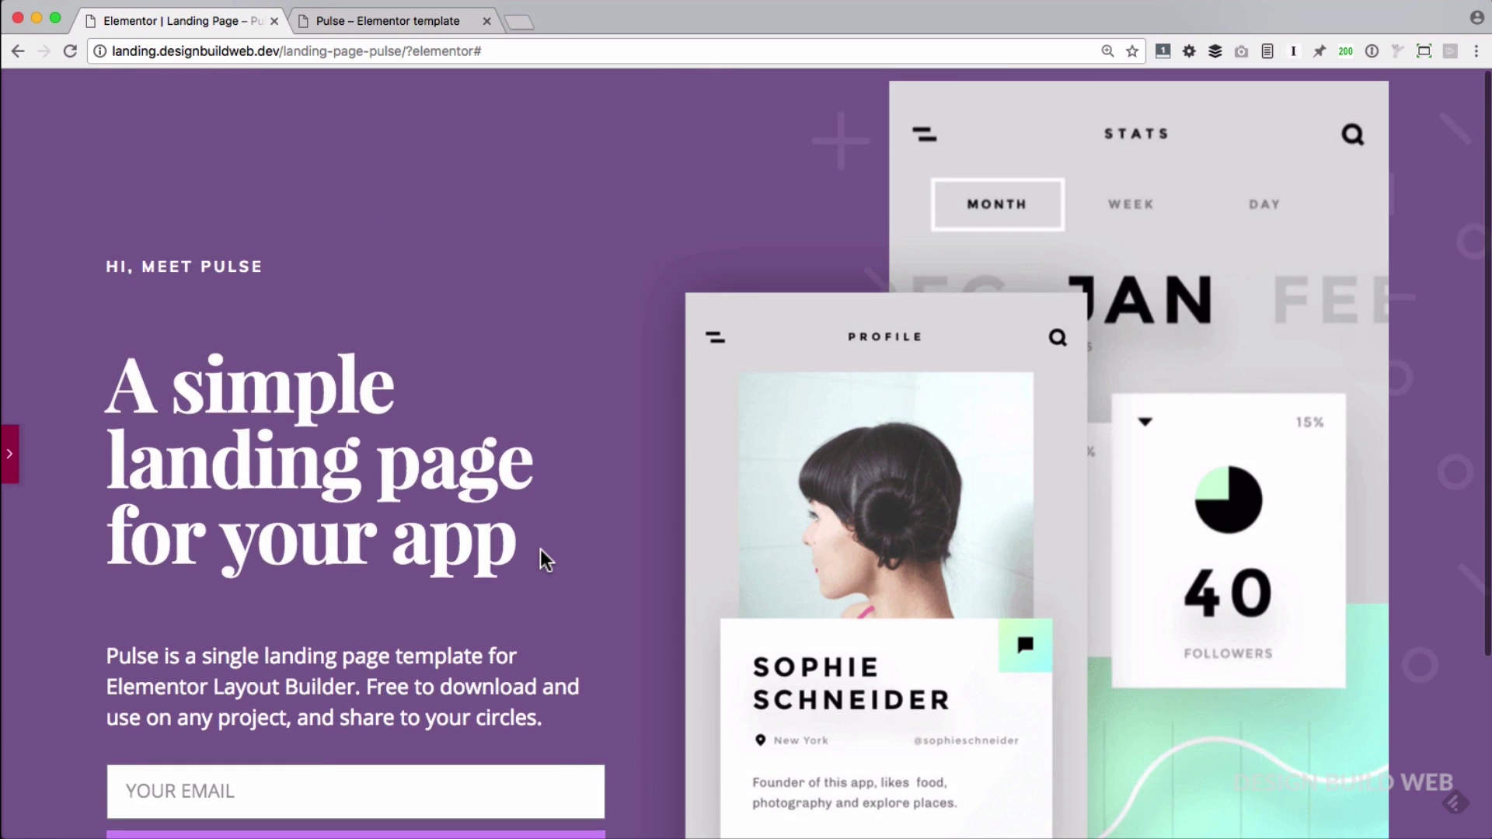
scroll(540, 550, "down", 3)
scroll(539, 559, "up", 3)
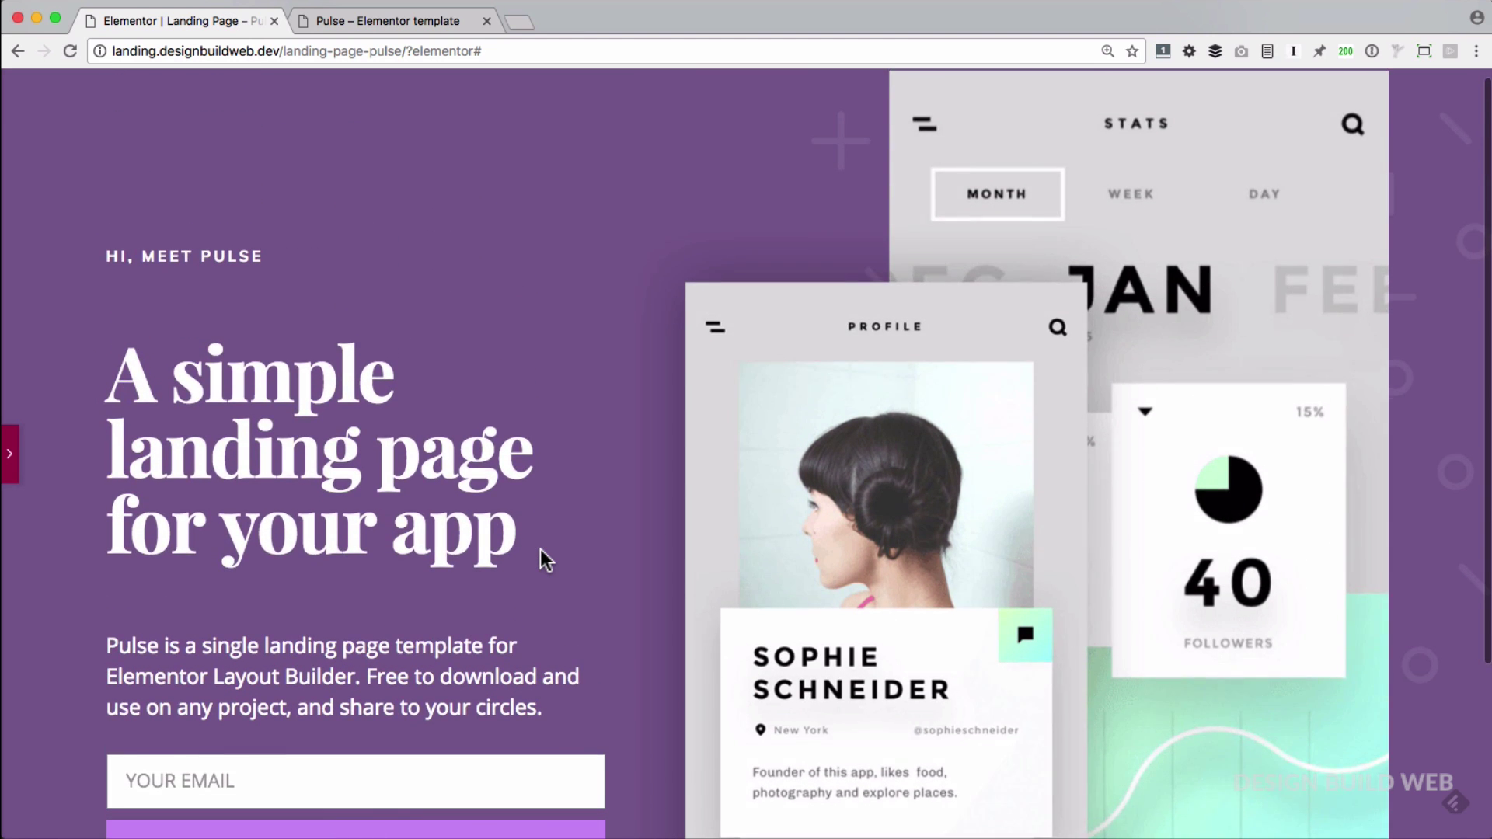
Bring the editing panel back after testing the fixed background
key("ctrl+p")
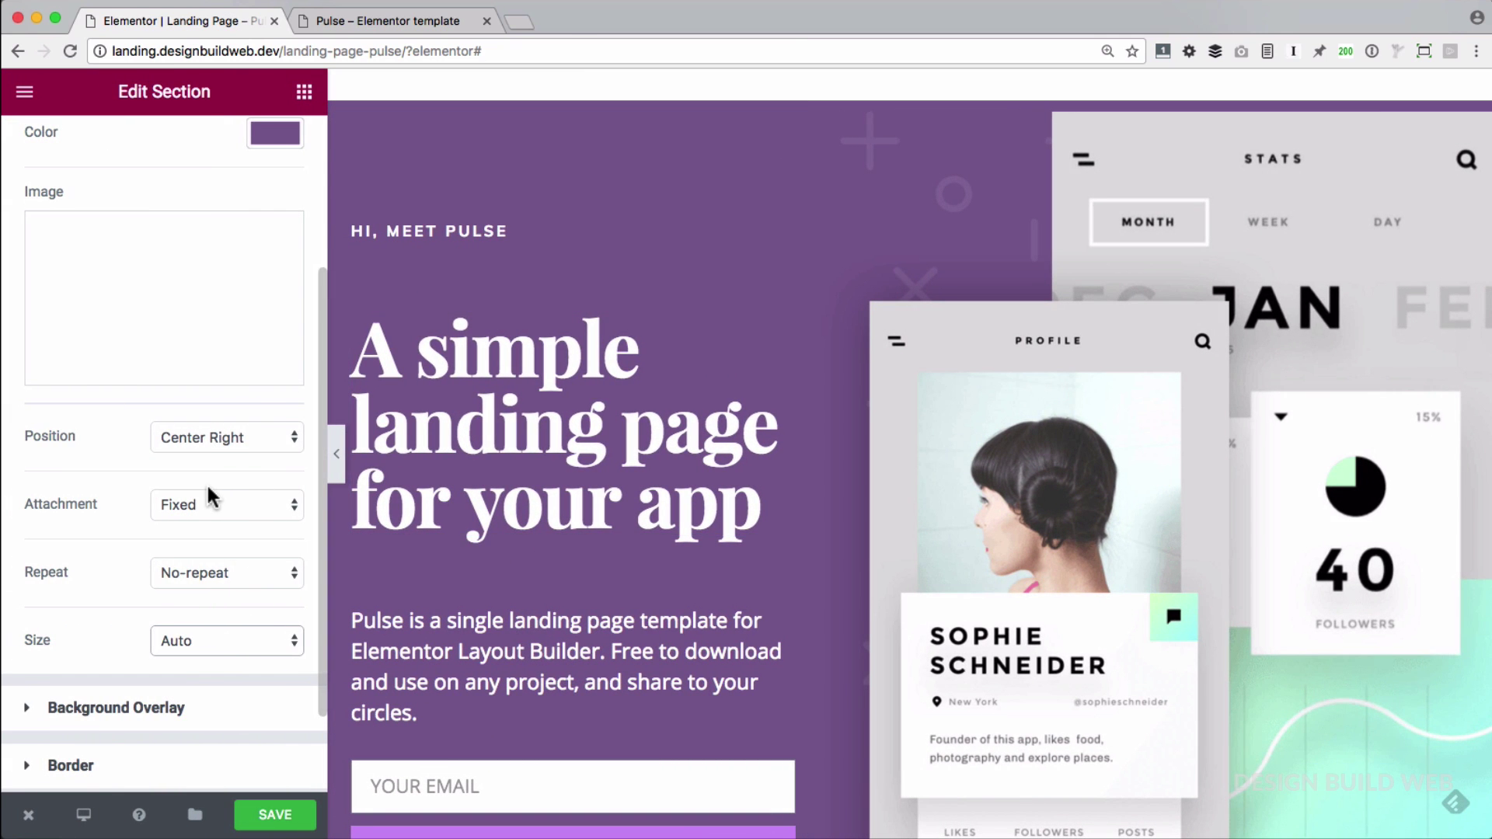
scroll(207, 482, "up", 3)
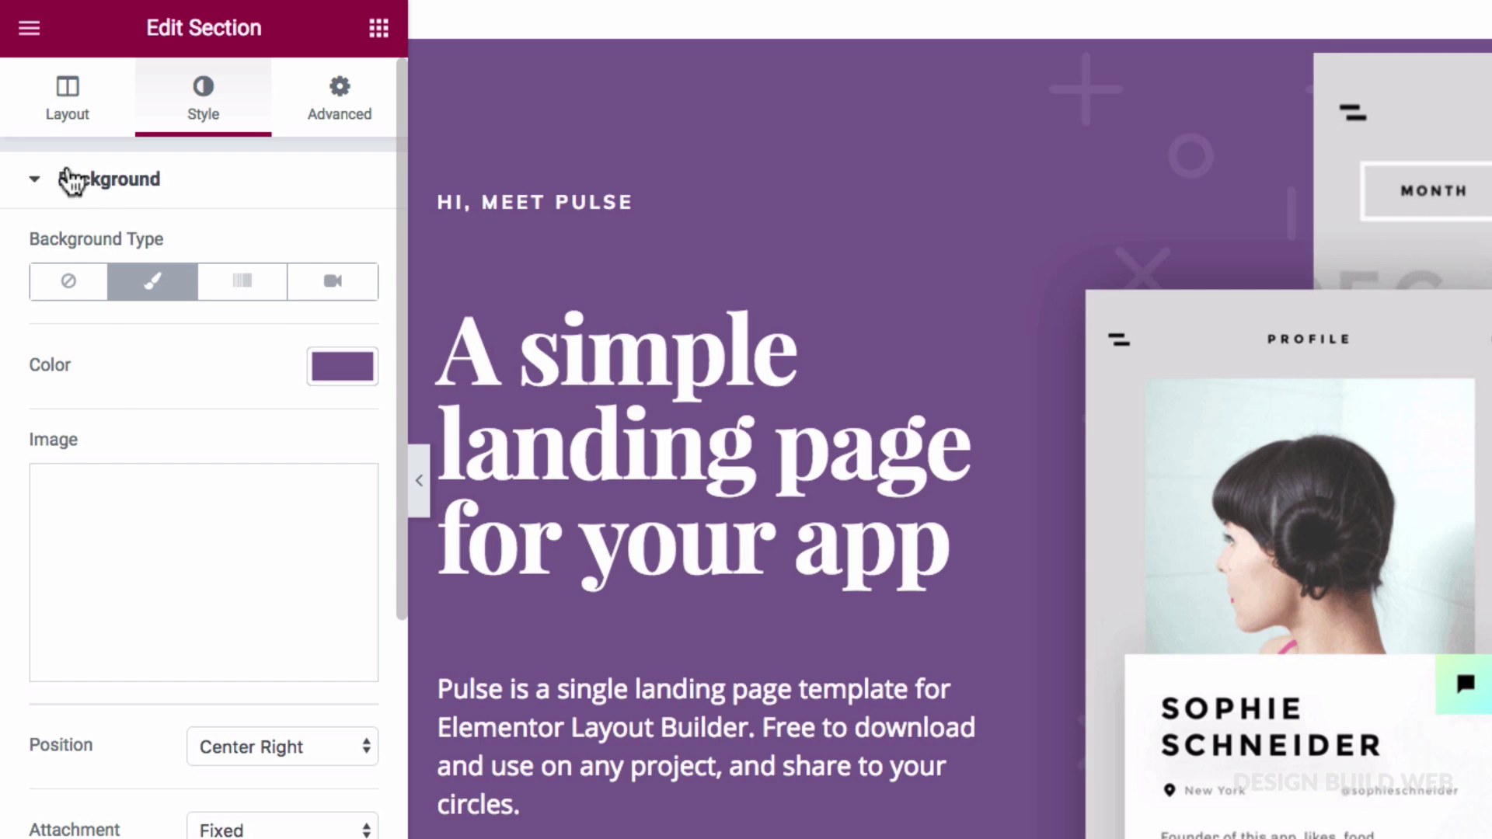
Make the background overlay a gradient from bright blue to deep purple
left_click(35, 183)
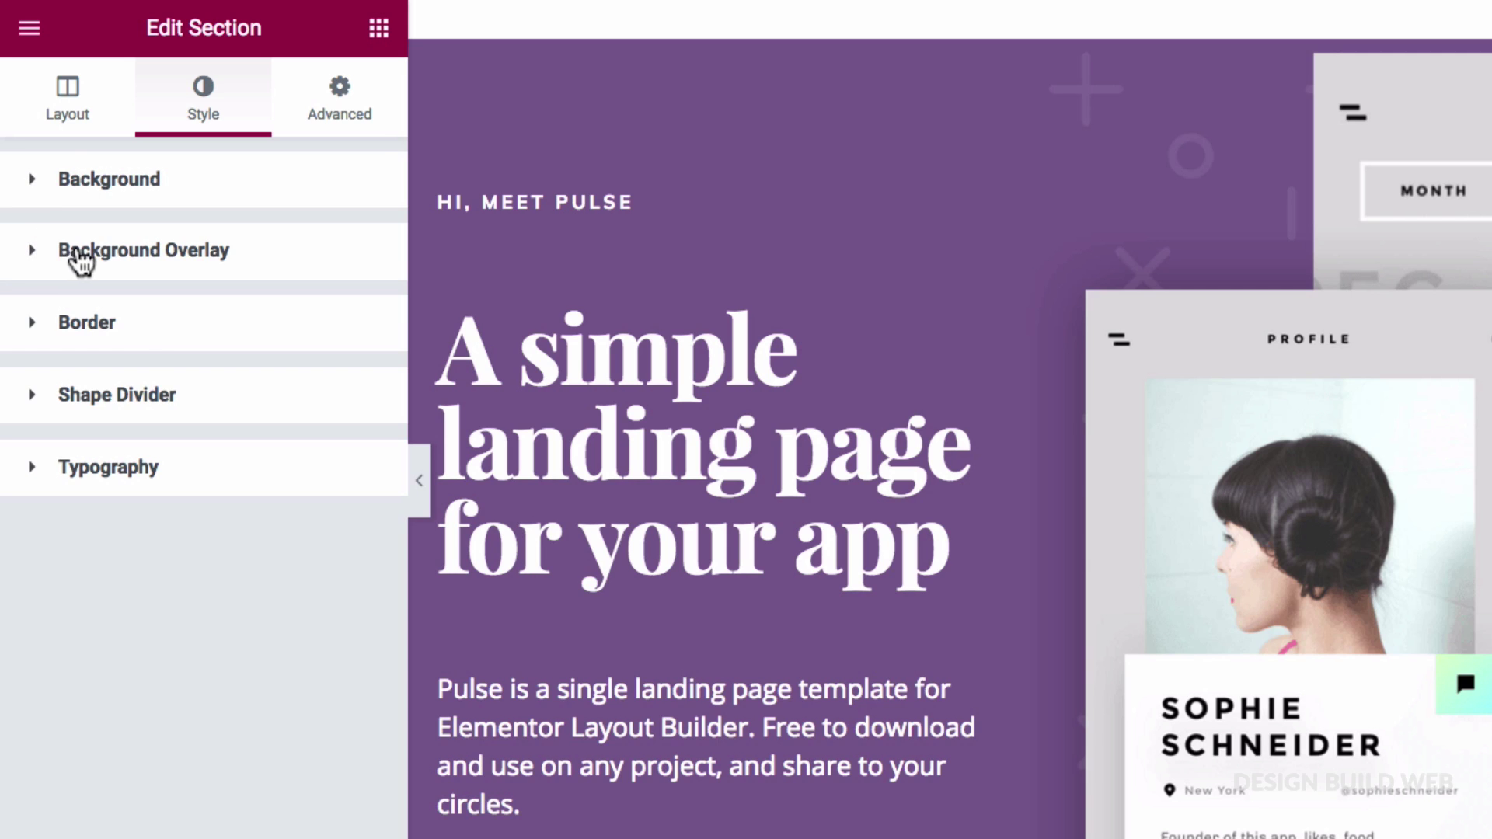
left_click(37, 264)
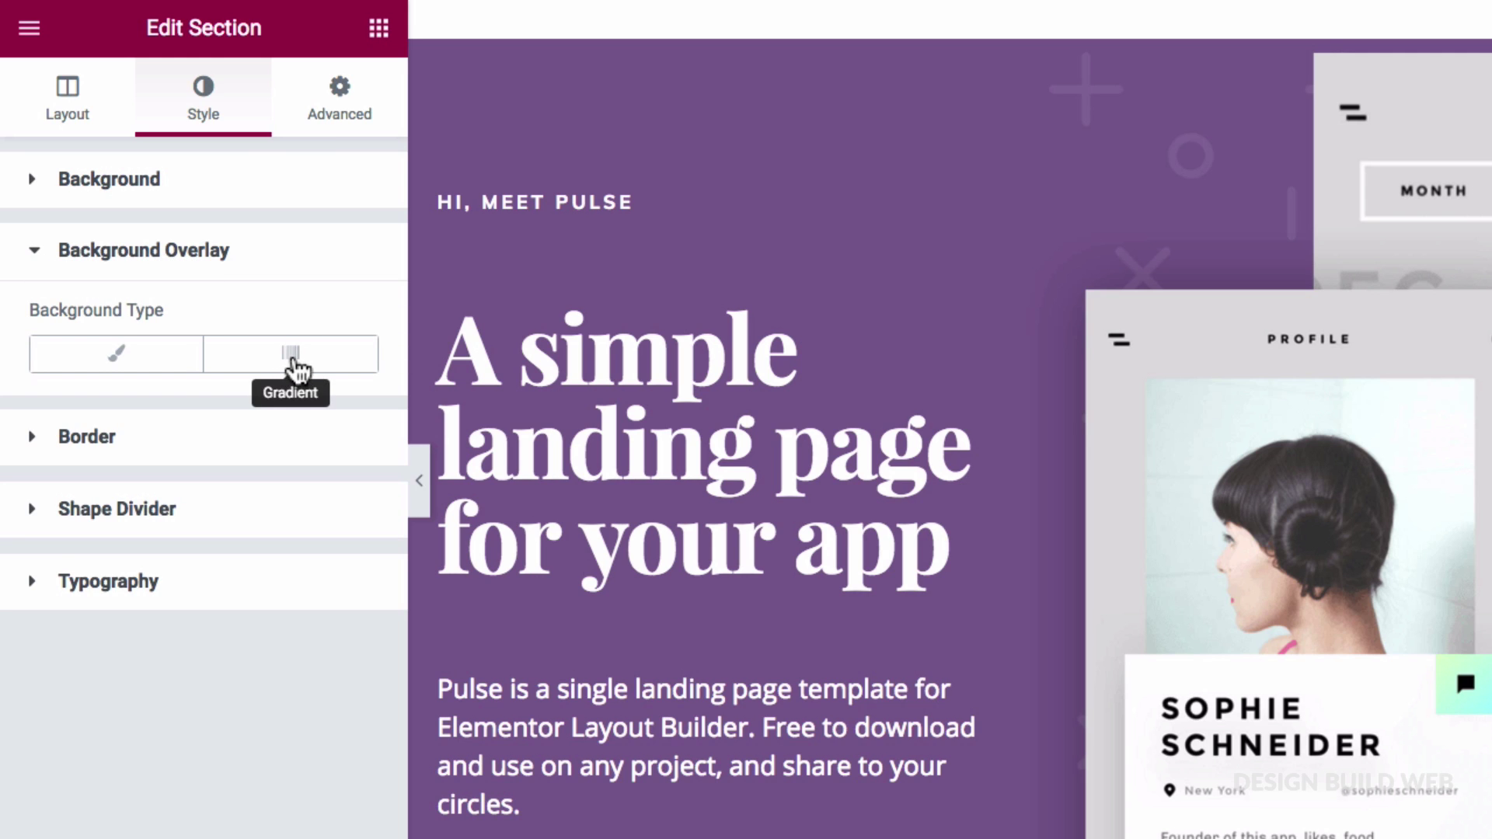
left_click(294, 364)
left_click(326, 439)
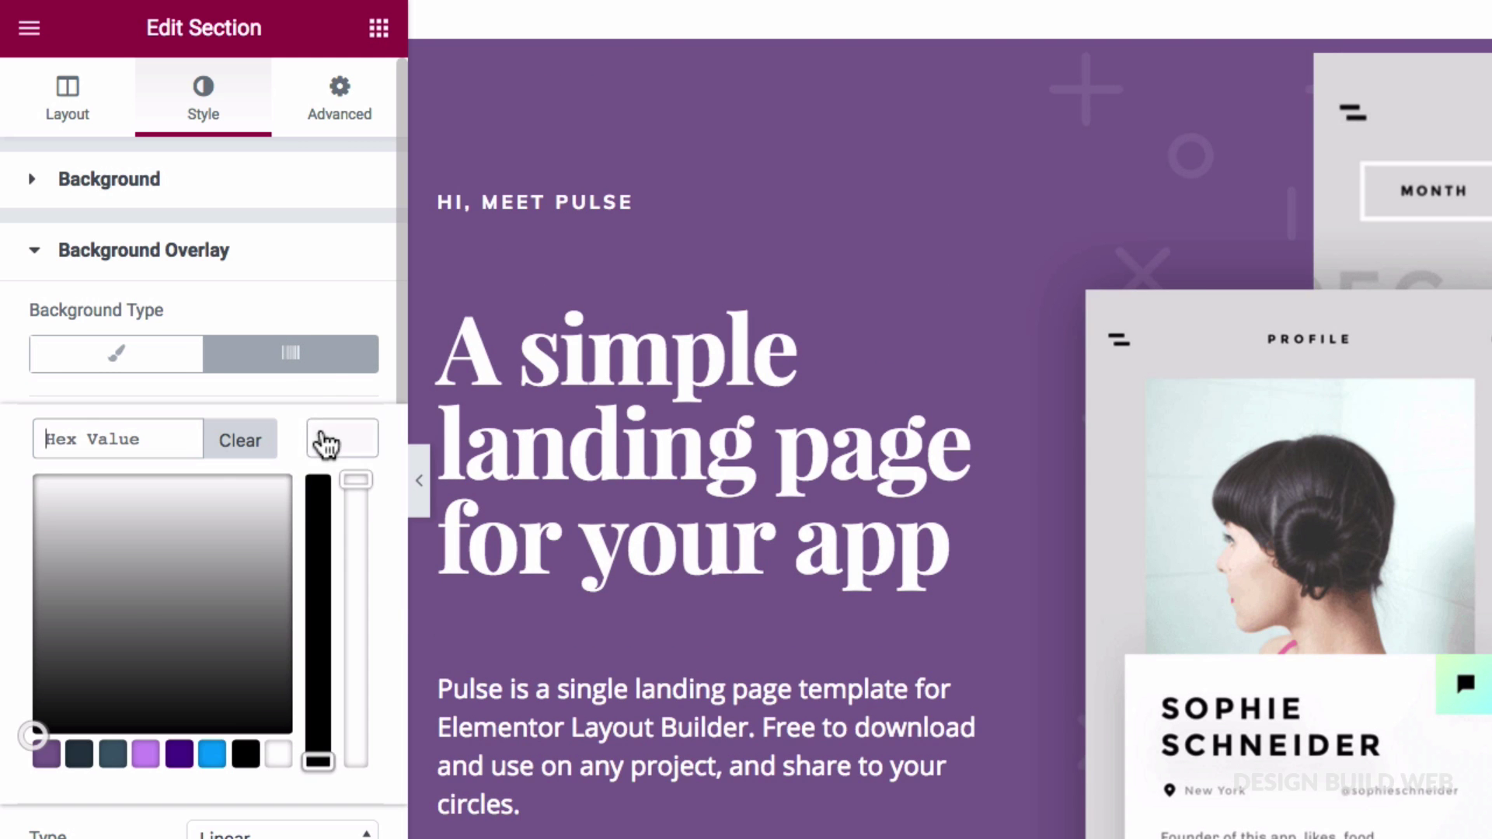
left_click(215, 755)
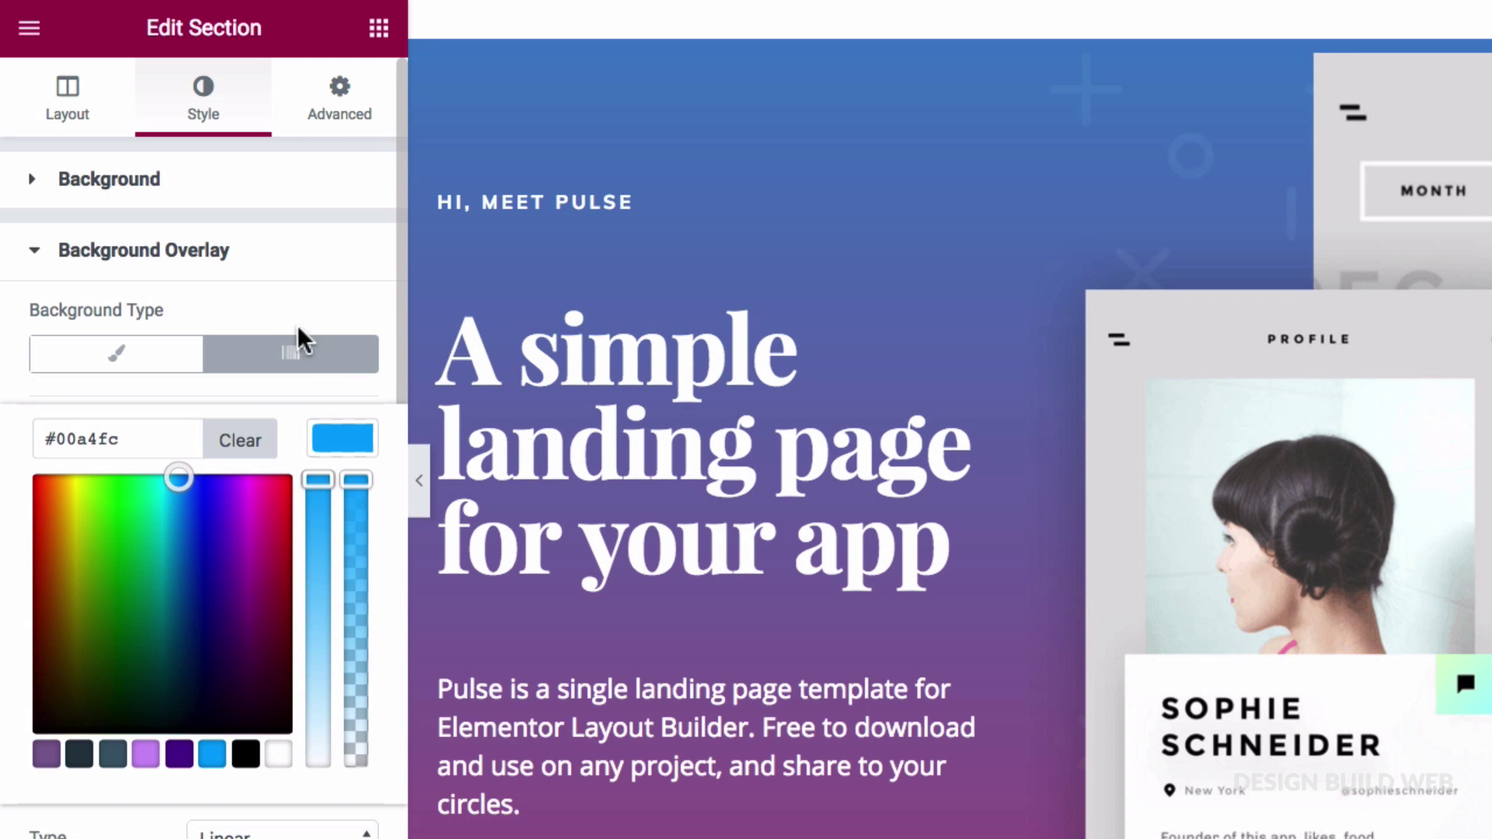
left_click(268, 400)
left_click(340, 648)
scroll(204, 758, "down", 2)
left_click(181, 770)
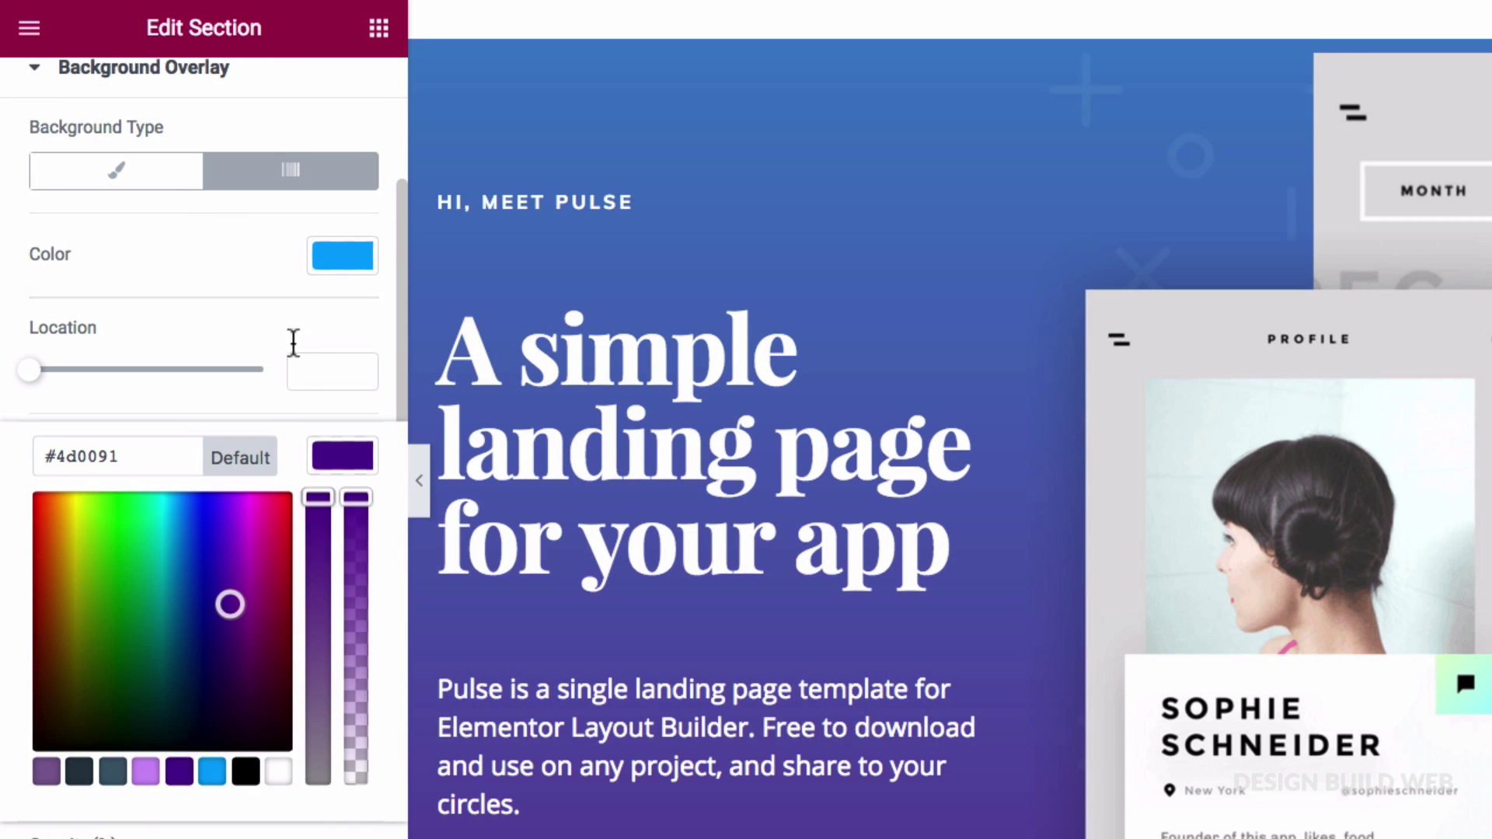
left_click(242, 403)
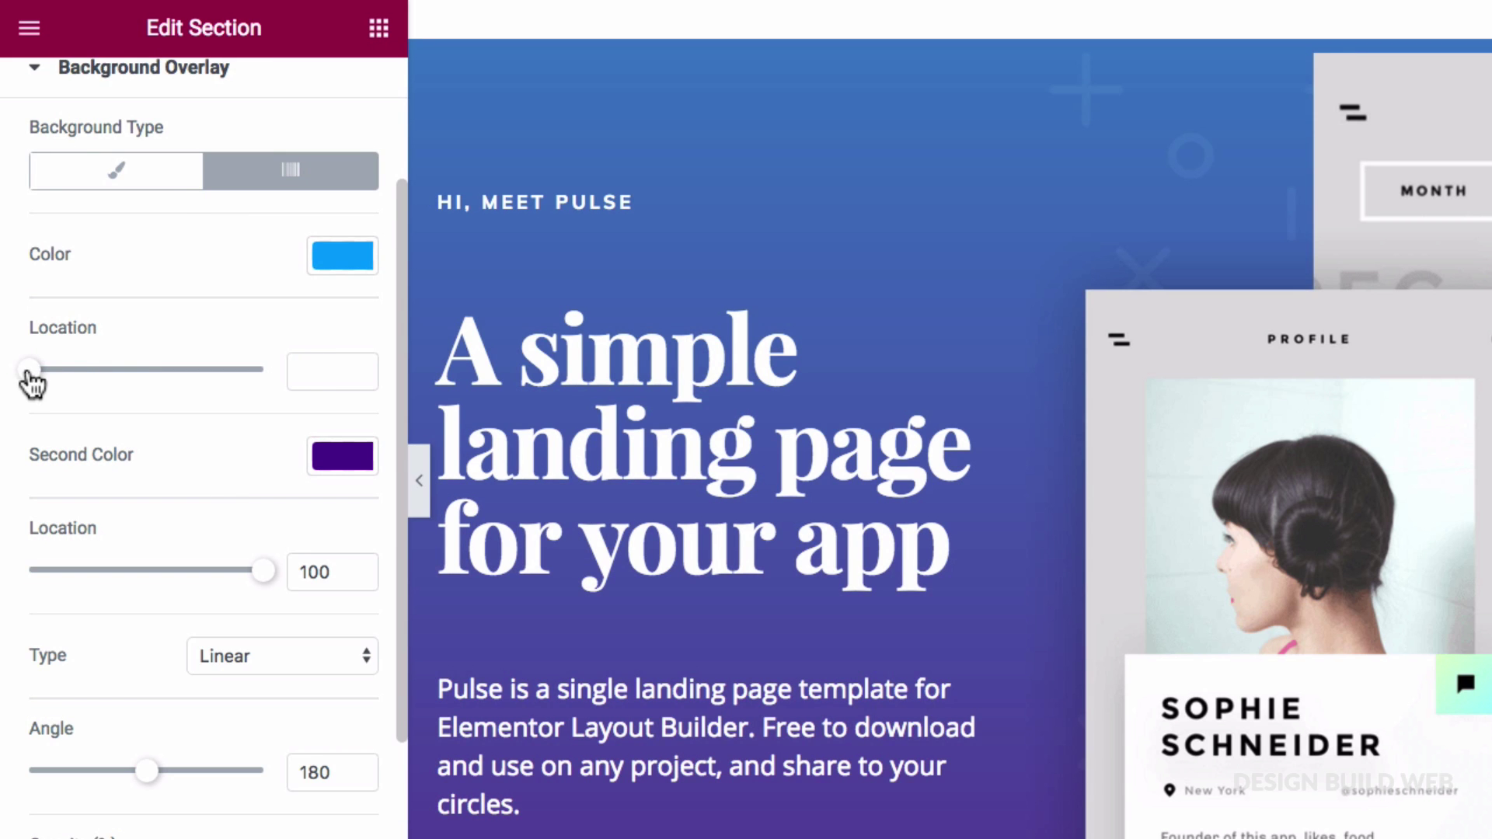
Set the gradient locations to 0 and 49, angle to 300 and overlay opacity to 0.2
mouse_move(31, 382)
left_mouse_down()
mouse_move(123, 384)
mouse_move(23, 376)
left_mouse_up()
left_click_drag(263, 570, 143, 572)
scroll(126, 743, "down", 2)
mouse_move(147, 651)
left_mouse_down()
mouse_move(77, 653)
mouse_move(230, 651)
left_mouse_up()
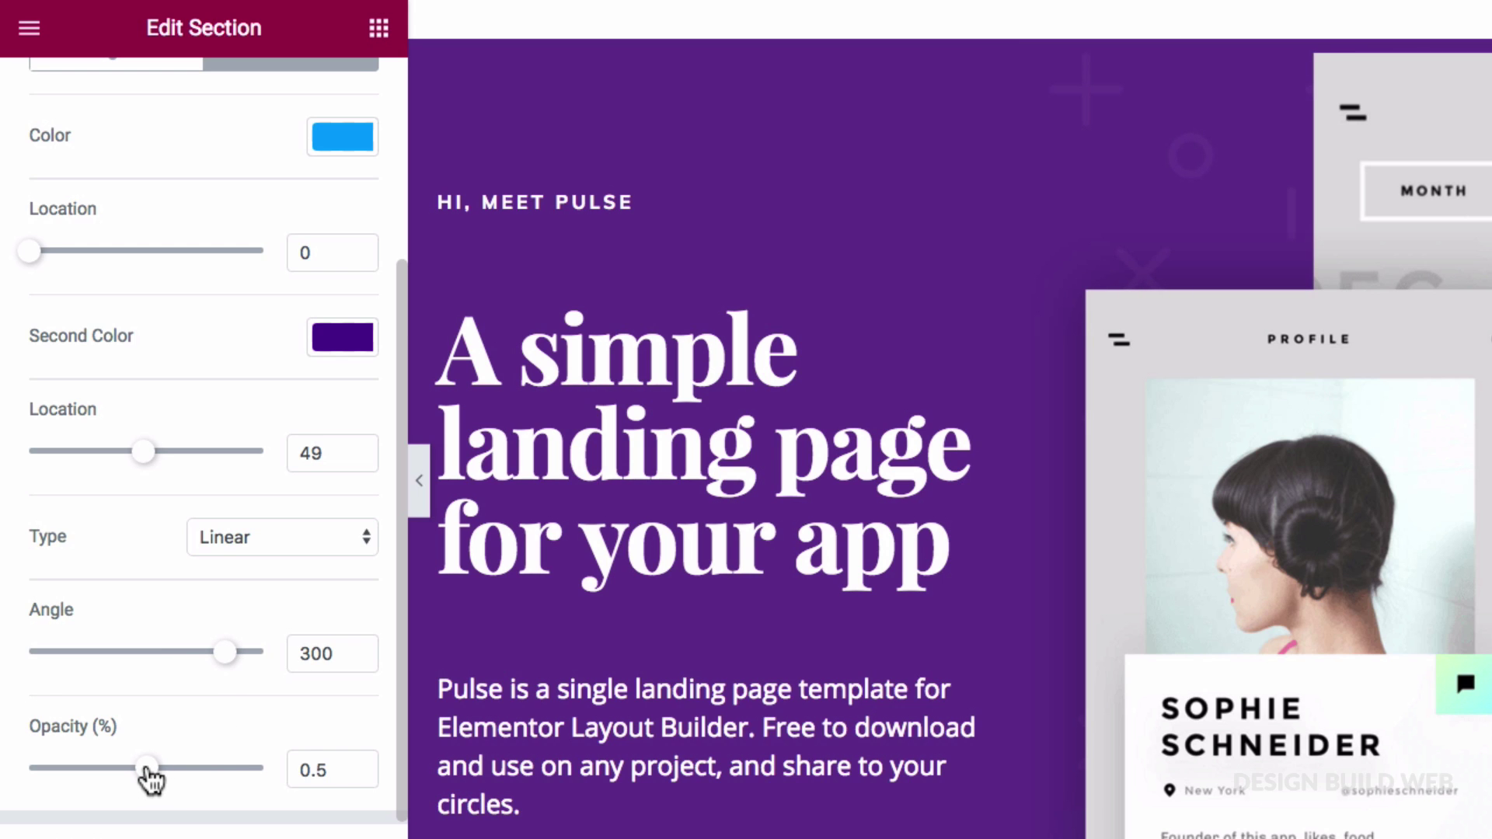
left_click_drag(147, 769, 95, 768)
left_click_drag(76, 688, 61, 688)
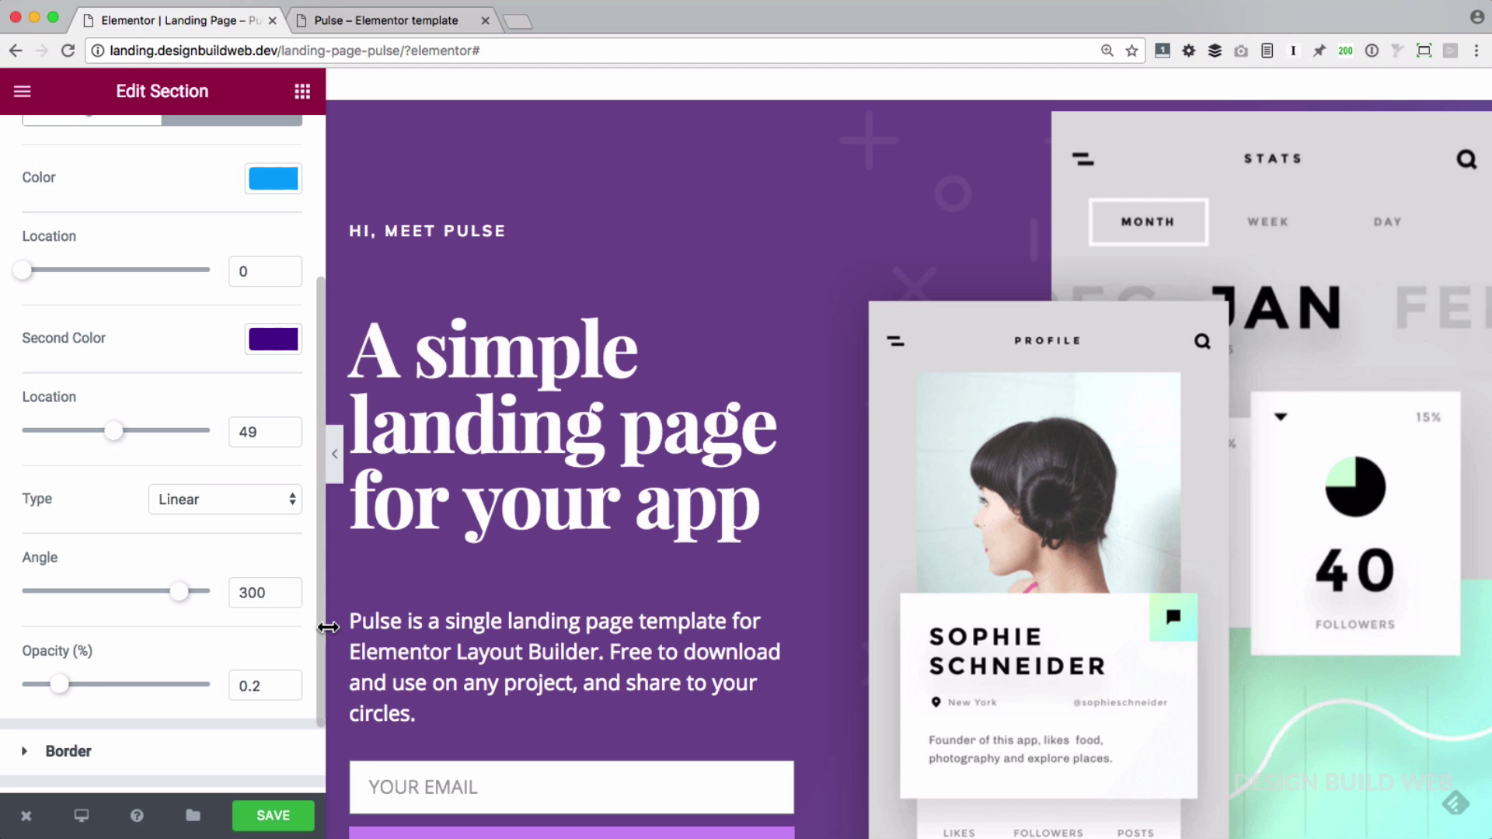
key("ctrl+p")
scroll(473, 571, "down", 2)
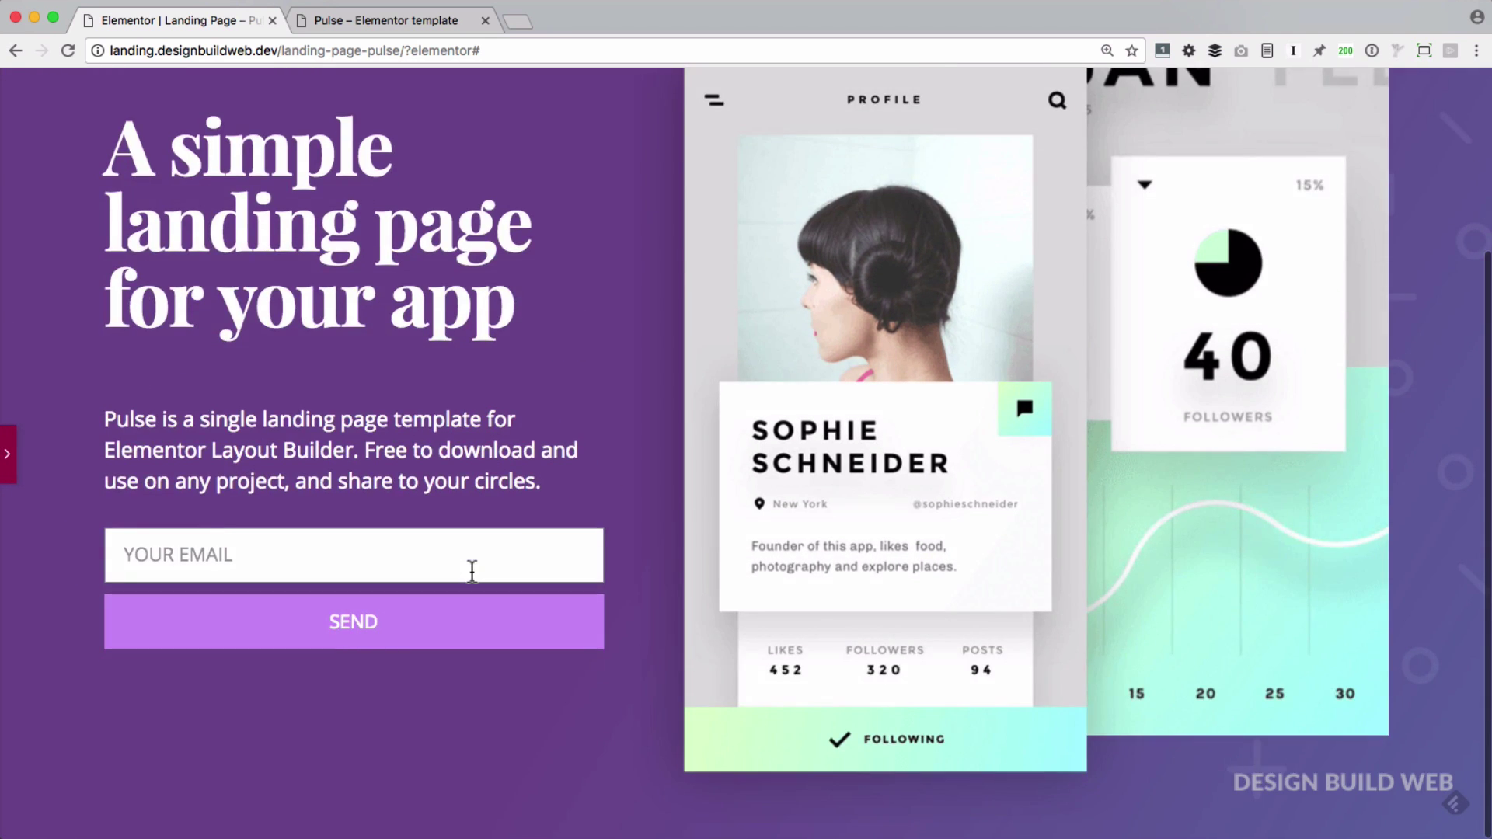
scroll(472, 572, "up", 2)
key("ctrl+p")
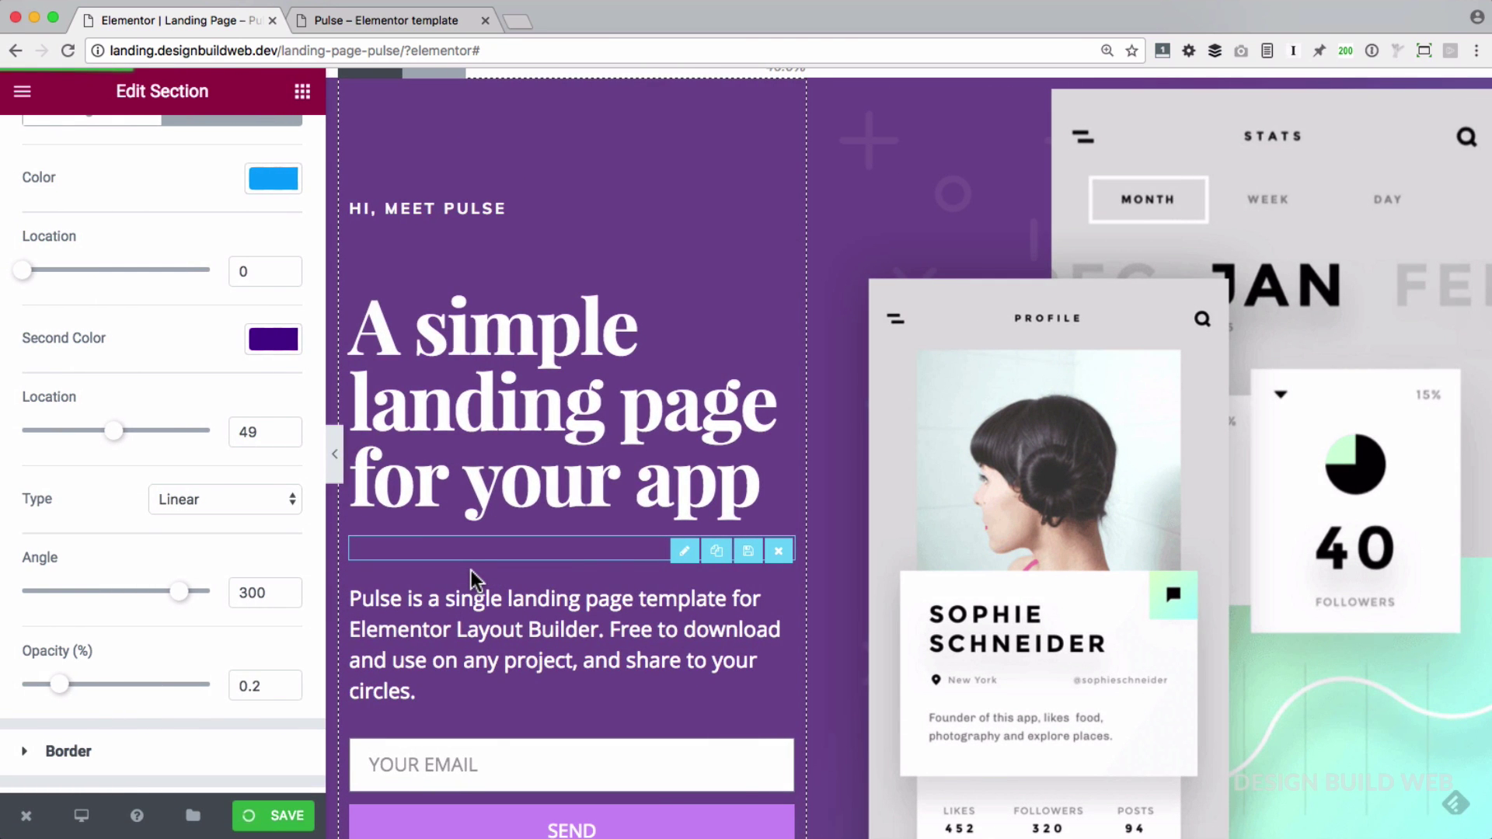
key("ctrl+s")
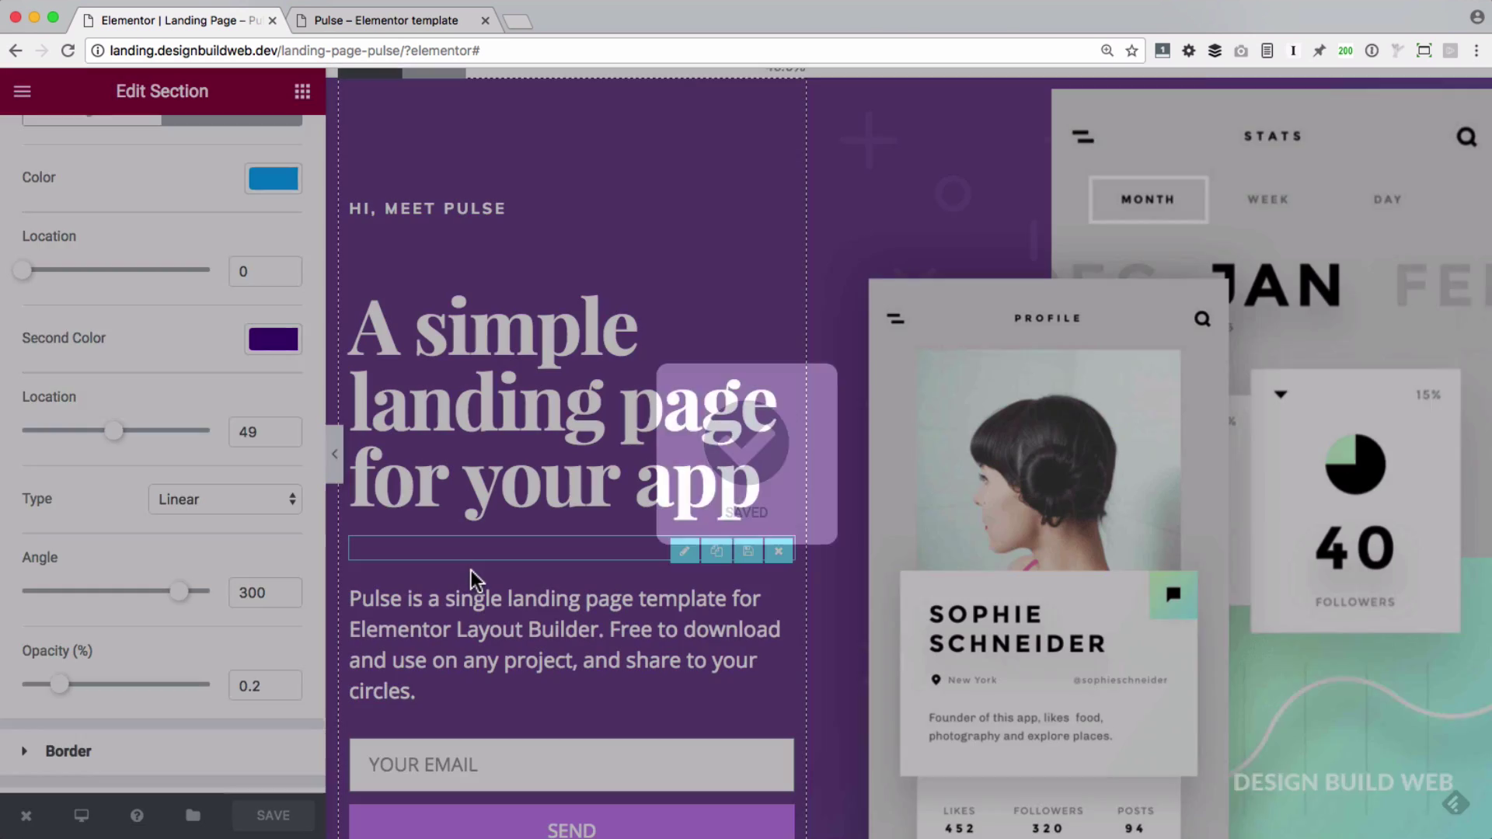
key("ctrl+p")
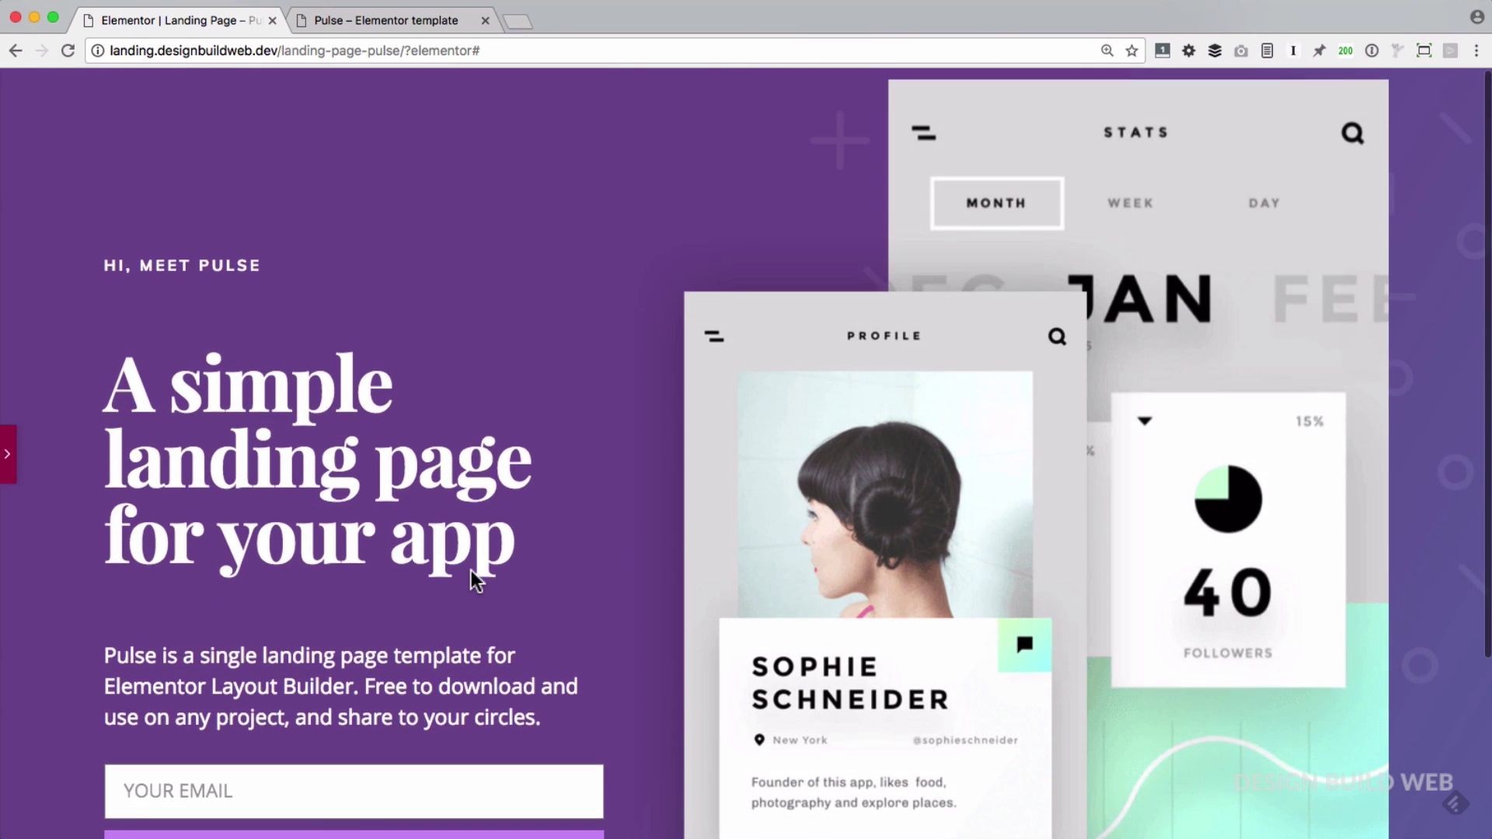
scroll(473, 580, "down", 3)
scroll(472, 580, "up", 3)
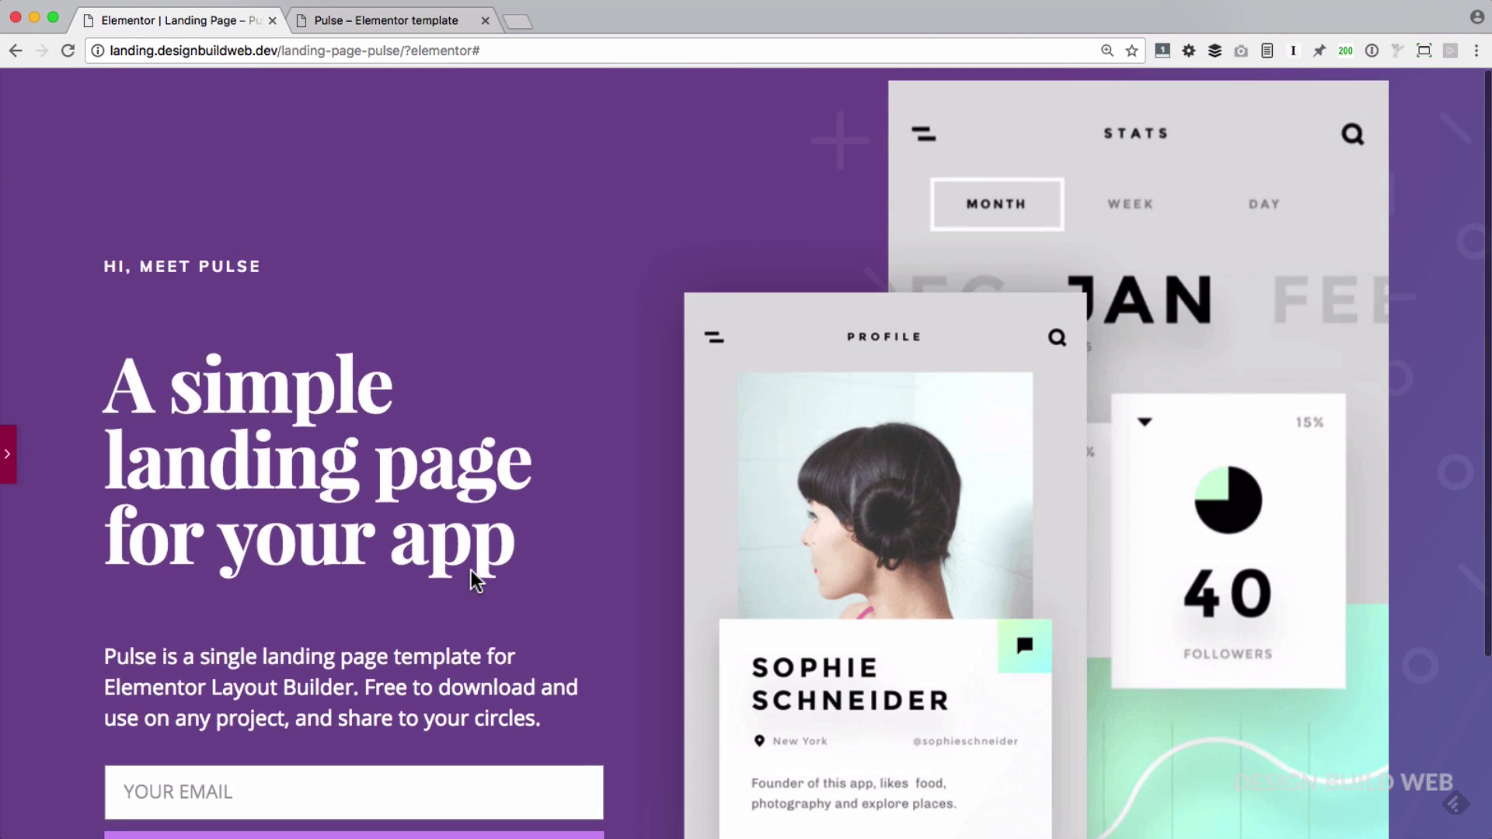
key("ctrl+p")
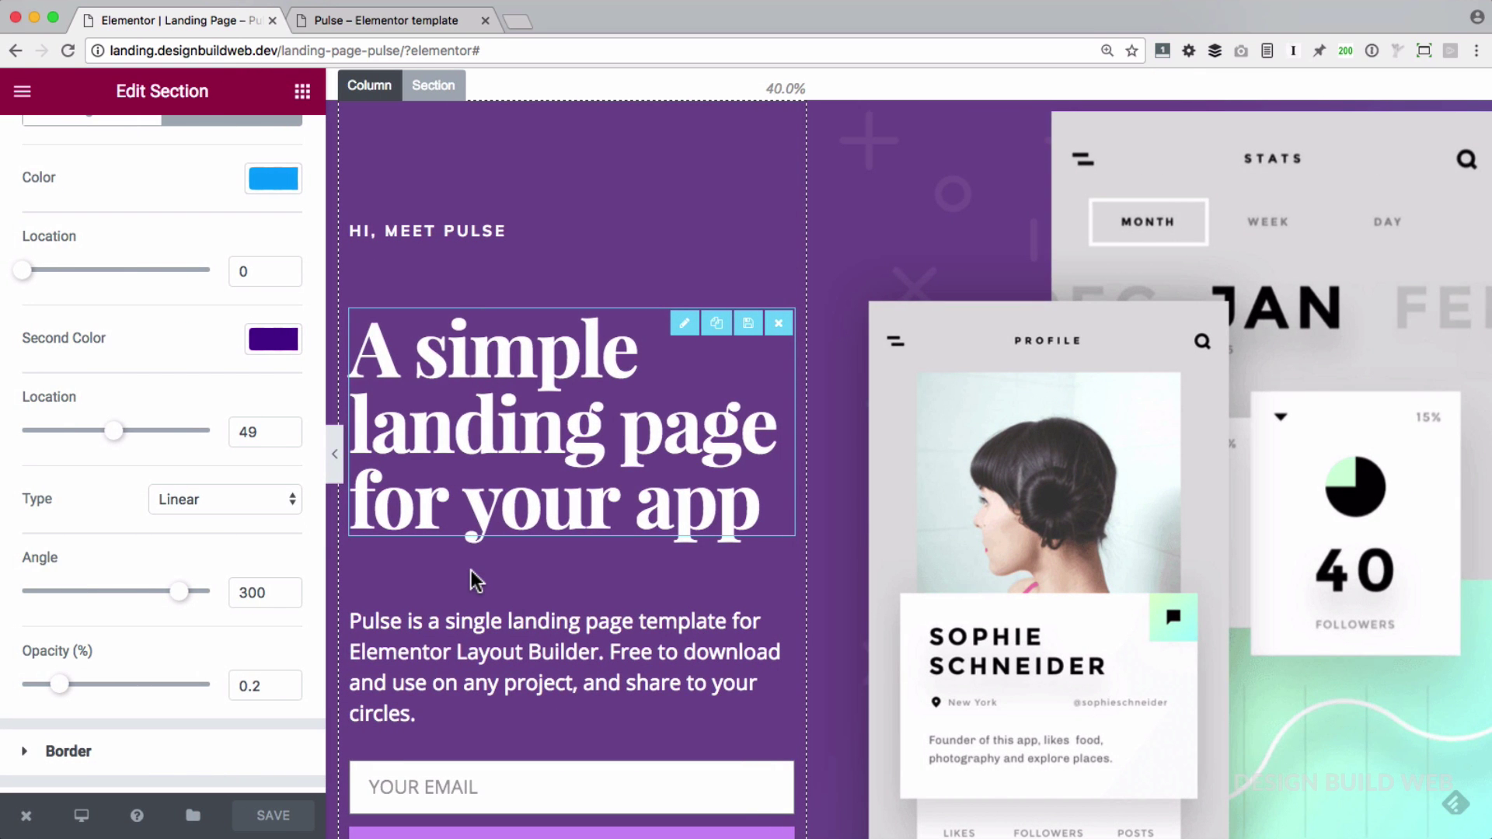
scroll(481, 589, "down", 3)
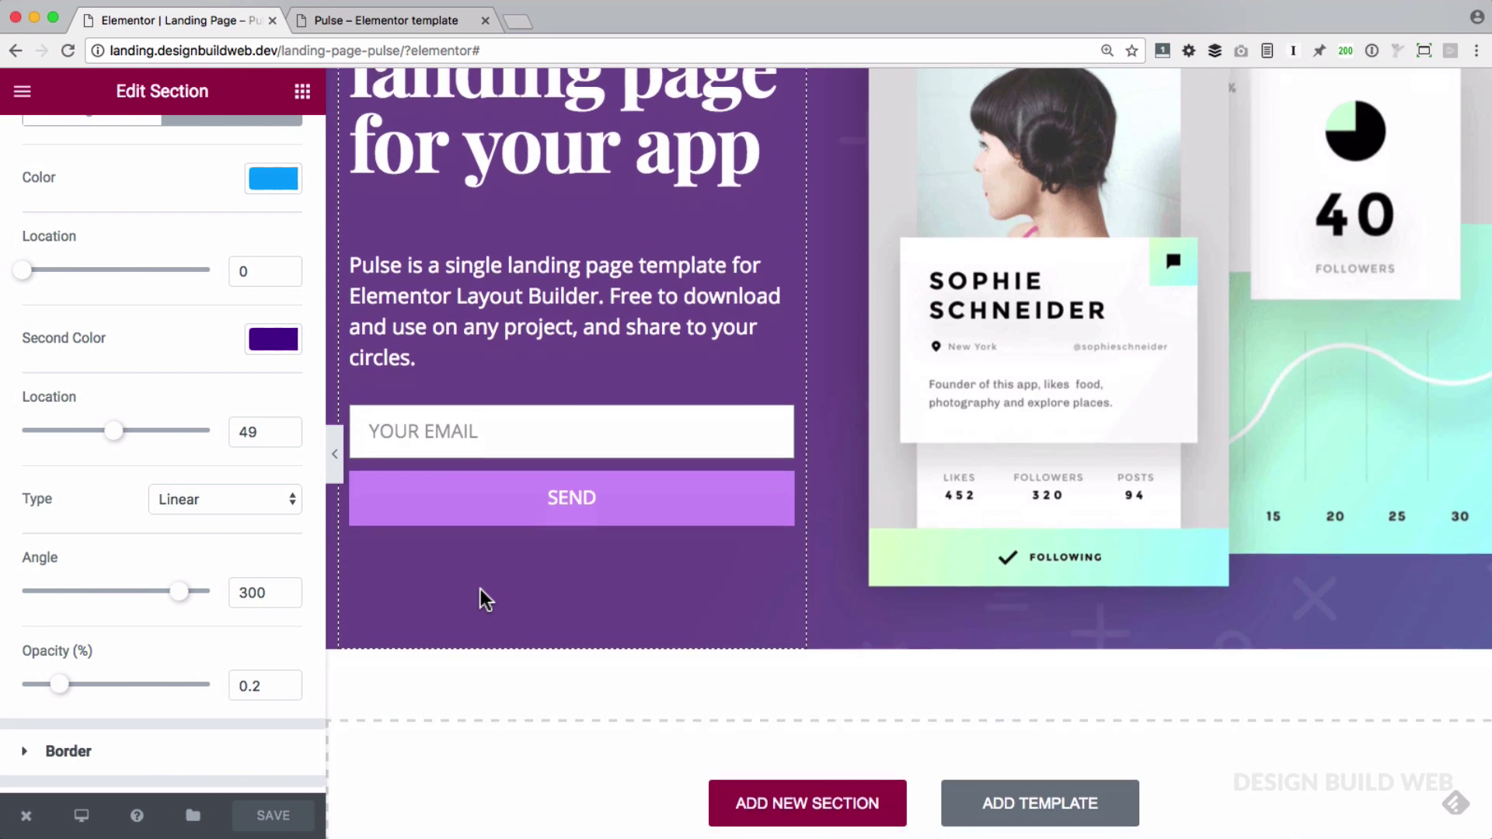
scroll(76, 618, "down", 2)
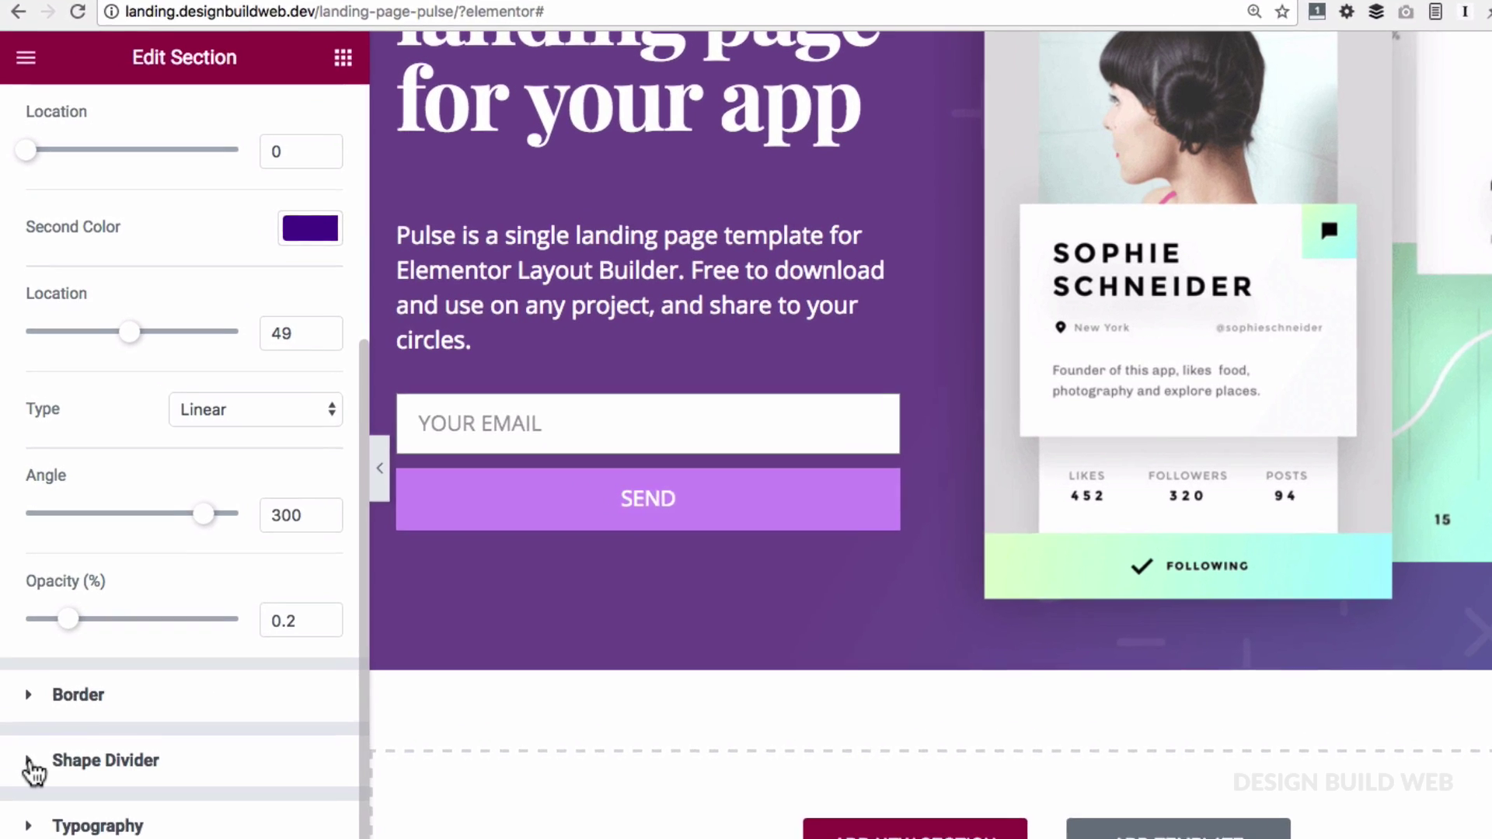
Add a bottom Waves shape divider at width 166 and height 124, then preview it
left_click(29, 718)
left_click(273, 467)
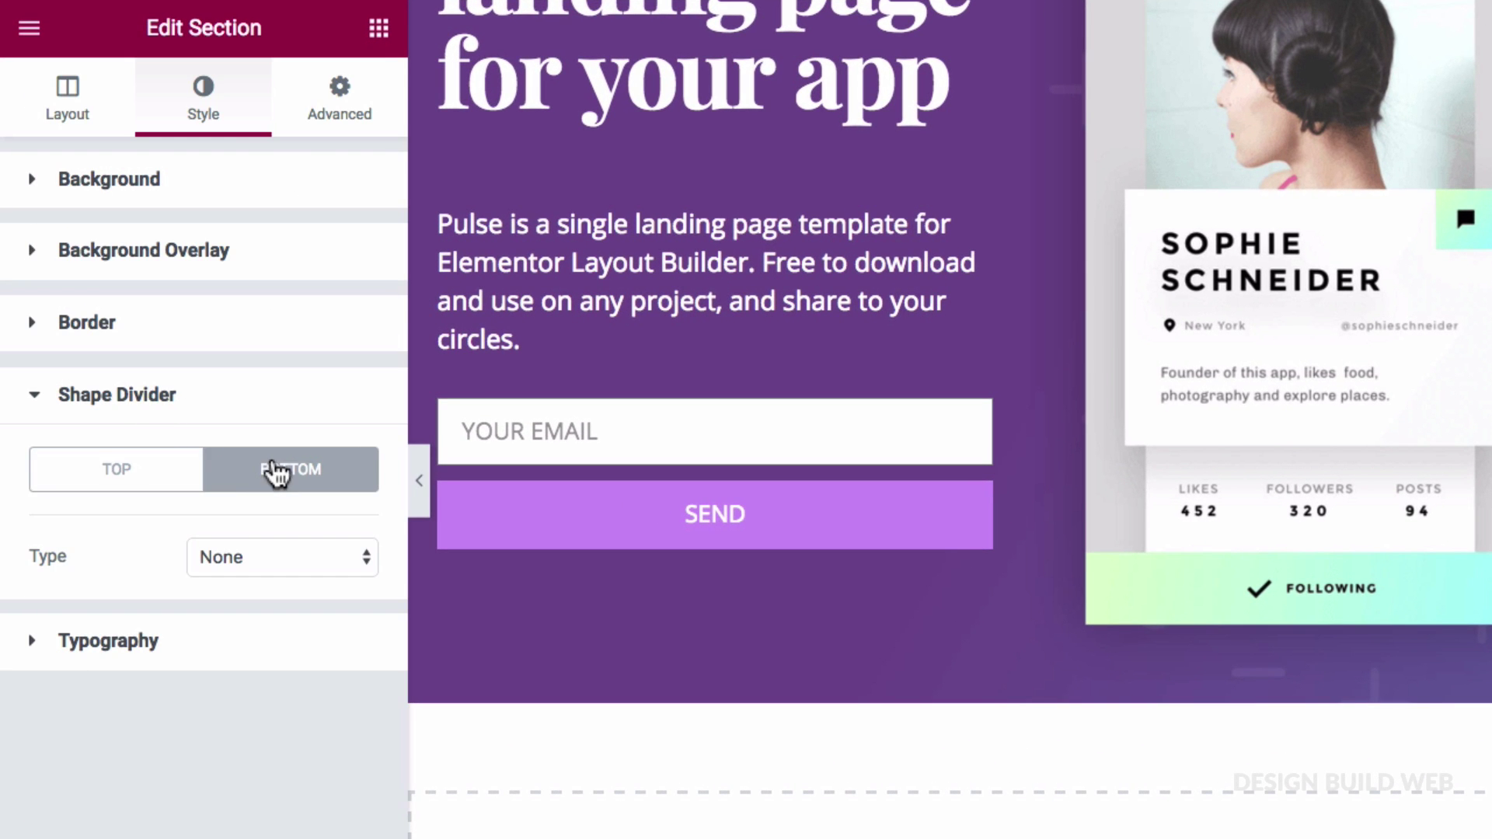
left_click(233, 436)
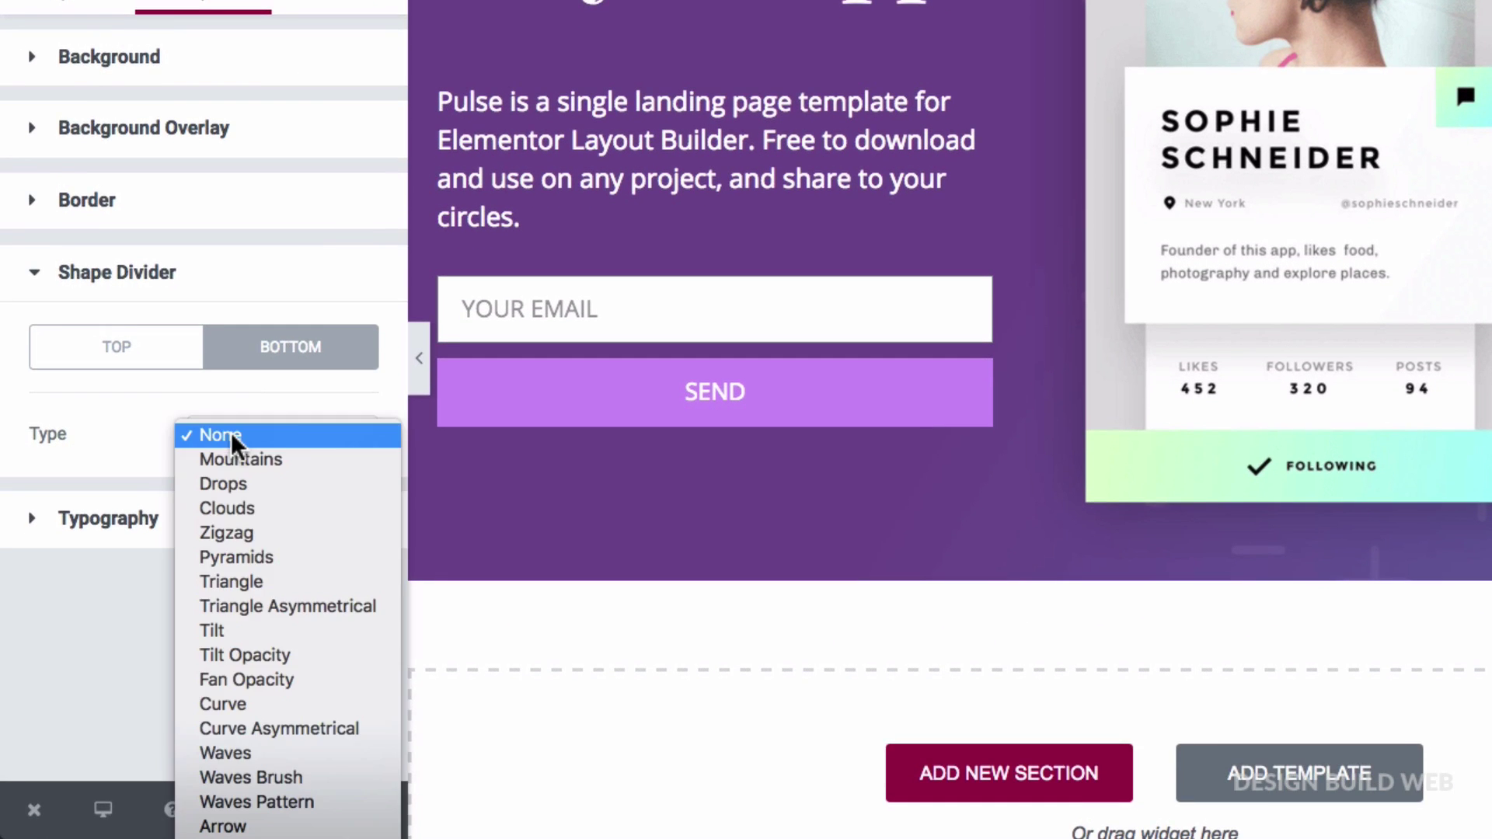
left_click(222, 753)
scroll(242, 566, "down", 3)
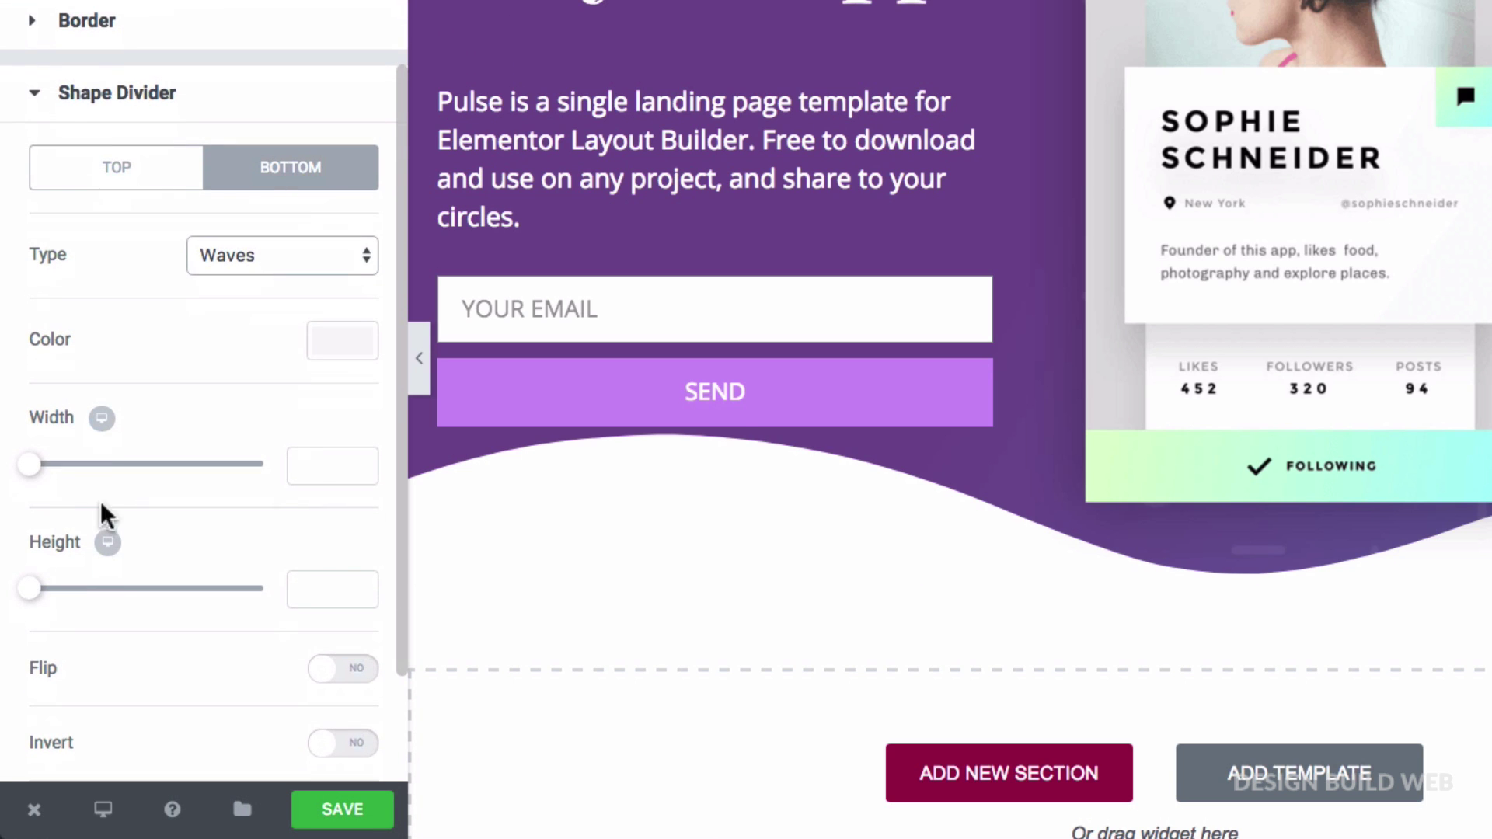
left_click_drag(34, 476, 106, 481)
left_click_drag(38, 594, 105, 600)
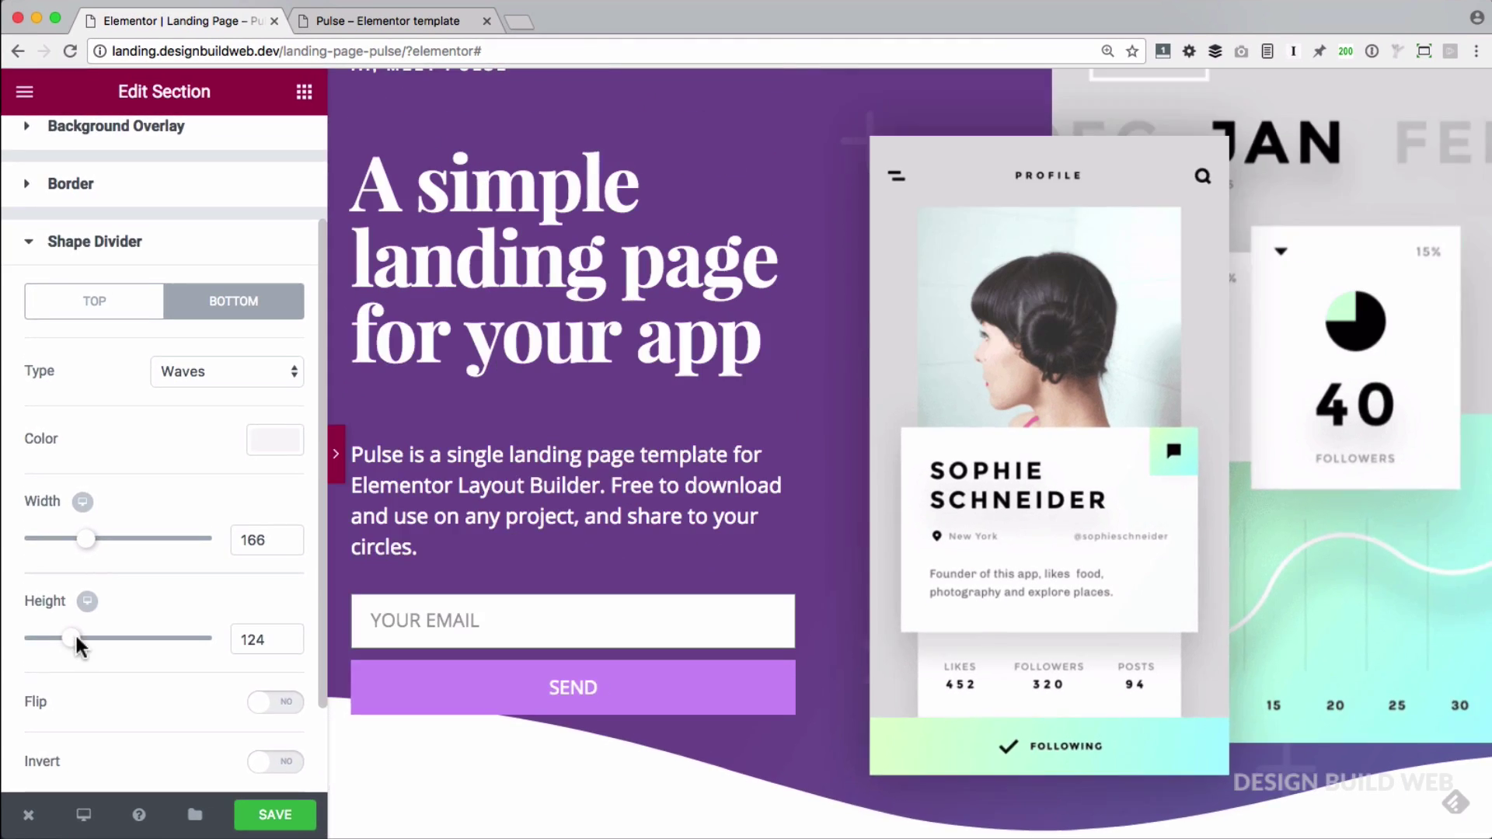
key("super+p")
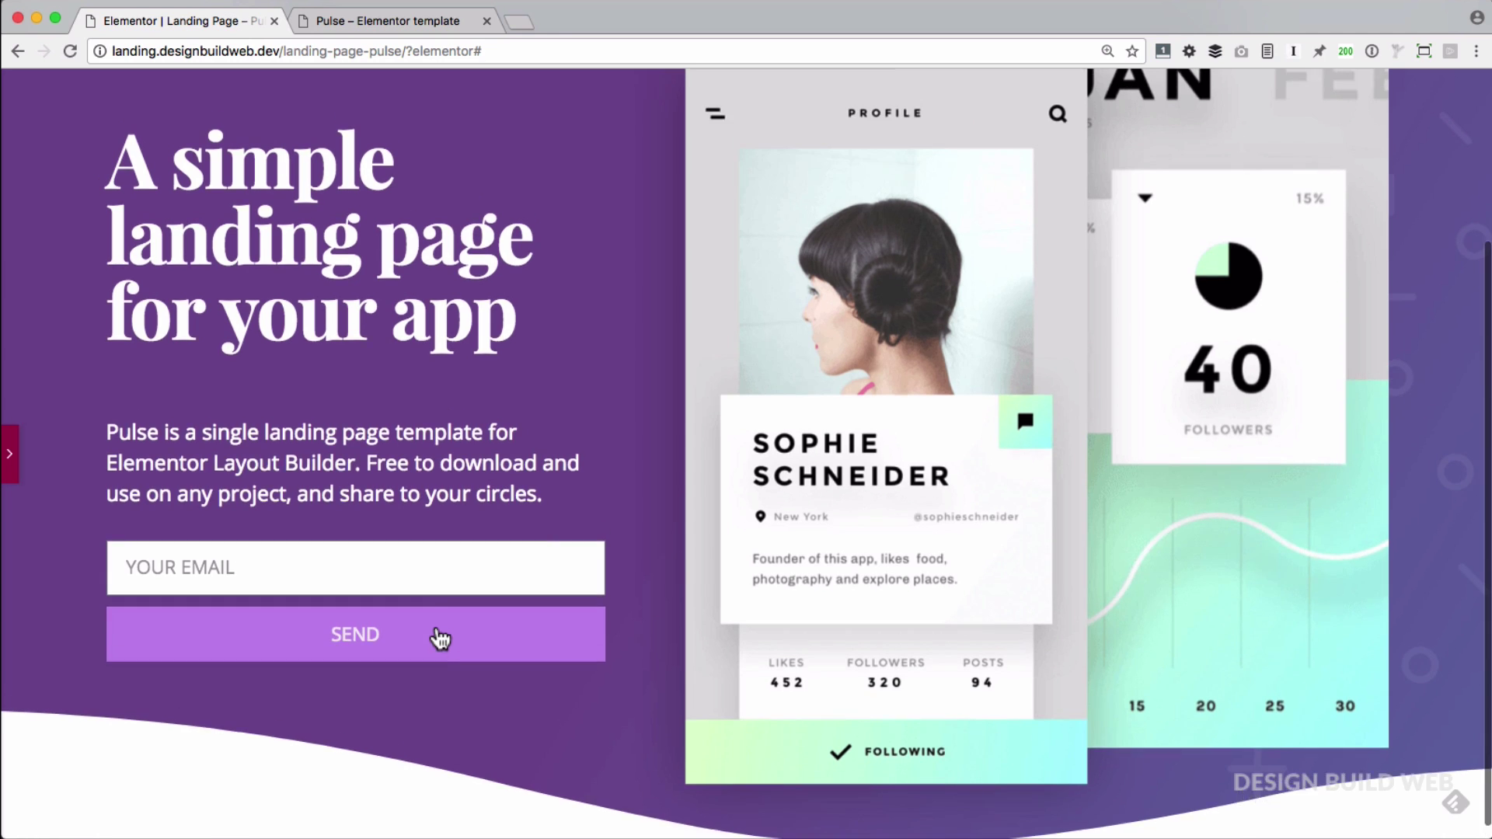
scroll(438, 636, "up", 3)
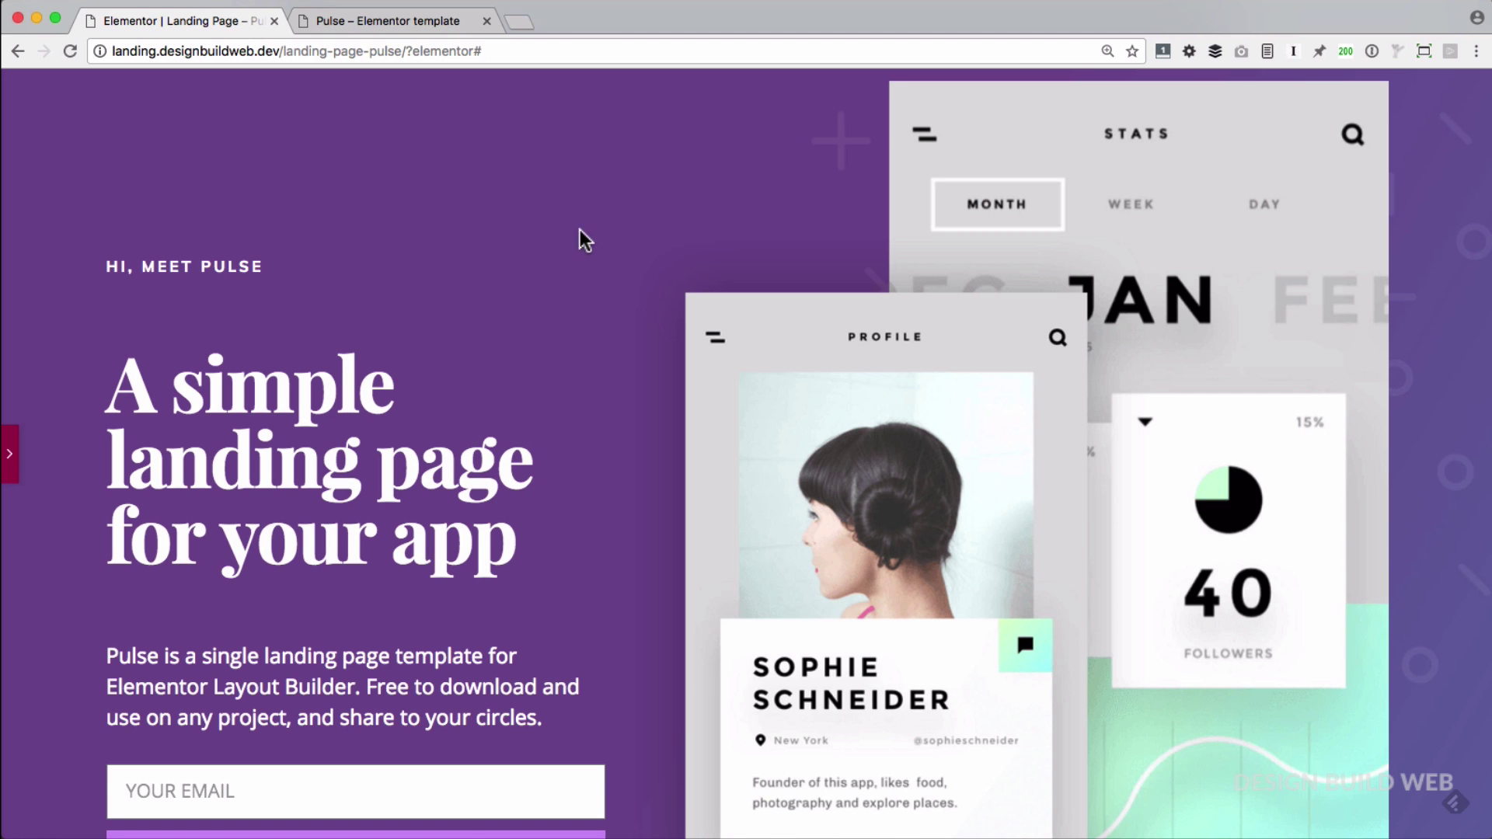
key("ctrl+p")
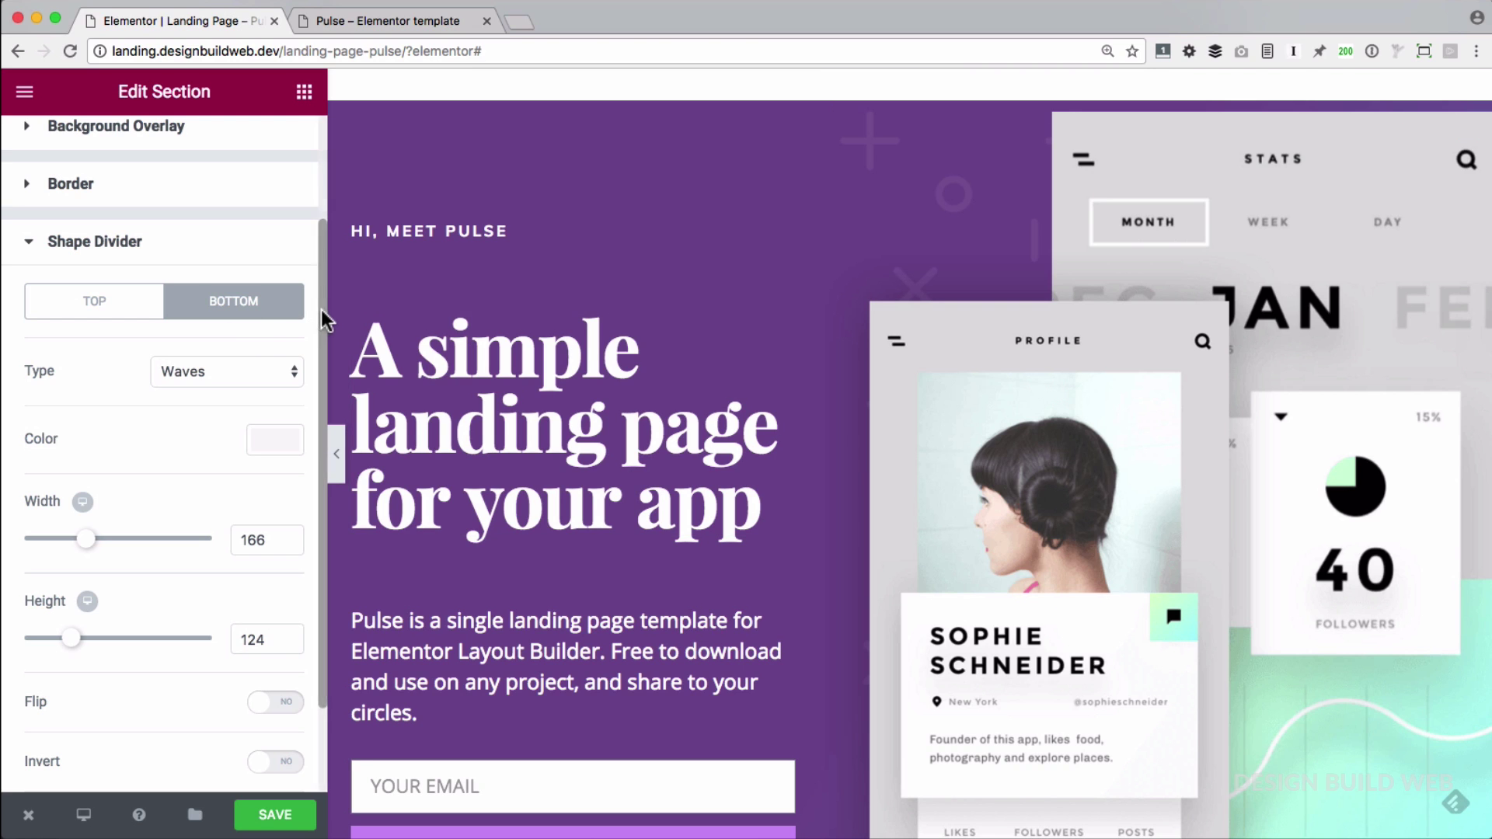
left_click_drag(327, 312, 319, 313)
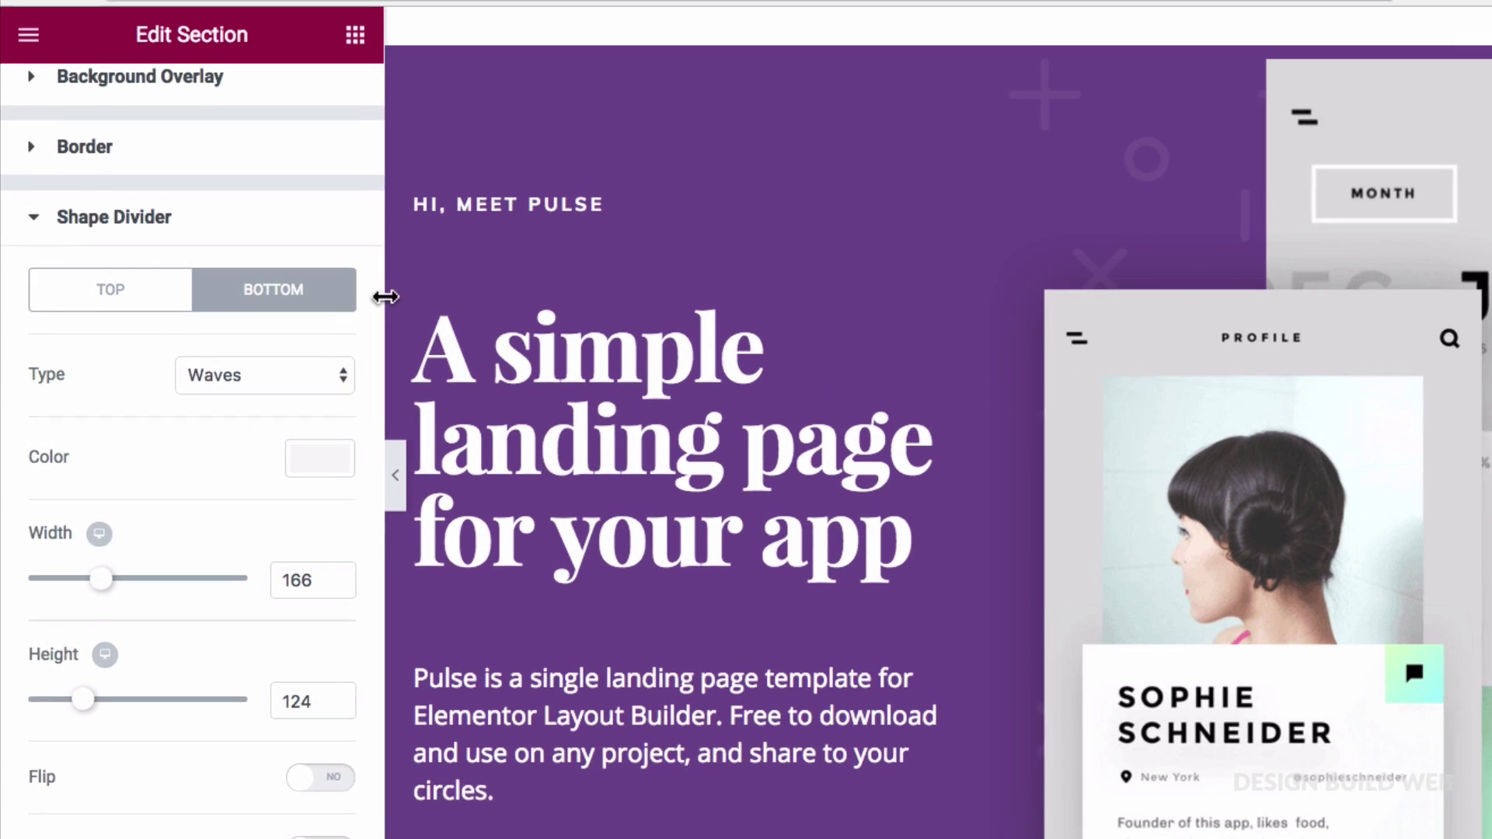
scroll(350, 190, "up", 3)
Unlink the padding and enter 160 top, 80 right, 160 bottom, 80 left
left_click(341, 119)
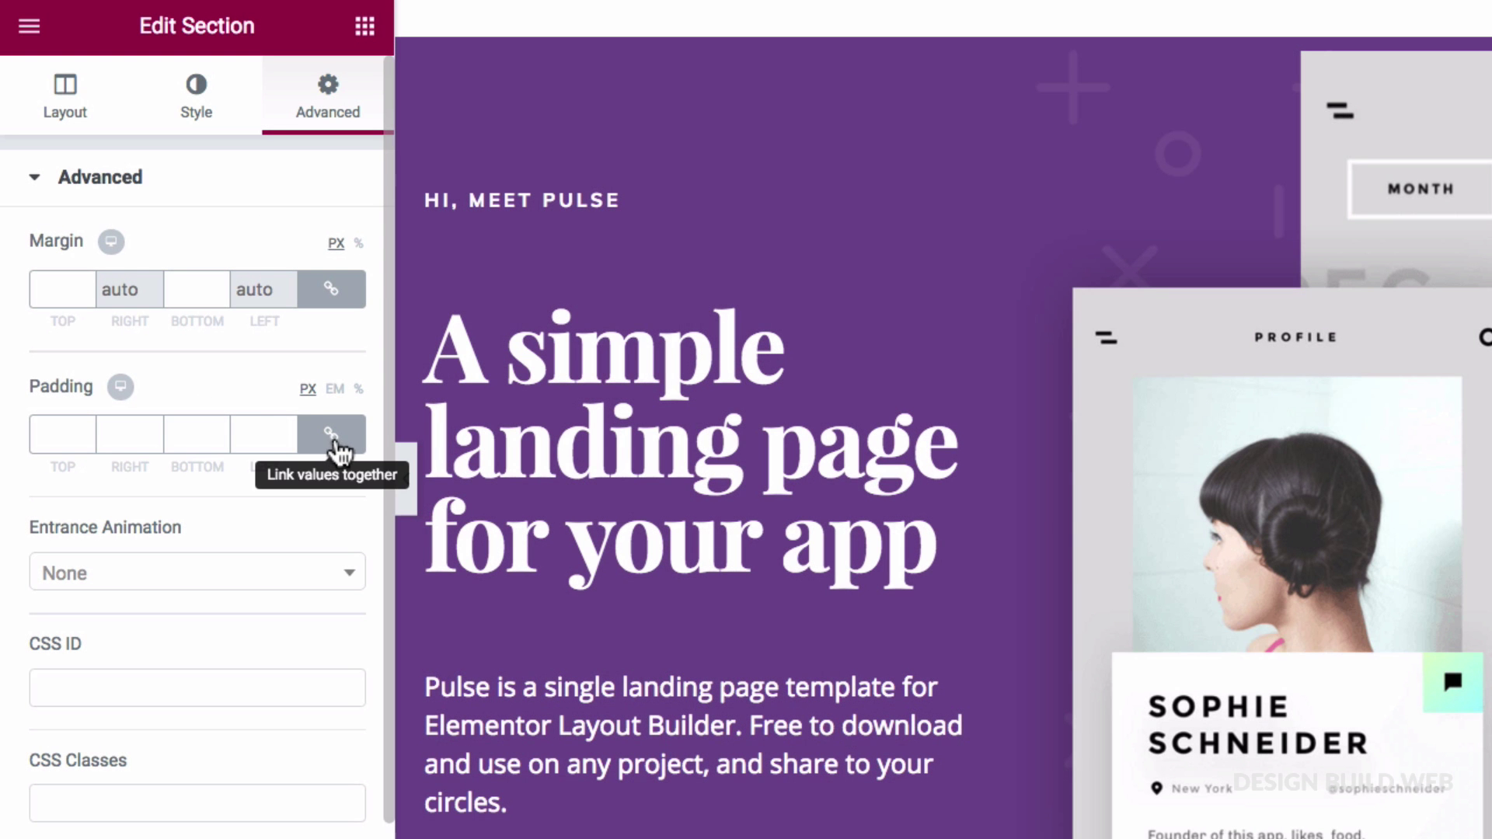
left_click(335, 441)
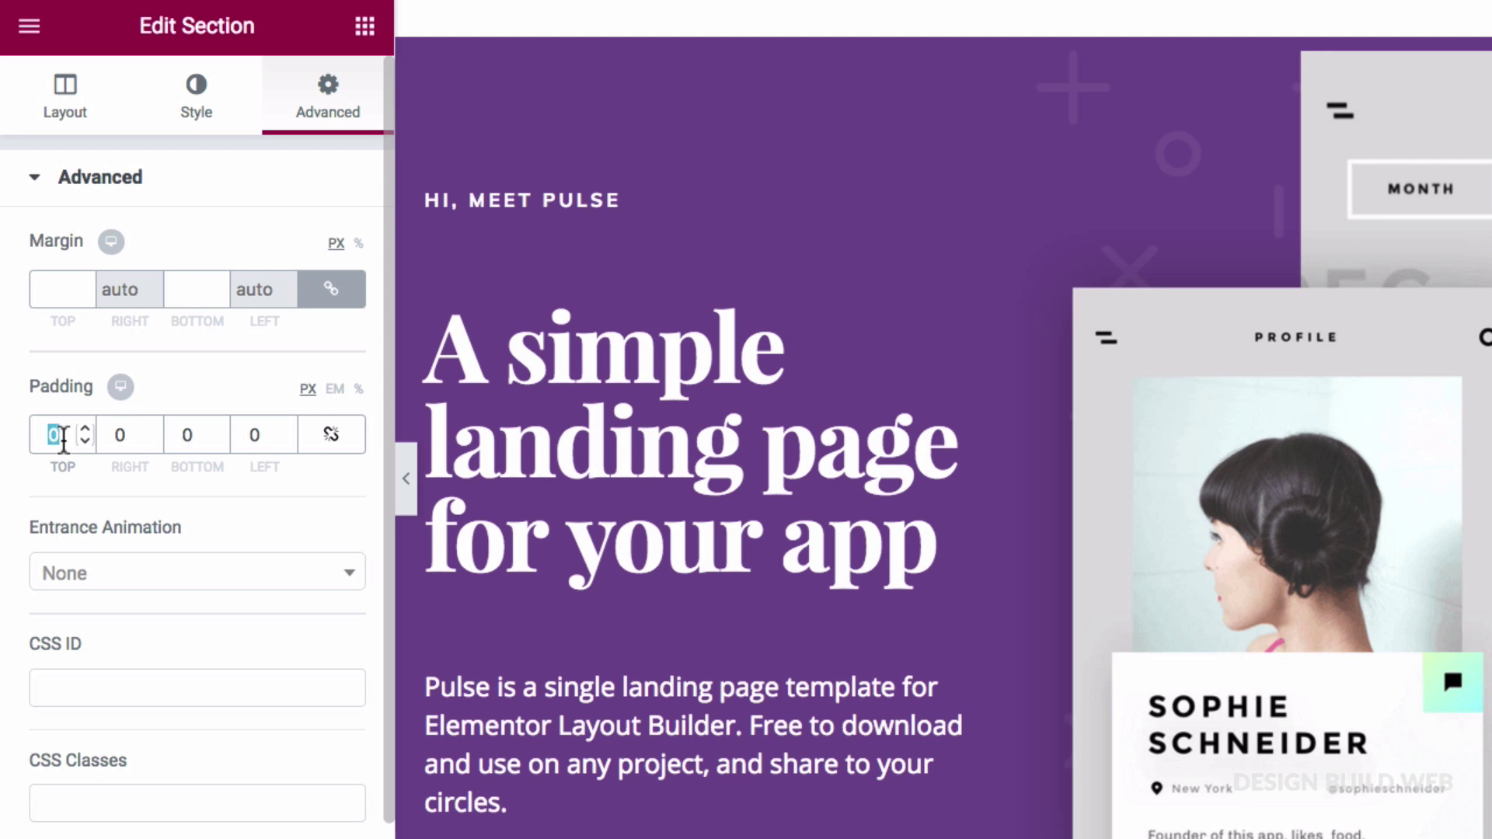
type("160")
key("Tab")
type("80")
key("Tab")
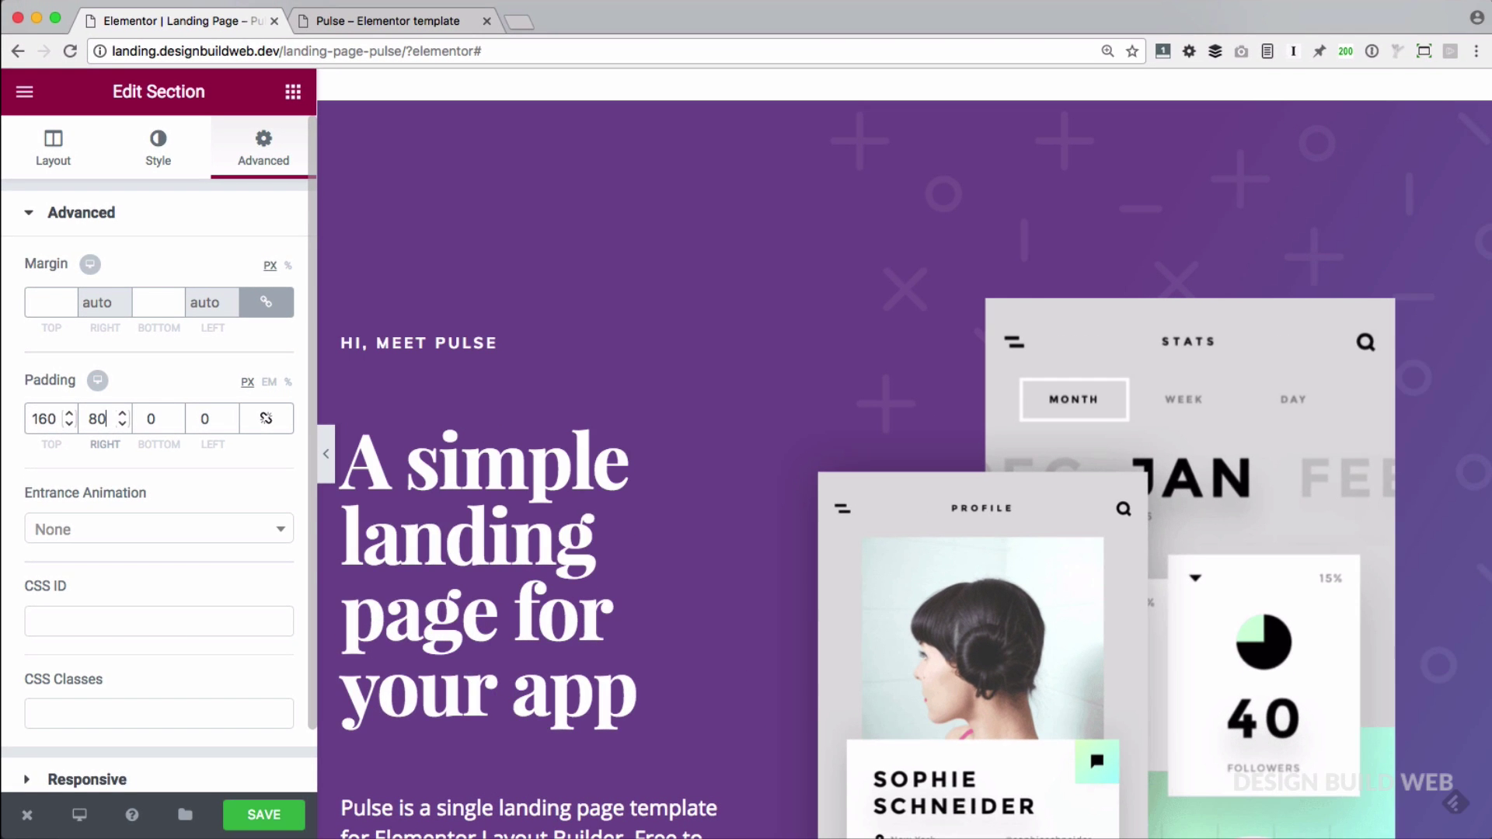
type("60")
key("Tab")
type("80")
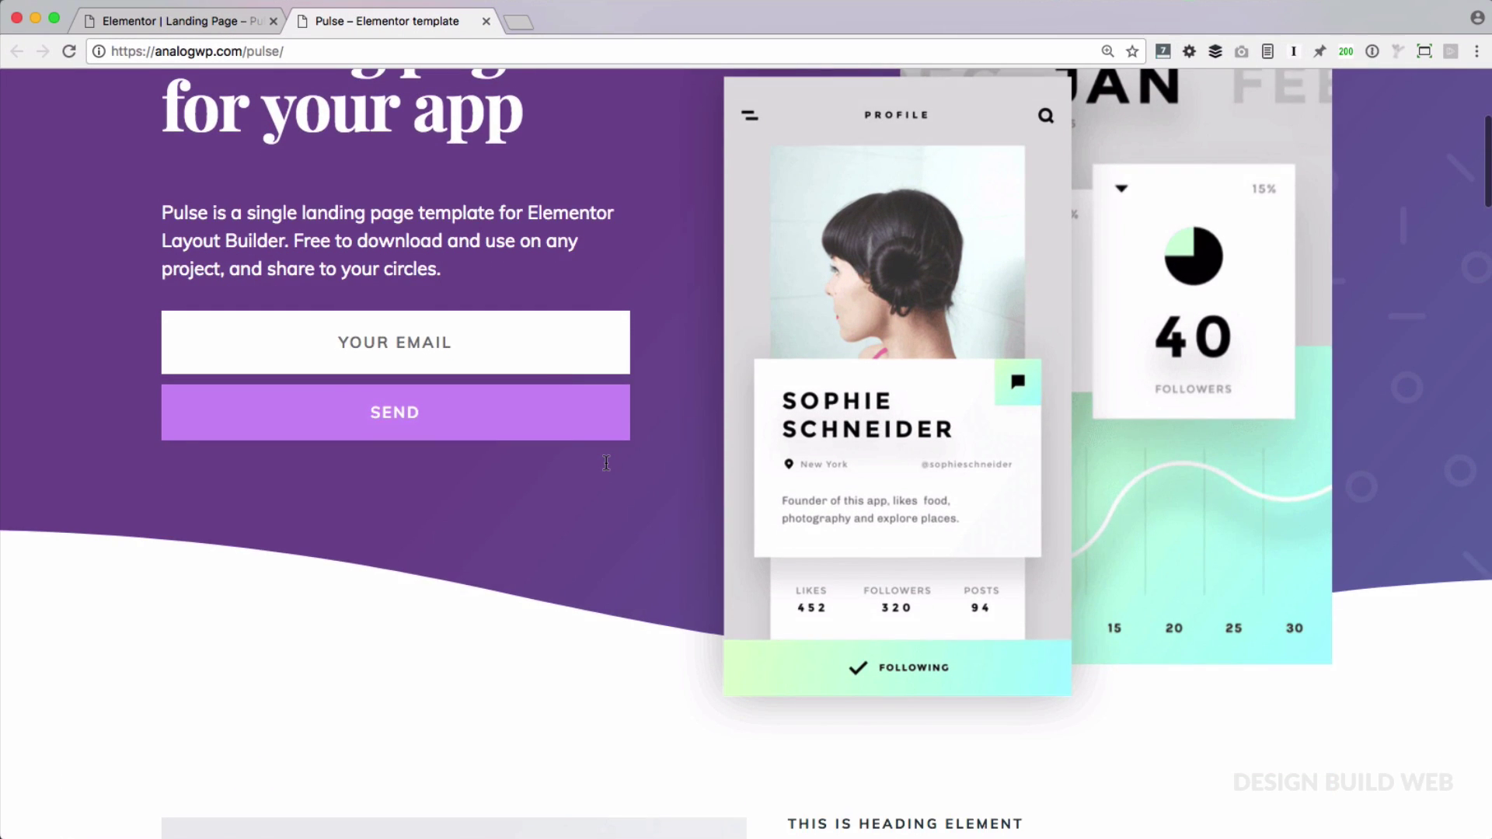
scroll(610, 467, "up", 1)
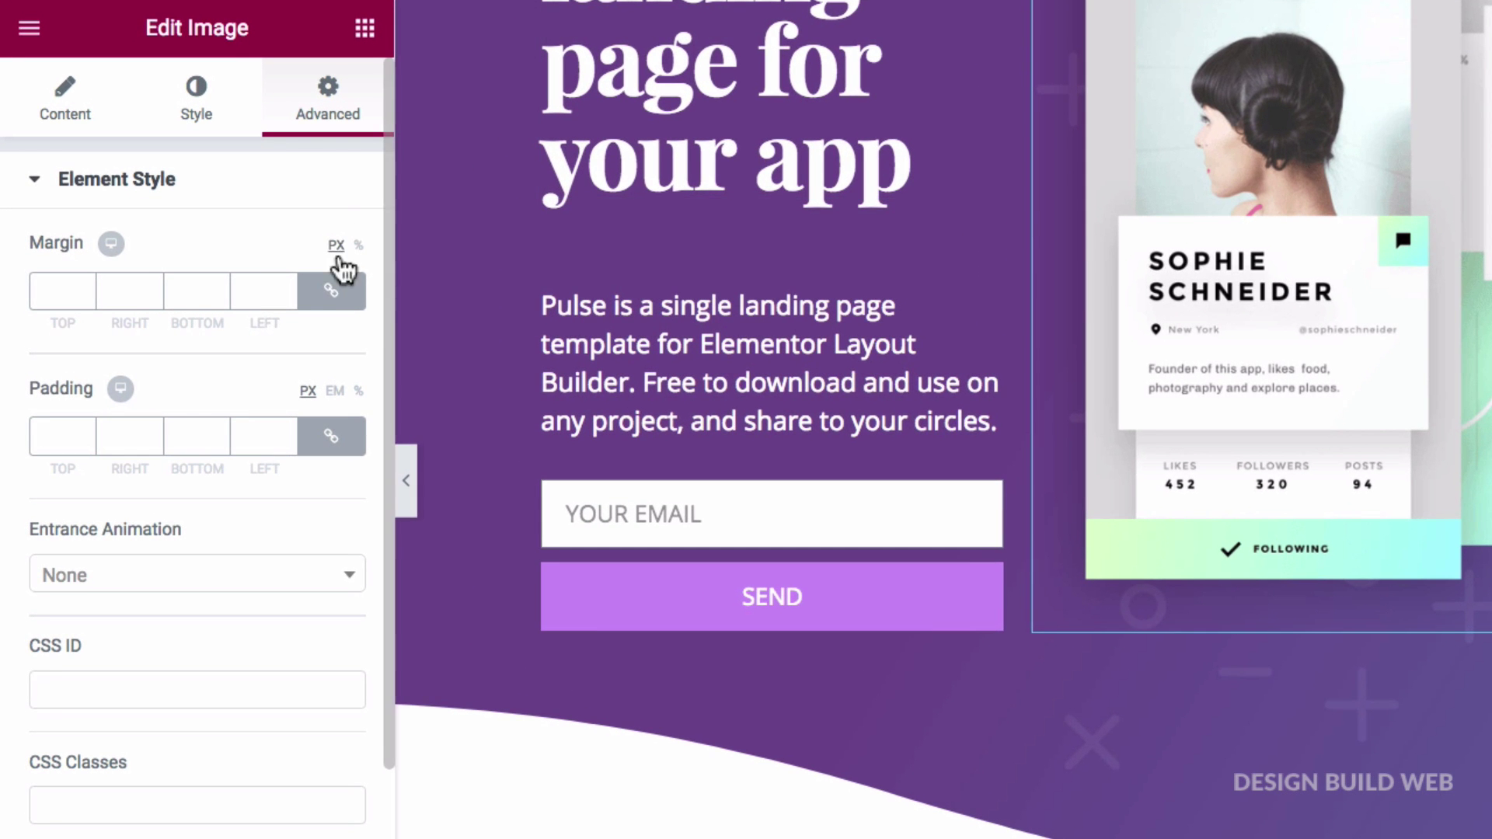
Set the app screenshot's unlinked bottom margin to -280 px and preview the overlap
left_click(267, 301)
double_click(191, 292)
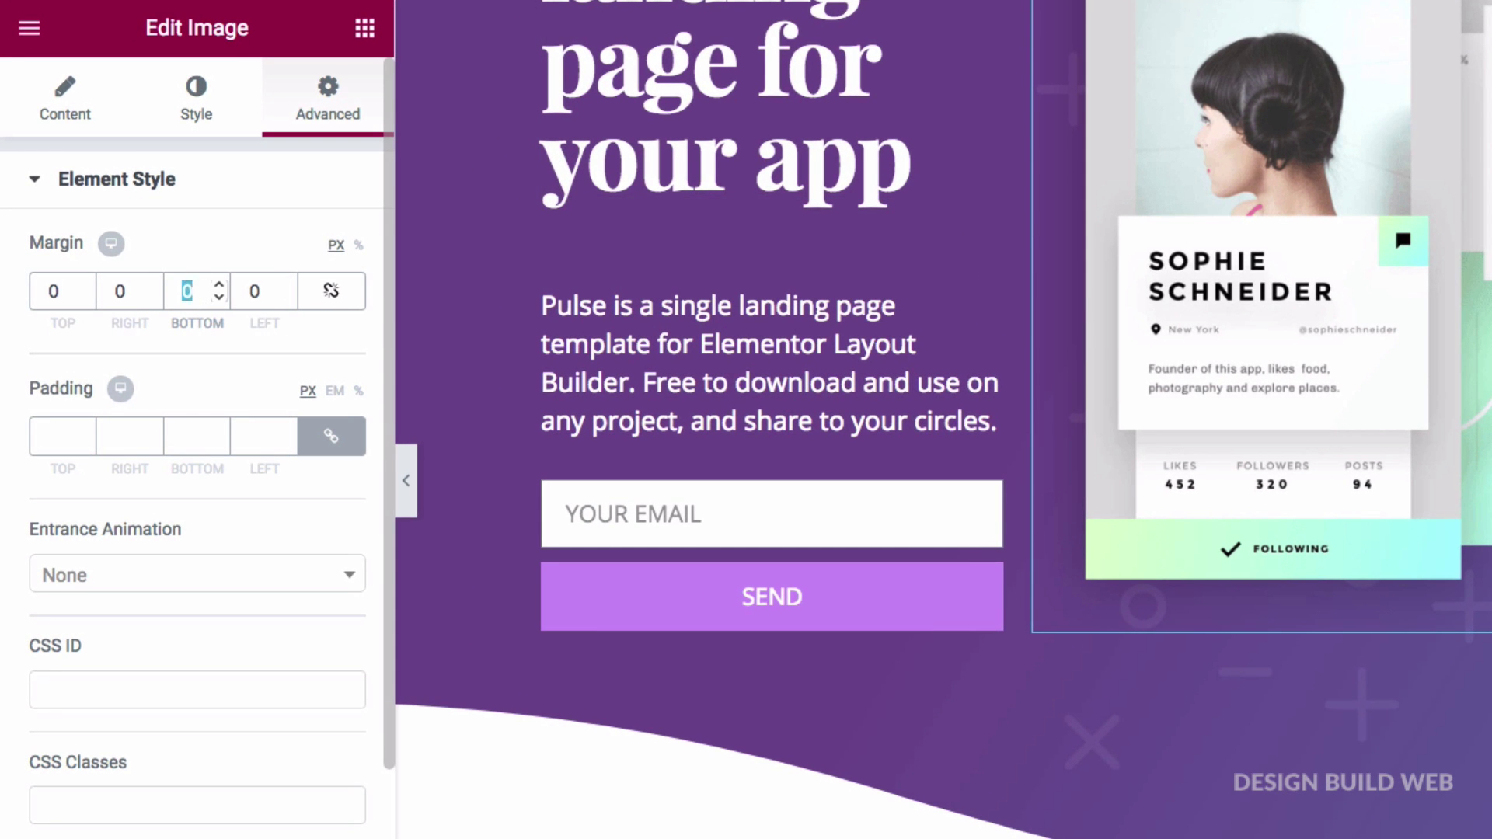
key("Down")
key("Down")
key("Down")
key("Down")
key("Down")
key("Down")
key("Down")
key("Down")
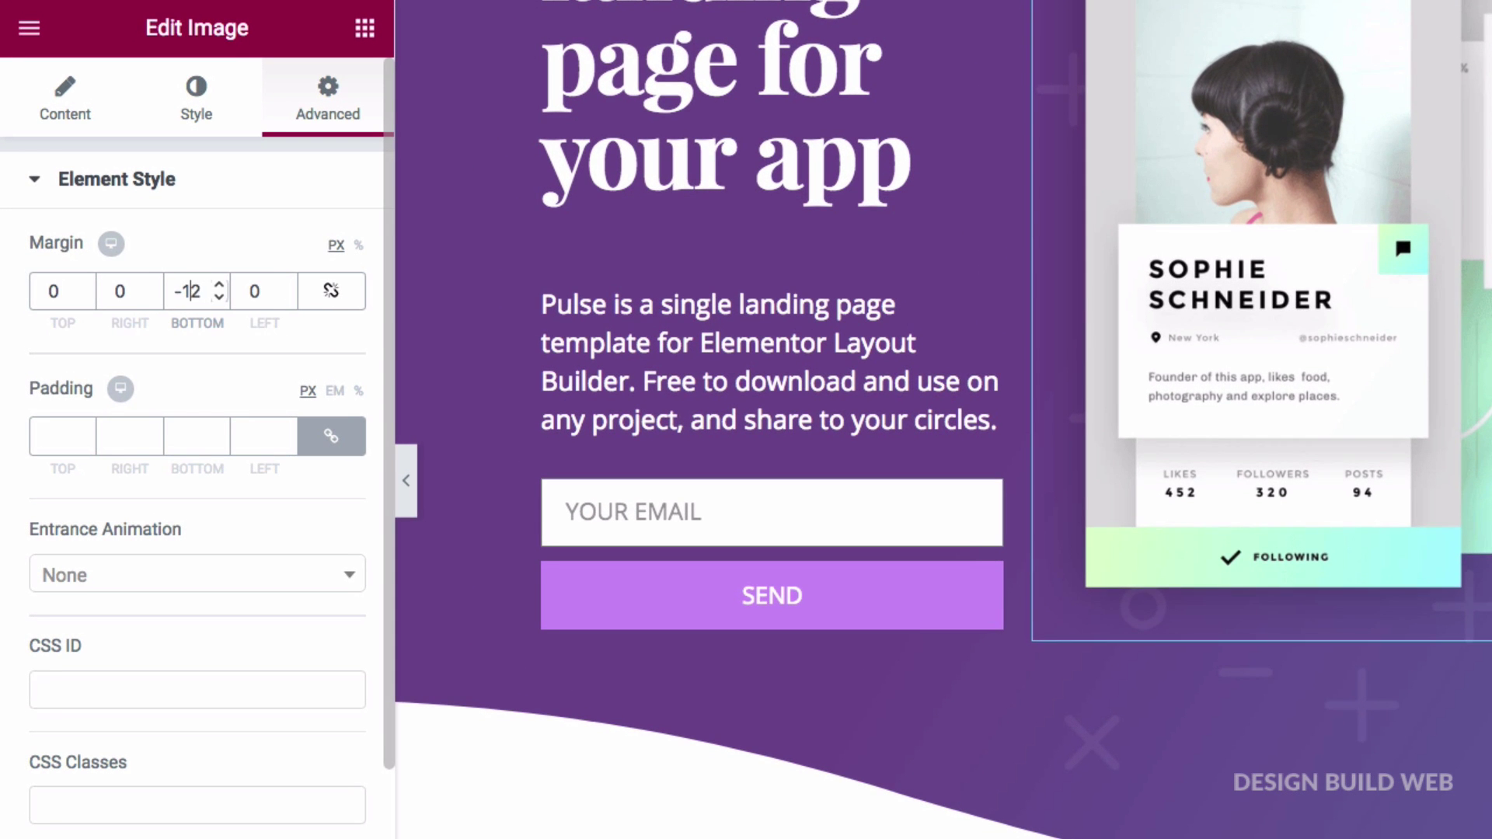
type("00")
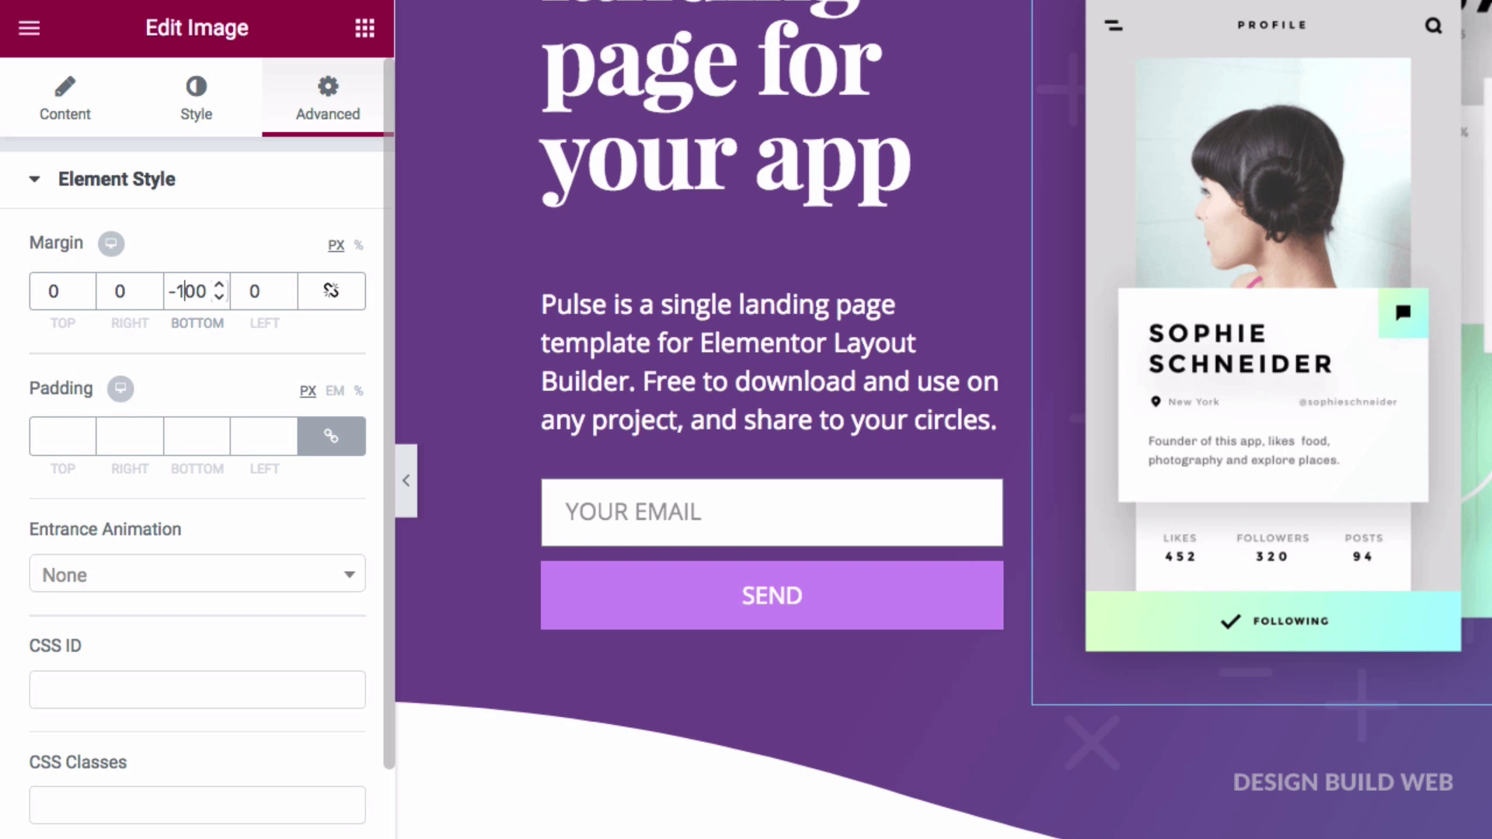
key("BackSpace")
type("2")
key("Down")
key("Down")
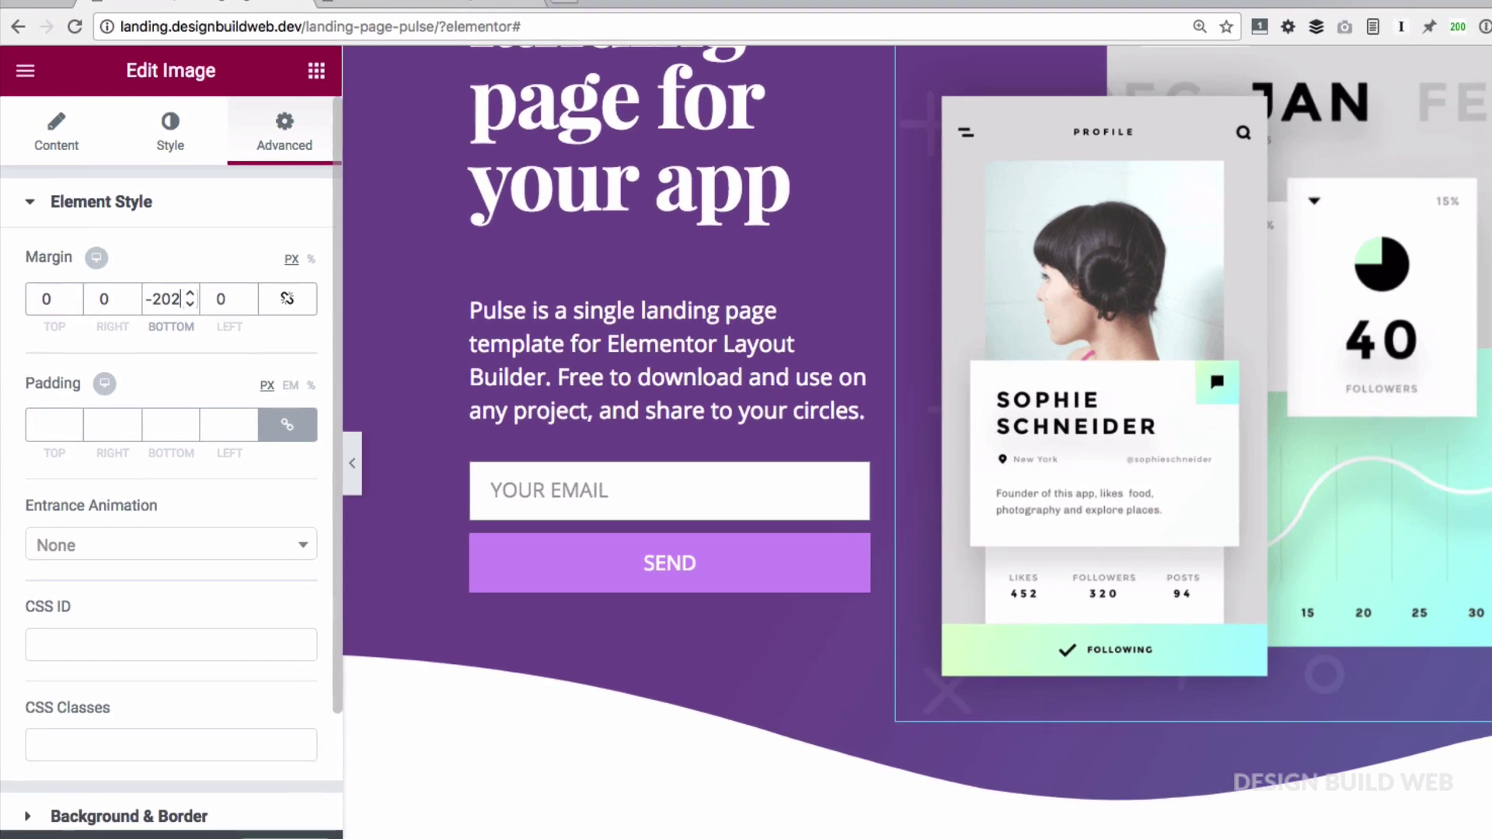
key("Down")
key("Down")
key("Down")
key("Down")
key("Down")
key("Down")
key("Down")
key("Down")
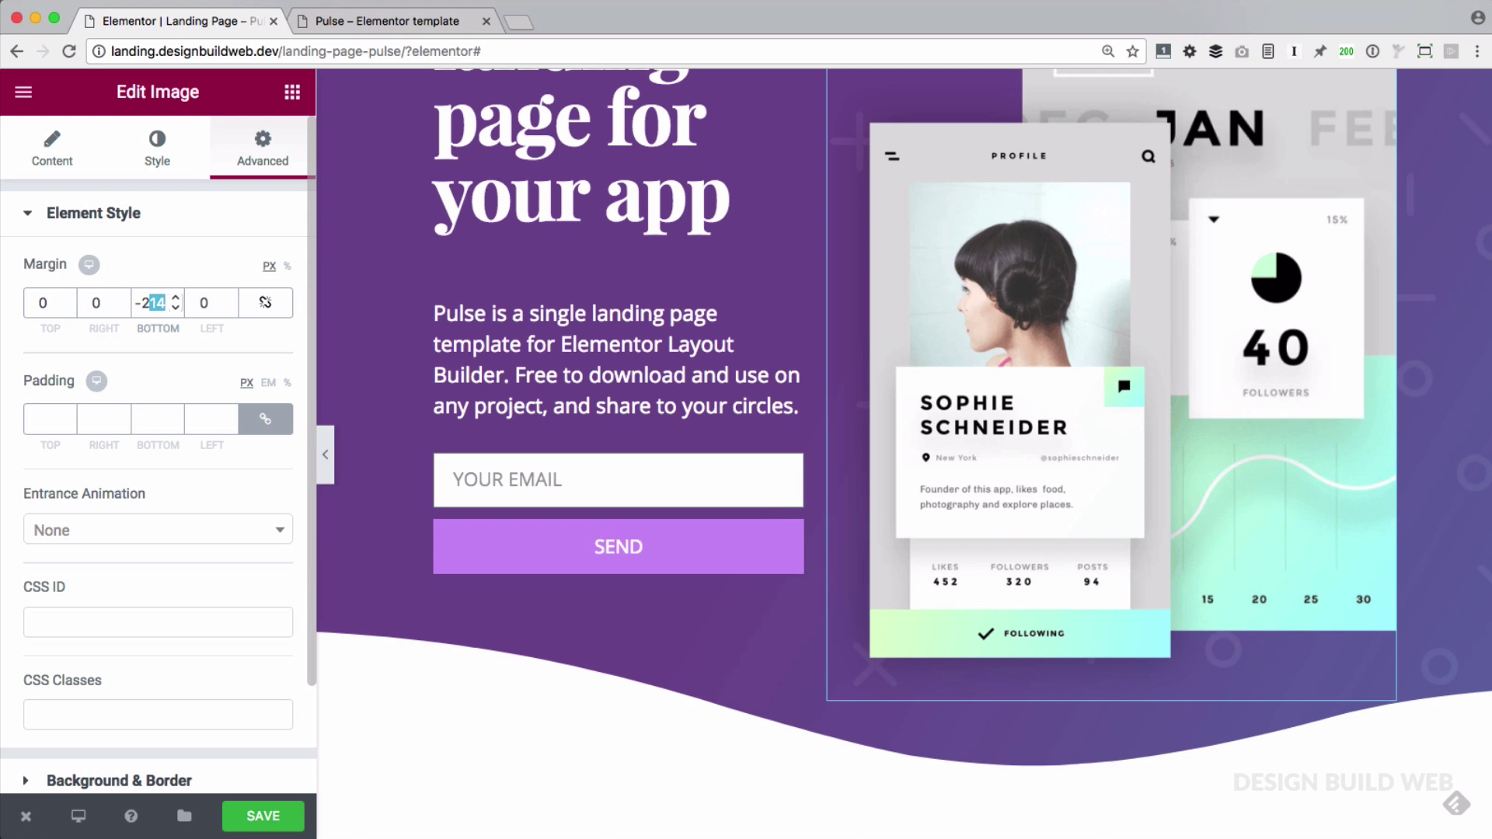
type("80")
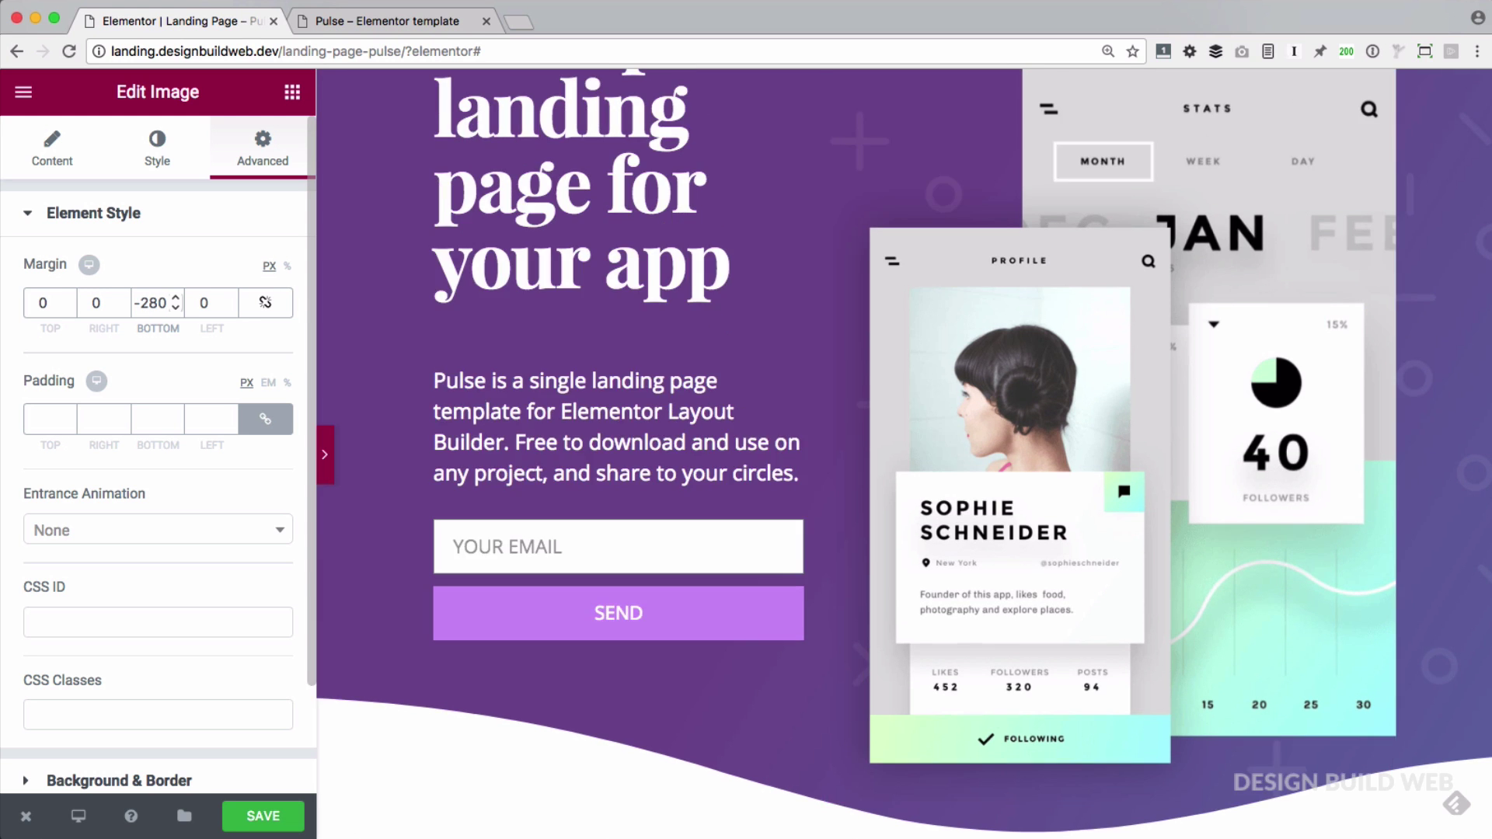
left_click(326, 453)
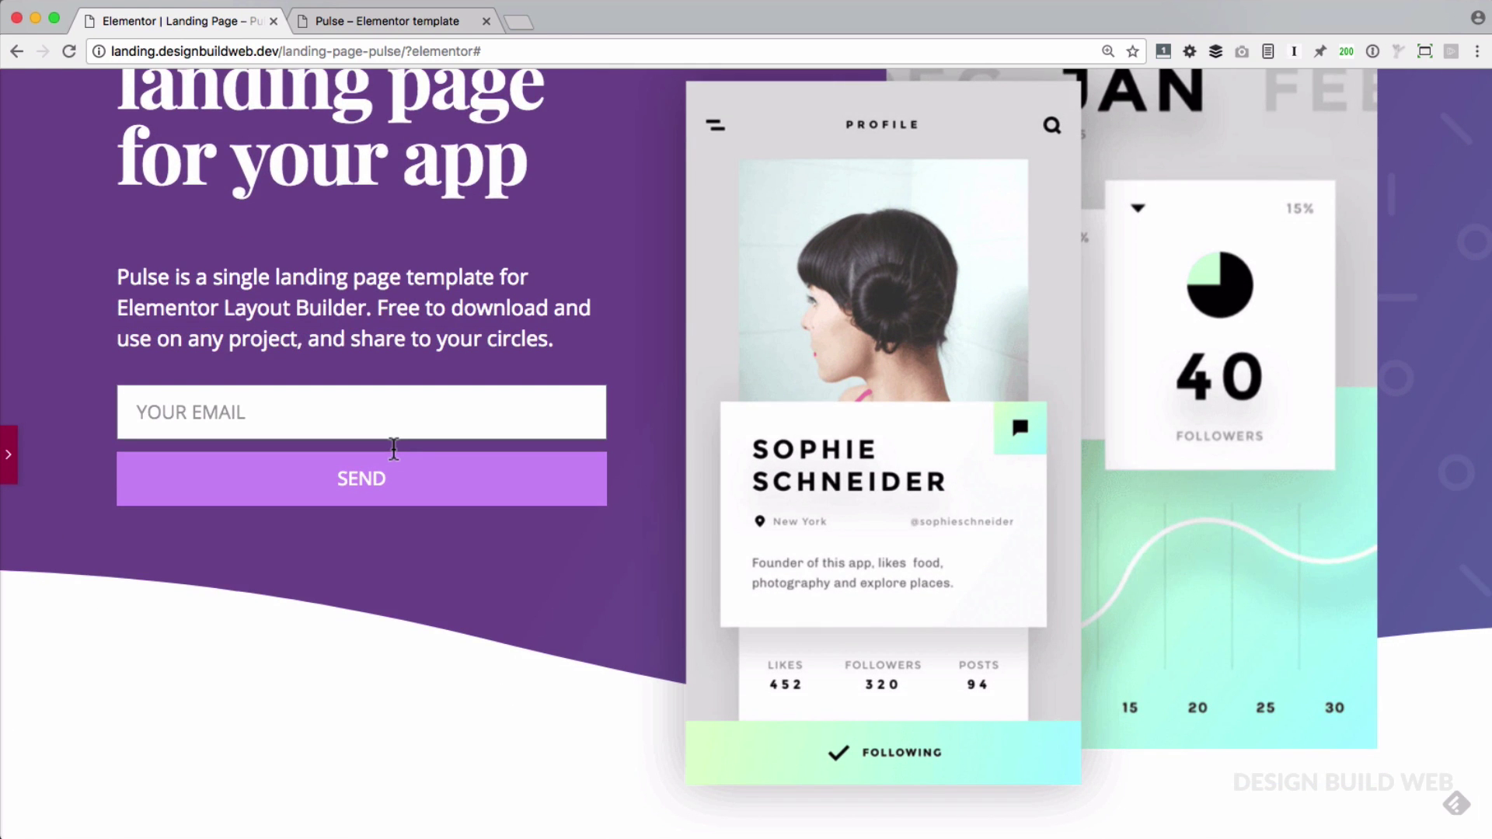
scroll(393, 448, "up", 4)
scroll(393, 448, "down", 2)
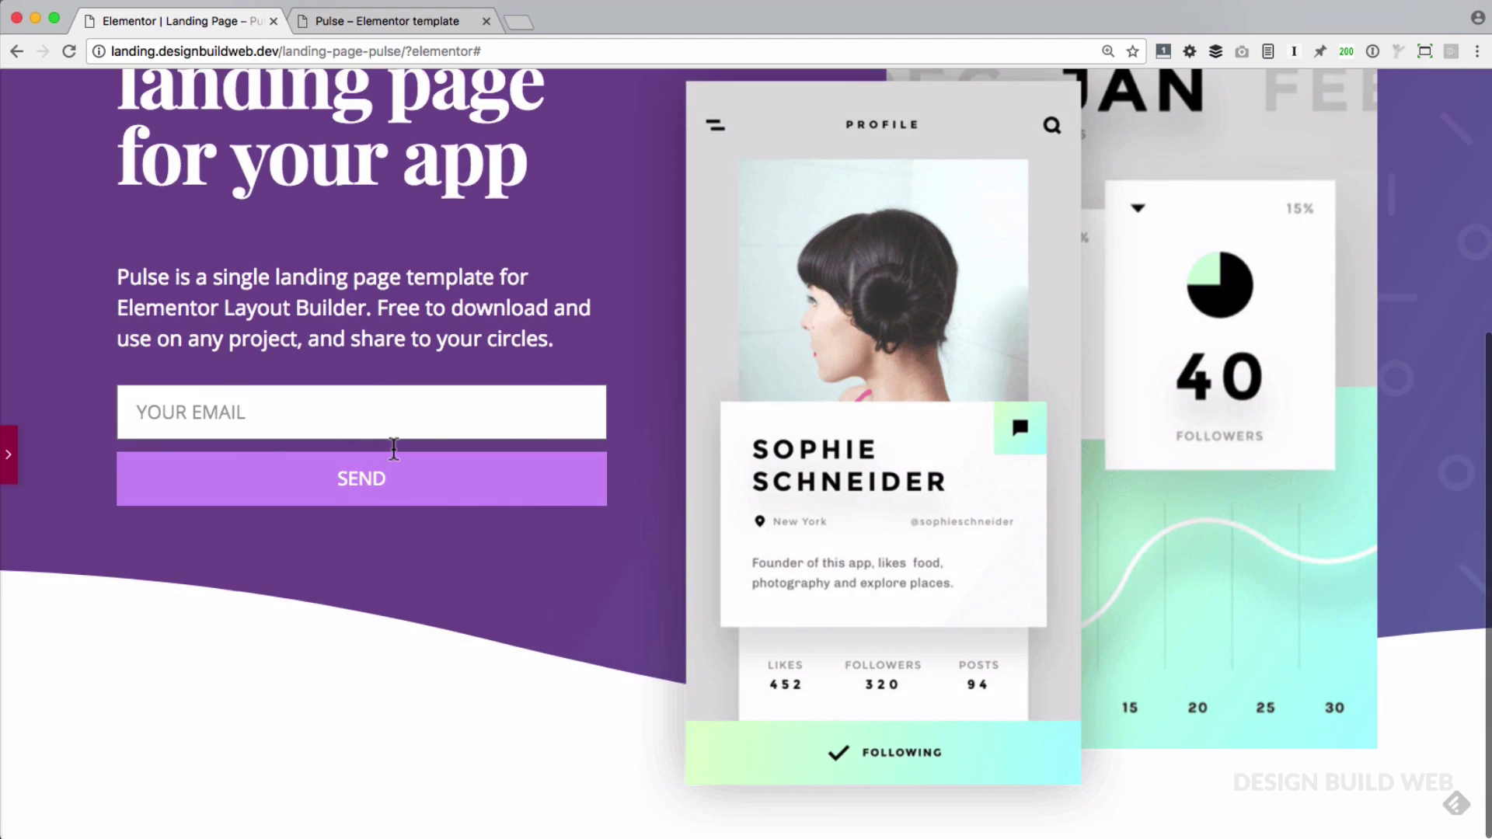
scroll(392, 448, "up", 1)
scroll(392, 449, "up", 3)
key("super+p")
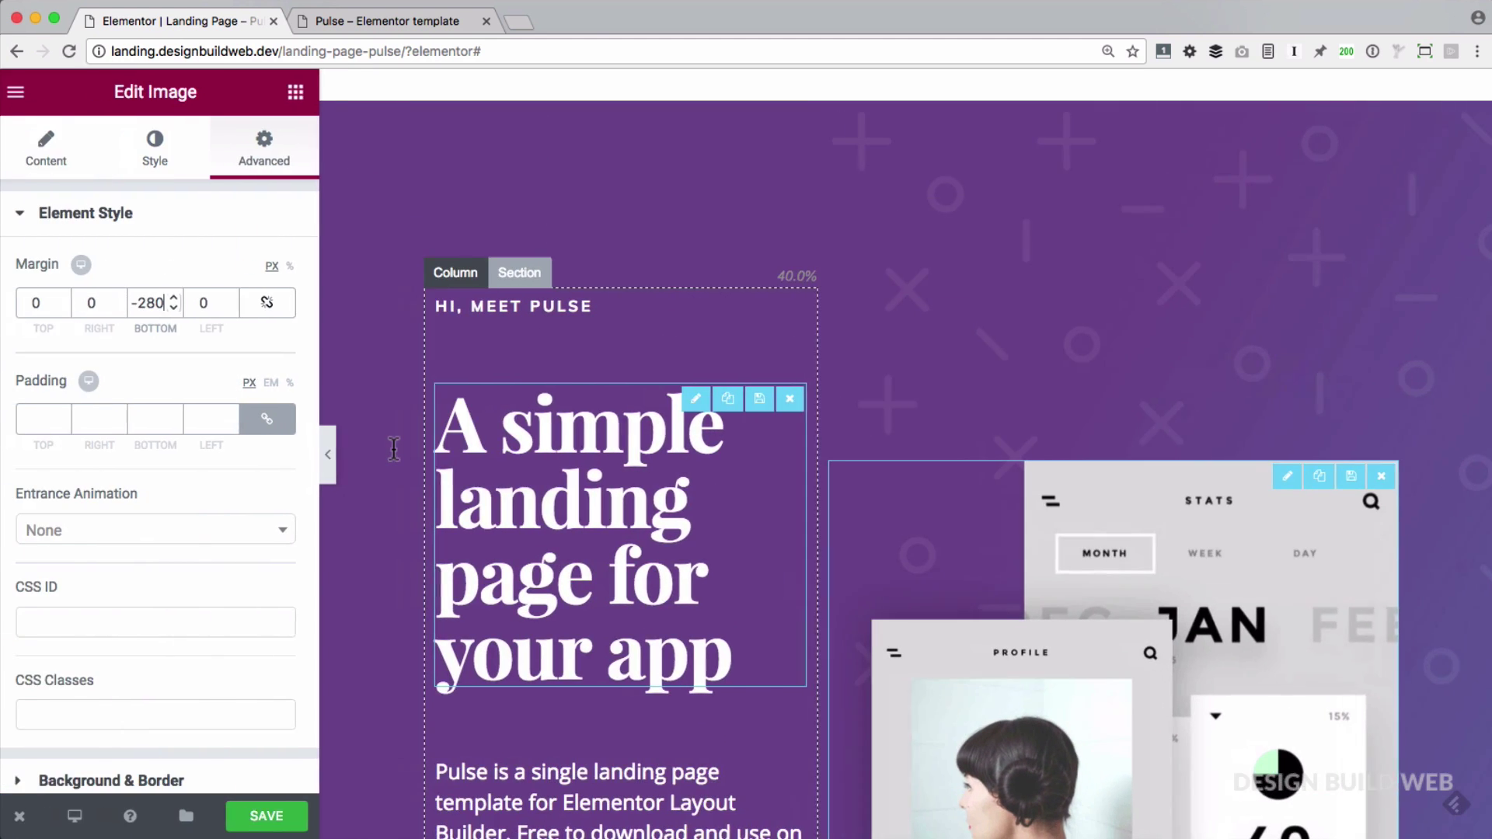
scroll(393, 484, "down", 3)
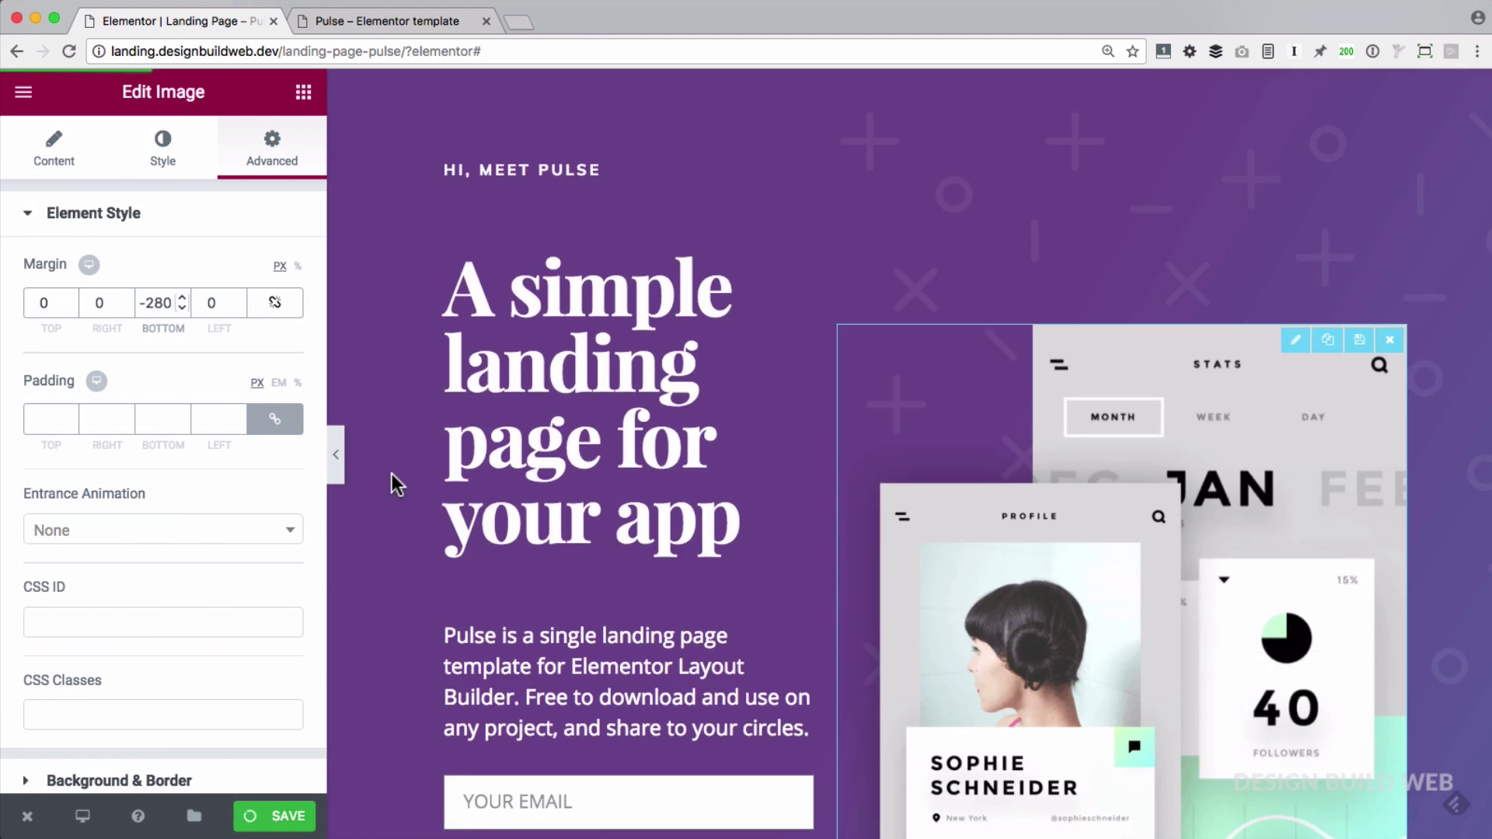
Save the page and set the hero text column's padding to 0
key("super+s")
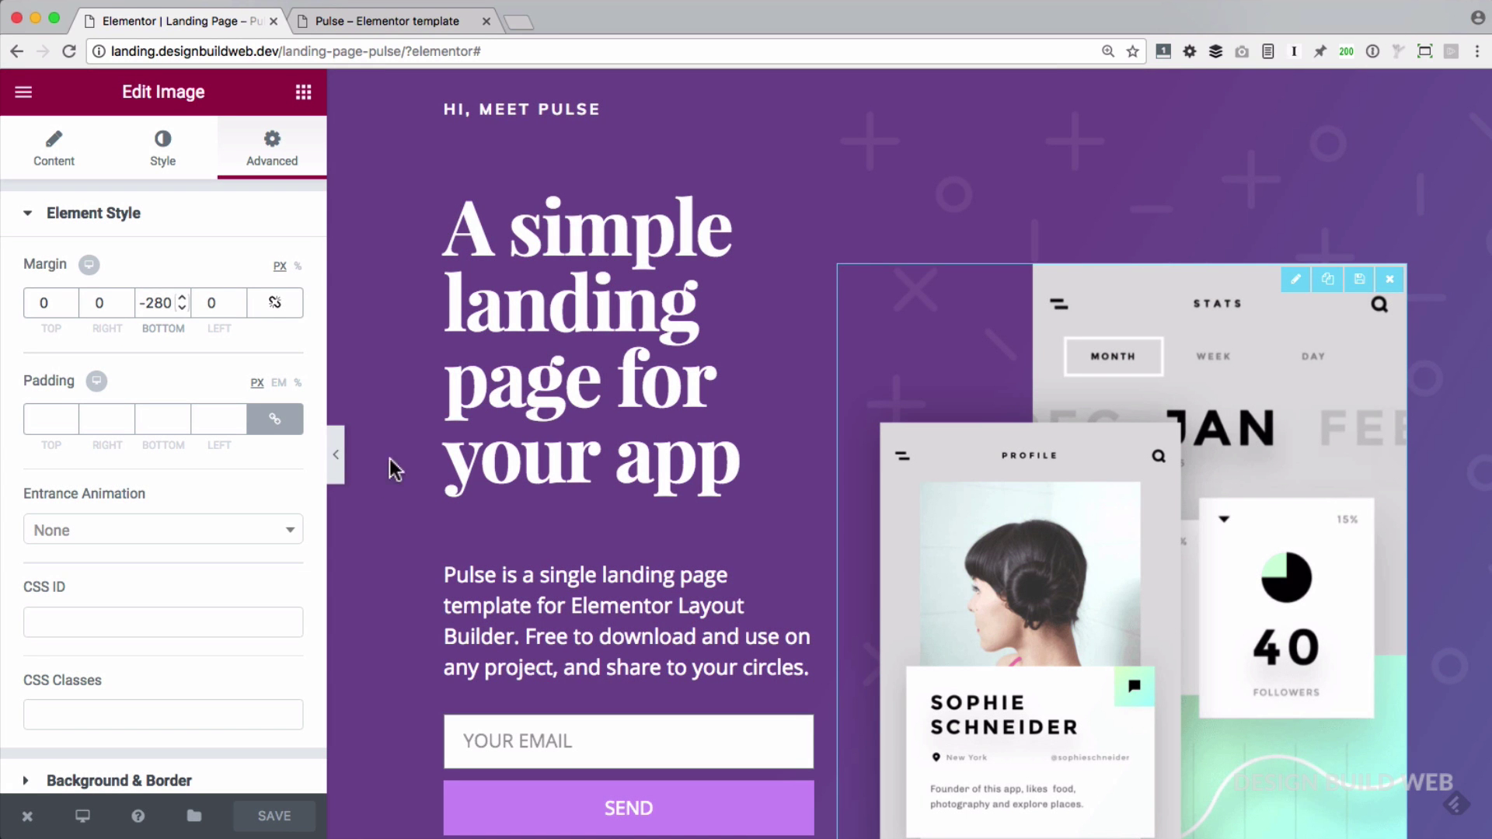
scroll(408, 358, "up", 1)
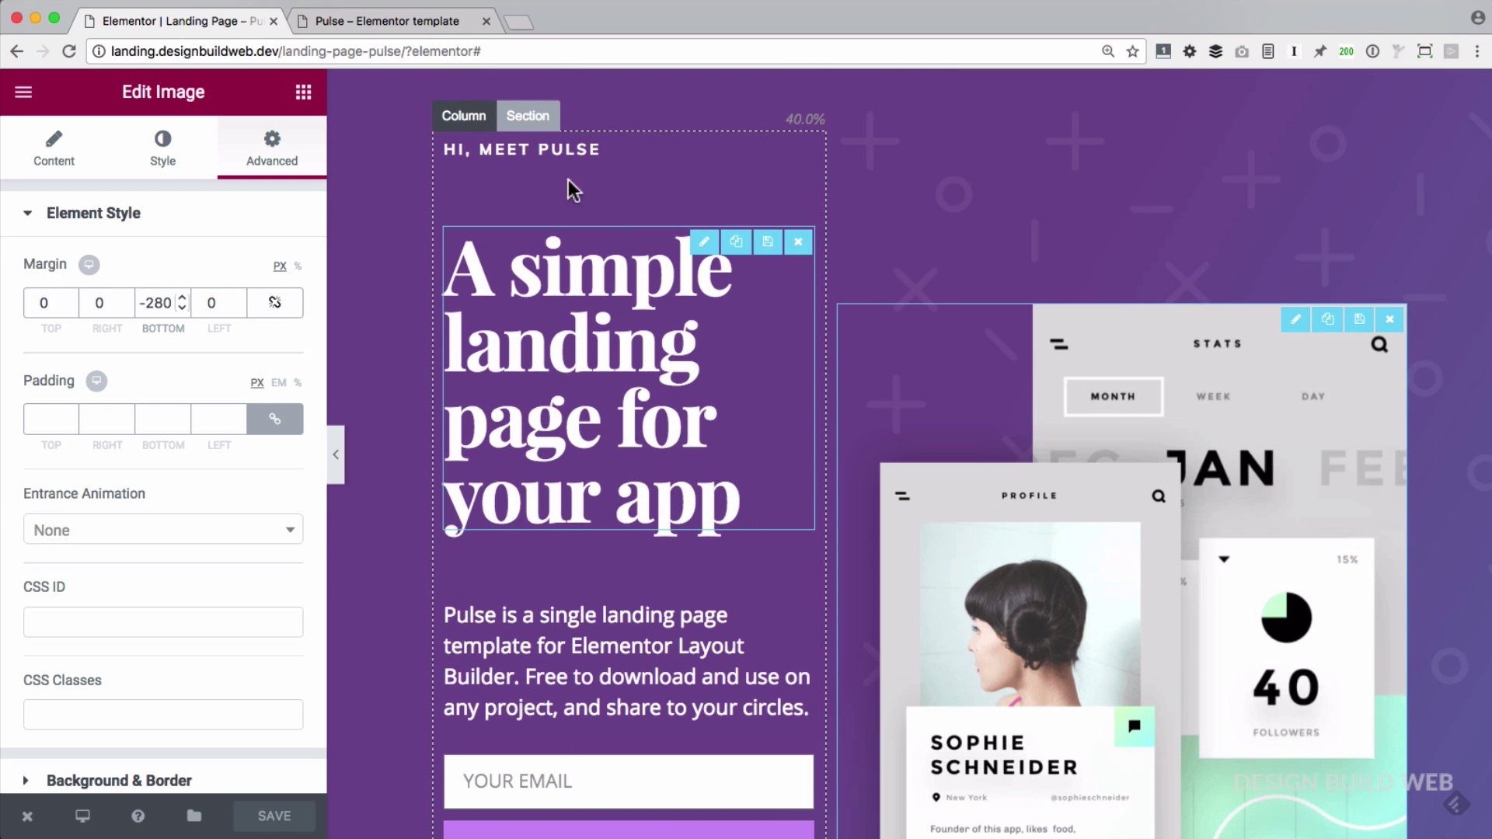
left_click(461, 116)
left_click(244, 163)
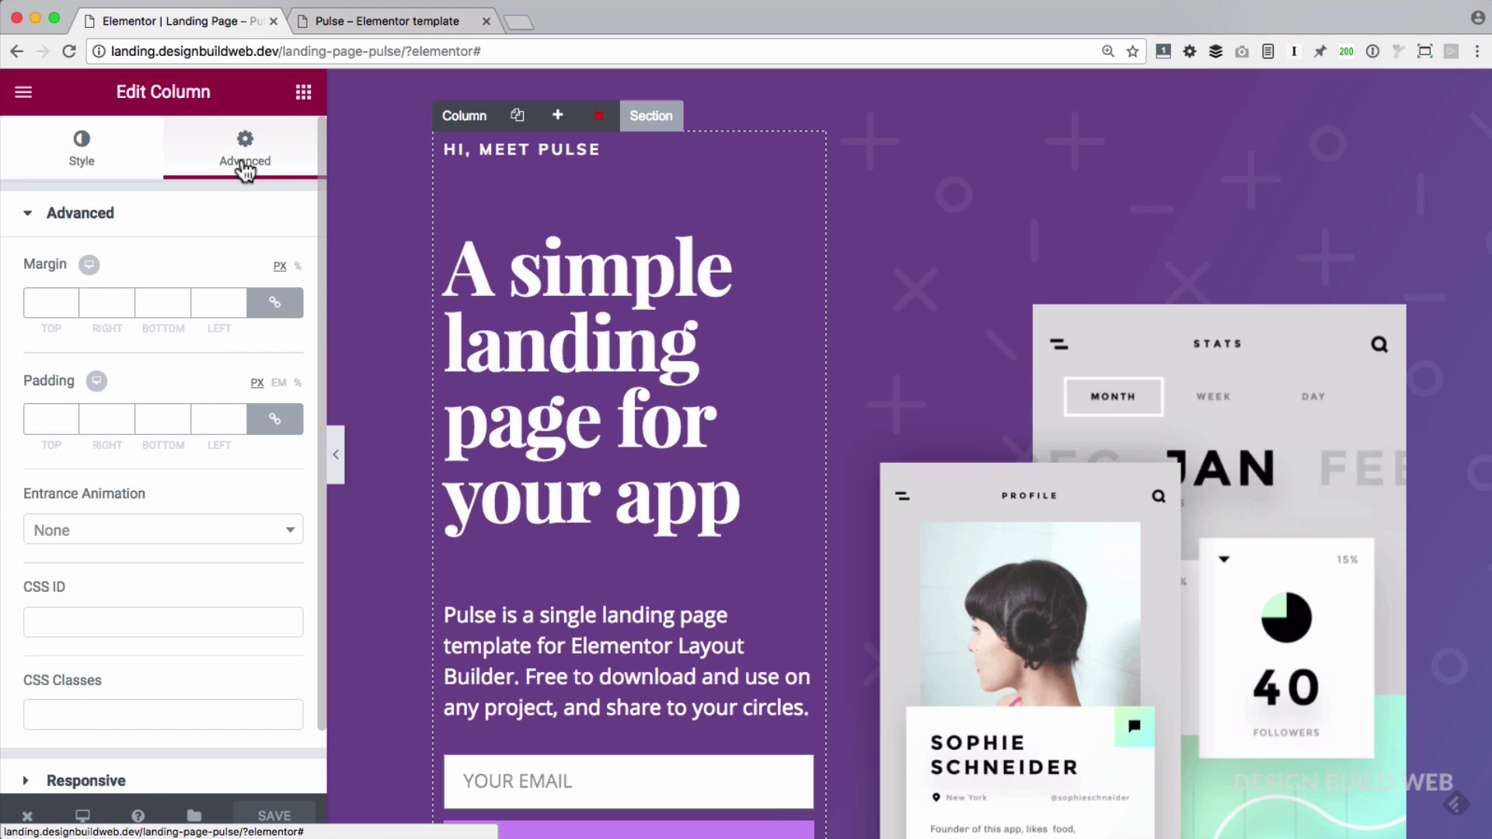
left_click(33, 413)
type("0")
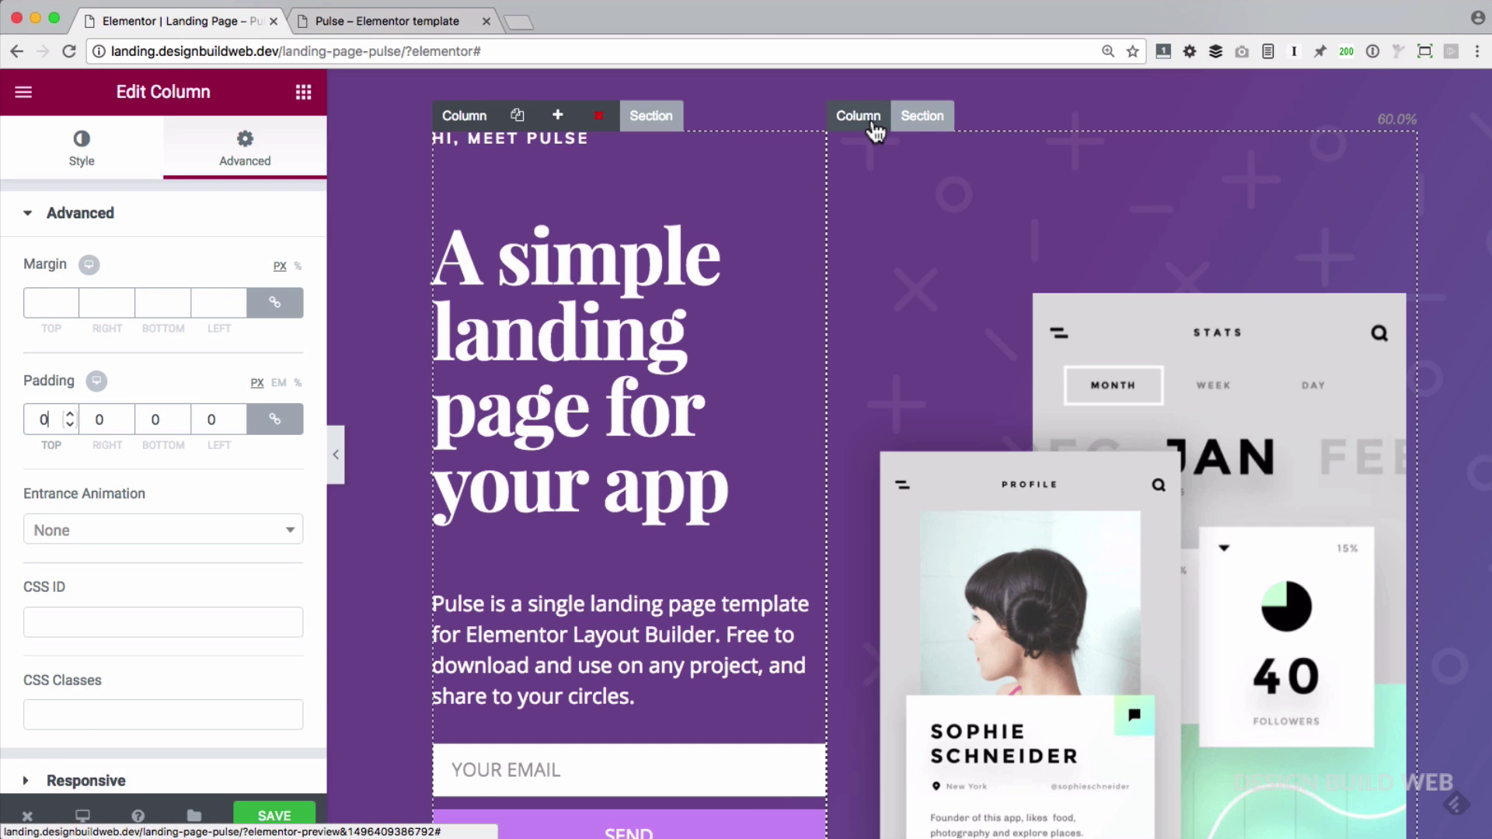
Set the right mockup column's padding to 0 on every side
left_click(875, 132)
left_click(250, 167)
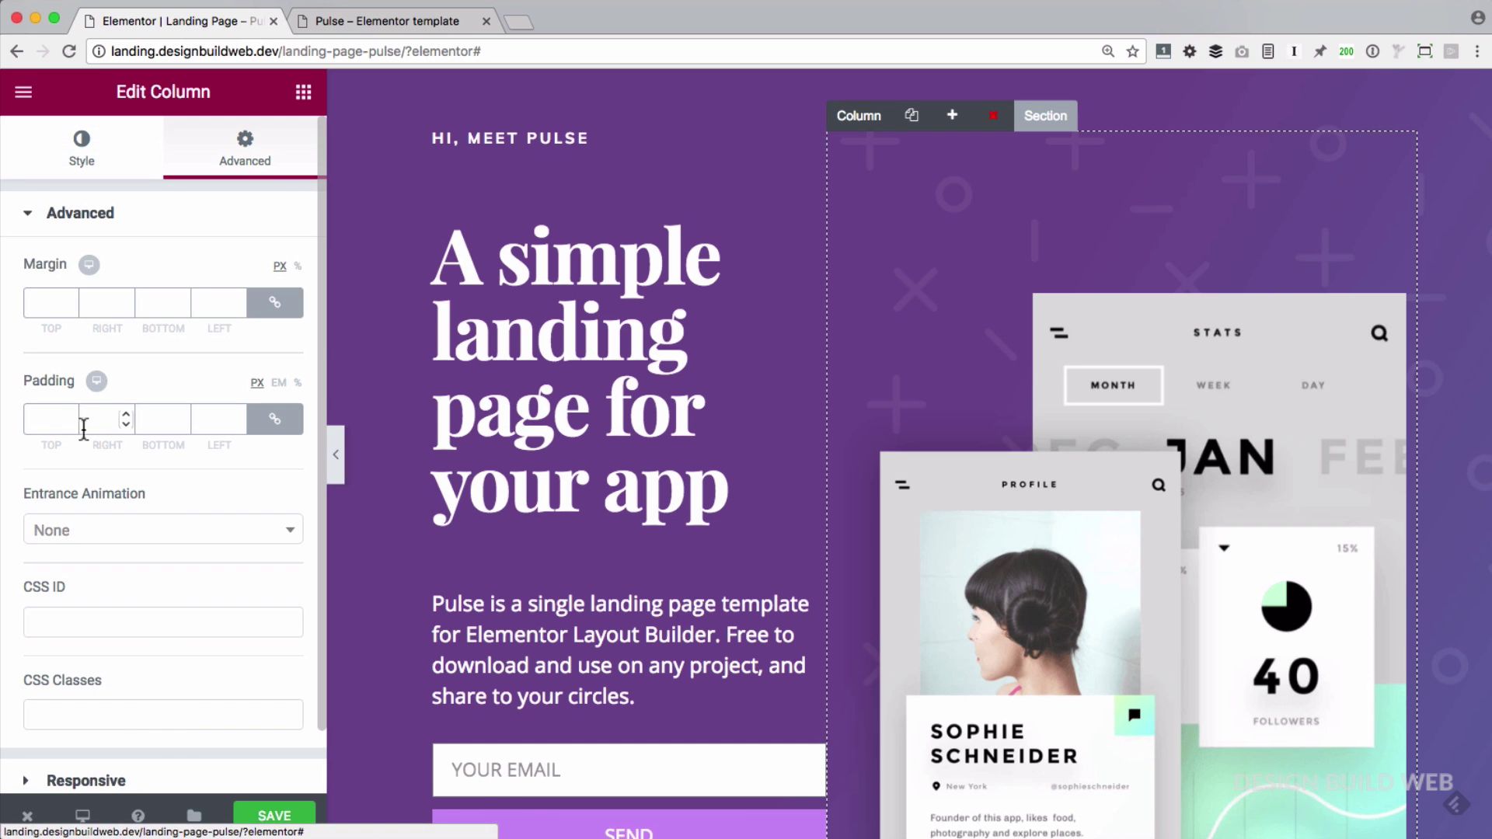
left_click(45, 420)
type("0")
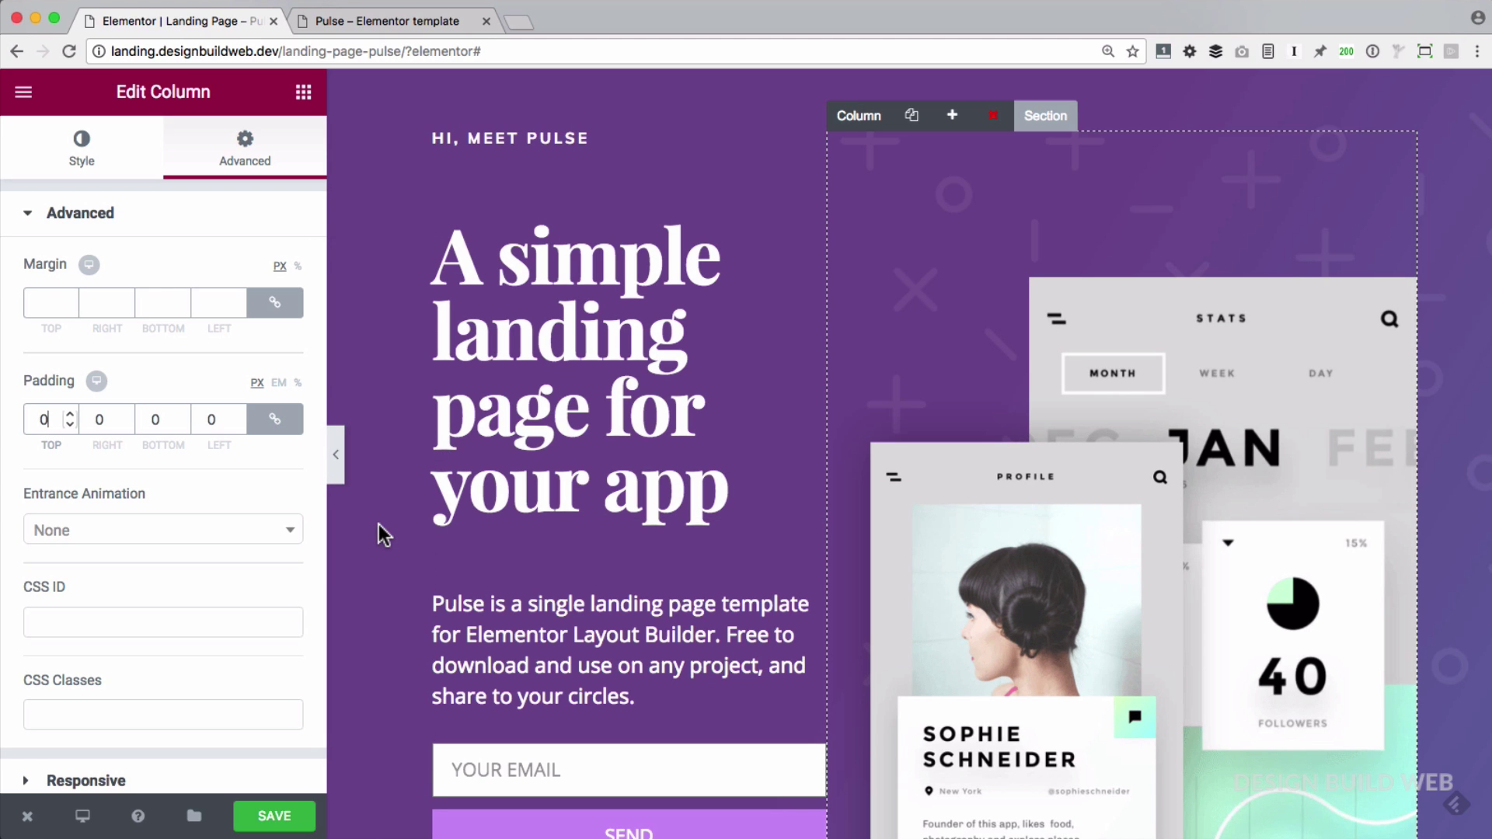
scroll(385, 535, "down", 1)
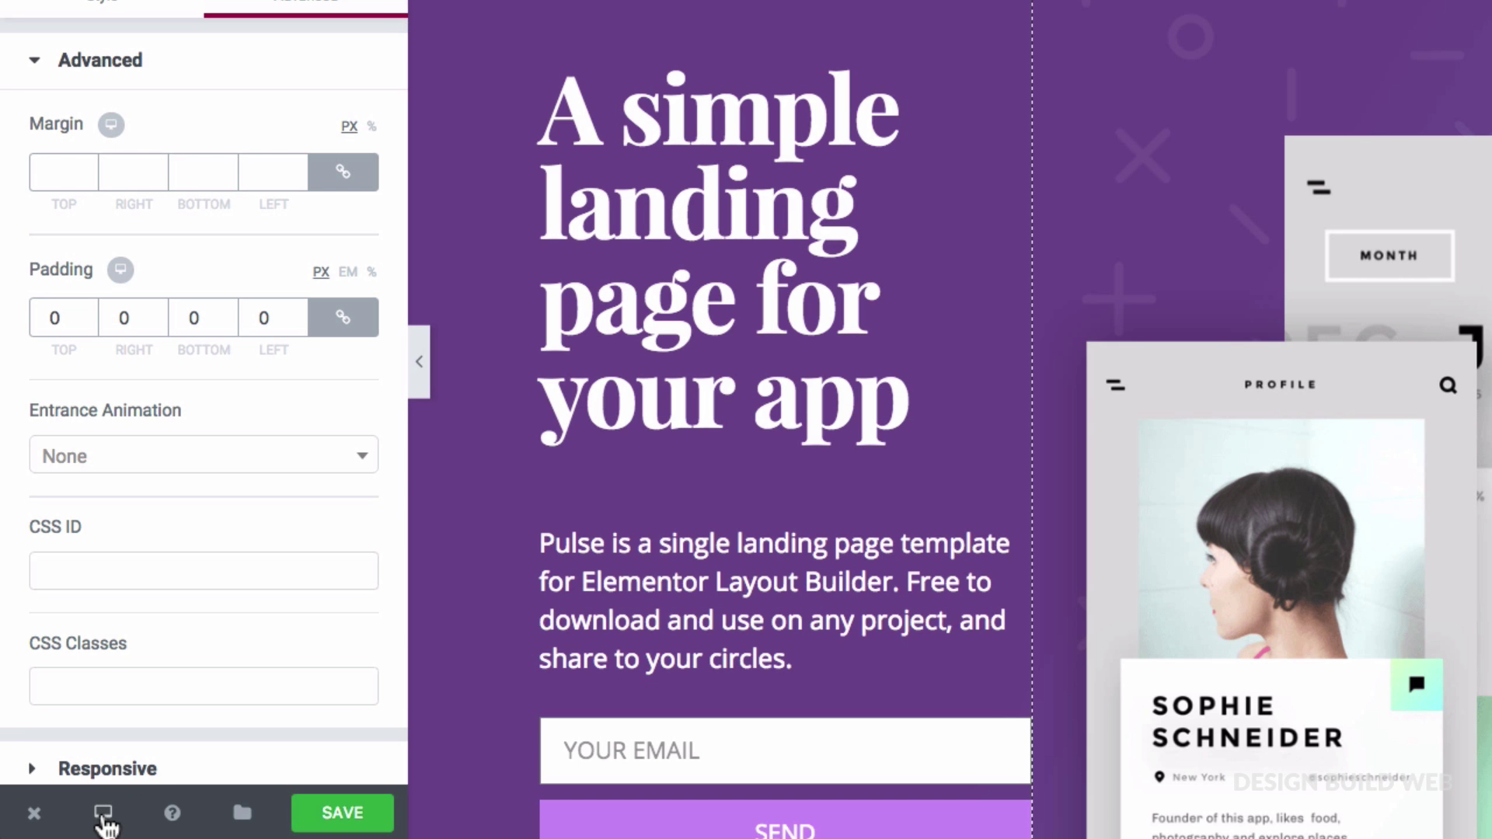
Preview the hero at tablet width, then mobile, then tablet again
left_click(104, 814)
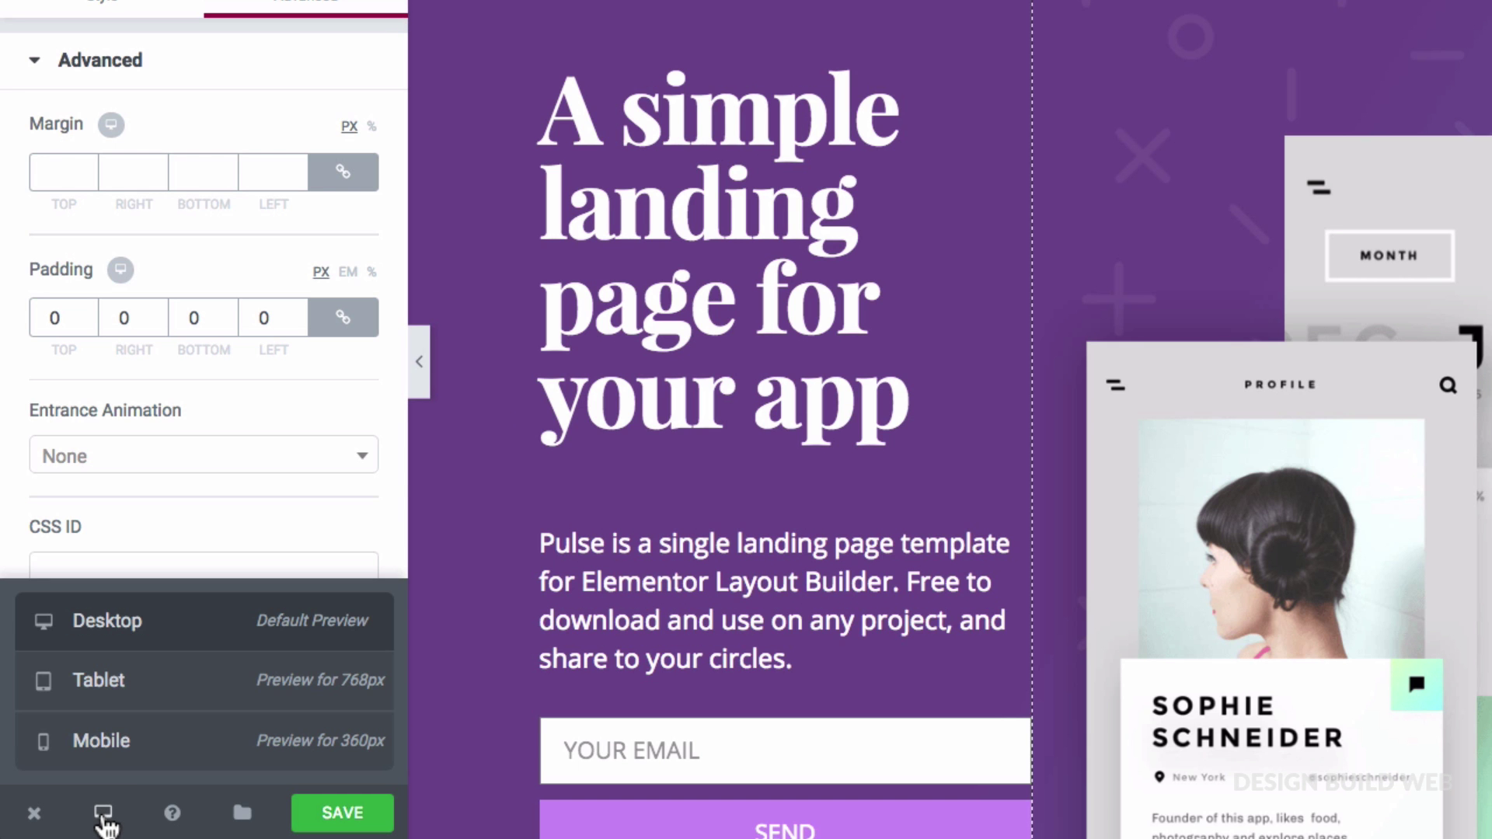
left_click(152, 697)
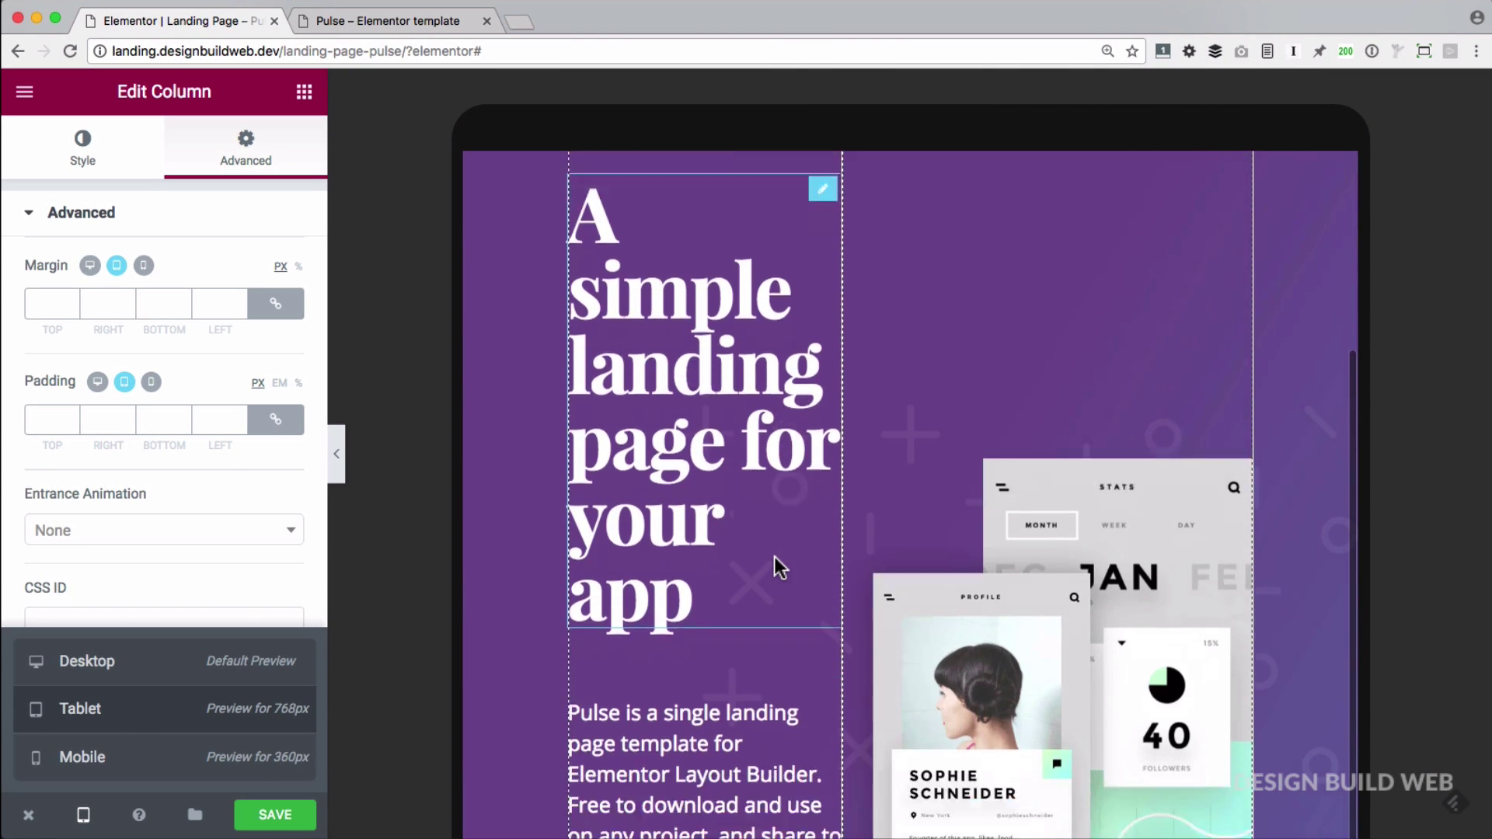
left_click(170, 760)
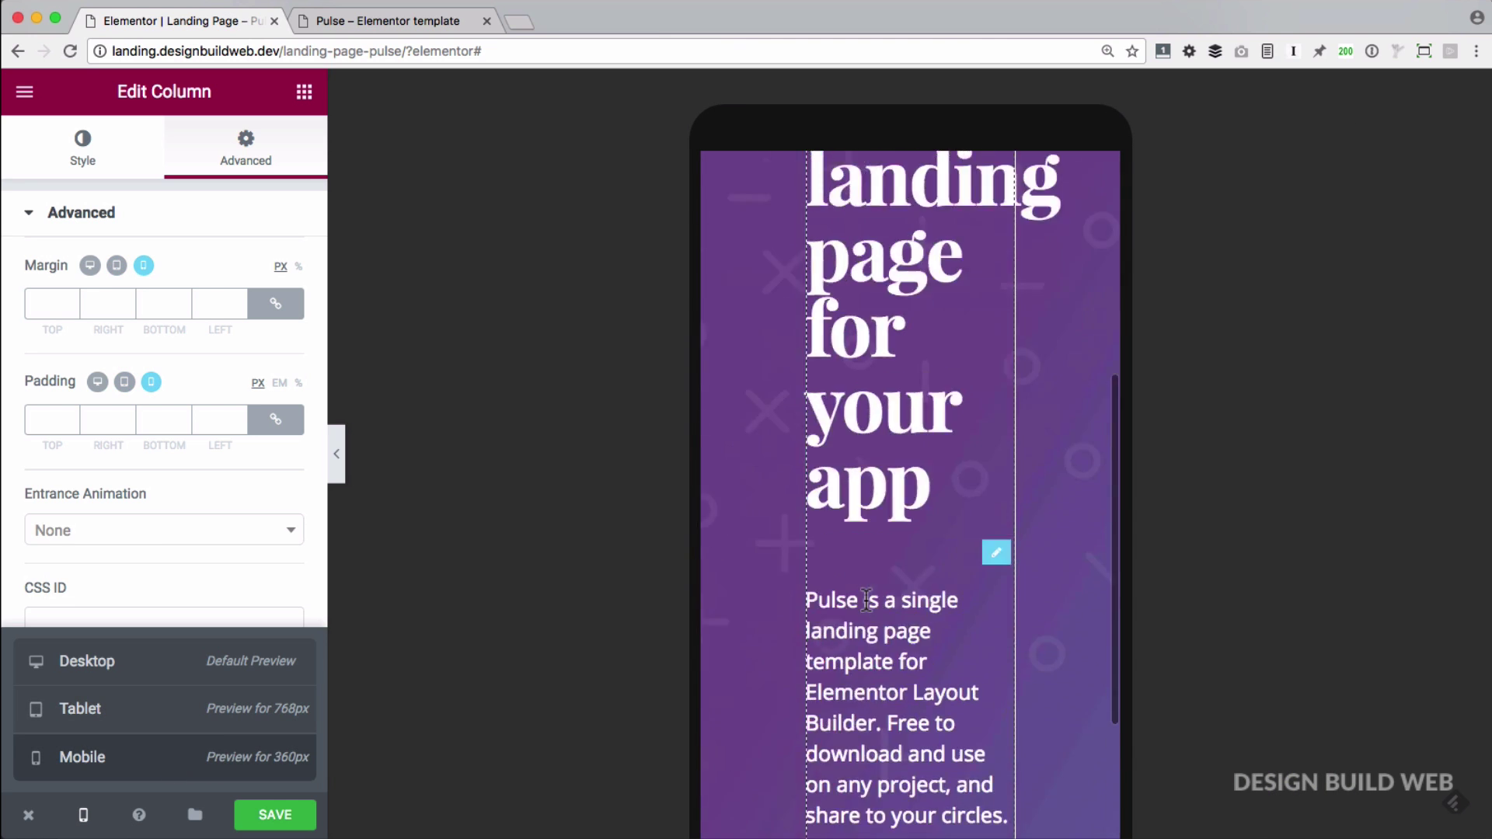
scroll(869, 611, "down", 2)
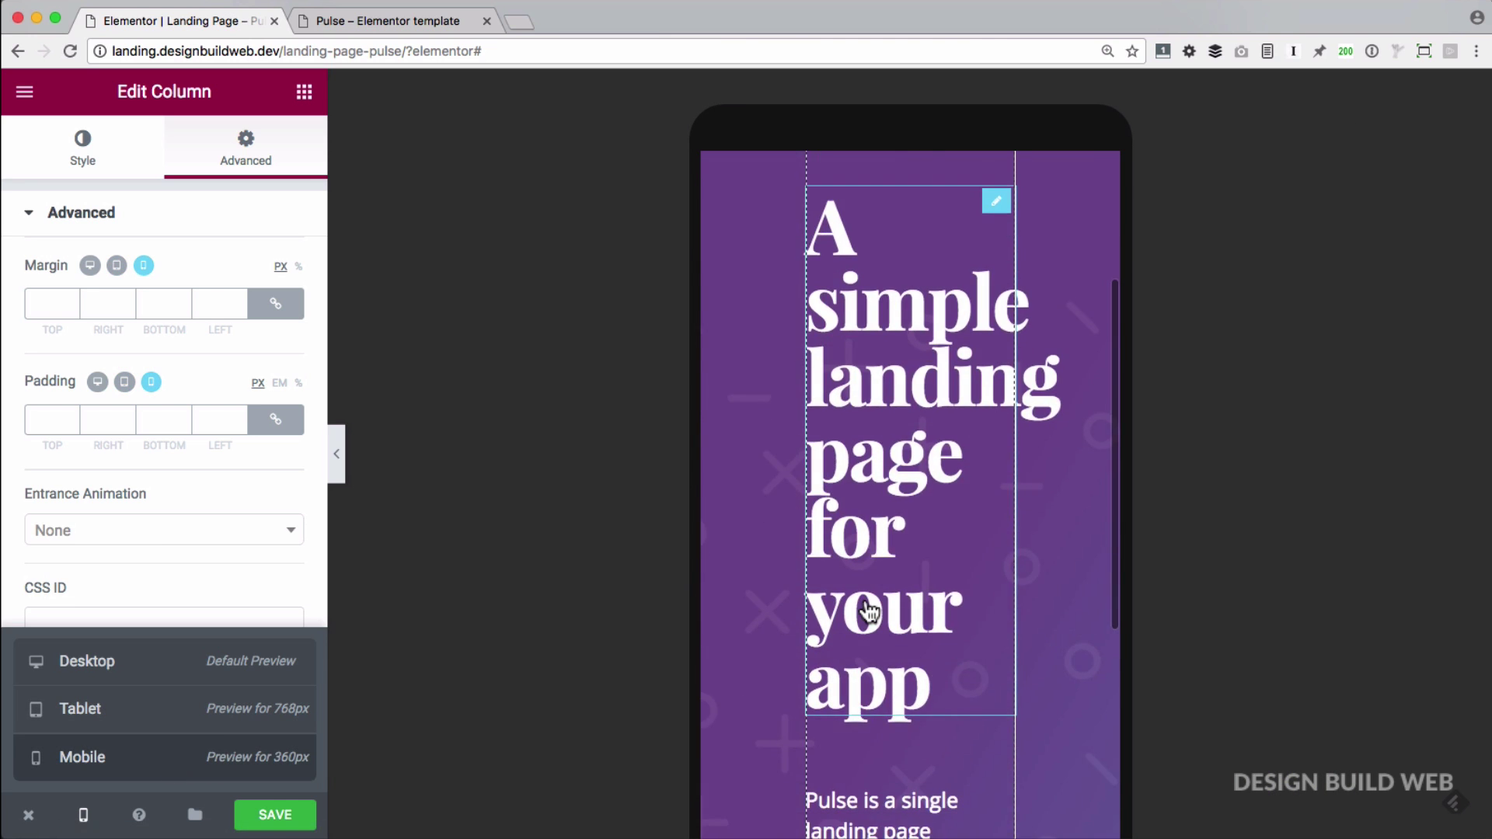
scroll(869, 612, "down", 3)
scroll(868, 611, "down", 3)
scroll(869, 611, "up", 5)
scroll(868, 610, "up", 2)
scroll(868, 611, "down", 1)
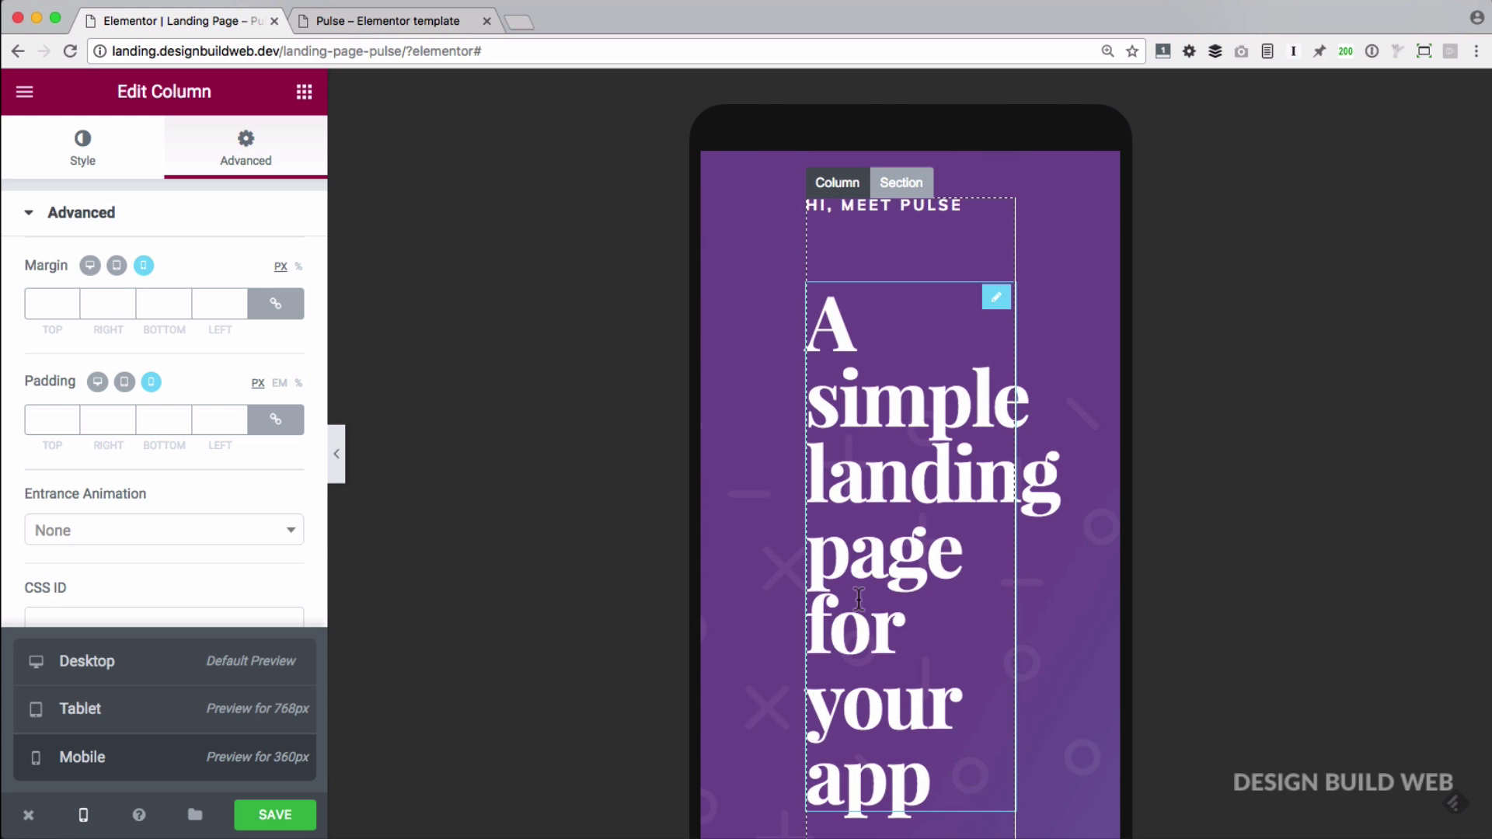
left_click(112, 716)
scroll(527, 576, "down", 1)
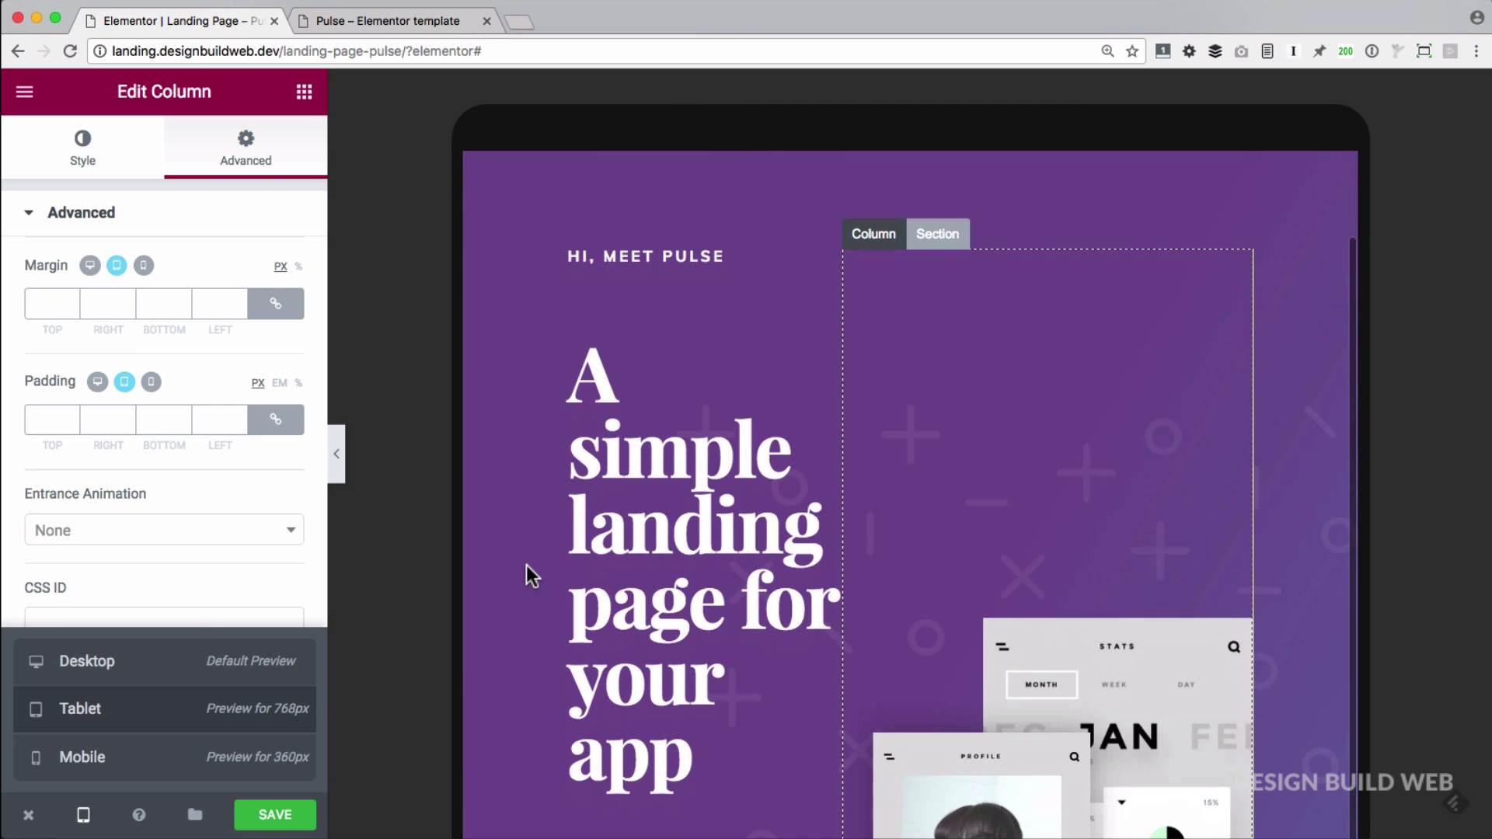
mouse_move(704, 491)
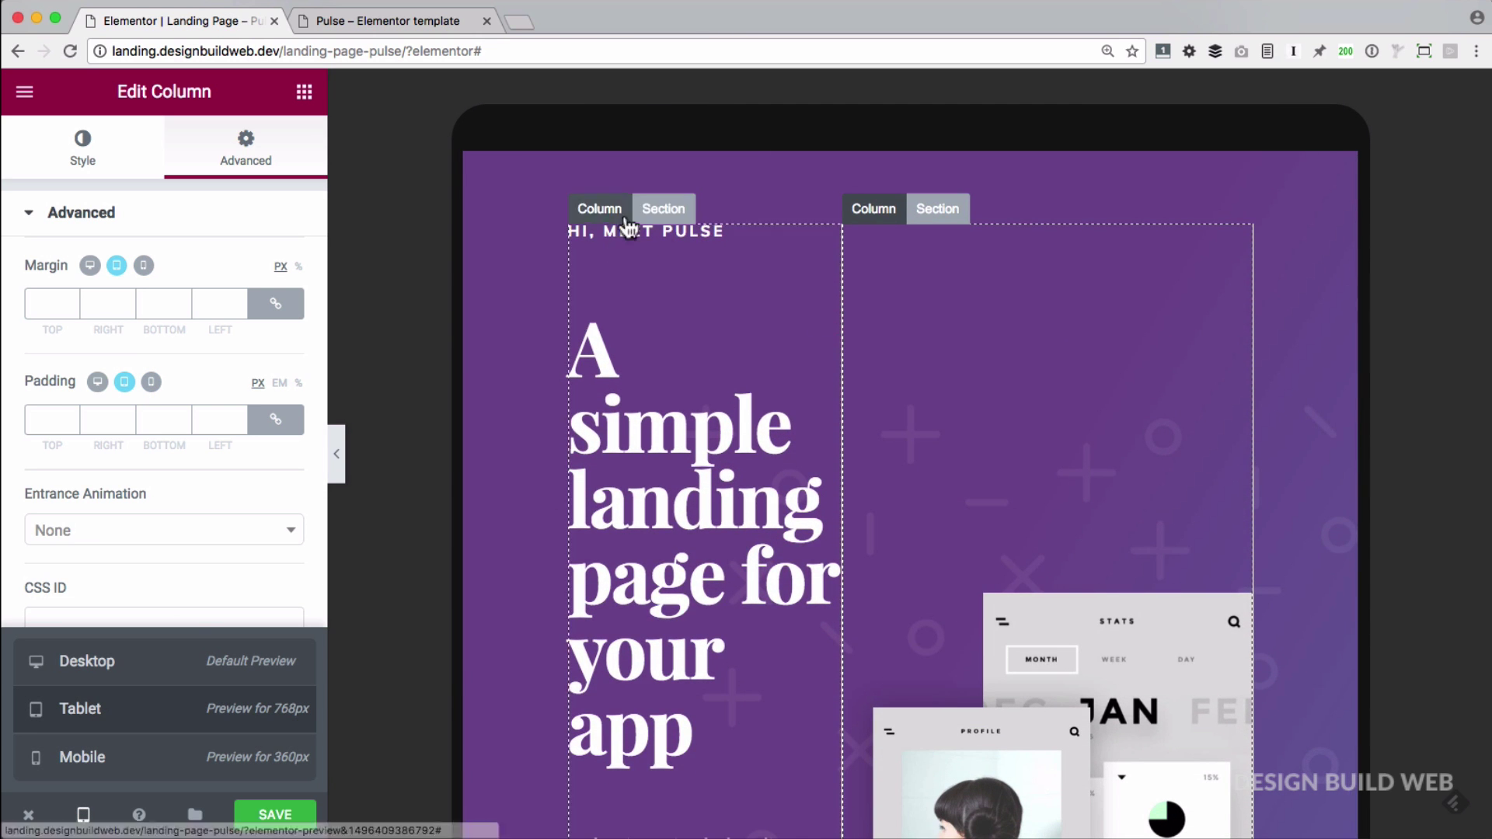
Set the hero section's tablet padding to 80 top and bottom, 40 left and right
left_click(663, 211)
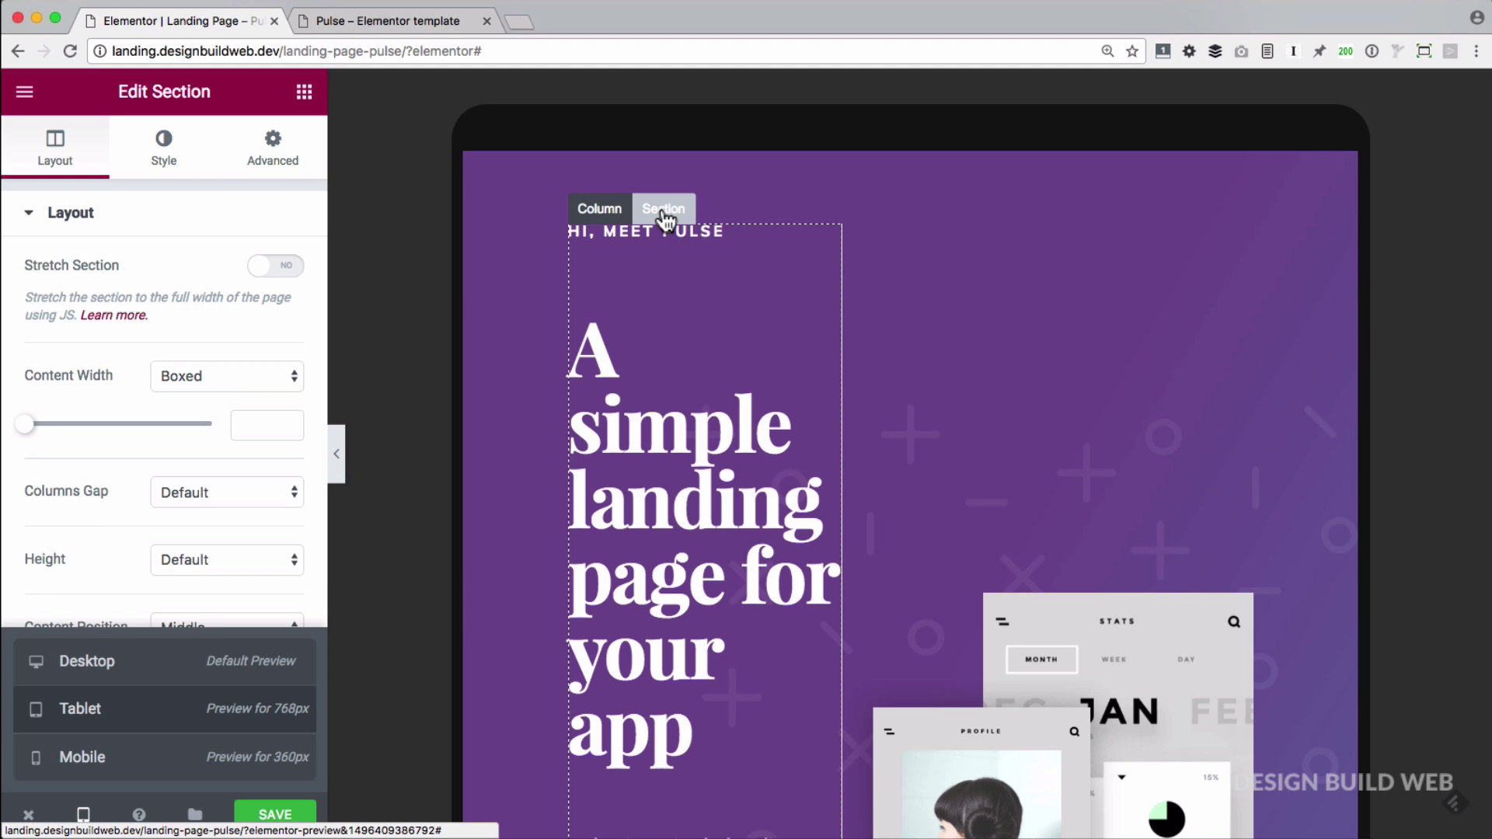
left_click(288, 160)
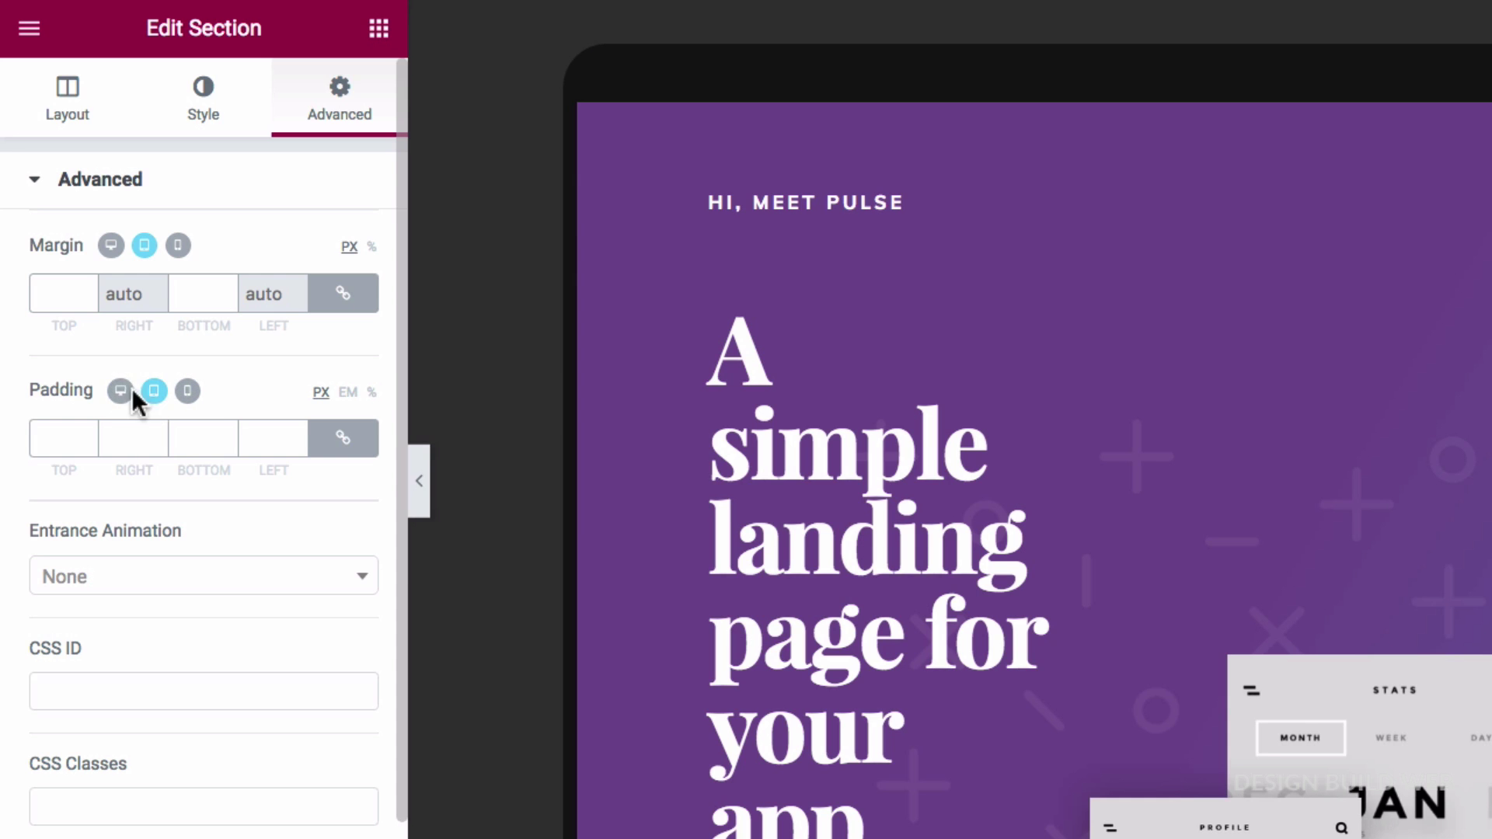
left_click(121, 391)
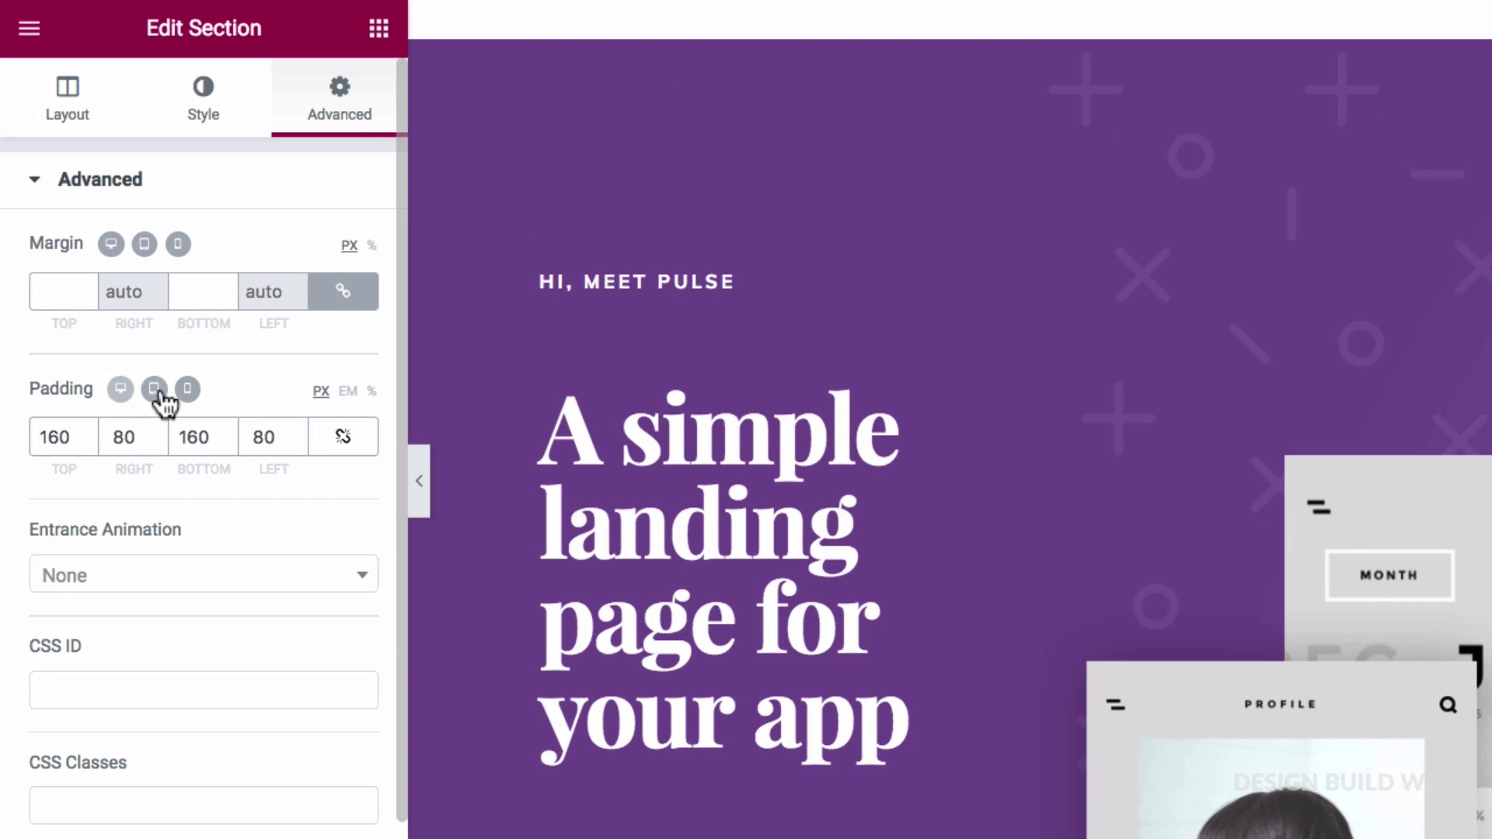
left_click(155, 392)
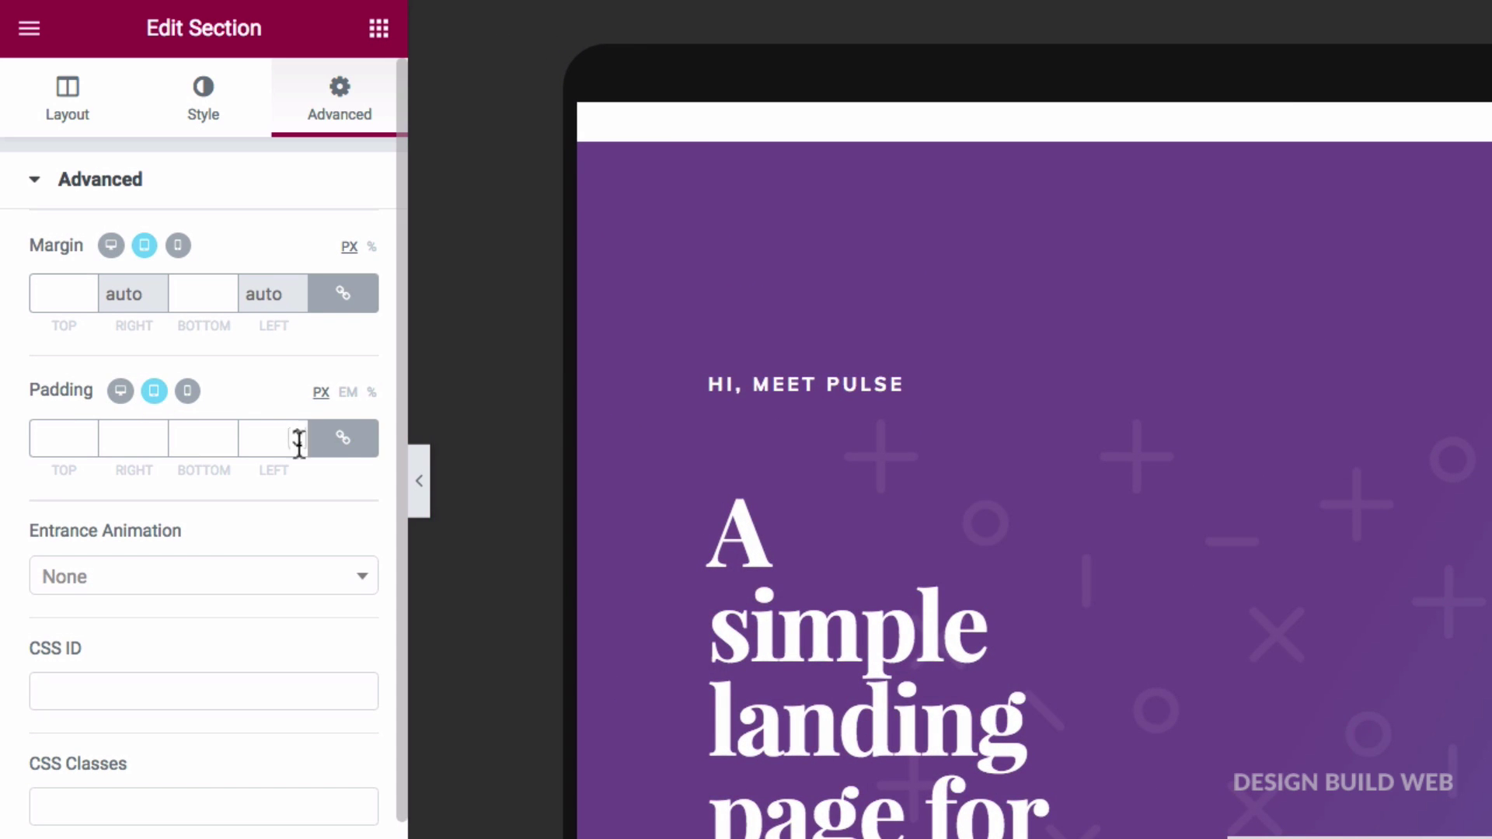
left_click(344, 448)
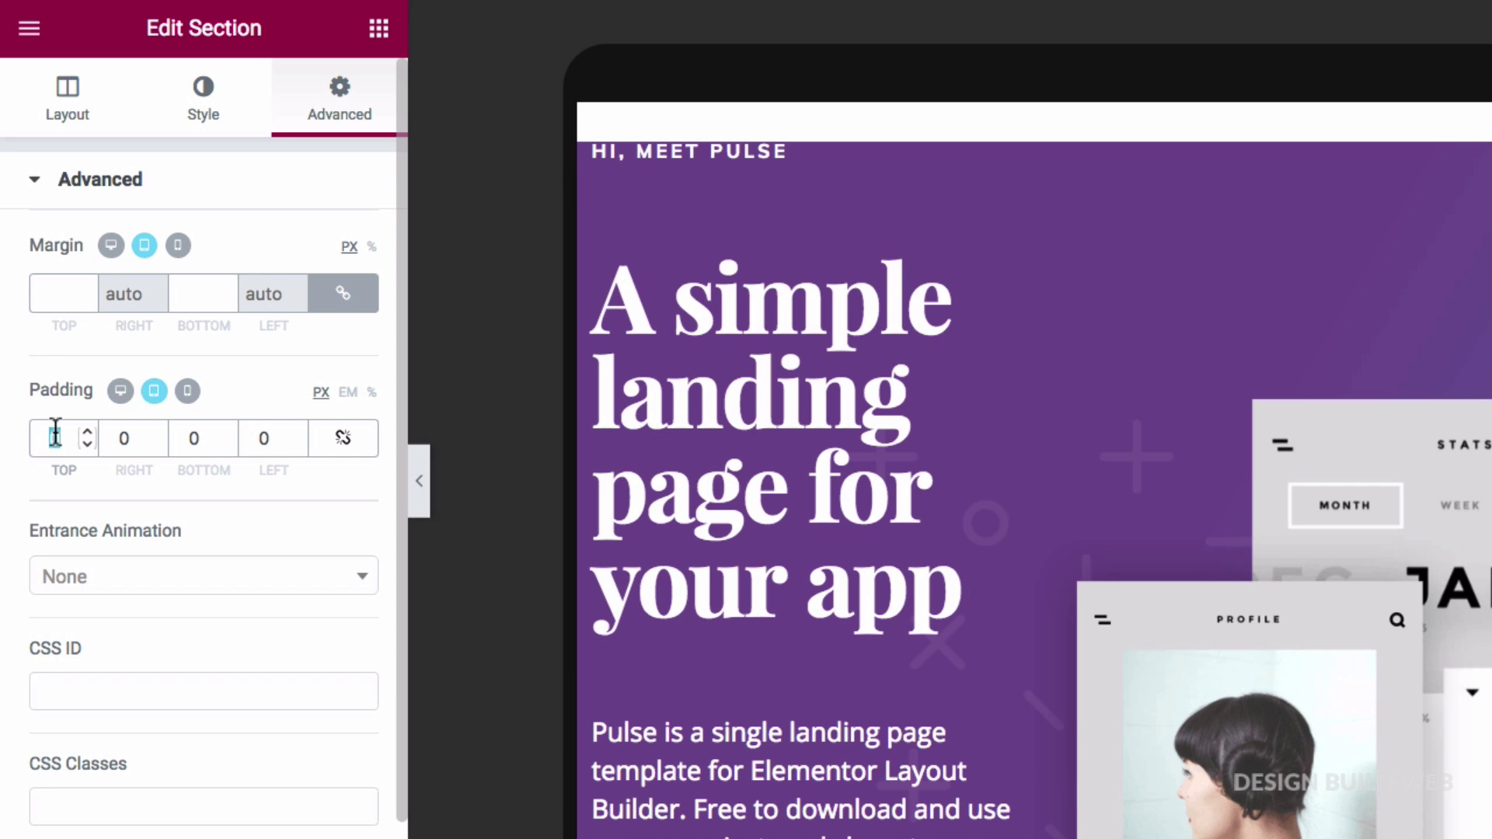
type("80")
key("Tab")
type("40")
key("Tab")
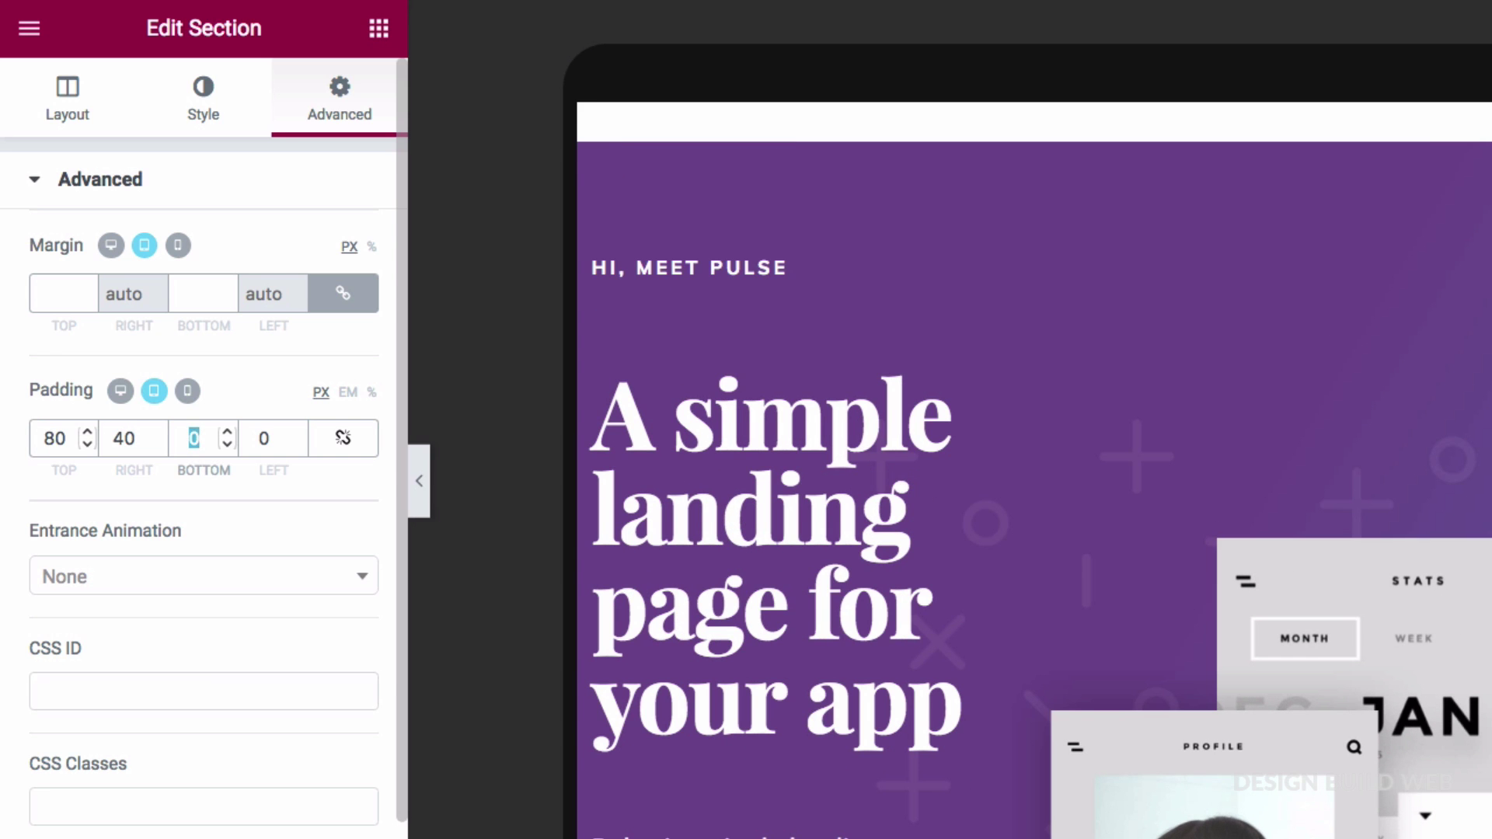
key("Tab")
type("40")
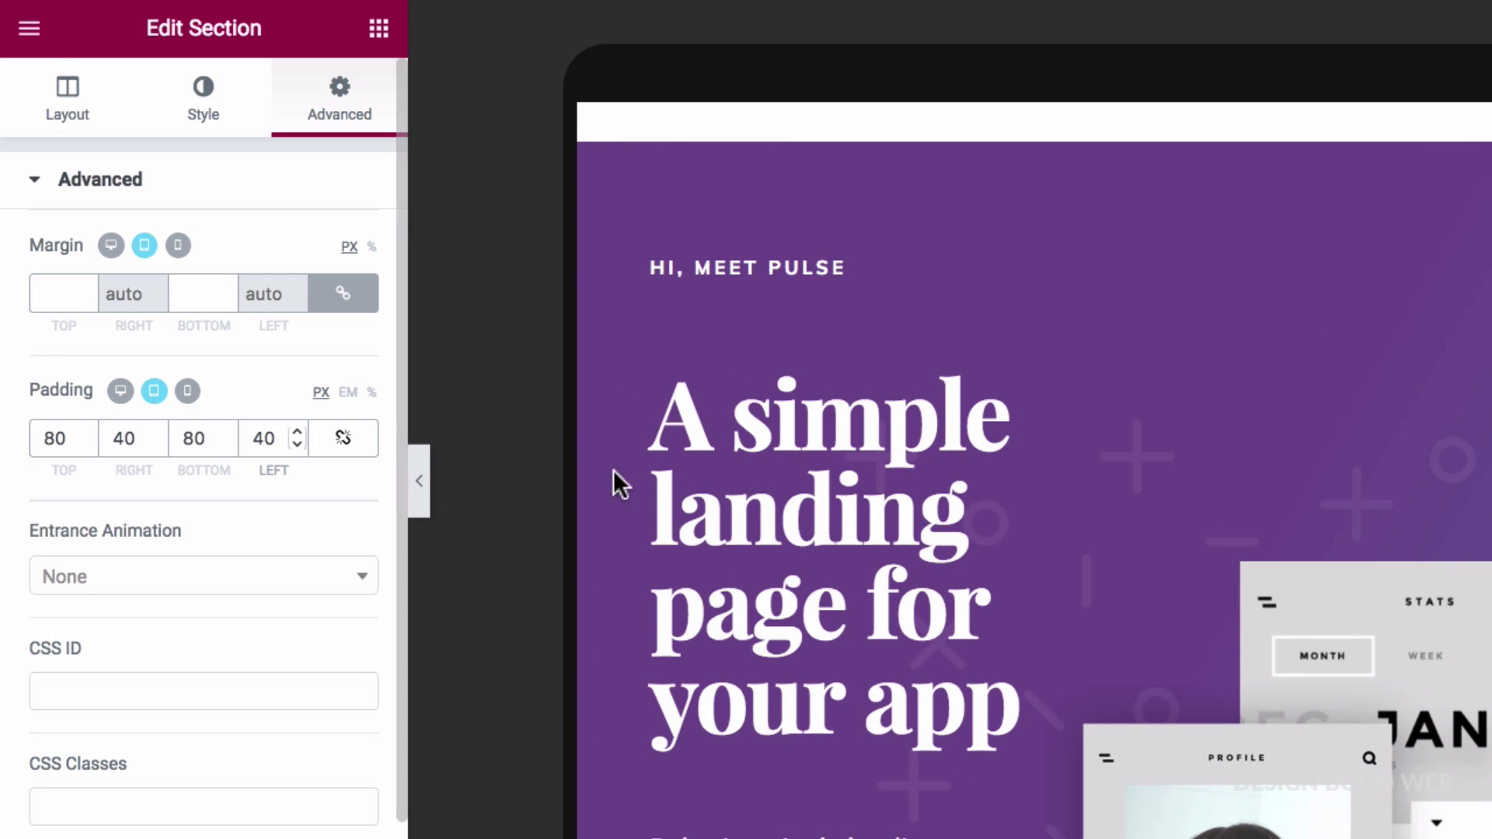
scroll(716, 568, "down", 1)
scroll(716, 567, "down", 2)
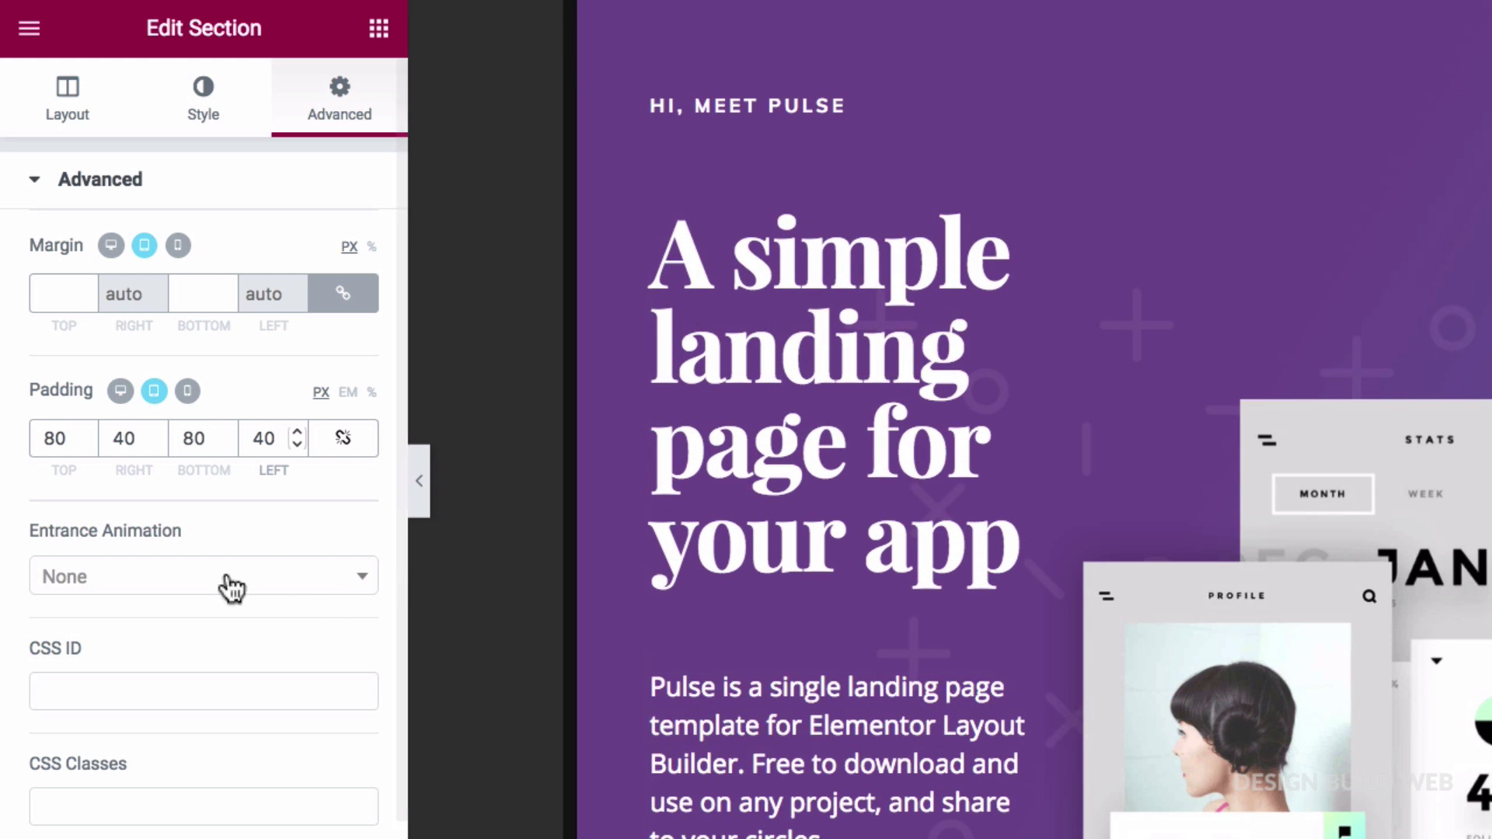
Set the hero section's mobile padding to 40 top and bottom, 20 left and right
left_click(187, 392)
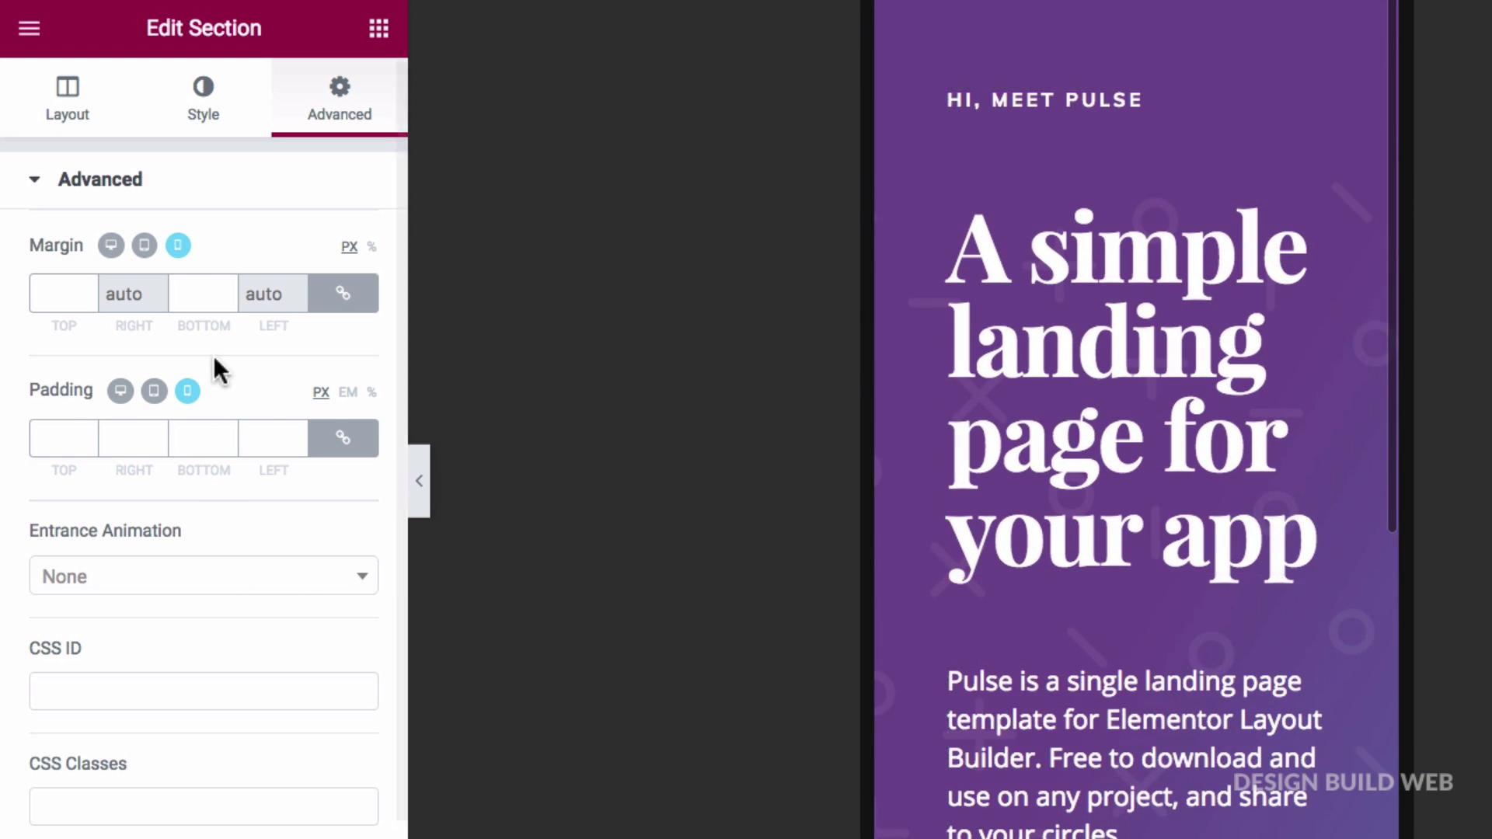
left_click(343, 438)
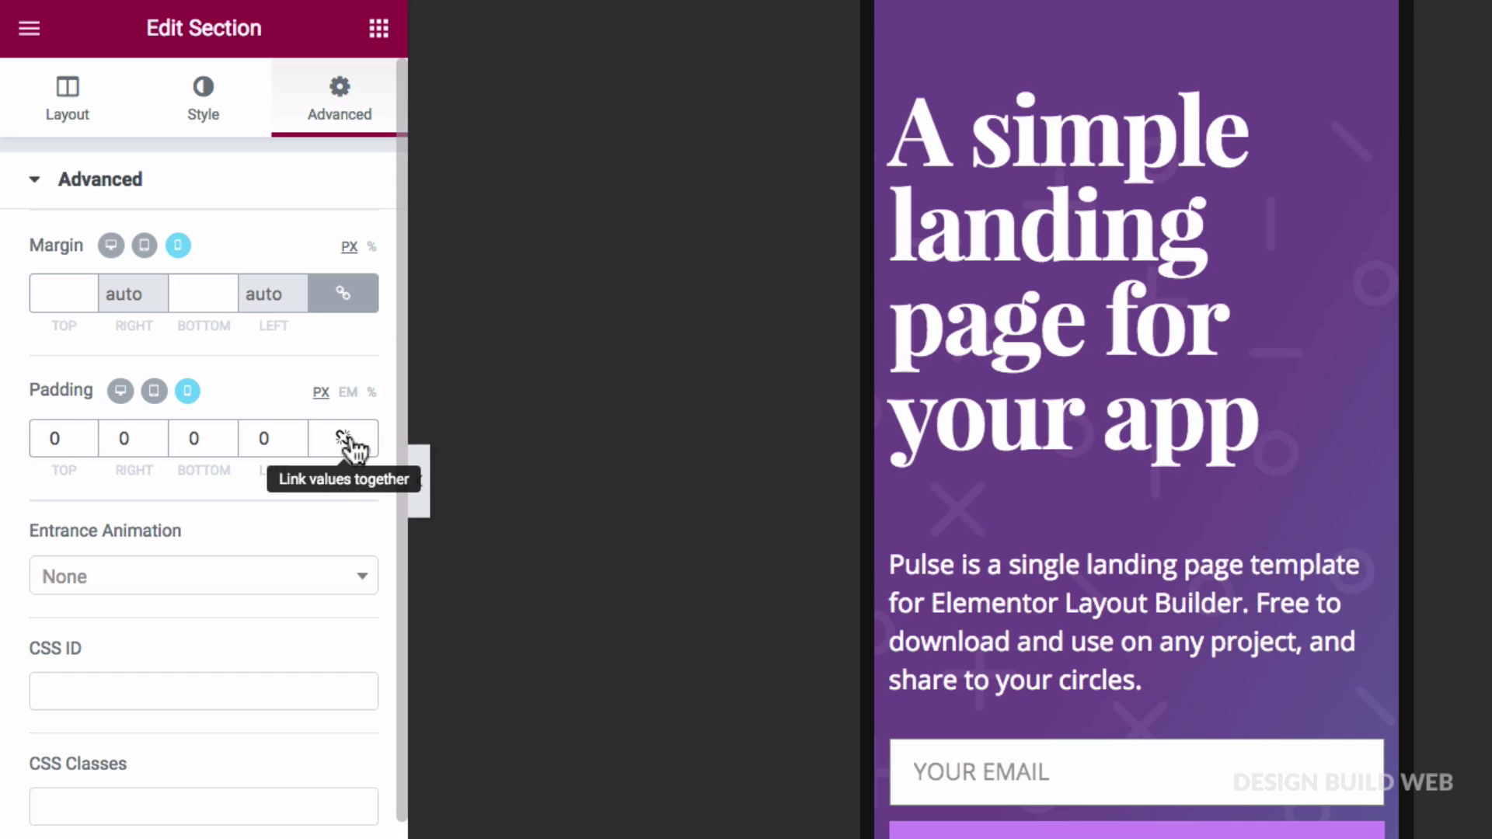
type("40")
key("Tab")
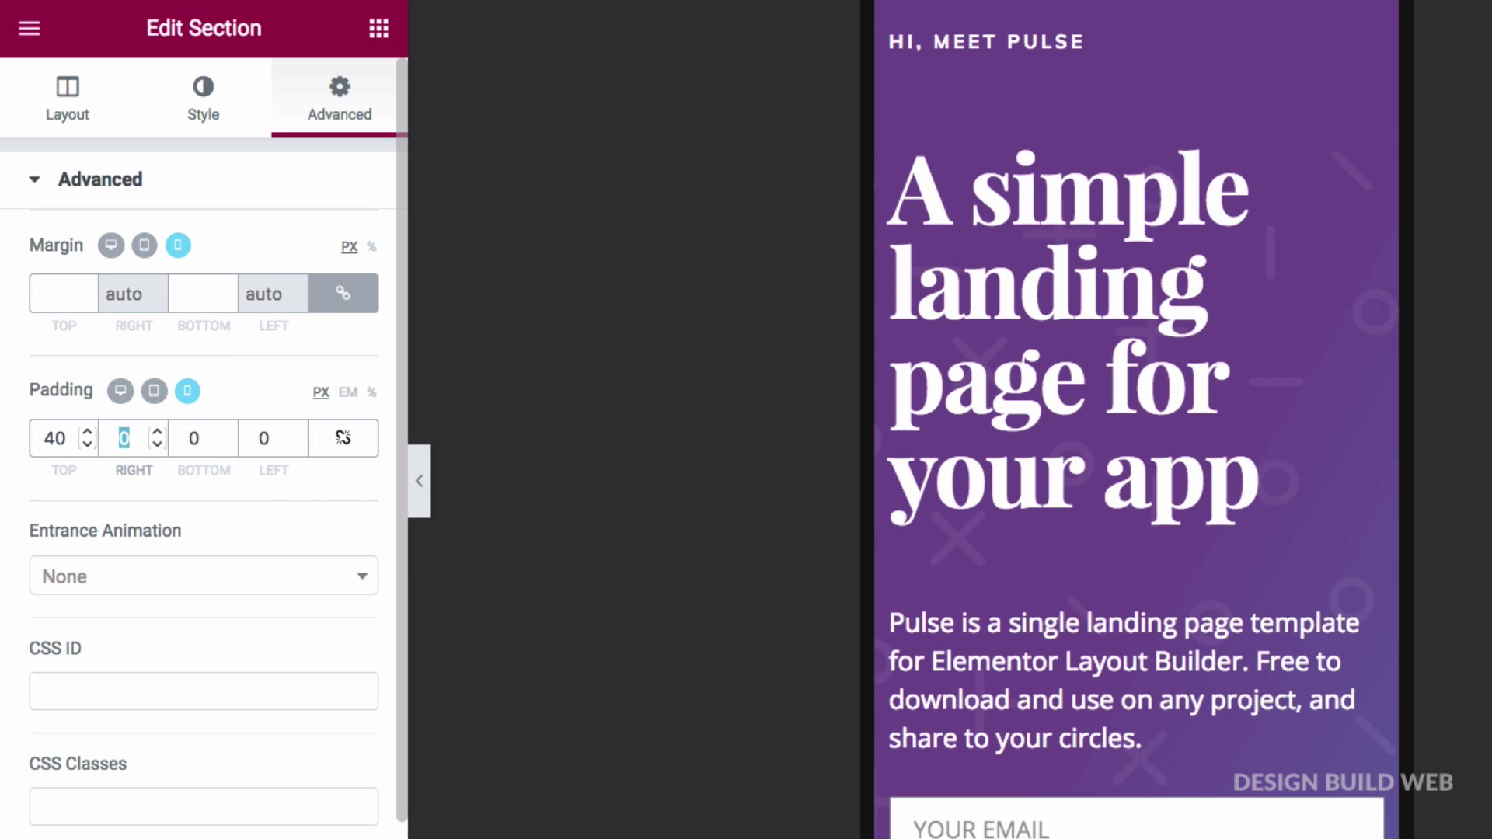
type("20")
key("Tab")
type("40")
key("Tab")
type("20")
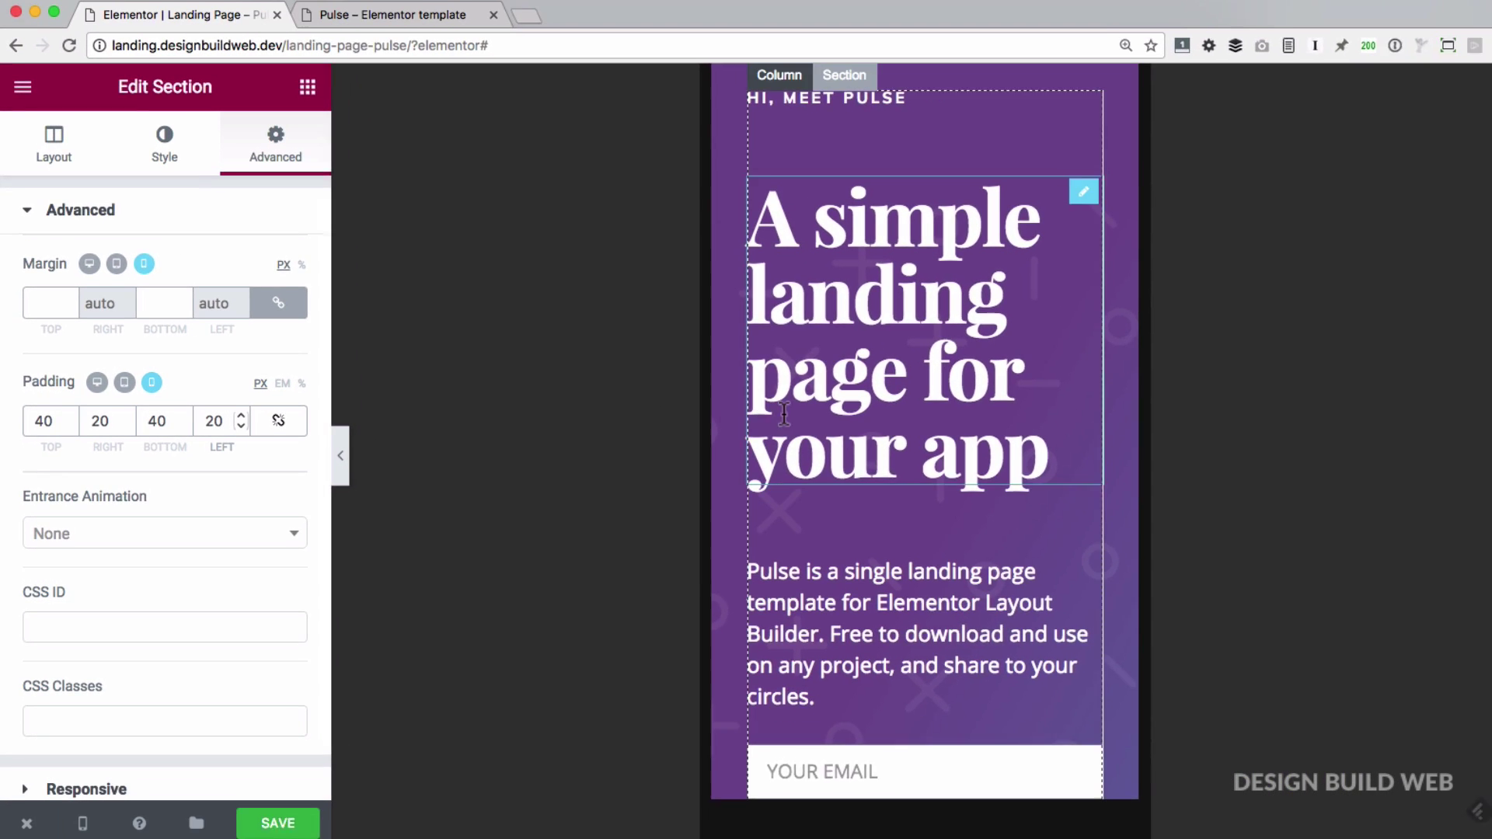
scroll(826, 442, "down", 3)
scroll(827, 442, "down", 2)
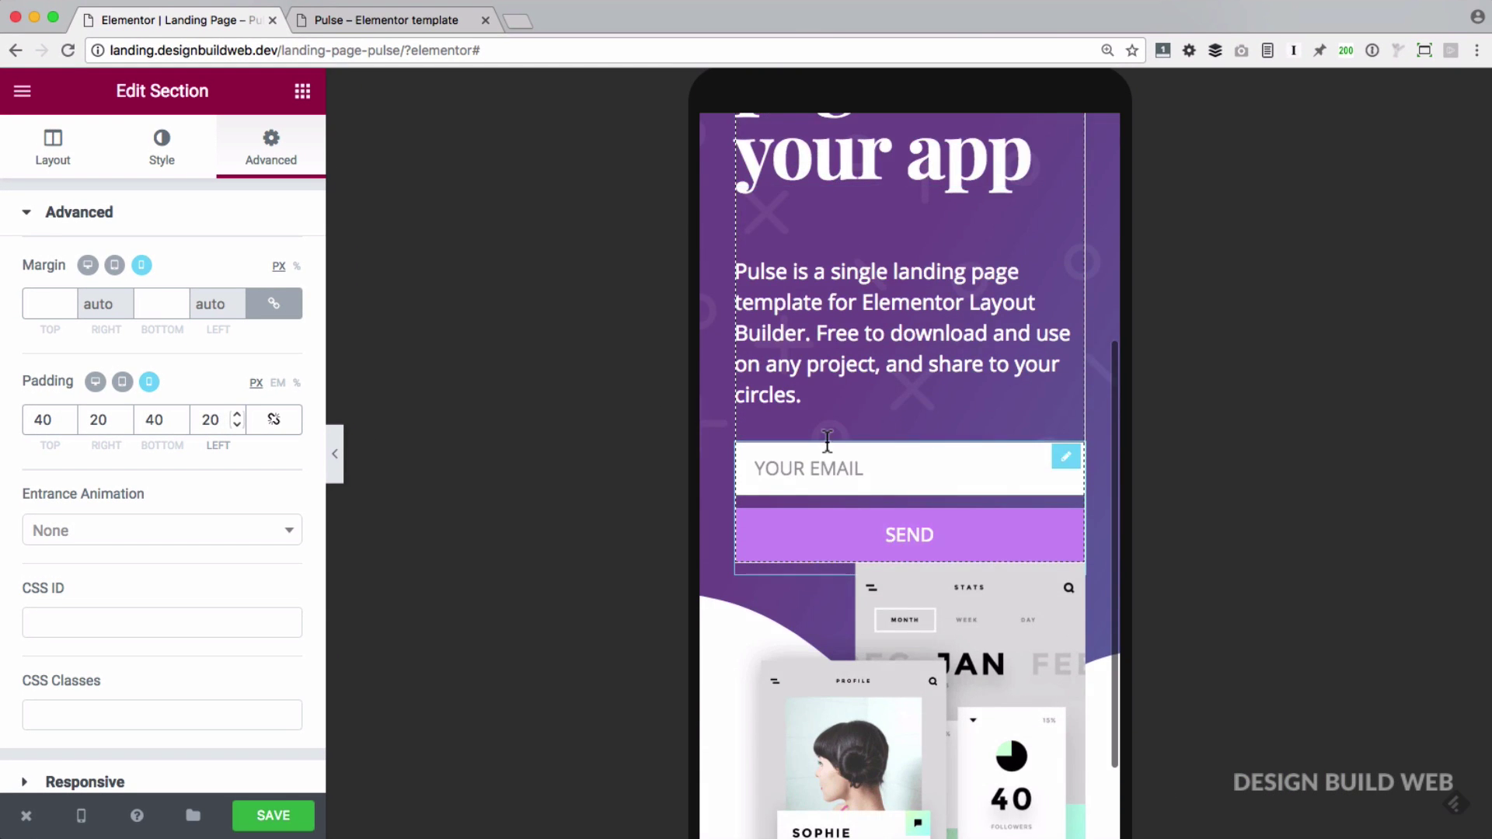
scroll(826, 442, "down", 3)
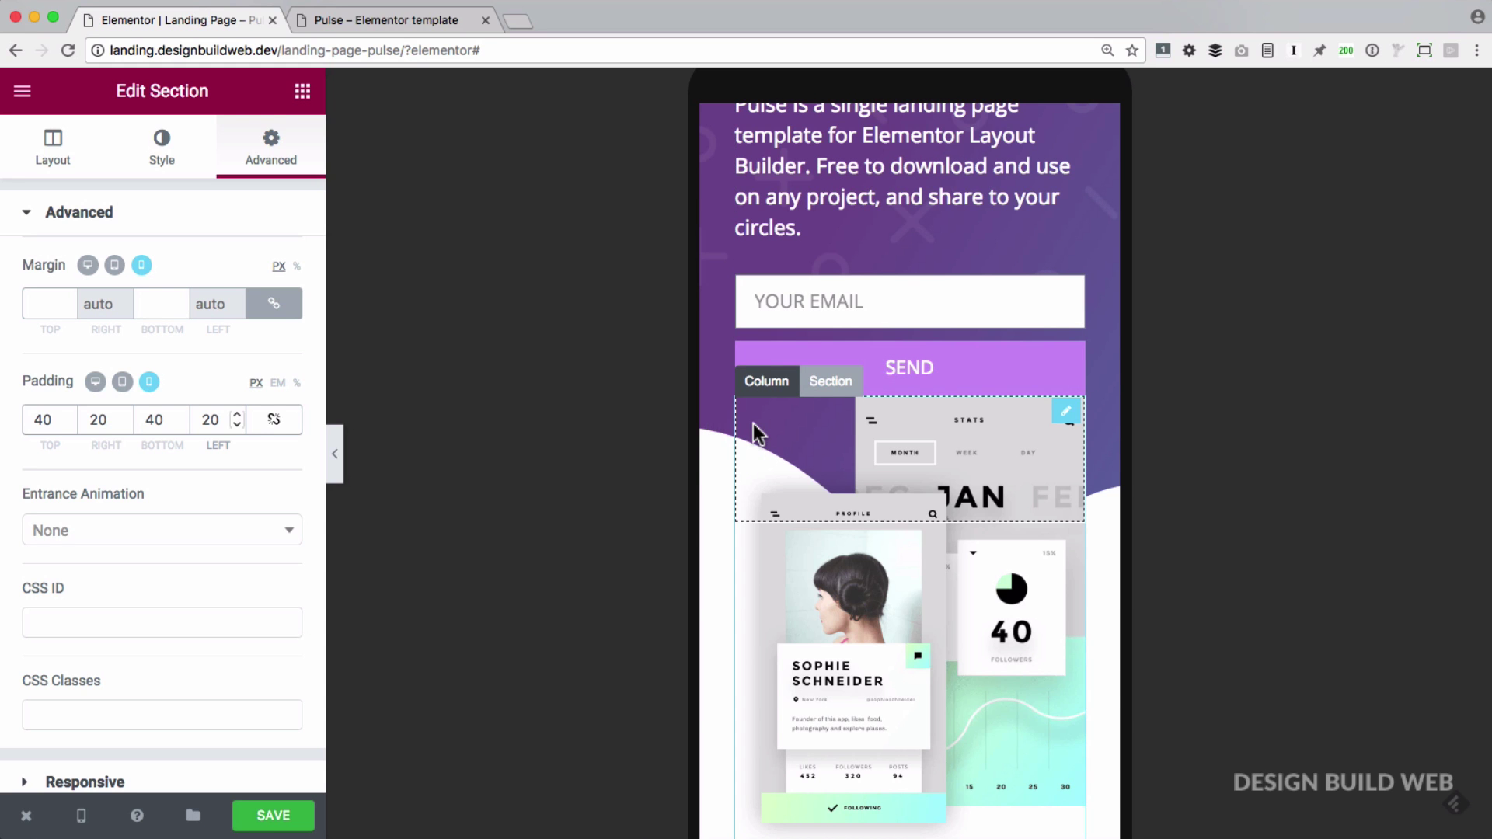
scroll(754, 423, "up", 3)
scroll(753, 424, "up", 1)
scroll(753, 423, "up", 3)
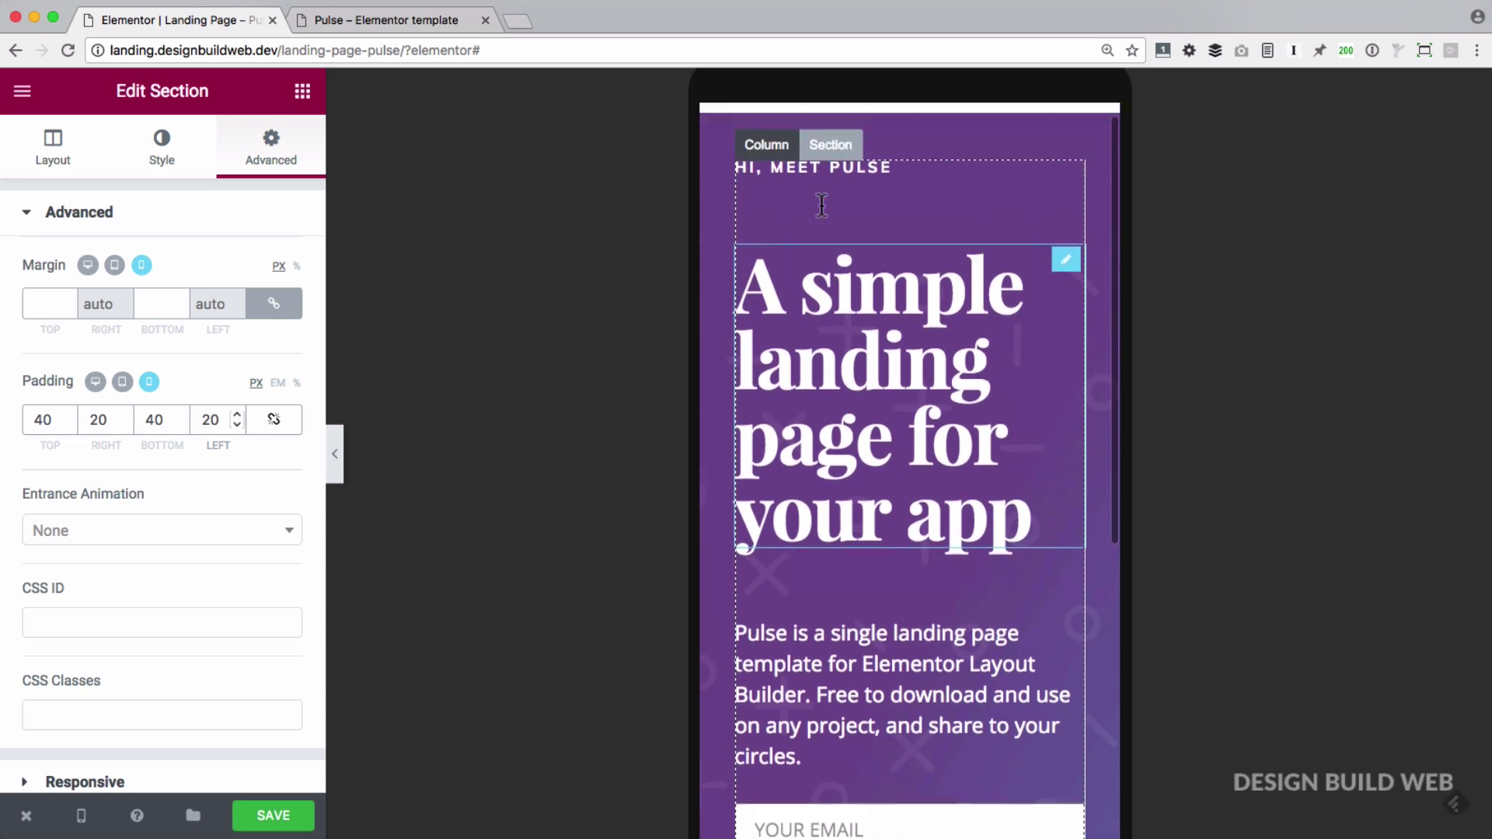
Unlink the hero text column's margin to give it a 30 px mobile bottom margin
left_click(765, 182)
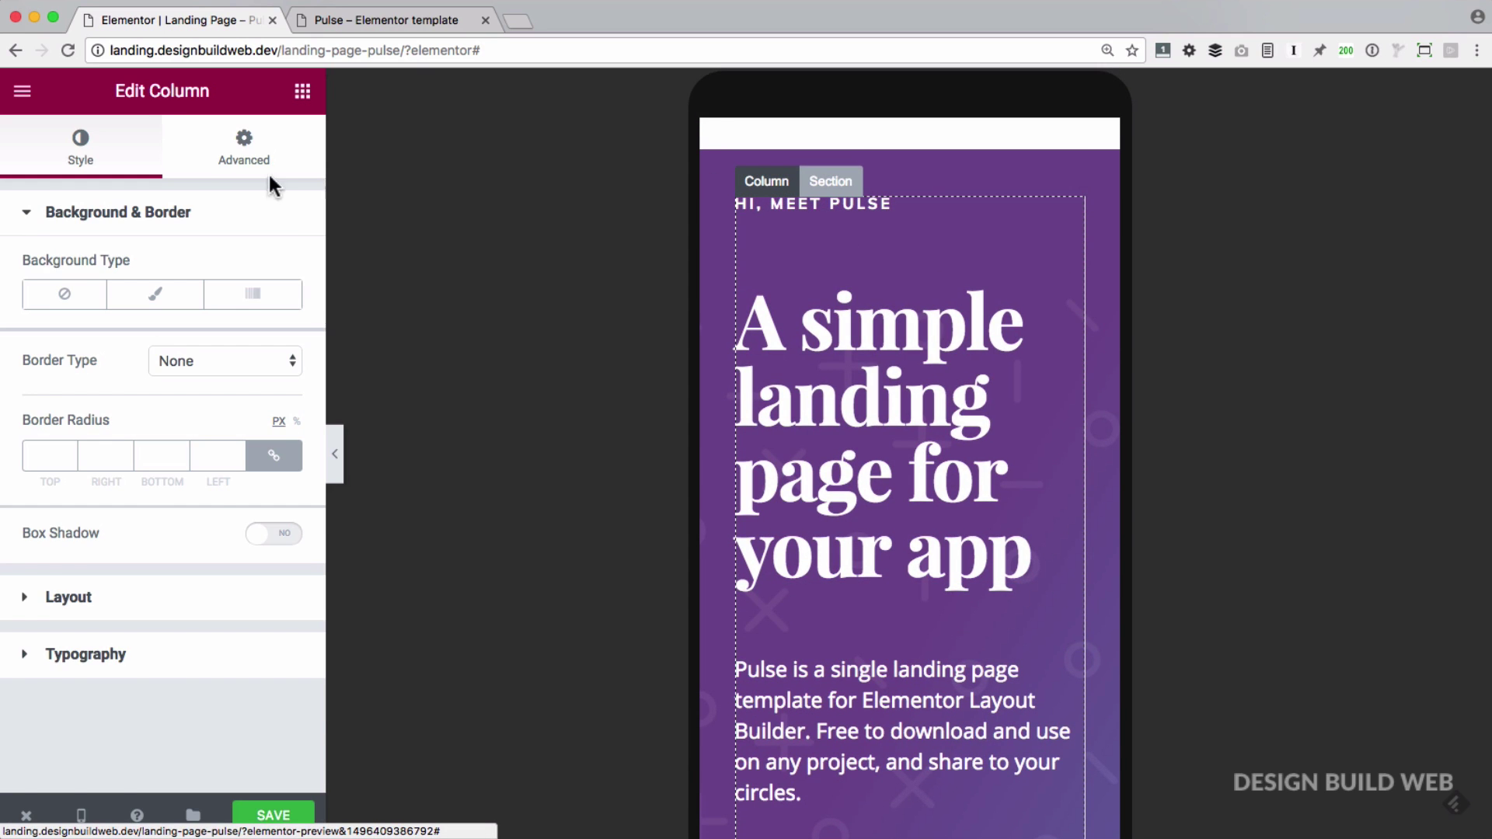
left_click(244, 142)
left_click(272, 303)
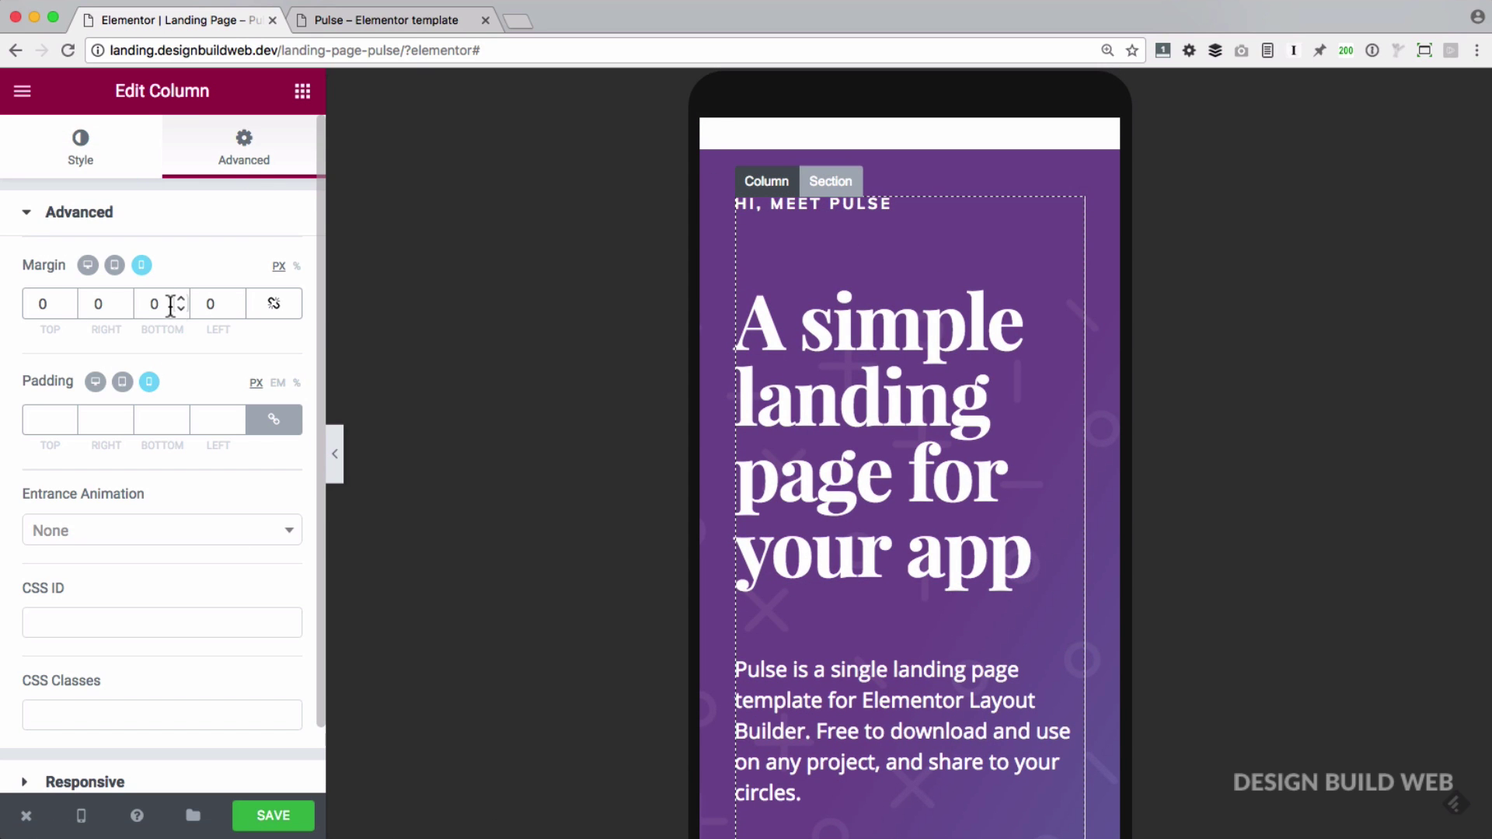
type("30")
scroll(813, 563, "down", 3)
scroll(813, 563, "down", 2)
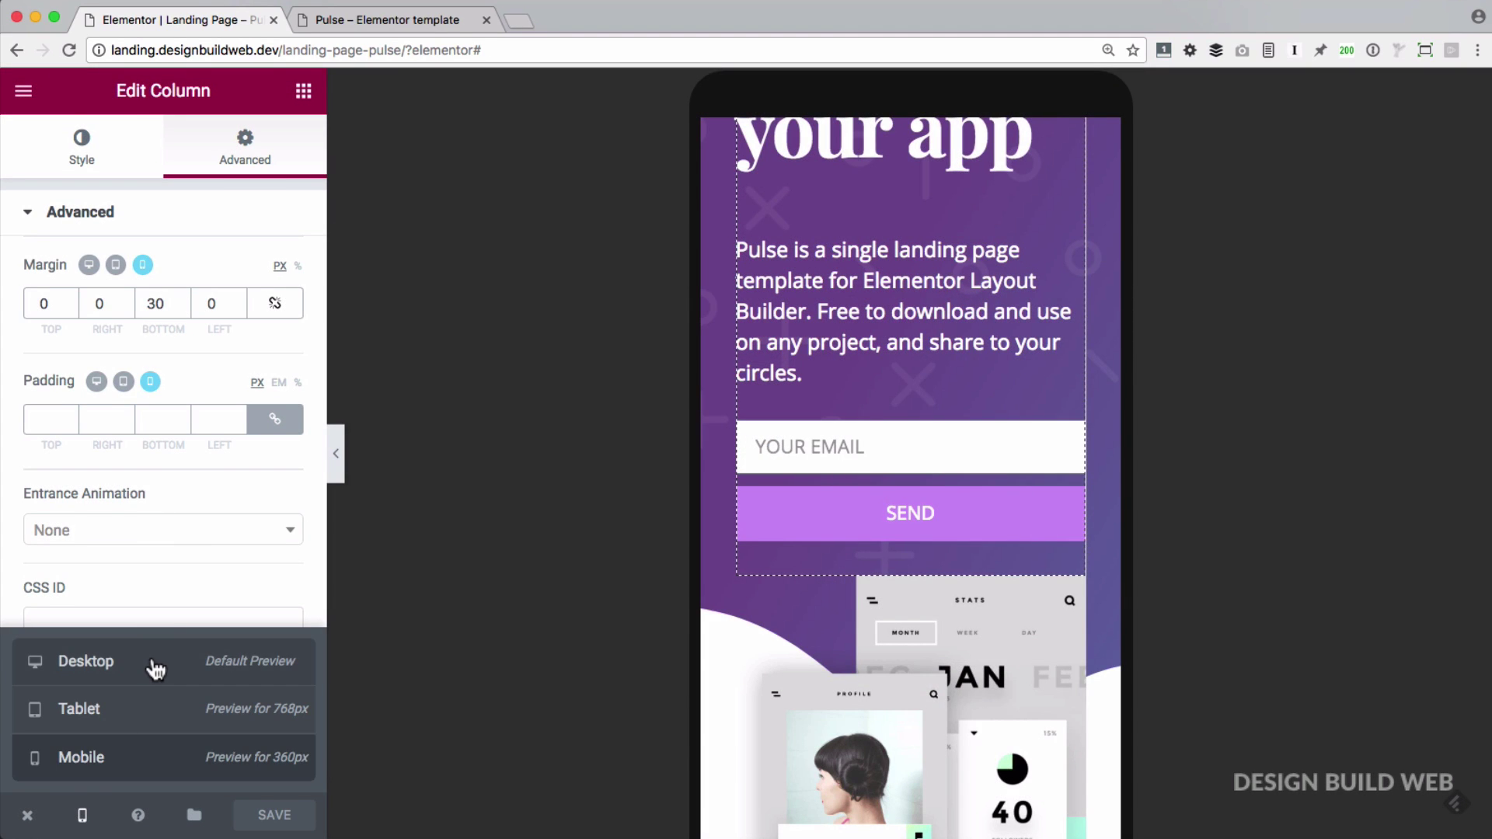
Switch to desktop width and hide the editor panel for a full-width preview
left_click(152, 665)
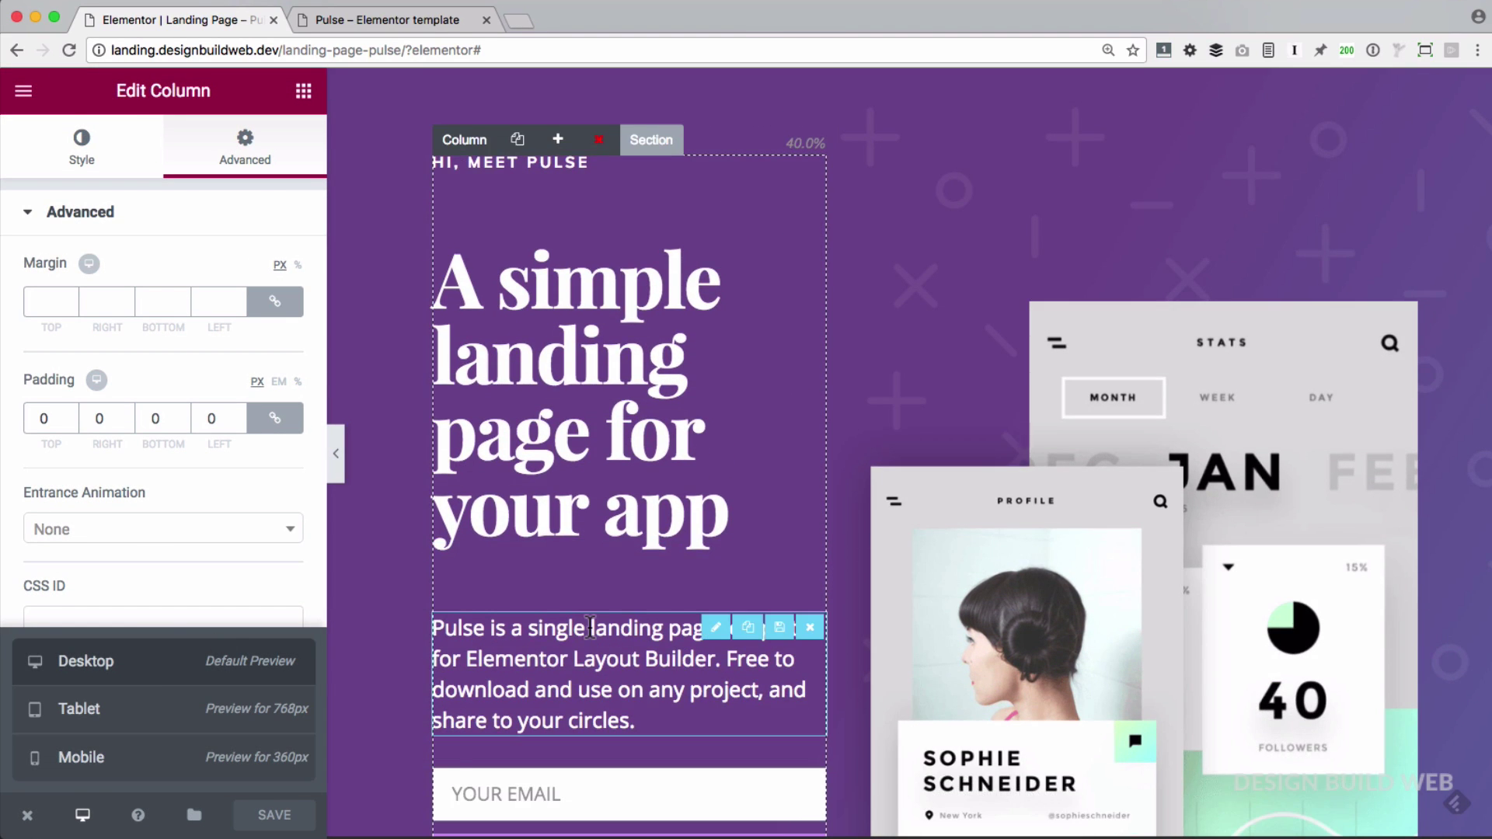
key("ctrl+p")
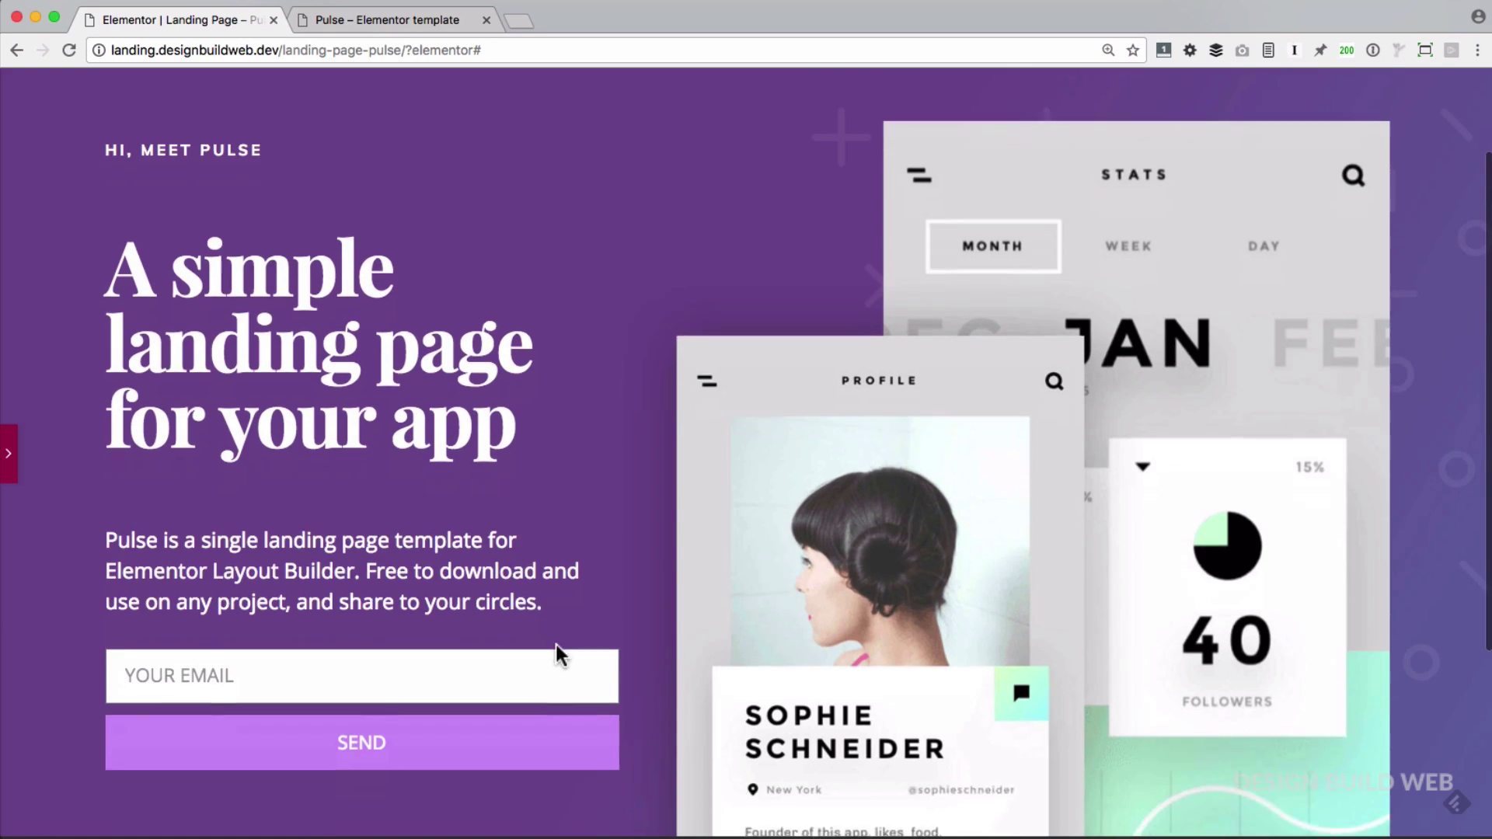